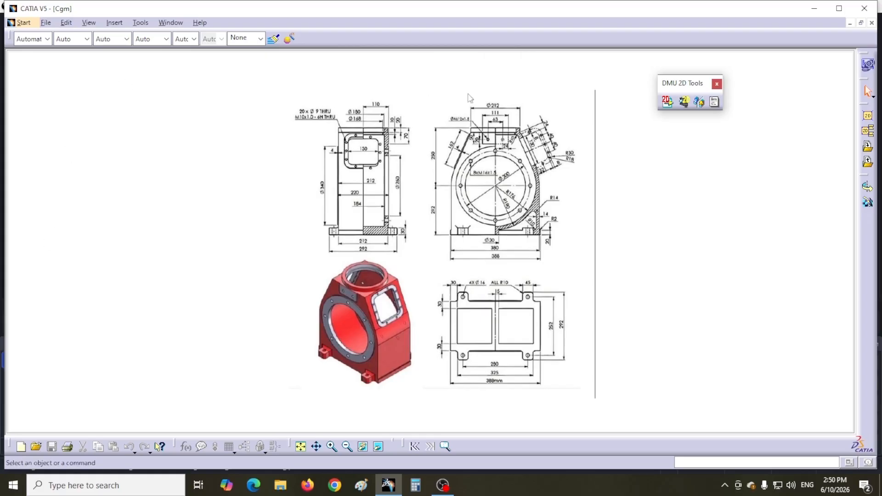
left_click(23, 22)
mouse_move(57, 148)
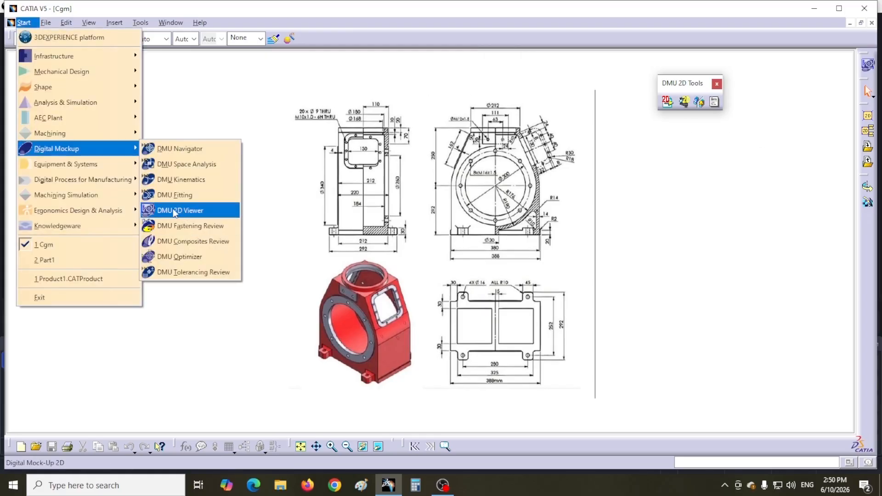
left_click(265, 158)
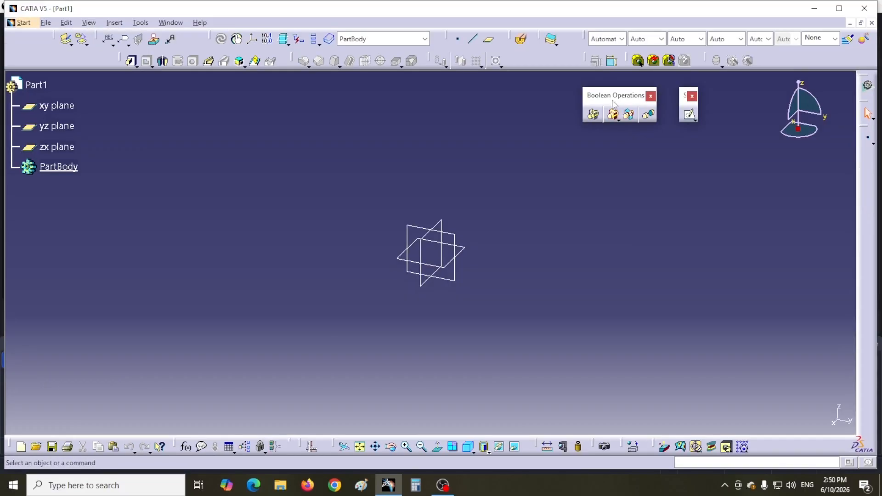
left_click(693, 118)
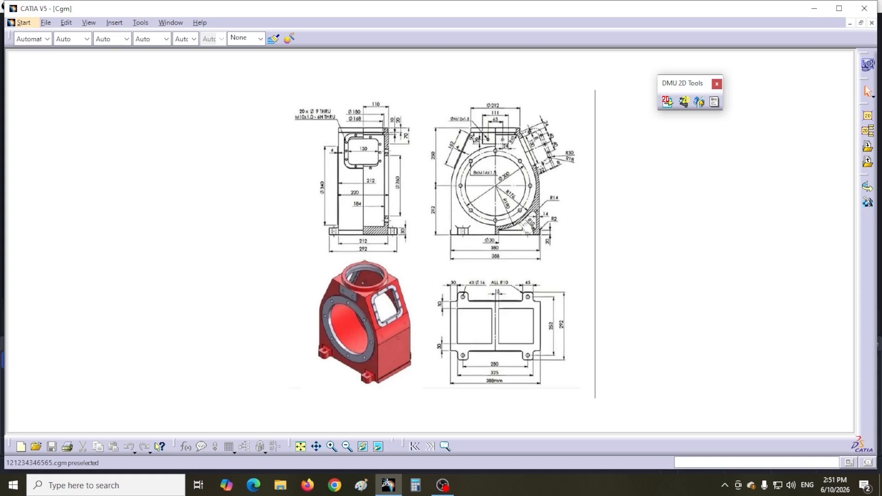
Step: Examine the side, front, isometric and bottom views of the housing drawing and their dimensions
mouse_move(508, 189)
middle_mouse_down("ctrl")
mouse_move(510, 142)
mouse_move(413, 292)
middle_mouse_up("ctrl")
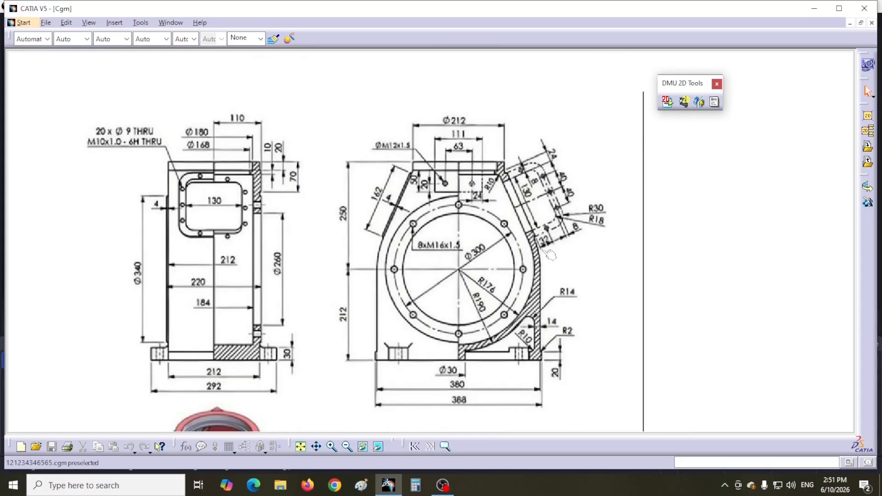
mouse_move(393, 354)
middle_mouse_down()
mouse_move(414, 129)
mouse_move(508, 103)
mouse_move(527, 128)
middle_mouse_up()
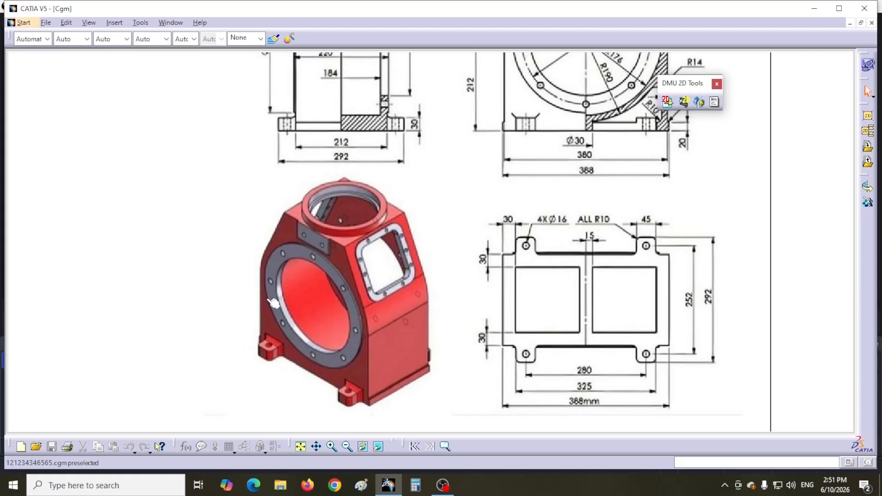
middle_click_drag(431, 245, 425, 390)
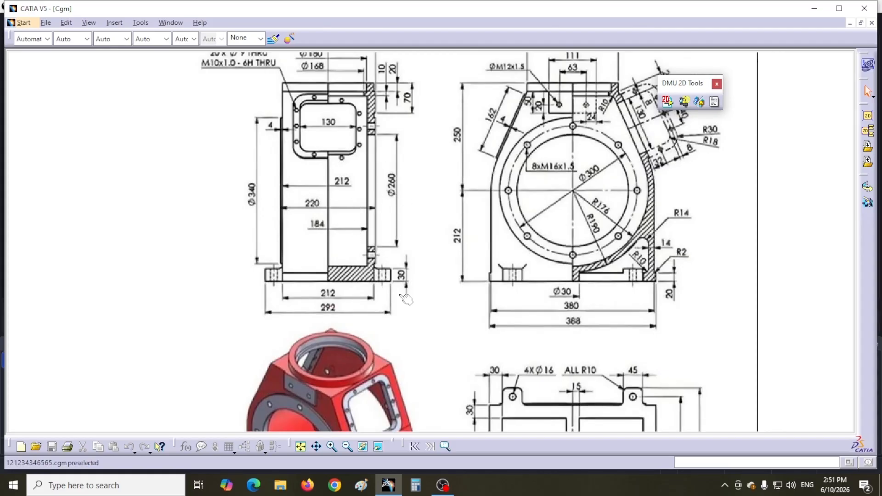
middle_click_drag(396, 294, 419, 149)
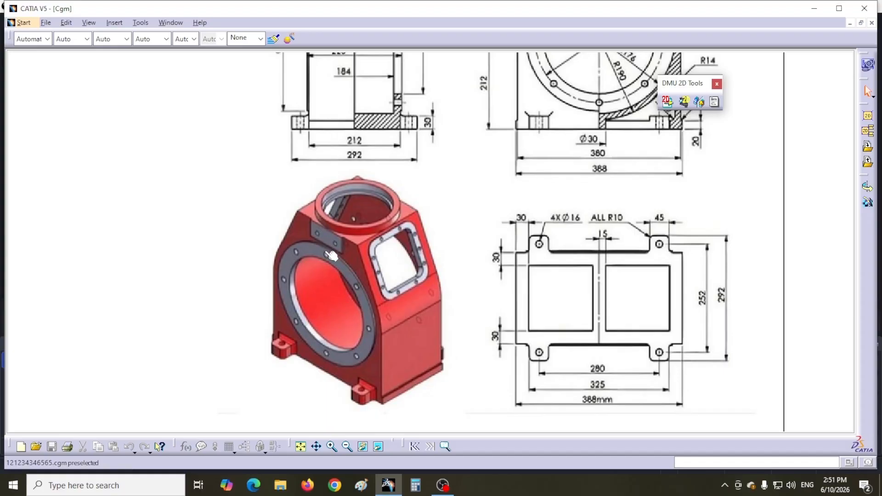
middle_click_drag(437, 217, 443, 366)
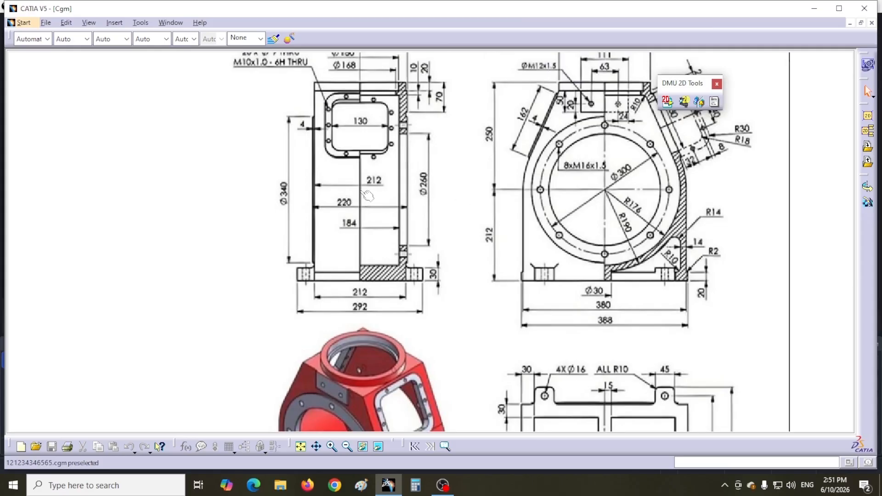
middle_click_drag(438, 247, 410, 281)
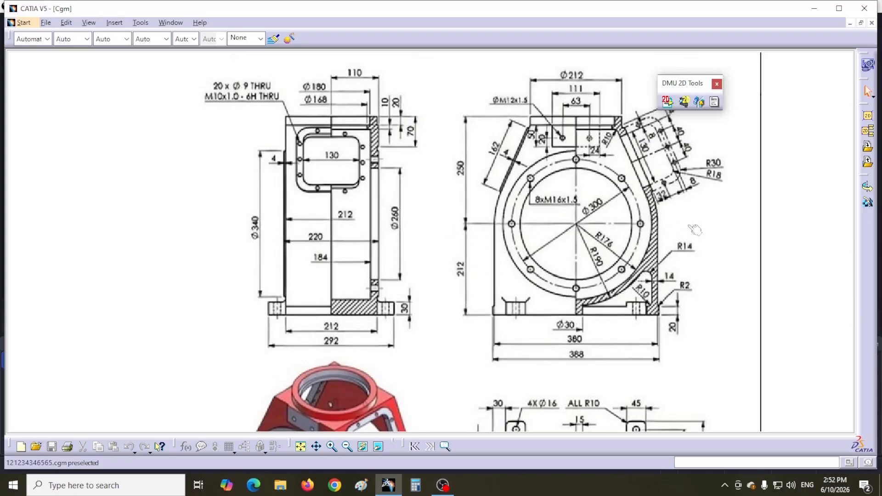
middle_click_drag(380, 241, 420, 32)
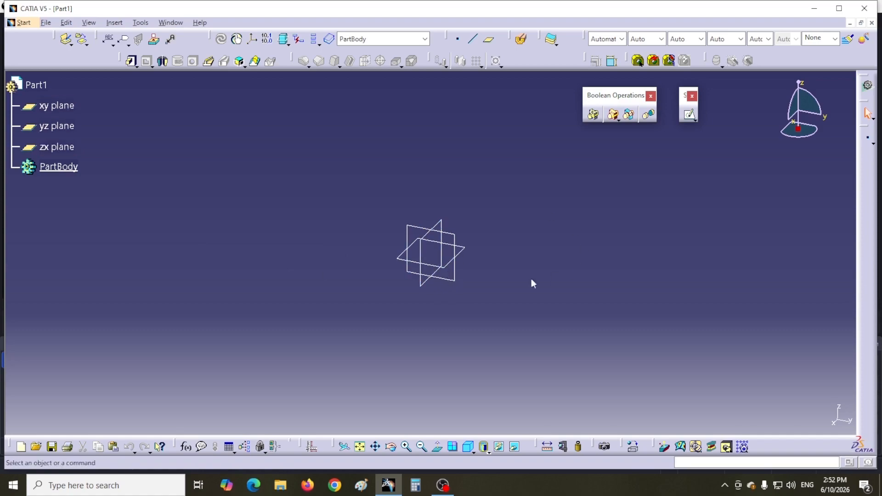
Step: Start a sketch on the yz plane and draw a circle about 411 mm in diameter centred on the origin
left_click(458, 281)
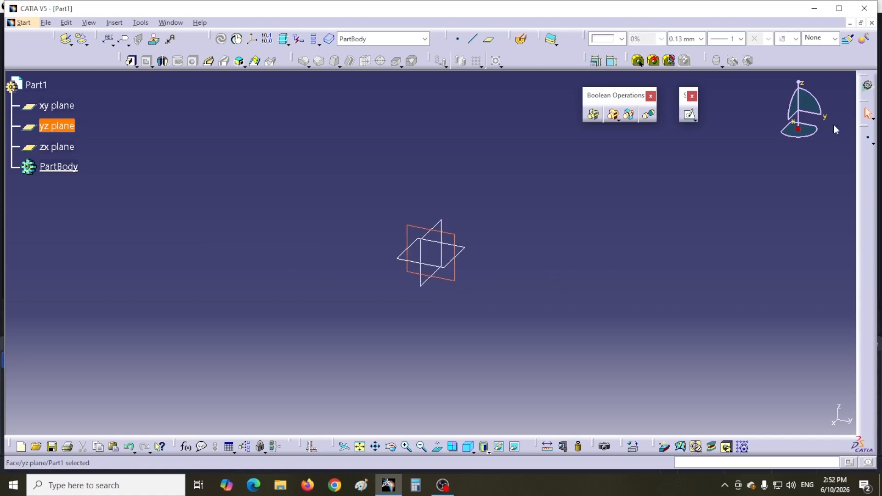
left_click(688, 114)
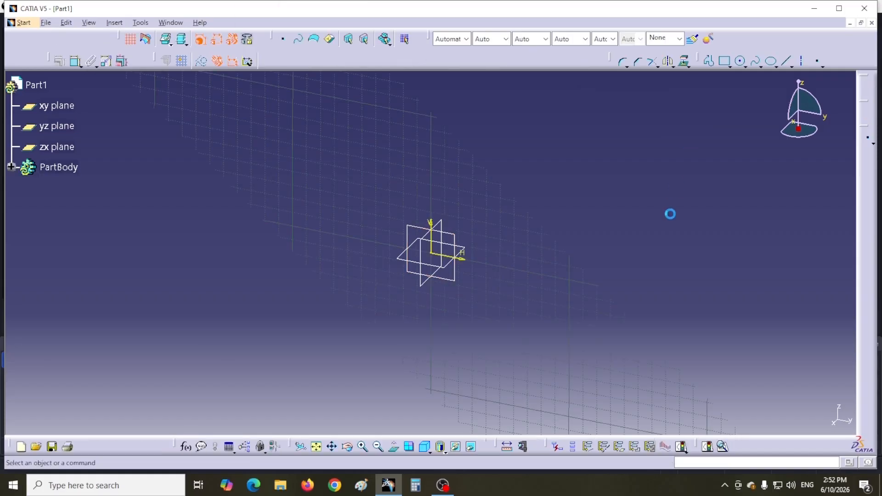
left_click(496, 61)
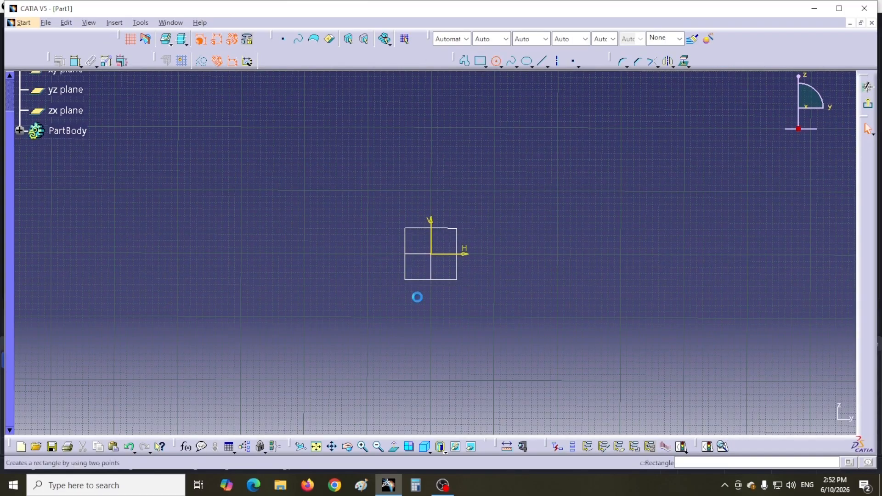
left_click(431, 254)
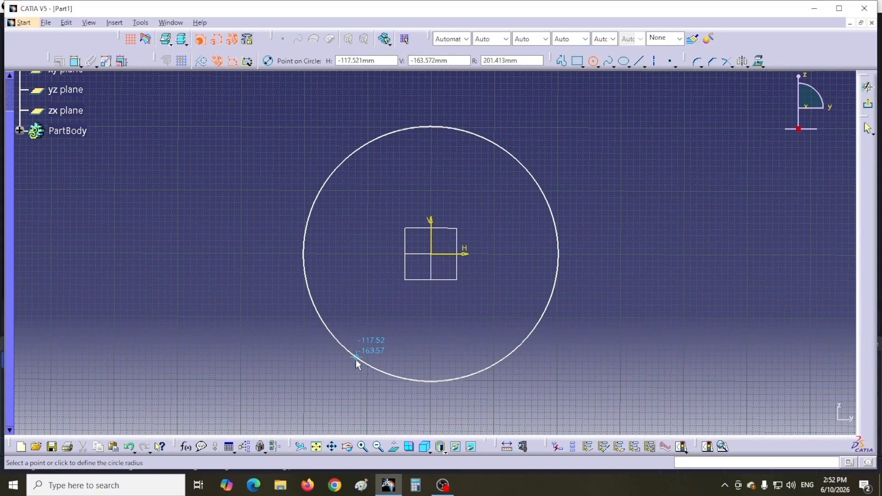
left_click(357, 360)
Step: Dimension the circle and set its diameter to 380 mm
left_click(75, 61)
left_click(307, 153)
double_click(308, 154)
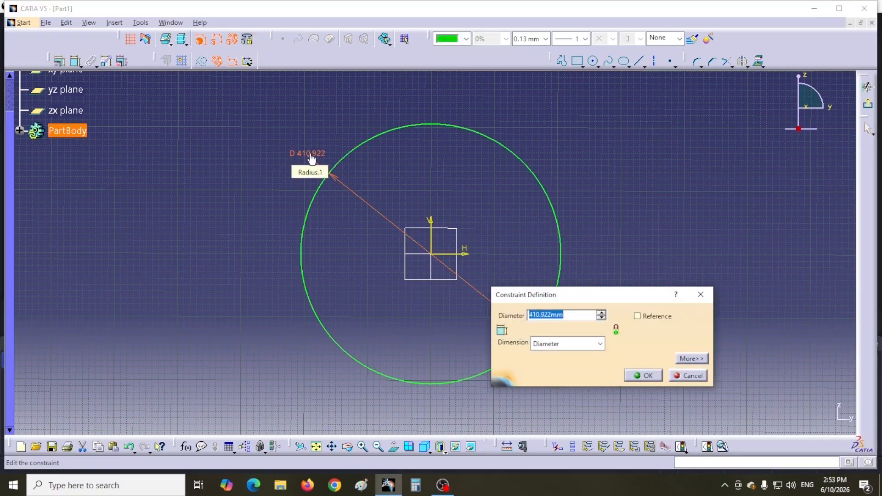
type("380")
key("Return")
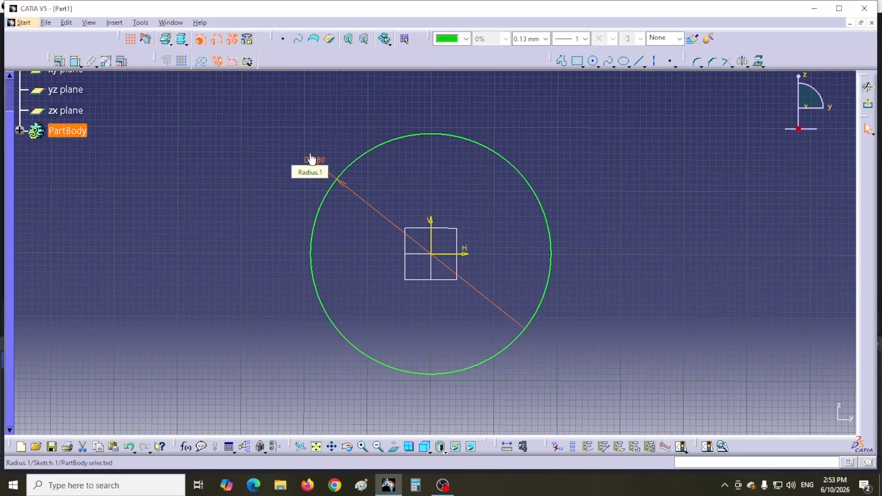
Step: Check the base dimensions in the Cgm drawing and sketch a horizontal line about 297 mm below the circle's centre in Part1
left_click(167, 21)
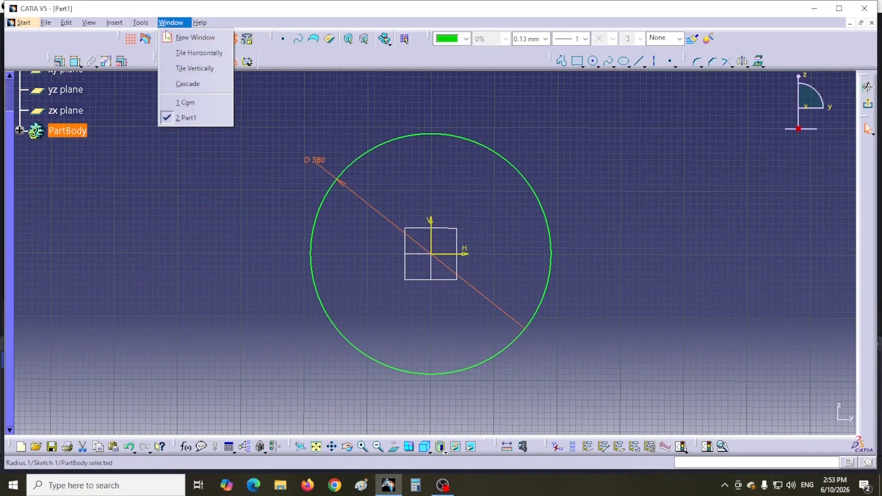
left_click(184, 101)
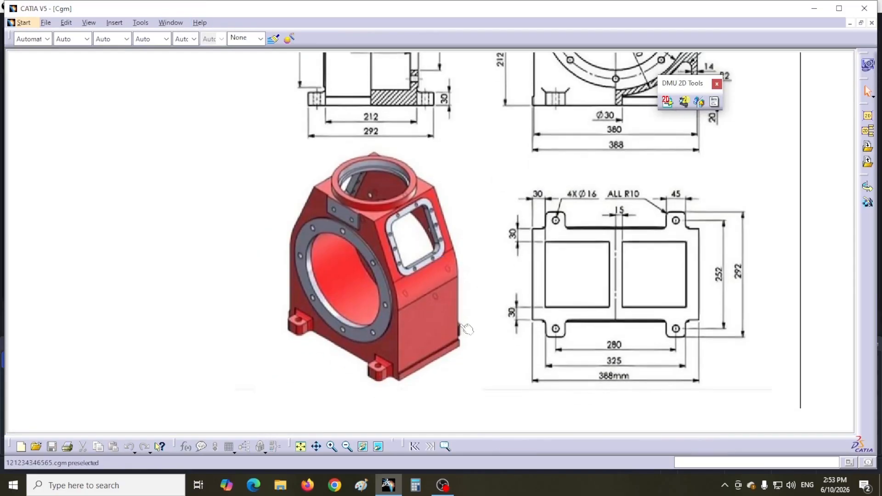
mouse_move(471, 273)
middle_mouse_down()
mouse_move(467, 317)
mouse_move(380, 271)
mouse_move(367, 378)
middle_mouse_up()
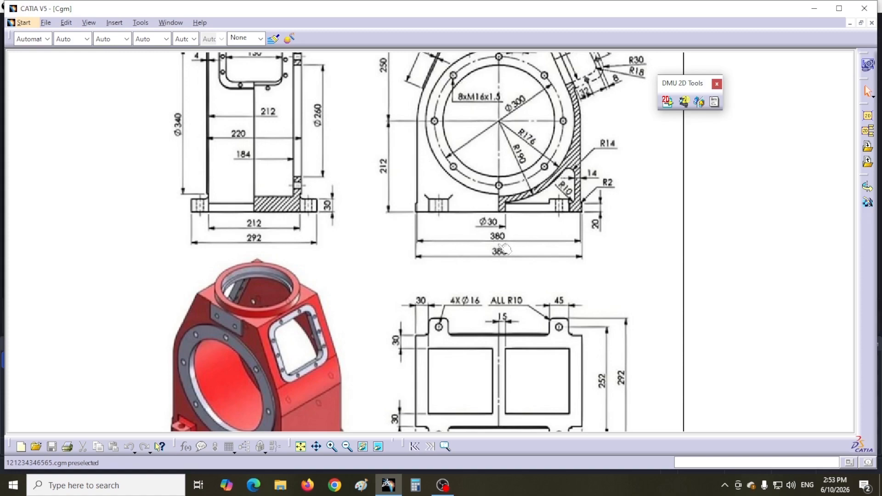
left_click(165, 24)
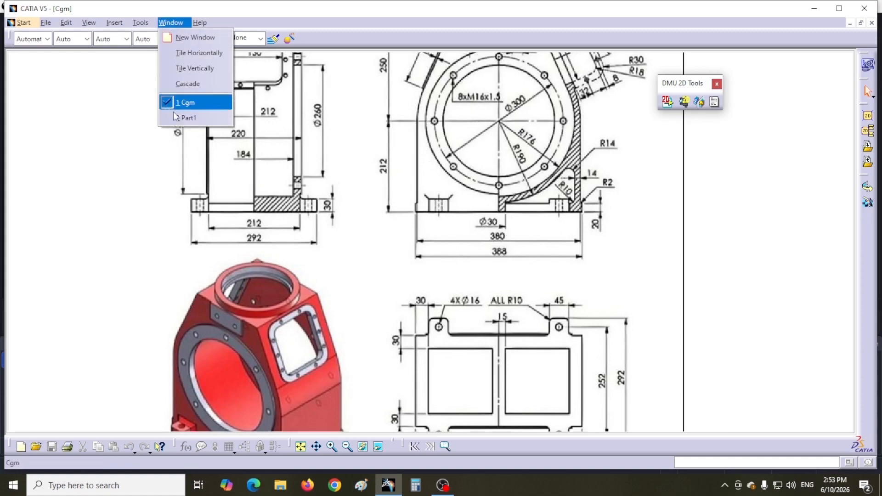
left_click(187, 117)
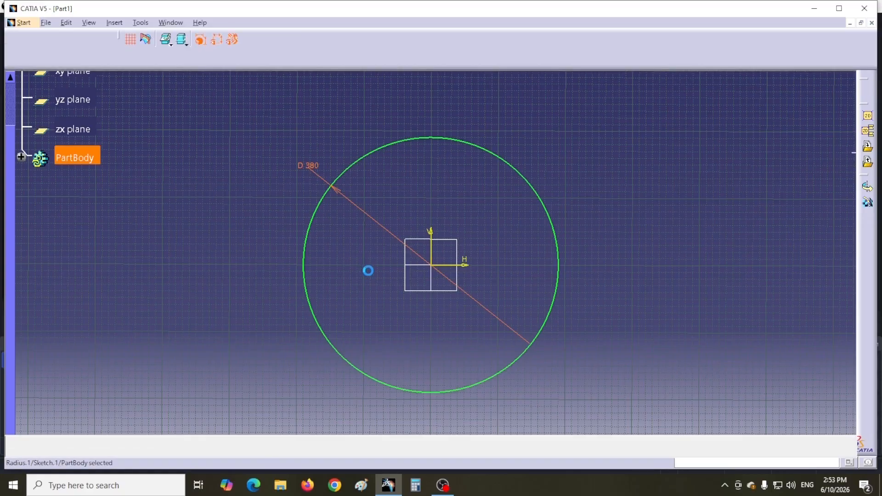
mouse_move(574, 352)
middle_mouse_down()
mouse_move(573, 330)
mouse_move(573, 344)
middle_mouse_up()
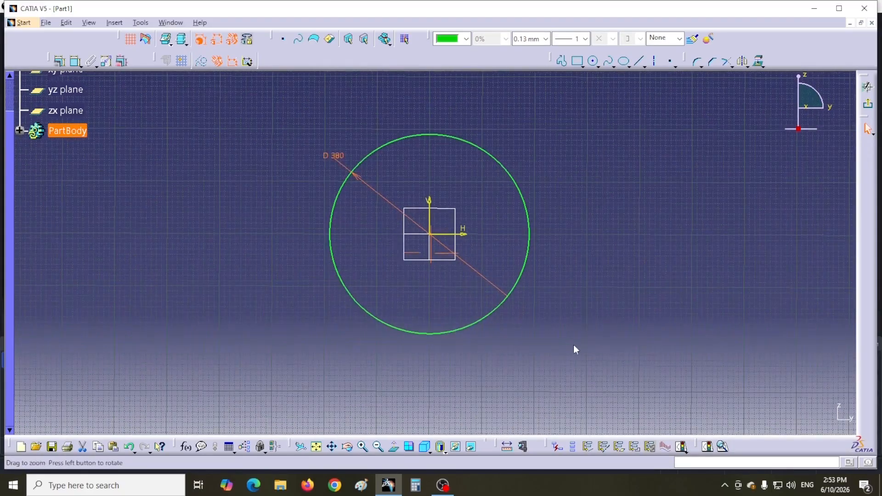
left_click(639, 61)
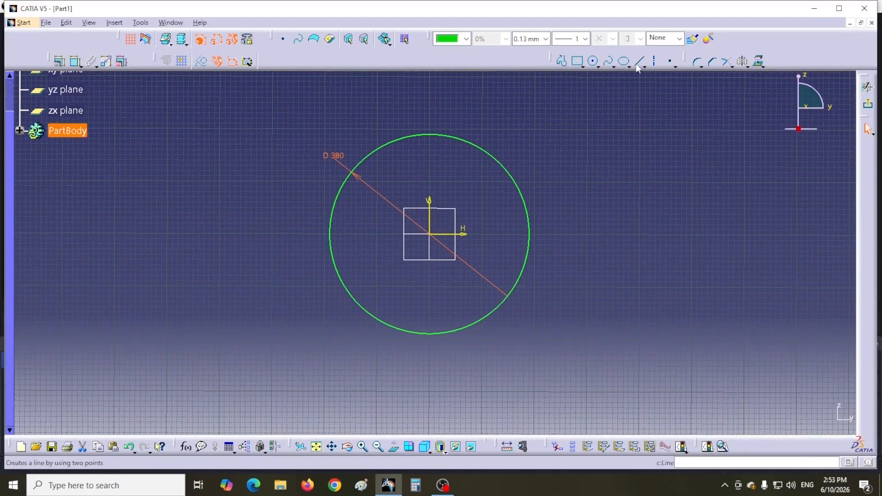
left_click(546, 389)
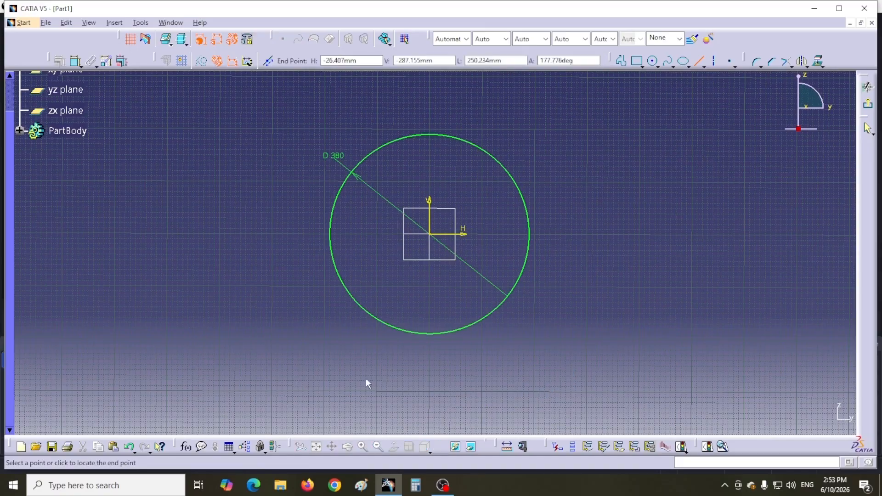
left_click(257, 390)
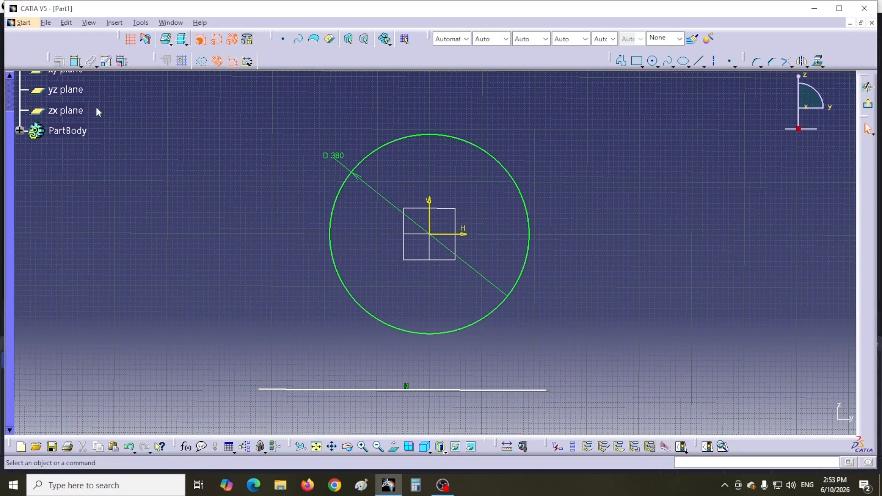
Step: Constrain the endpoints of the horizontal line to be symmetric about the vertical sketch axis
left_click(75, 60)
left_click(548, 389)
right_click(363, 363)
left_click(395, 336)
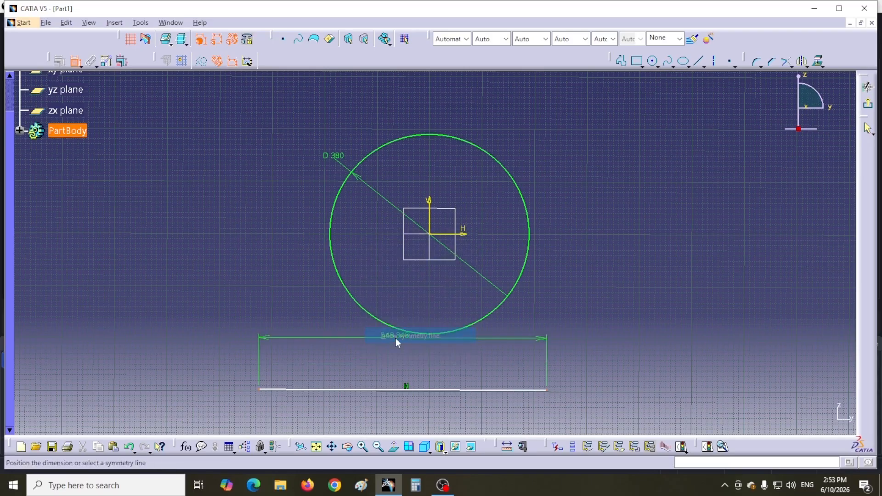
left_click(429, 216)
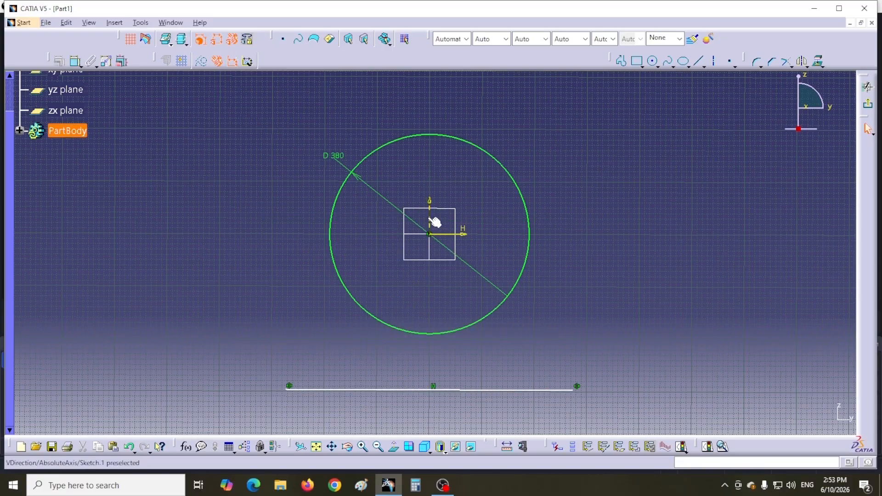
Step: Dimension the base line's length and set it to 380 mm
left_click(75, 61)
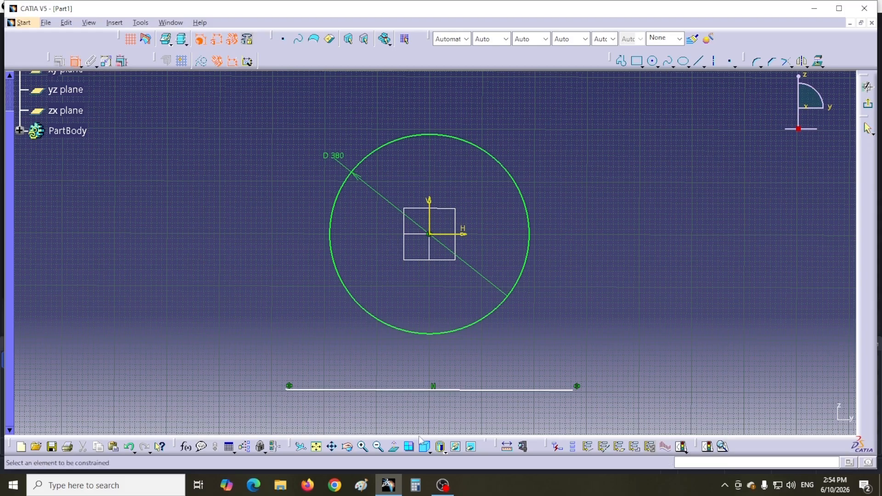
left_click(402, 389)
left_click(399, 405)
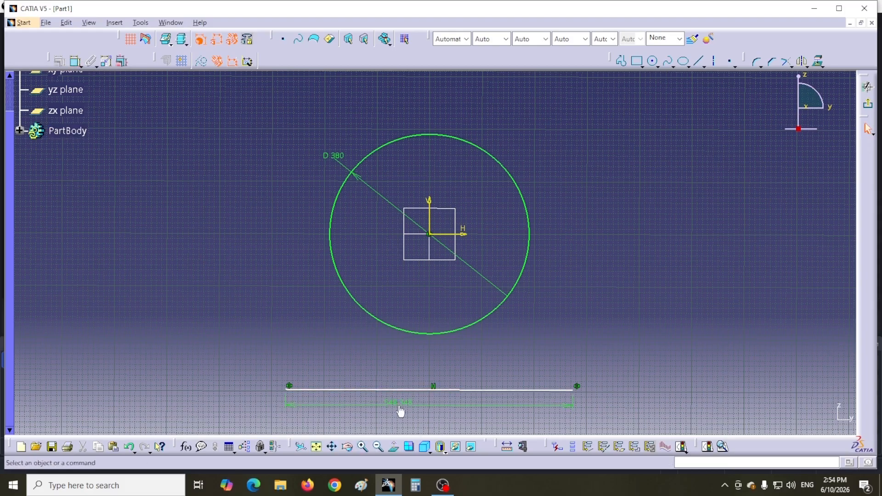
double_click(398, 403)
type("380")
key("Return")
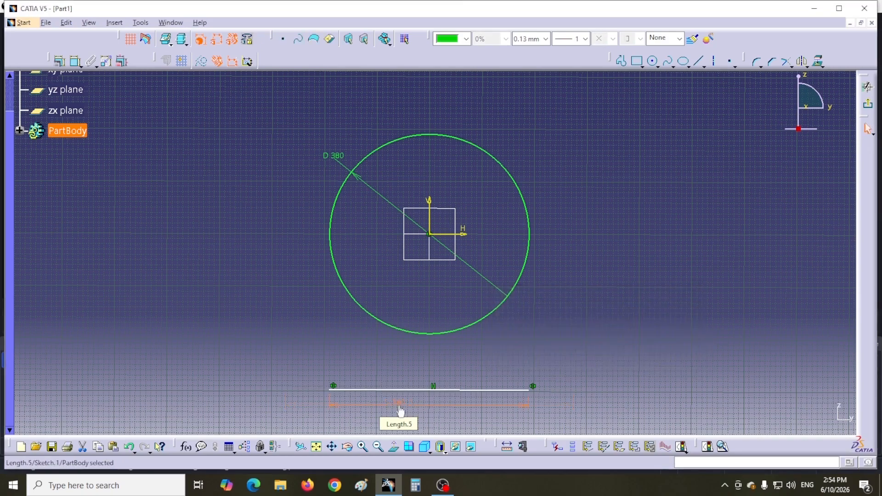
Step: Dimension the distance between the horizontal axis and the base line and set it to 212 mm
left_click(441, 235)
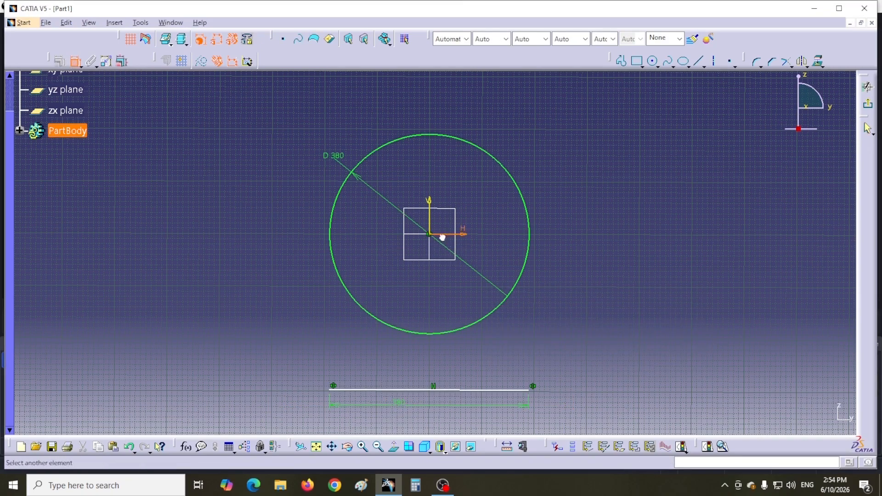
left_click(368, 390)
left_click(251, 301)
double_click(256, 303)
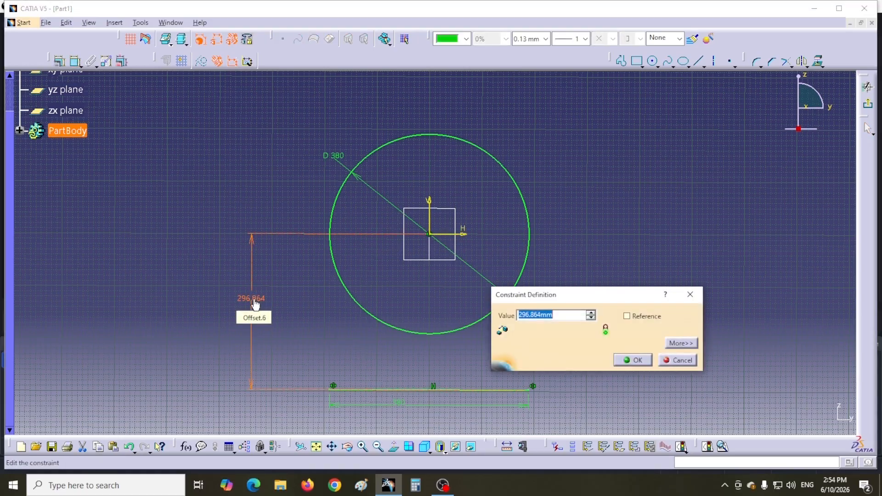
type("212mm")
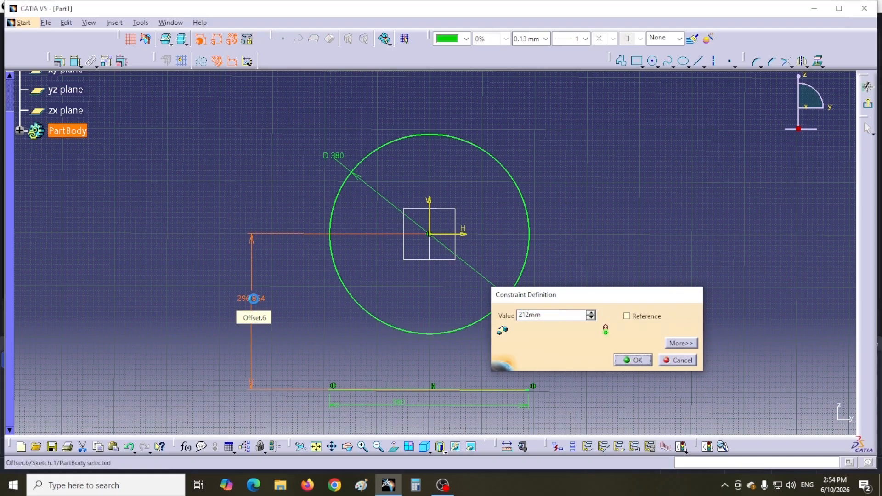
key("Return")
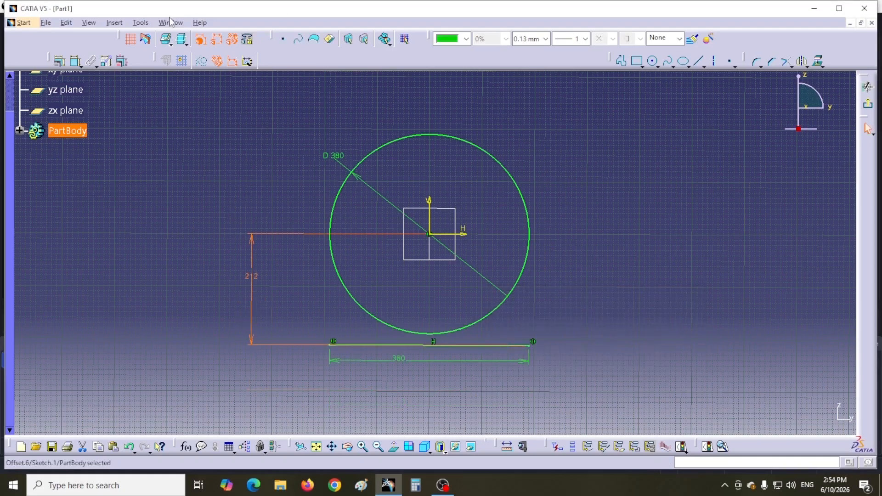
Step: Check the front view's dimensions in the Cgm drawing and sketch a horizontal line about 313 mm long, about 266 mm above the circle's centre in Part1
left_click(170, 22)
left_click(186, 100)
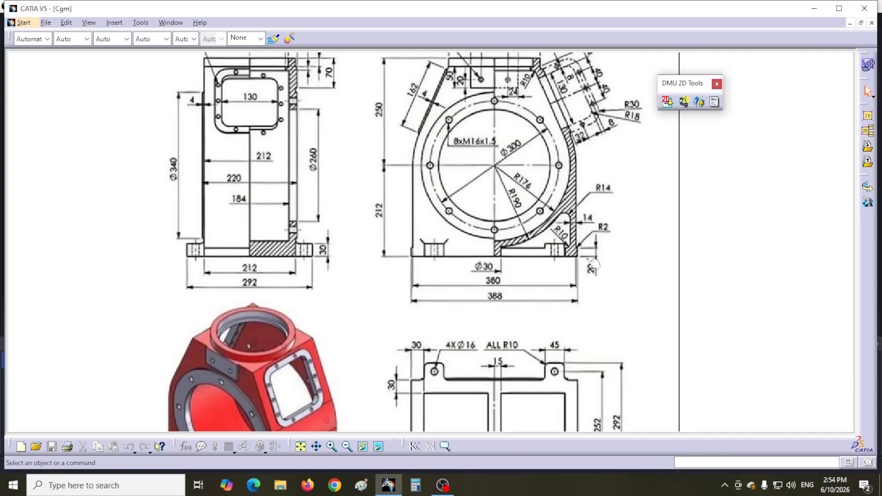
left_click(162, 23)
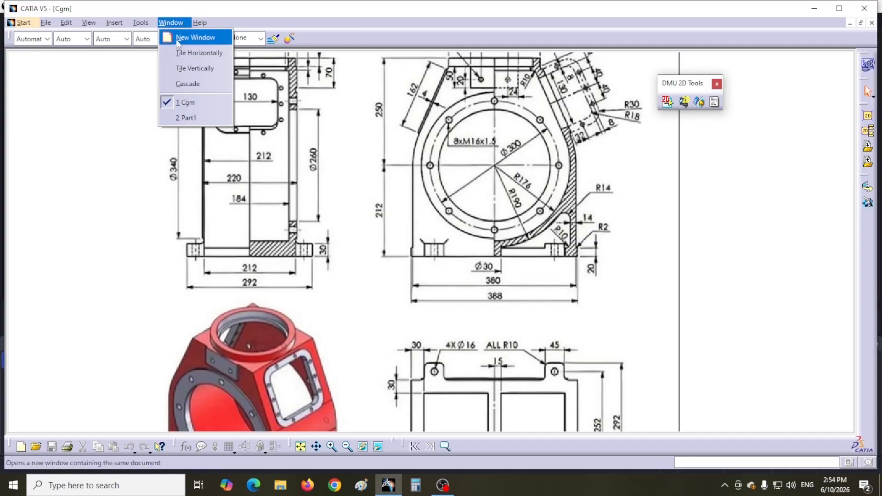
left_click(186, 118)
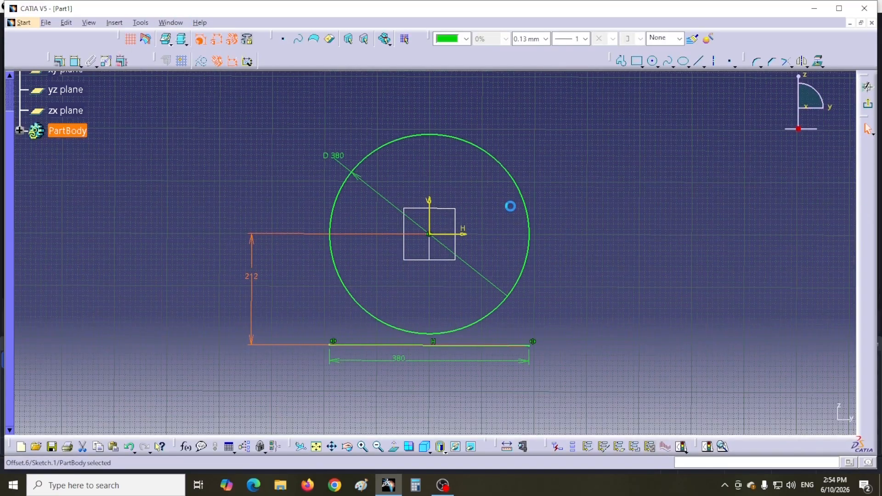
left_click(698, 63)
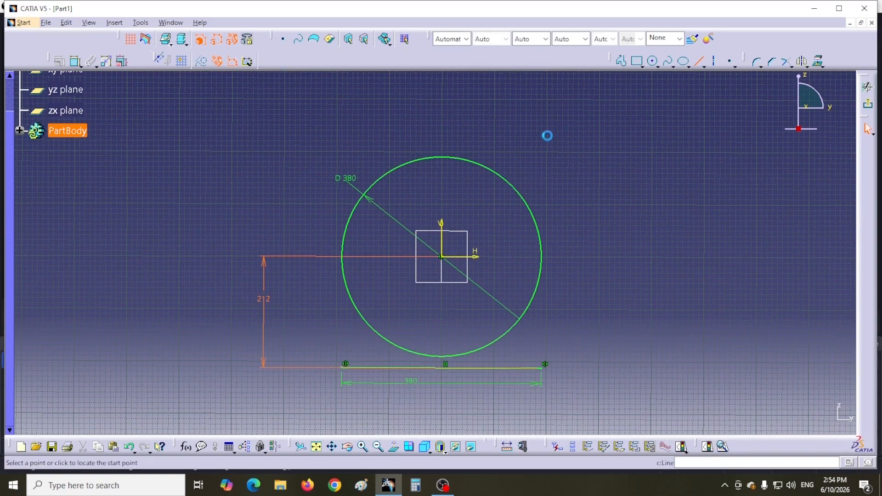
left_click(514, 118)
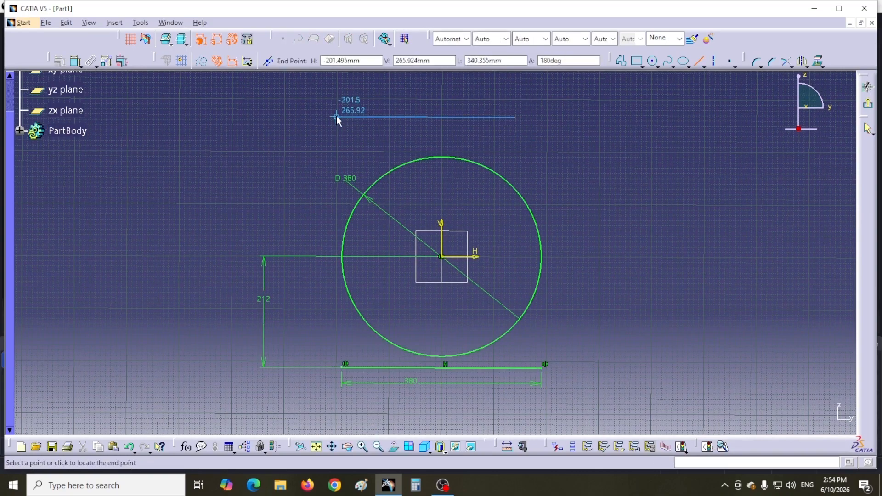
left_click(351, 116)
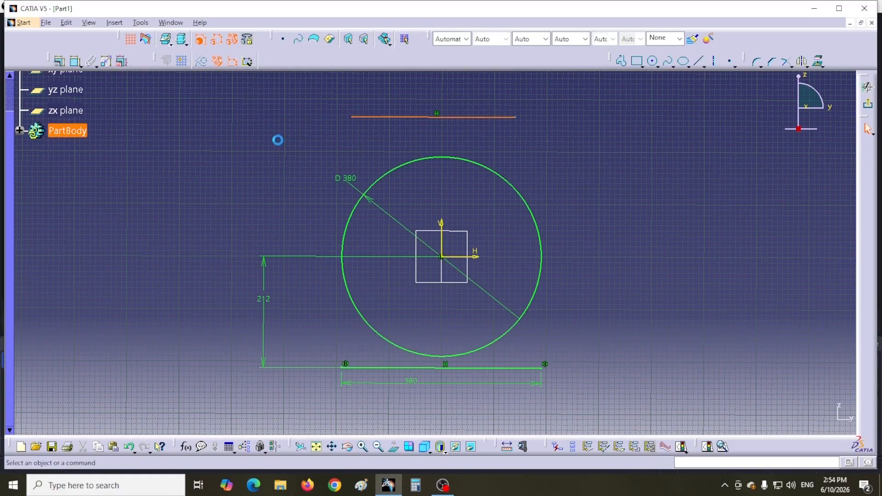
Step: Constrain the upper horizontal line's endpoints to be symmetric about the vertical sketch axis
left_click(74, 61)
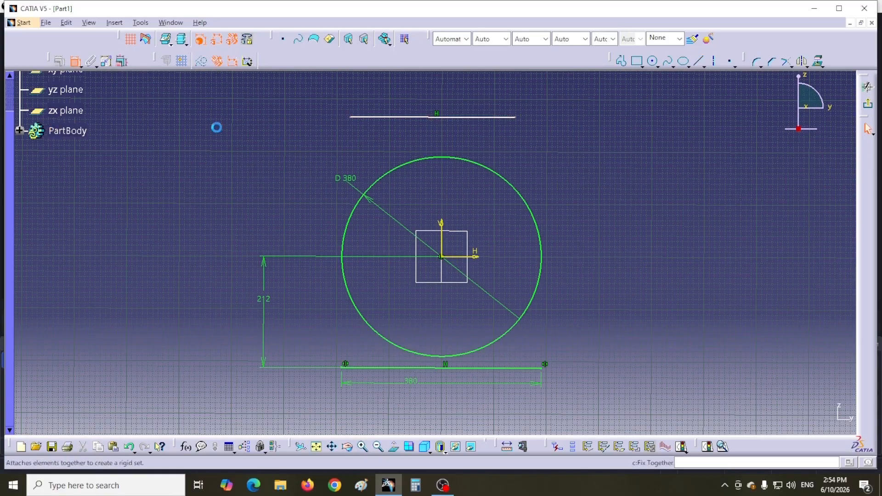
left_click(350, 118)
left_click(515, 118)
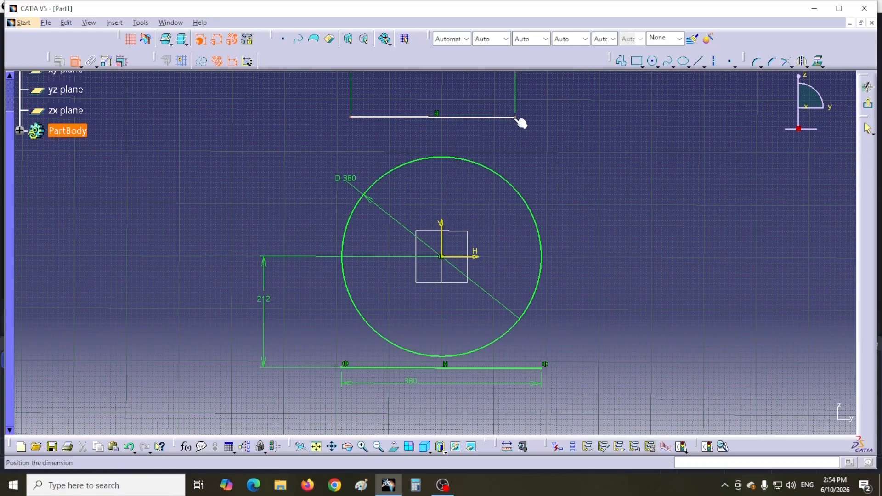
right_click(465, 172)
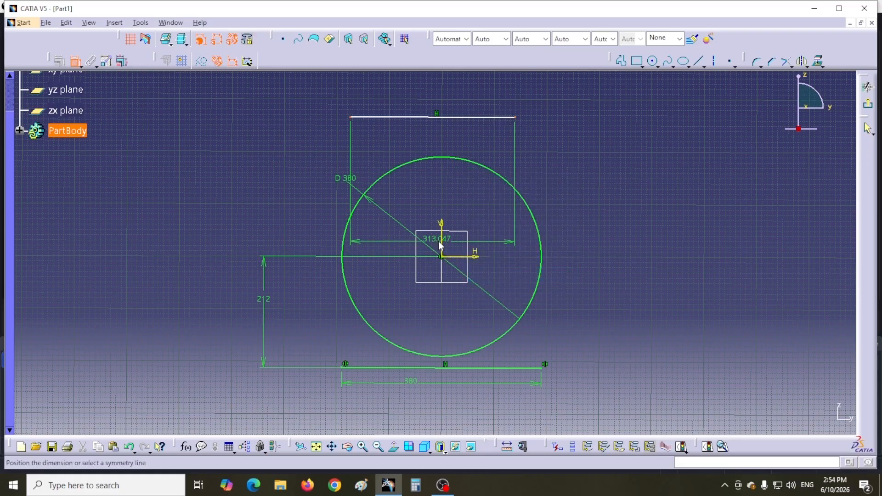
left_click(442, 242)
Step: Check the top dimensions in the Cgm drawing, and dimension the upper line's length in Part1 as 212 mm
left_click(170, 22)
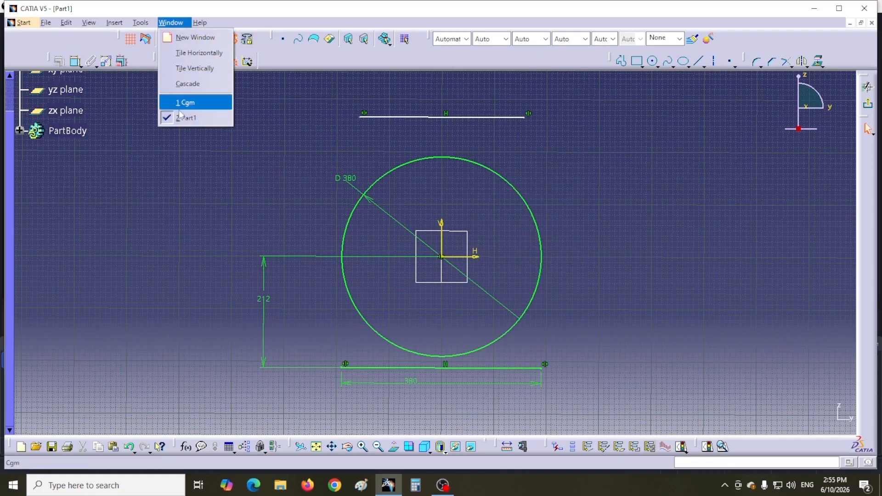
left_click(186, 103)
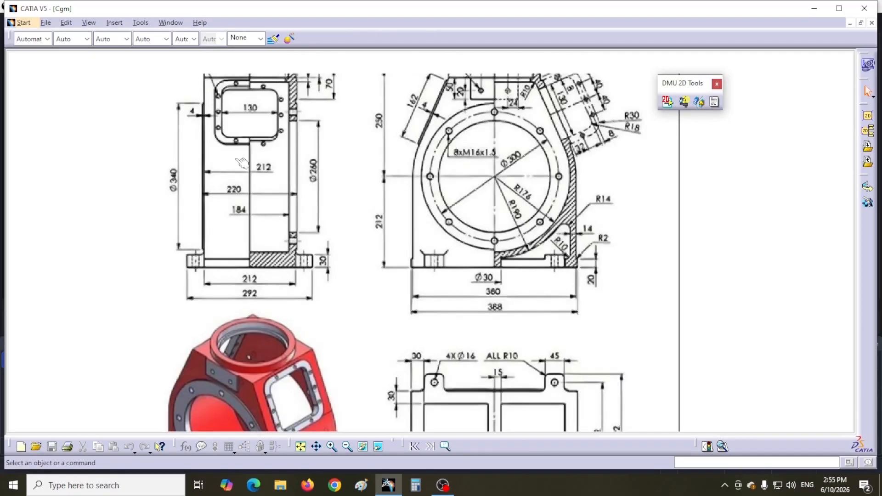
middle_click_drag(408, 151, 408, 263)
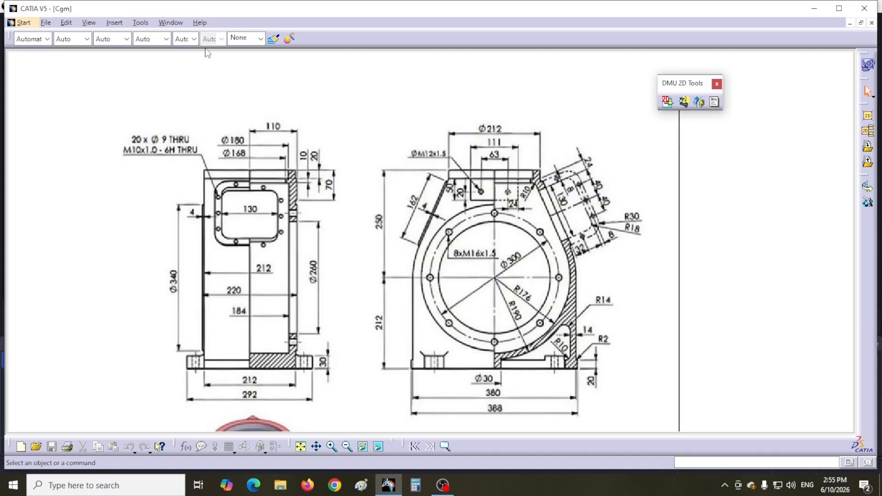
left_click(140, 22)
mouse_move(171, 23)
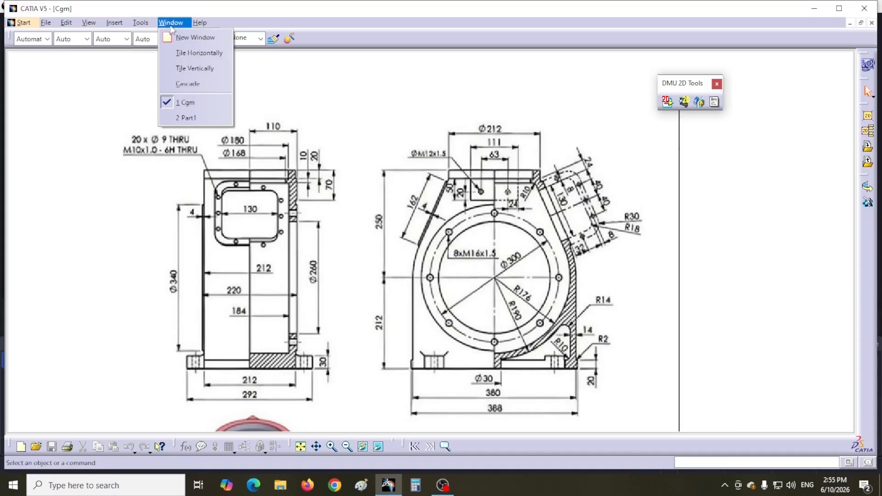
left_click(186, 117)
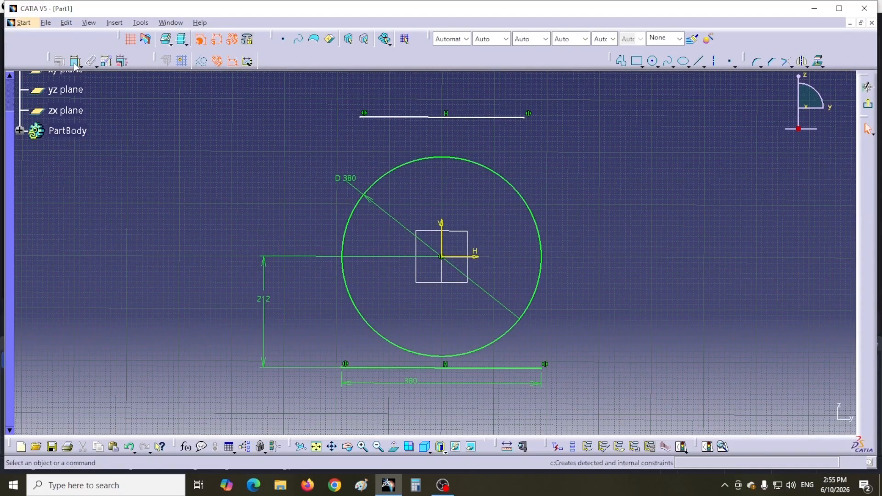
left_click(421, 118)
left_click(436, 92)
double_click(437, 91)
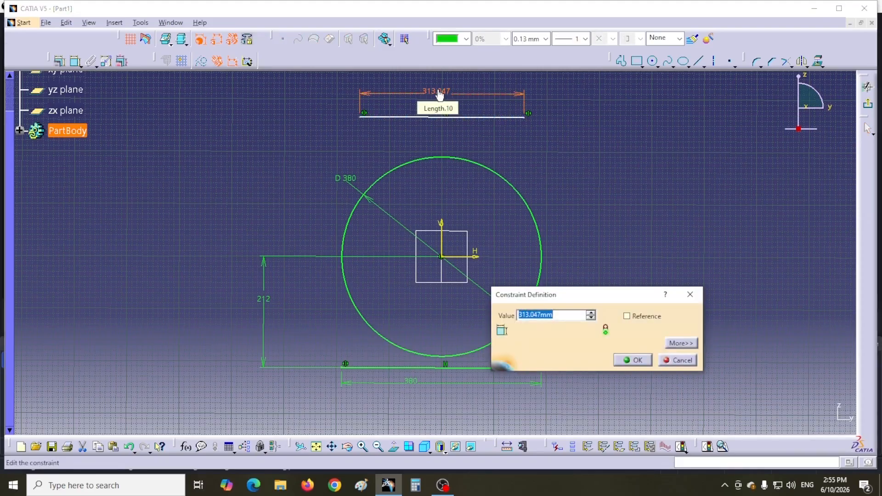
type("212")
key("Return")
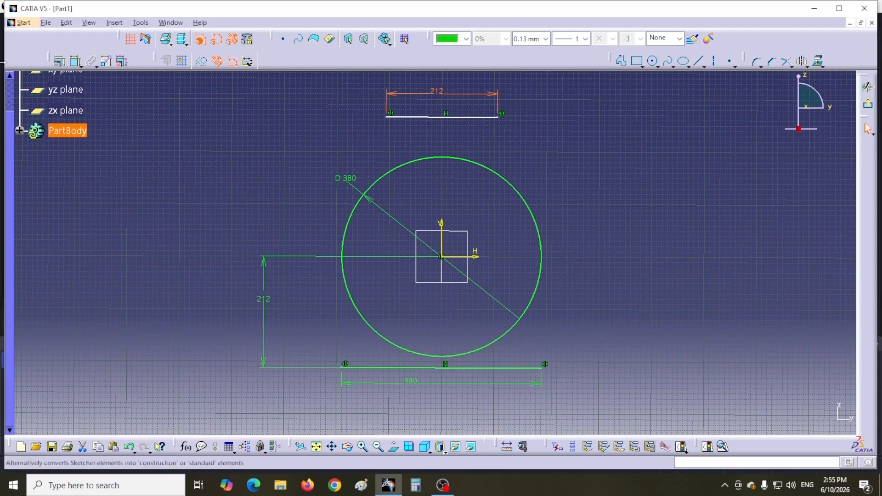
Step: Dimension the distance between the upper line and the horizontal axis and set it to 230 mm
left_click(75, 61)
left_click(409, 117)
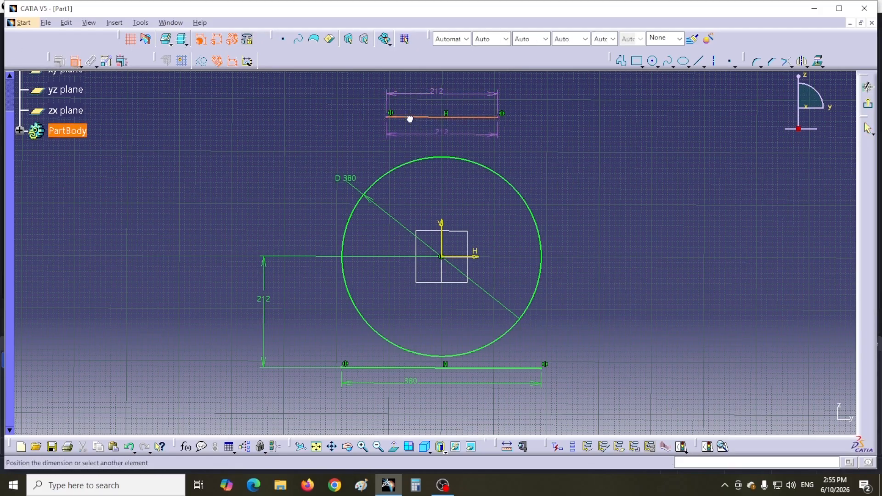
left_click(463, 257)
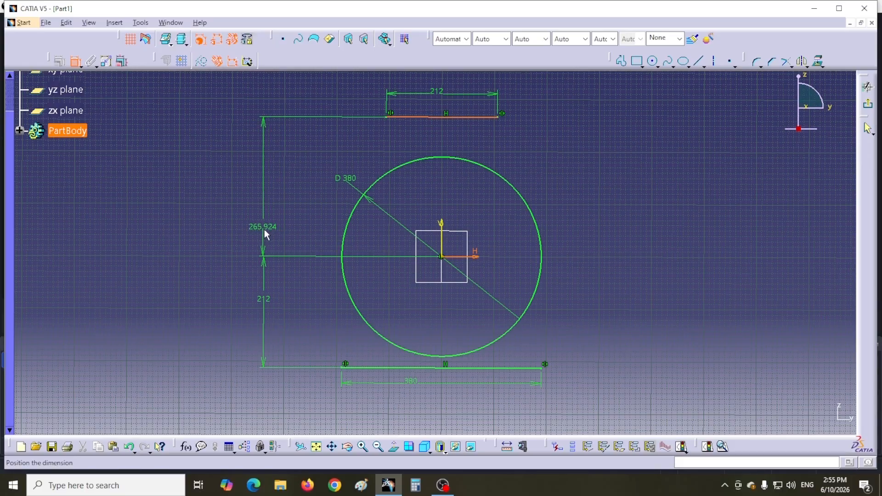
left_click(264, 230)
double_click(272, 234)
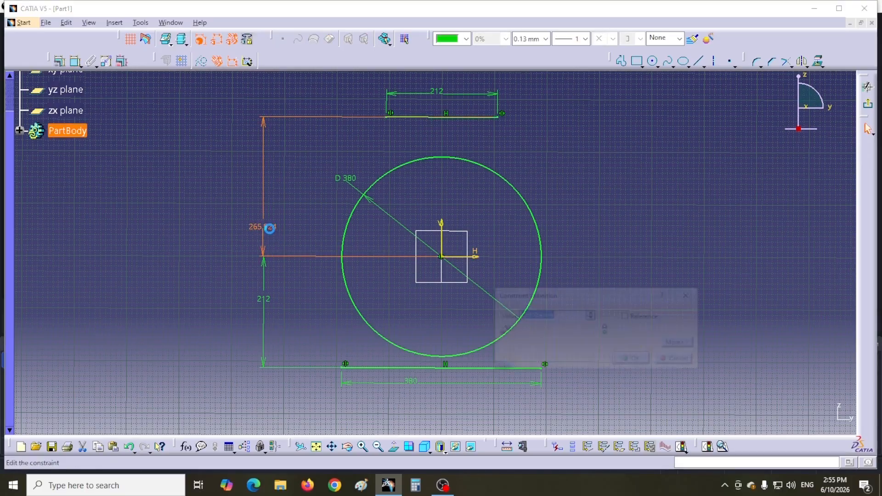
type("230")
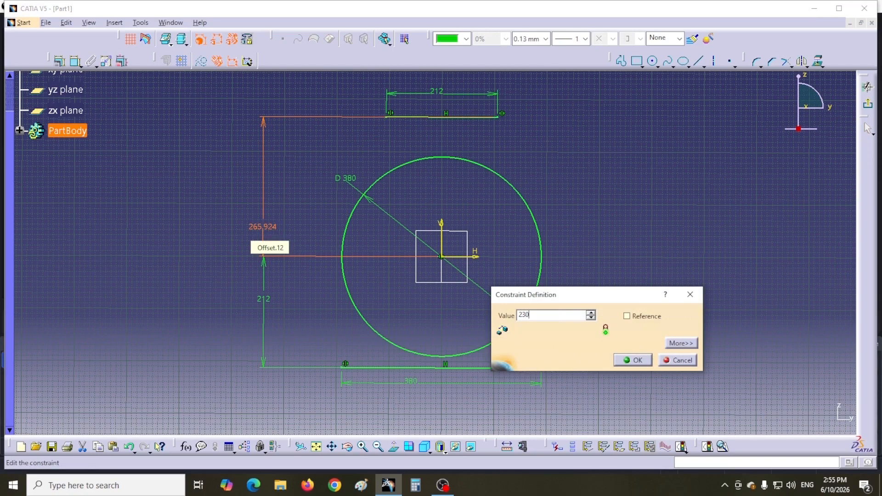
key("Return")
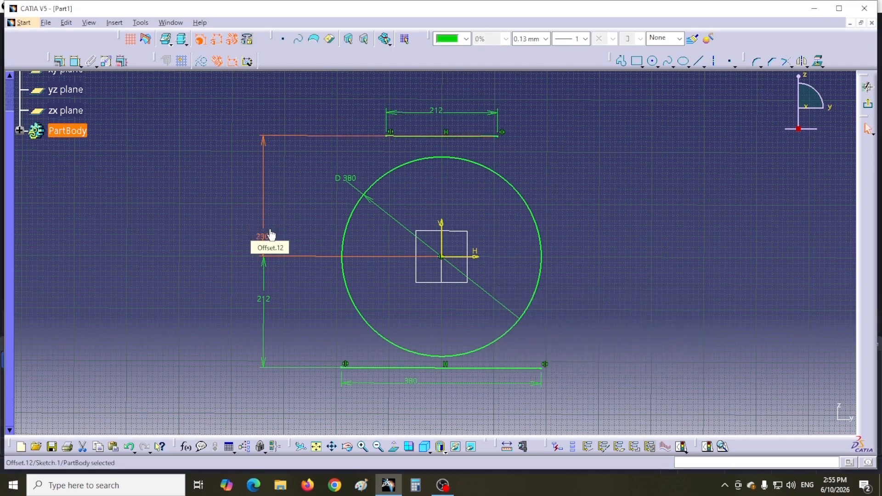
Step: Sketch a slanted line from each end of the upper line, tangent to the circle and extending past it
left_click(699, 61)
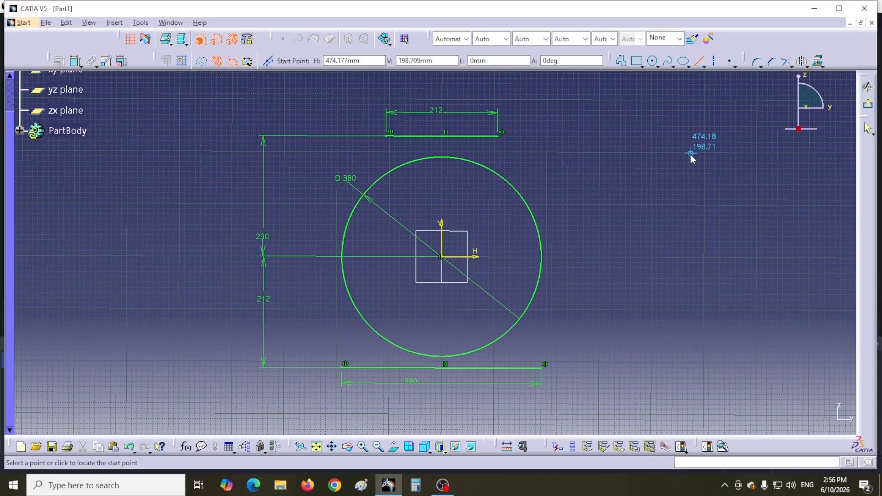
left_click(500, 137)
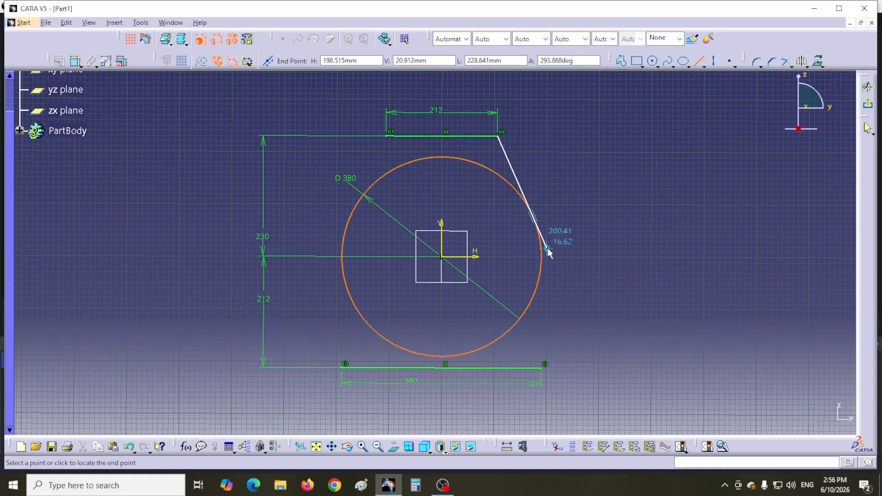
left_click(560, 275)
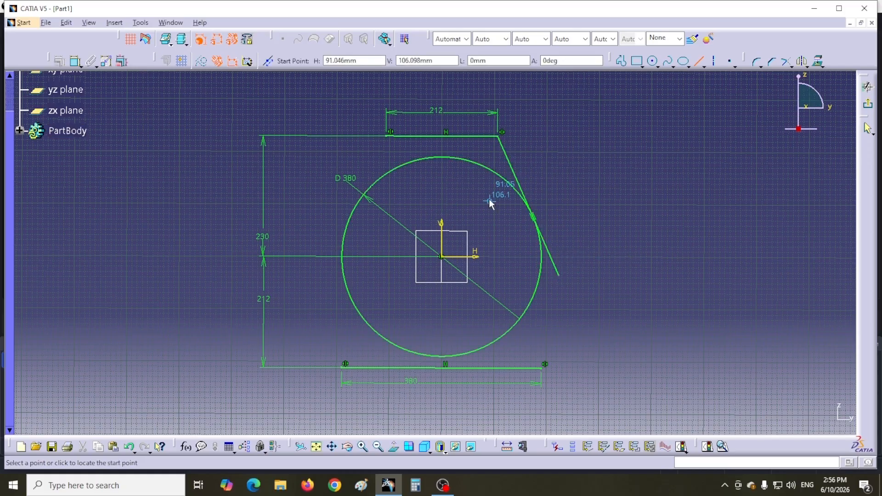
left_click(386, 136)
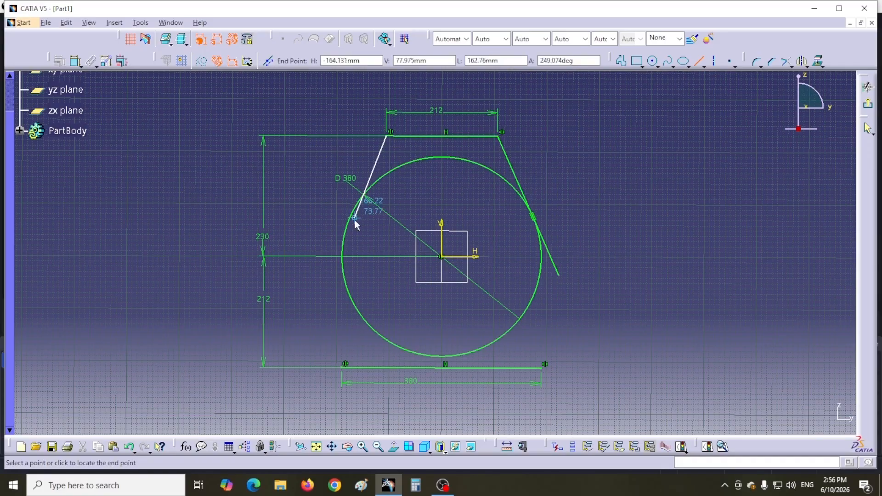
left_click(315, 297)
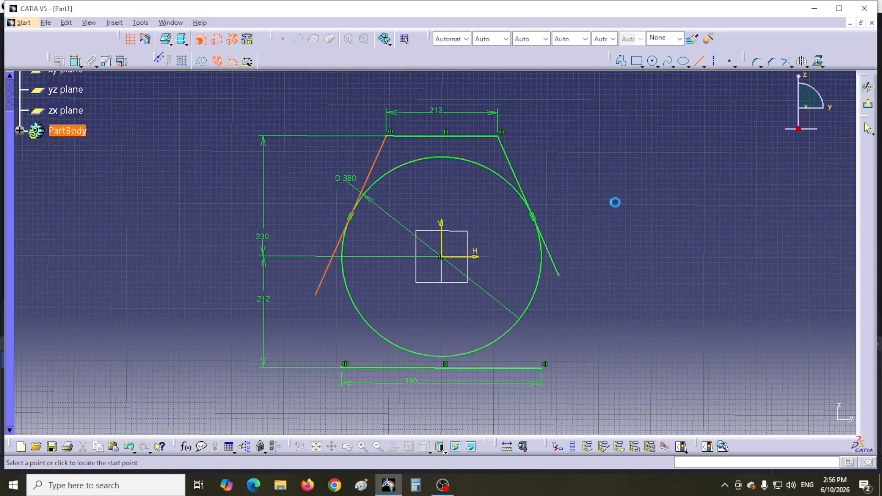
Step: Sketch a vertical line upward from each end of the base line, tangent to the circle and extending past the slanted lines
left_click(544, 366)
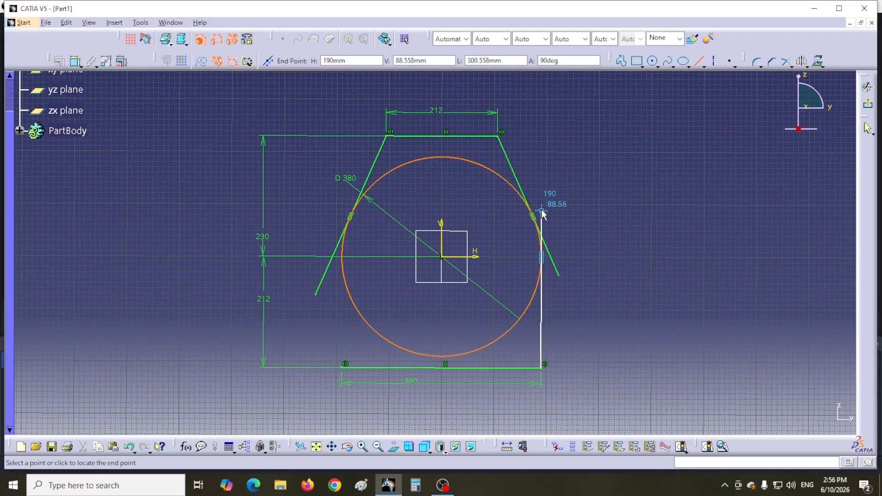
left_click(542, 156)
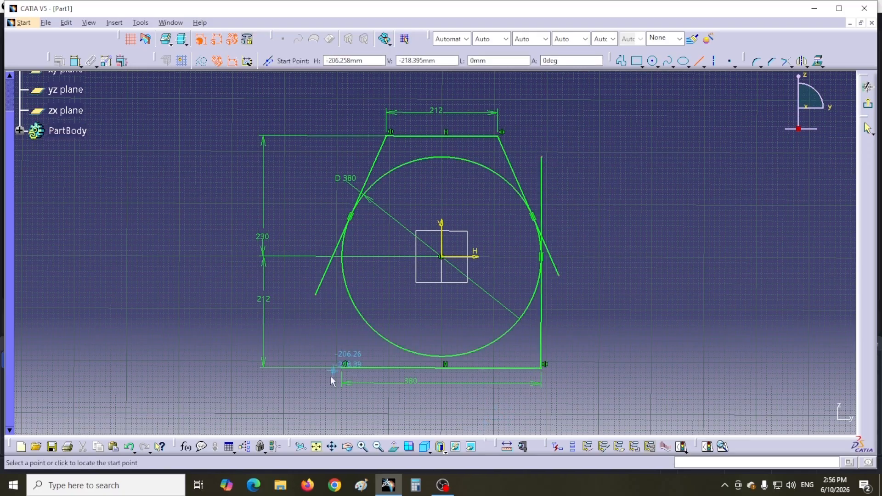
left_click(347, 367)
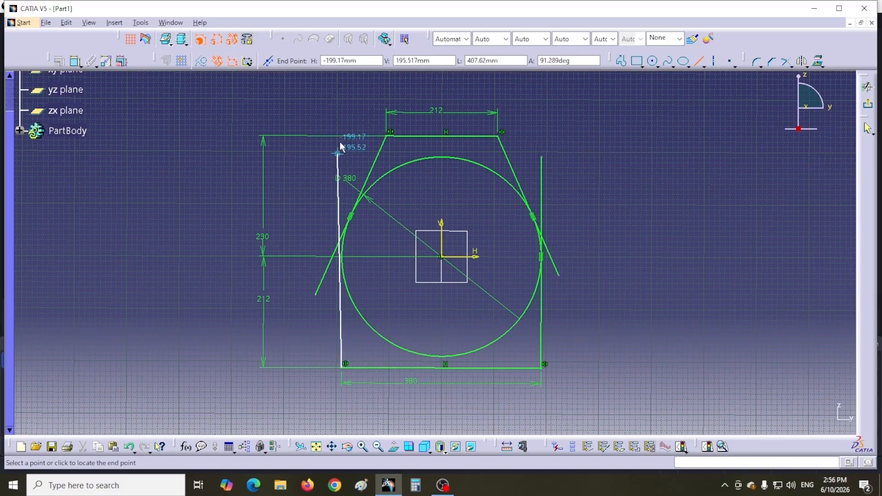
left_click(343, 105)
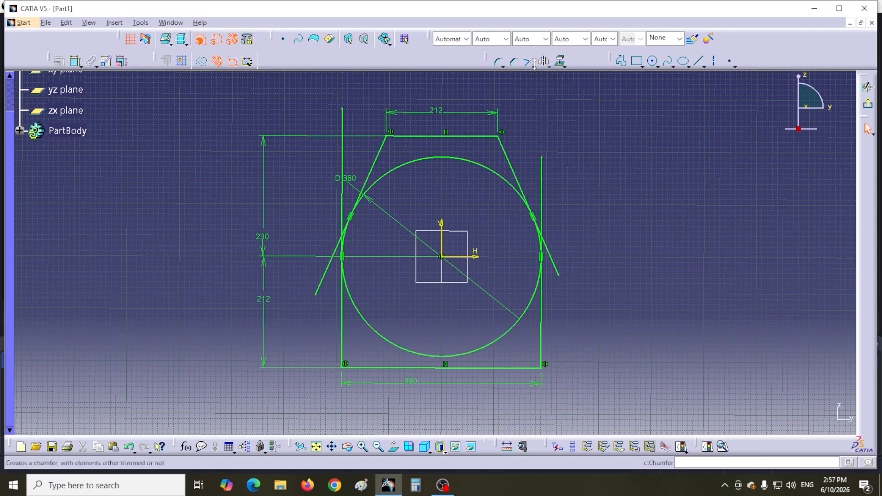
Step: Quick Trim the vertical lines above and the slanted lines below their intersections on both sides of the circle
left_click(533, 65)
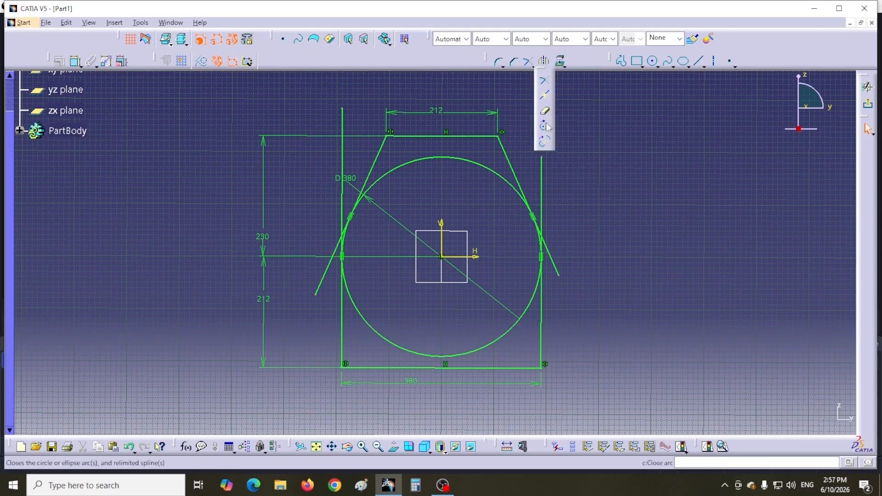
left_click(545, 98)
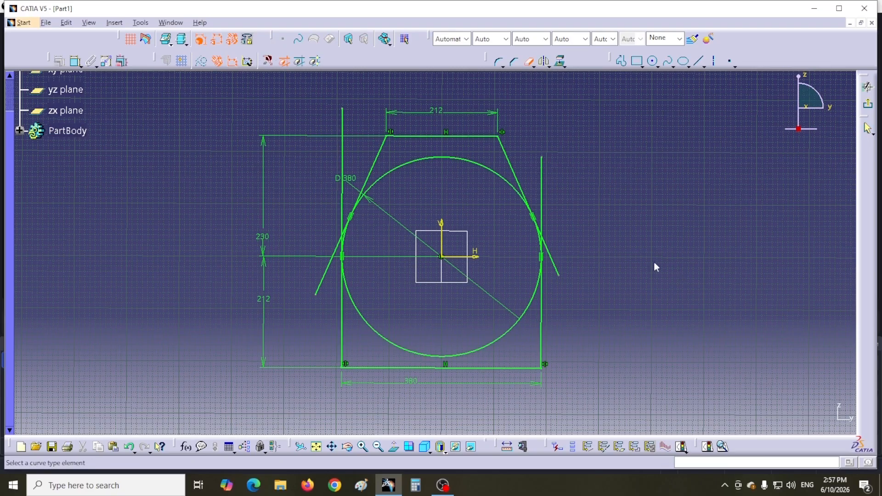
left_click(542, 193)
left_click(560, 266)
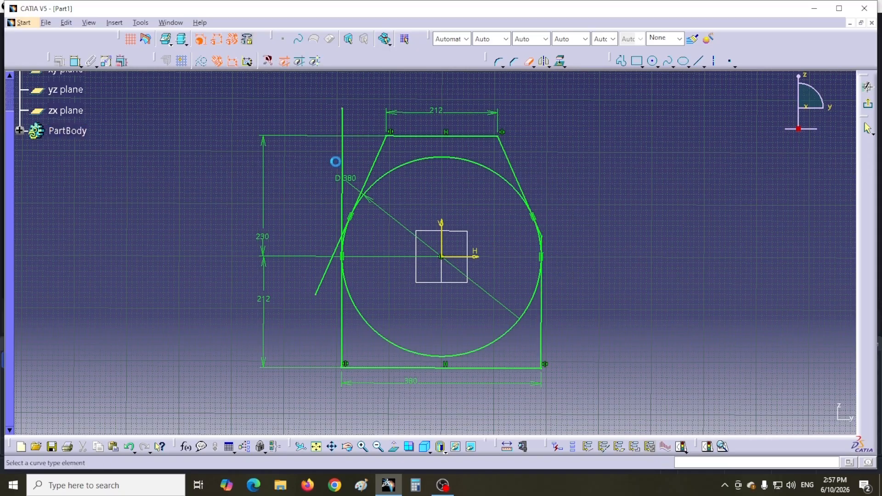
left_click(343, 169)
left_click(326, 275)
Step: Trim away the circle's upper and lower arcs and the line ends beyond the tangent points, leaving a closed profile with two side arcs
mouse_move(551, 196)
middle_mouse_down()
mouse_move(572, 185)
mouse_move(544, 129)
mouse_move(538, 248)
middle_mouse_up()
left_click(476, 138)
middle_click_drag(468, 210, 454, 88)
left_click(560, 417)
left_click(649, 178)
left_click(653, 193)
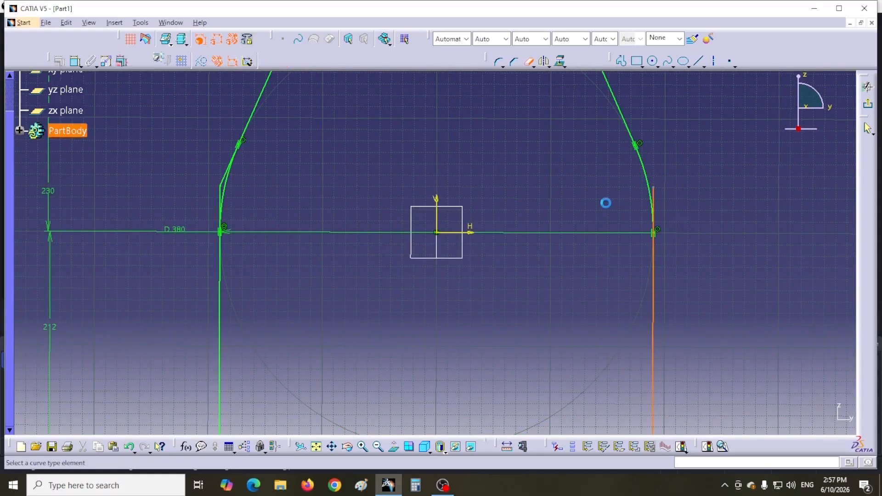
left_click(223, 176)
left_click(225, 195)
mouse_move(378, 200)
middle_mouse_down()
mouse_move(380, 271)
mouse_move(347, 275)
middle_mouse_up()
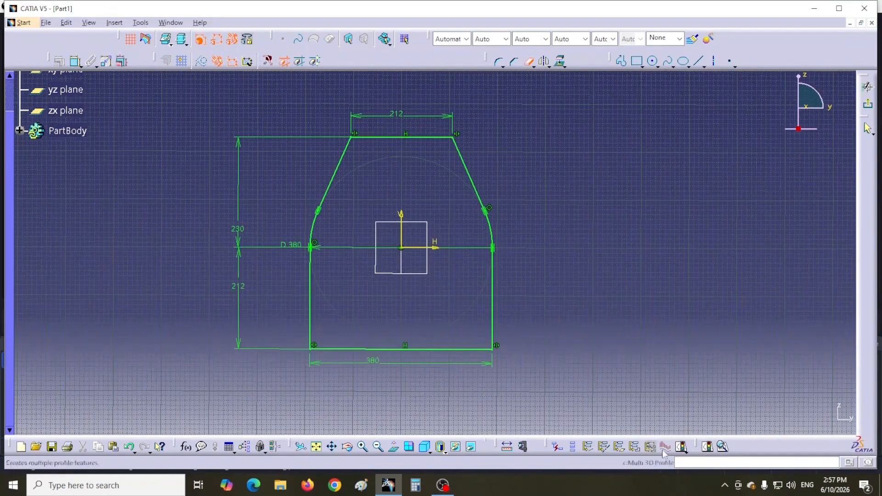
Step: Check that the front profile is closed with Sketch Analysis and leave the sketch
left_click(724, 446)
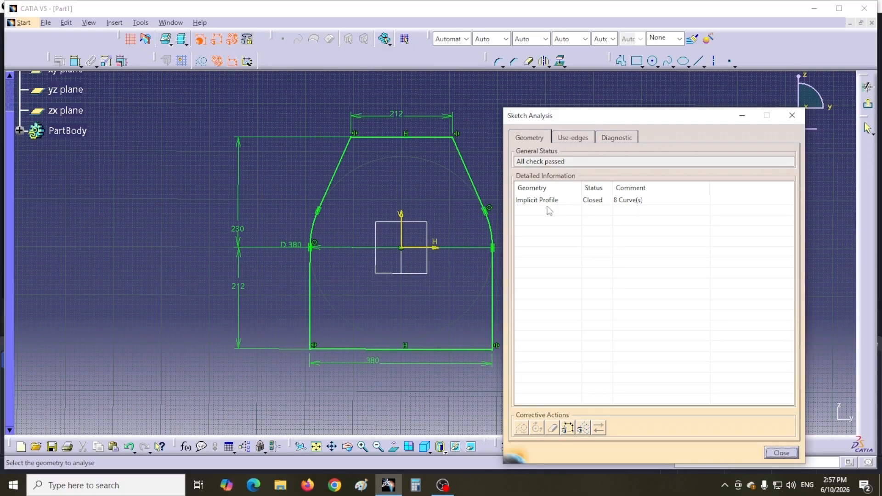
left_click(781, 452)
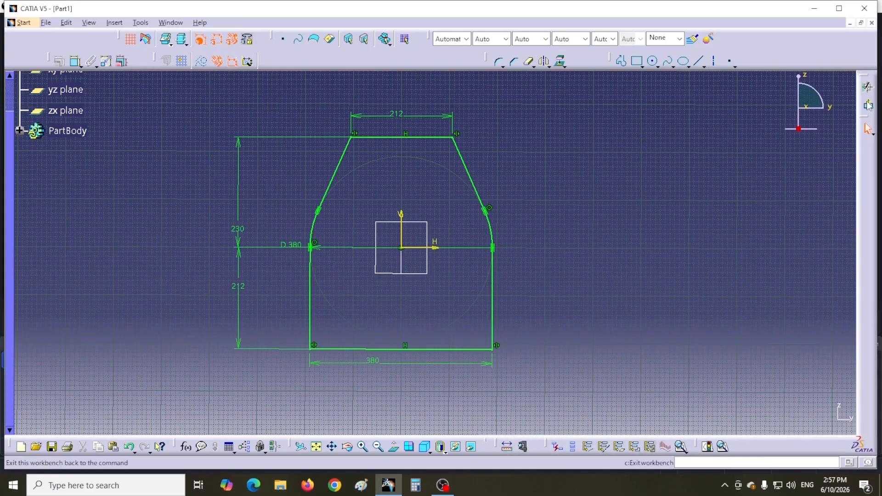
left_click(868, 107)
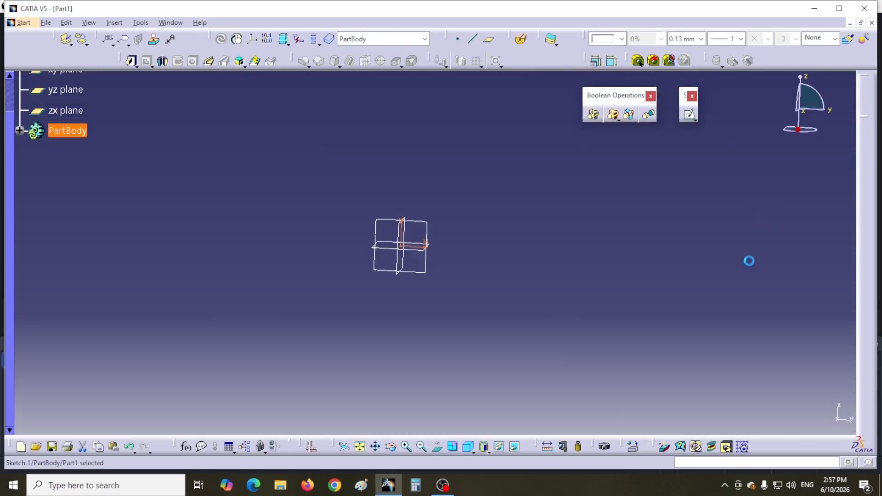
Step: Try a mirrored-extent pad of the front profile and look up the body depth in the reference drawing's side view
left_click(131, 61)
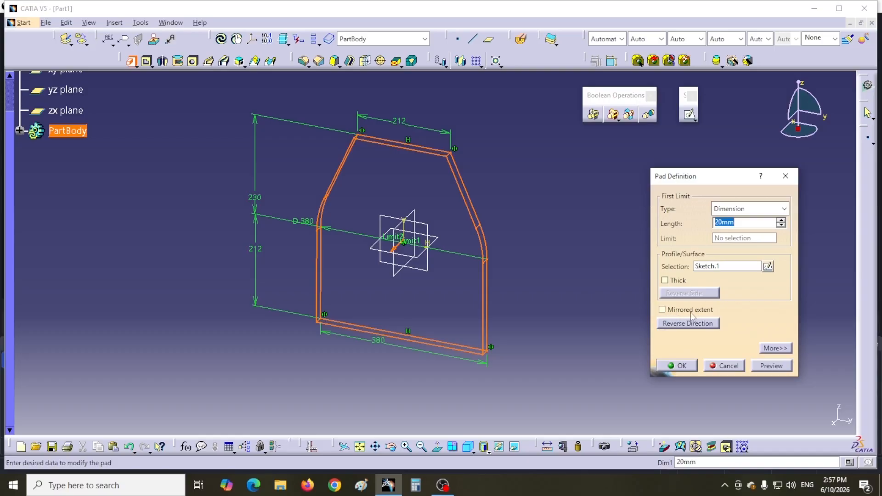
left_click(662, 310)
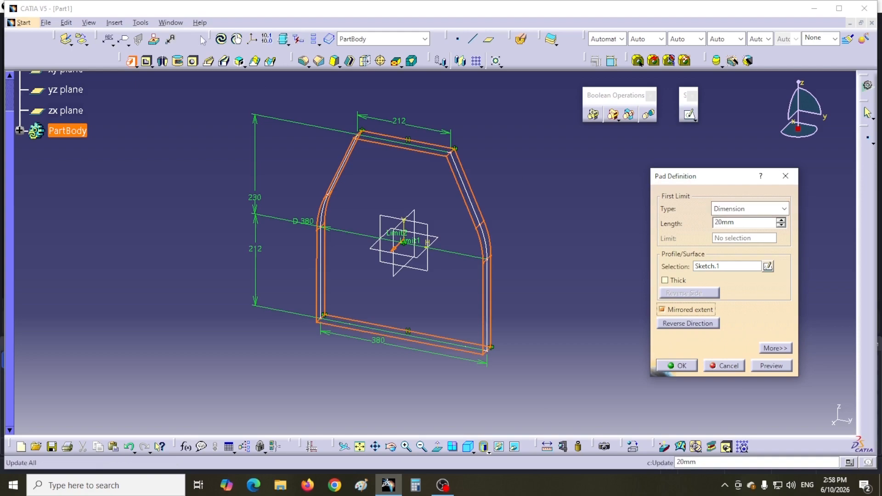
left_click(141, 22)
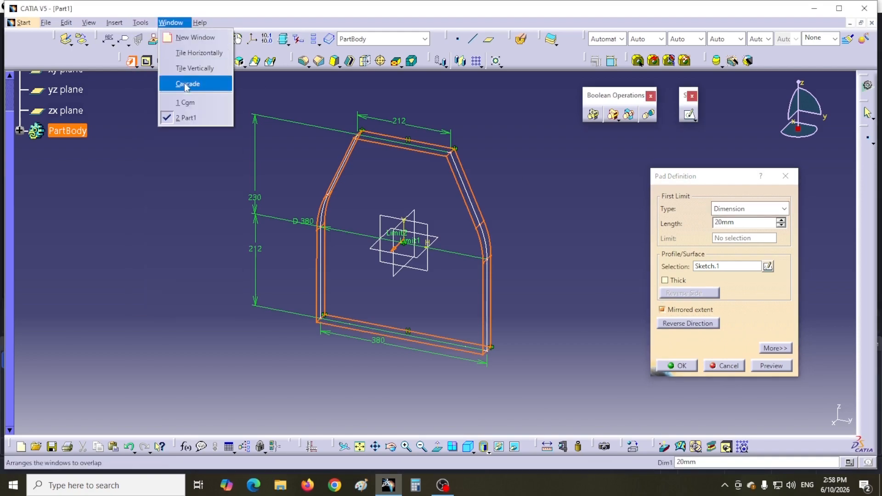
left_click(186, 101)
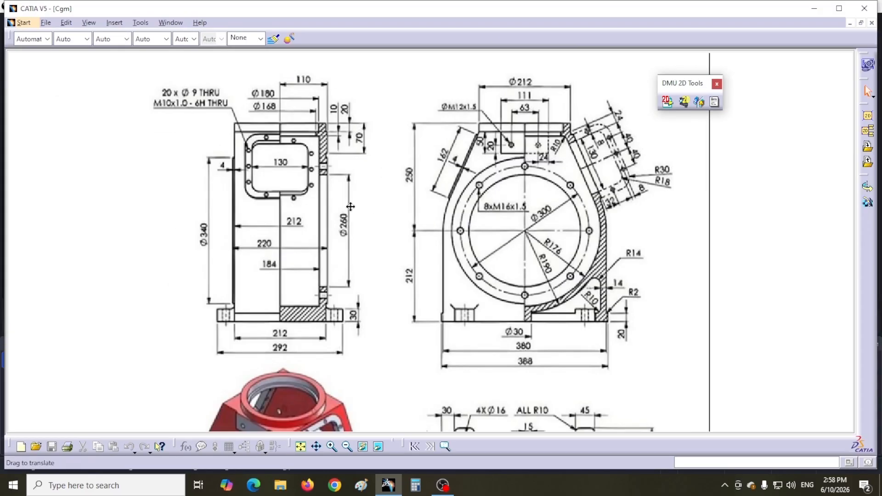
middle_click_drag(350, 207, 353, 202)
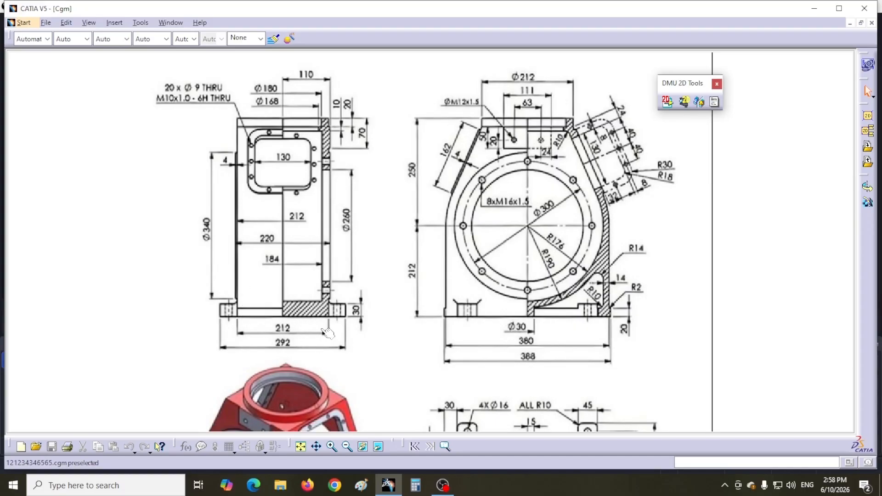
left_click(170, 22)
left_click(181, 118)
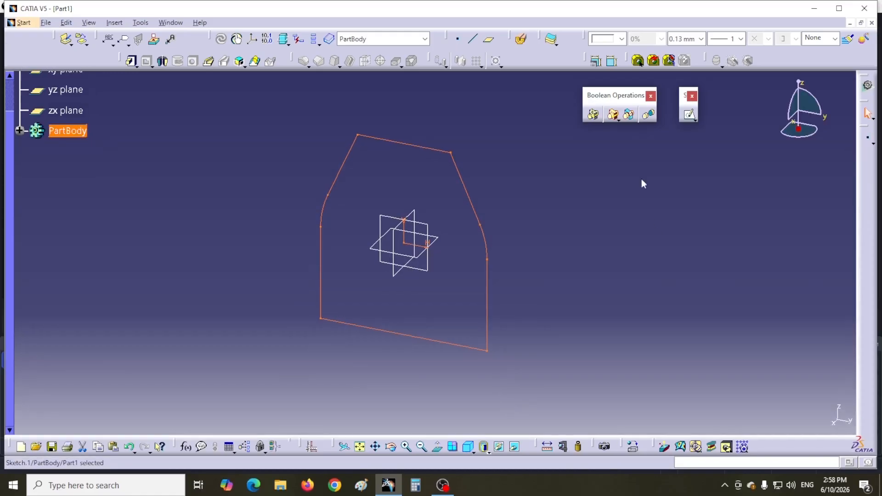
Step: Pad the front profile with mirrored extent and a length of 212/2 mm
left_click(131, 60)
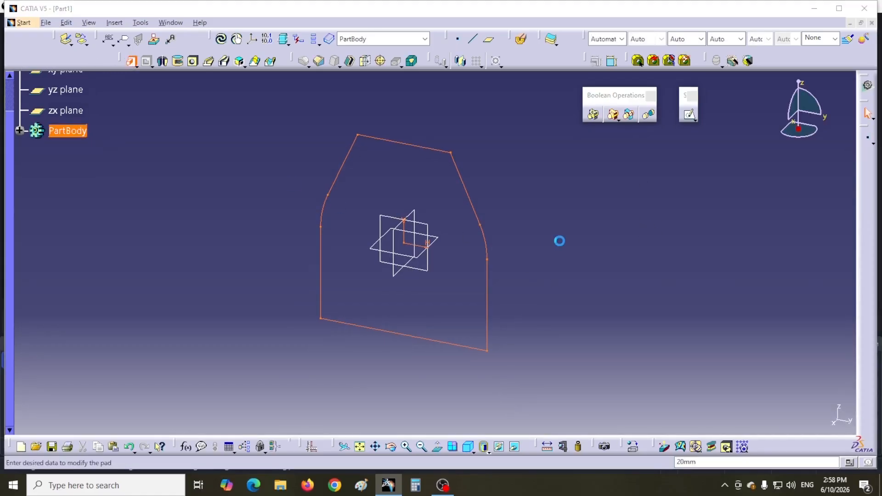
left_click(664, 310)
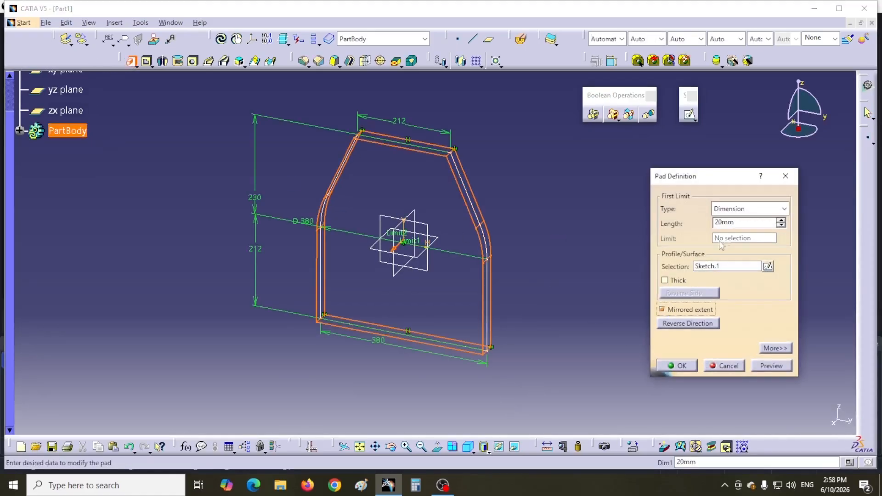
type("212/2")
left_click(682, 366)
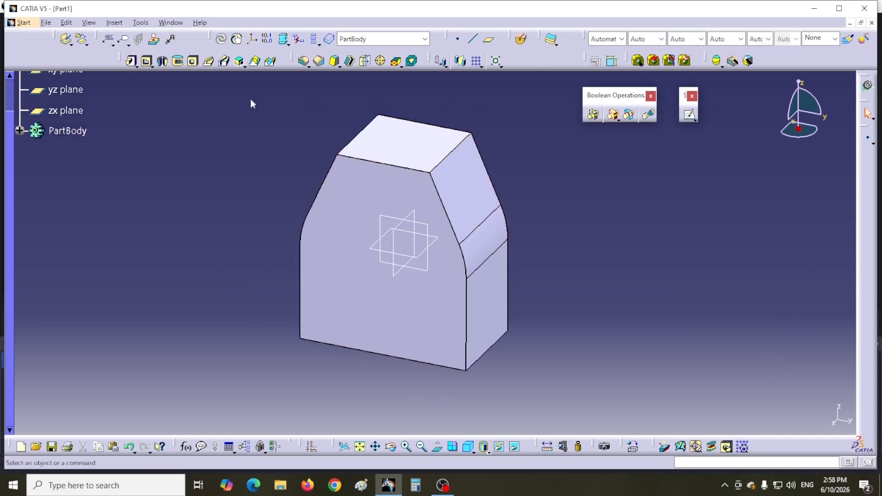
Step: Examine the reference drawing's side, front and base views for the housing's wall thicknesses and inner cavity dimensions
left_click(169, 24)
left_click(185, 103)
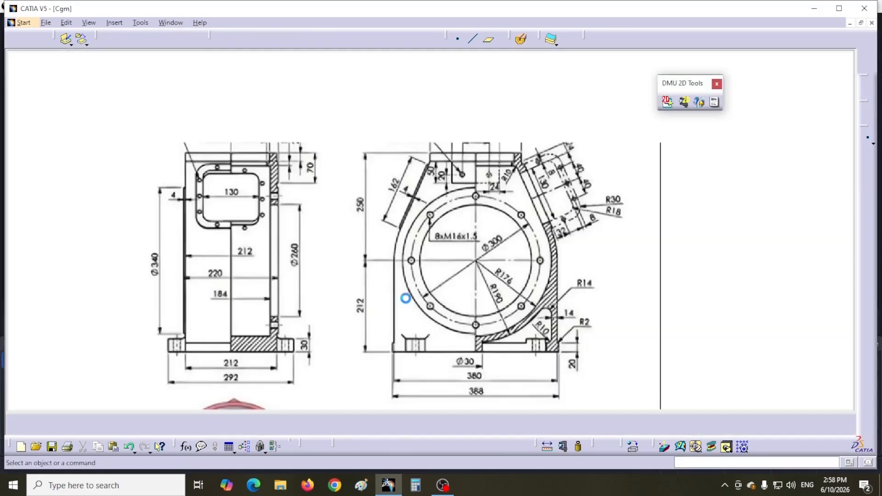
mouse_move(395, 293)
middle_mouse_down()
mouse_move(460, 166)
mouse_move(474, 103)
middle_mouse_up()
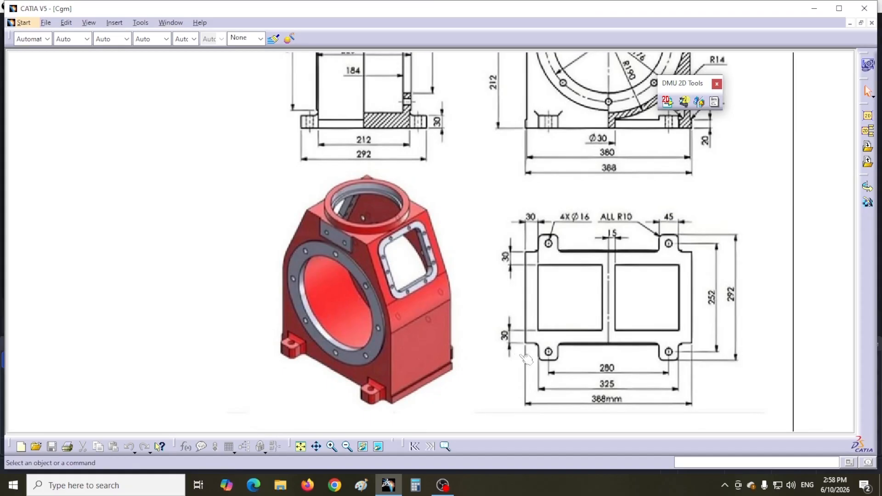
mouse_move(590, 275)
middle_mouse_down()
mouse_move(574, 420)
mouse_move(434, 403)
middle_mouse_up()
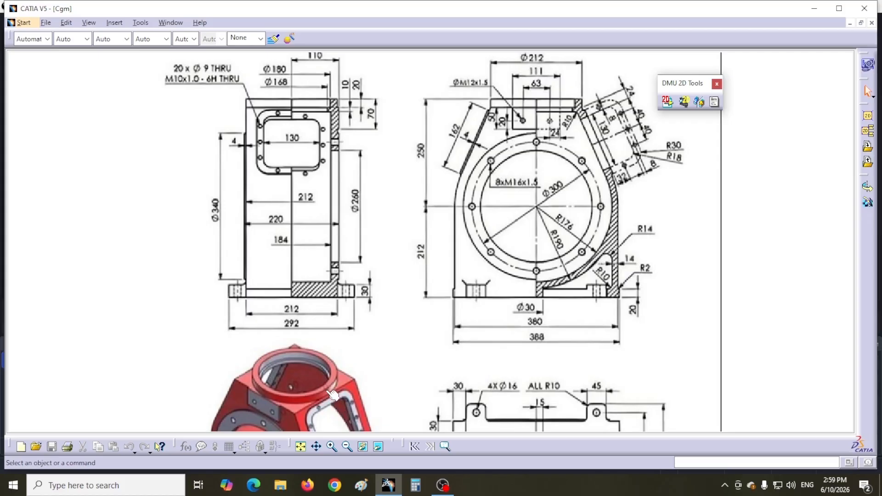
middle_click_drag(381, 333, 424, 184)
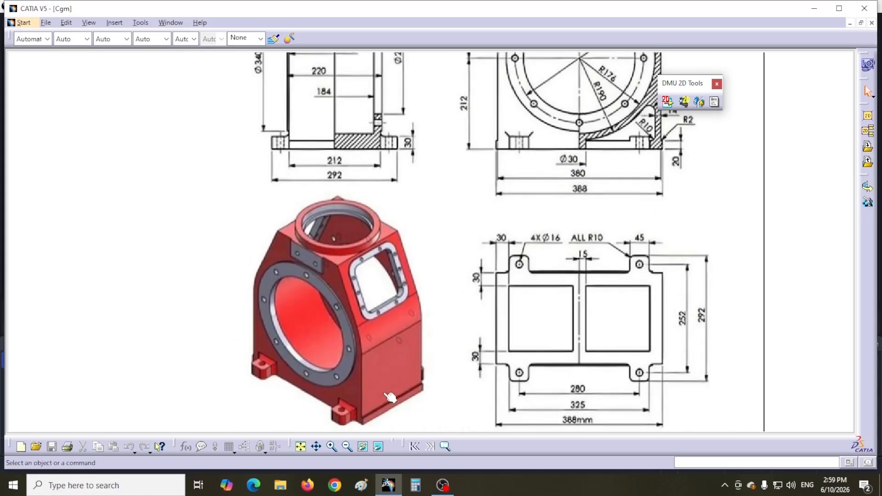
mouse_move(622, 185)
middle_mouse_down()
mouse_move(577, 293)
mouse_move(564, 367)
middle_mouse_up()
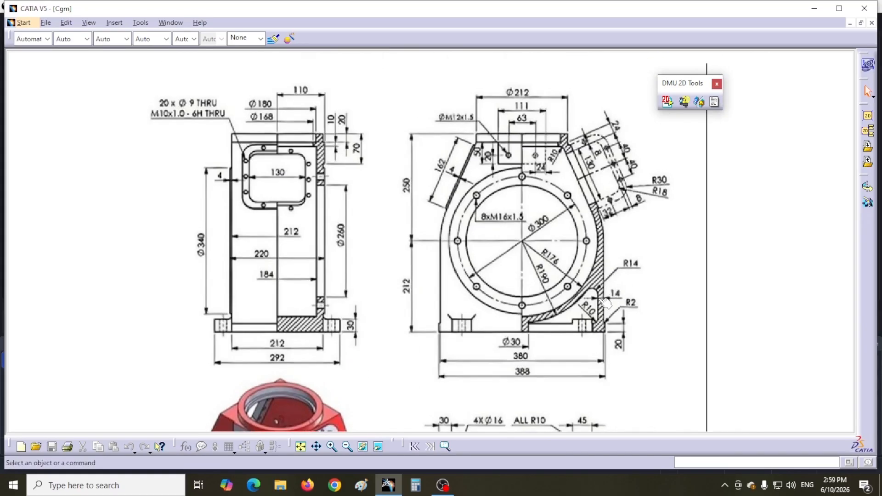
middle_click_drag(413, 358, 403, 226)
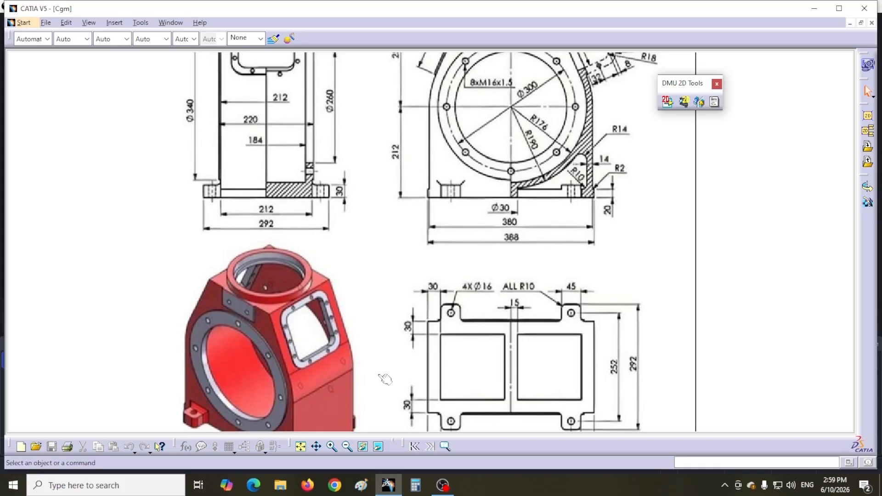
middle_click_drag(392, 356, 398, 253)
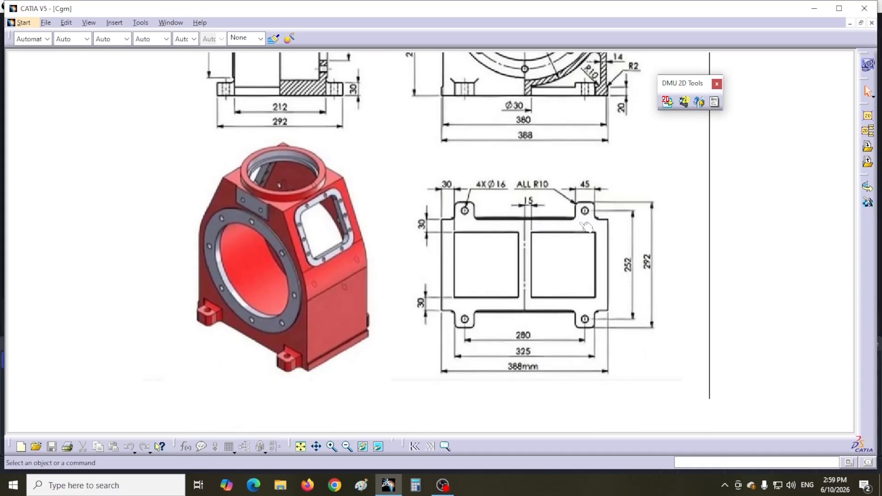
scroll(602, 307, "up", 5)
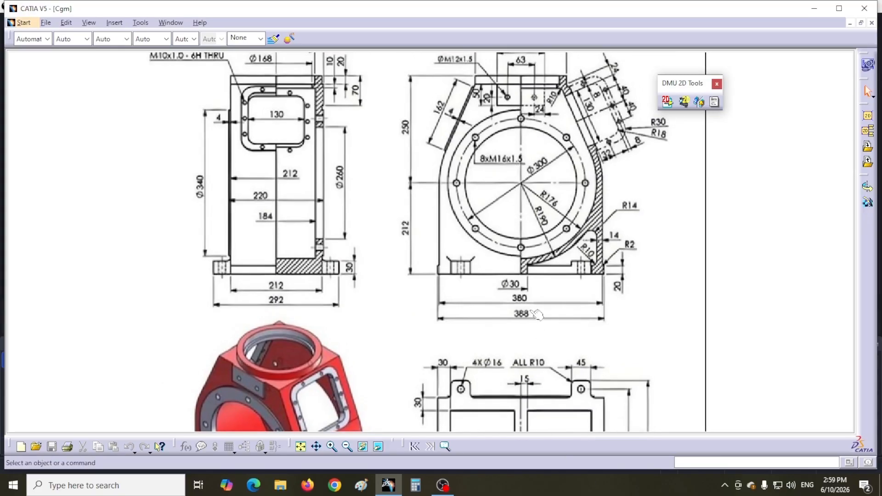
middle_click_drag(529, 310, 516, 255)
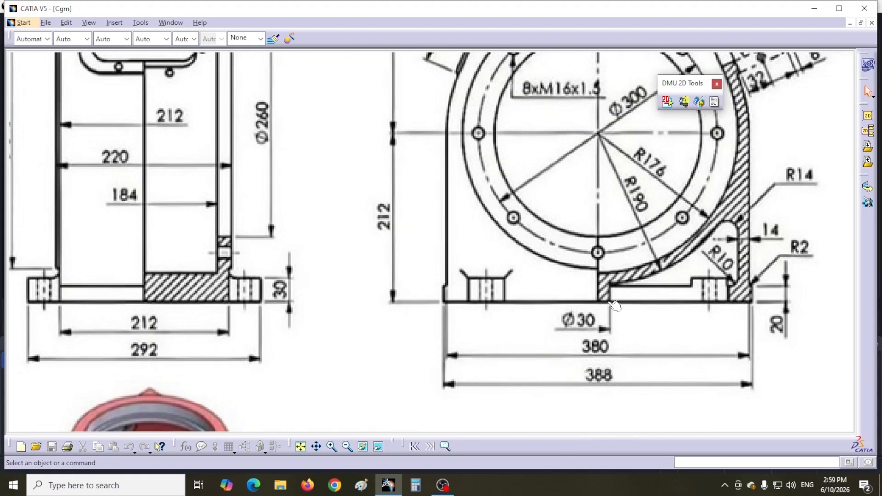
middle_click_drag(199, 125, 317, 400)
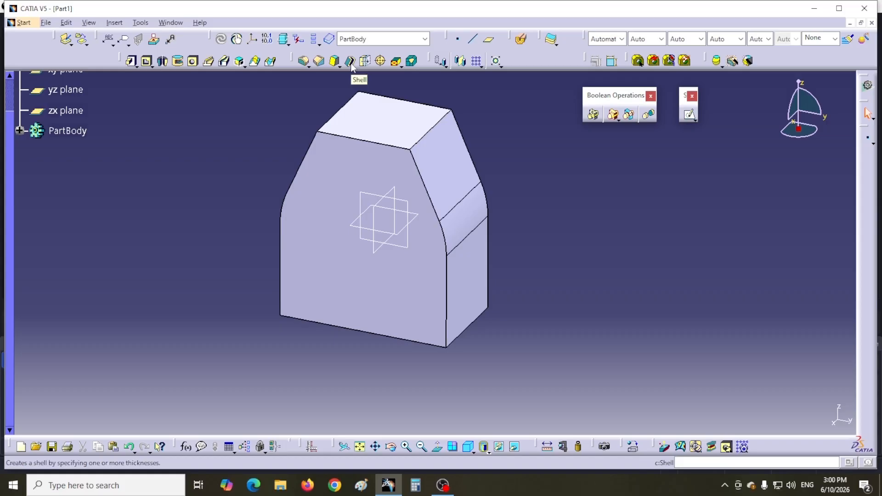
Step: Start a shell with 14 mm default inside thickness and add the body's top and bottom faces as other-thickness faces
left_click(350, 61)
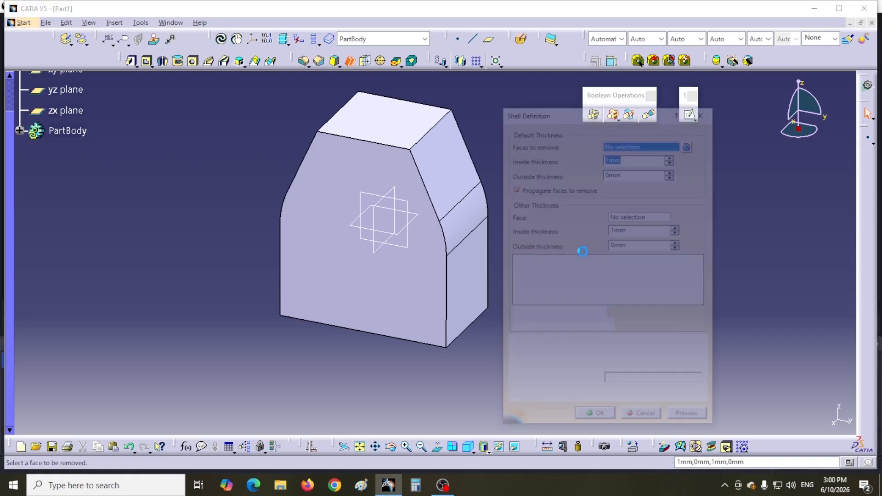
left_click_drag(584, 114, 618, 94)
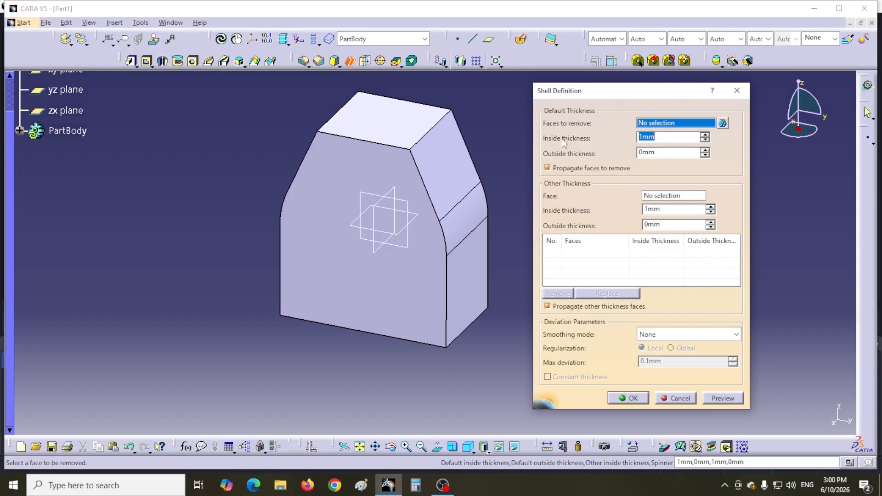
type("14")
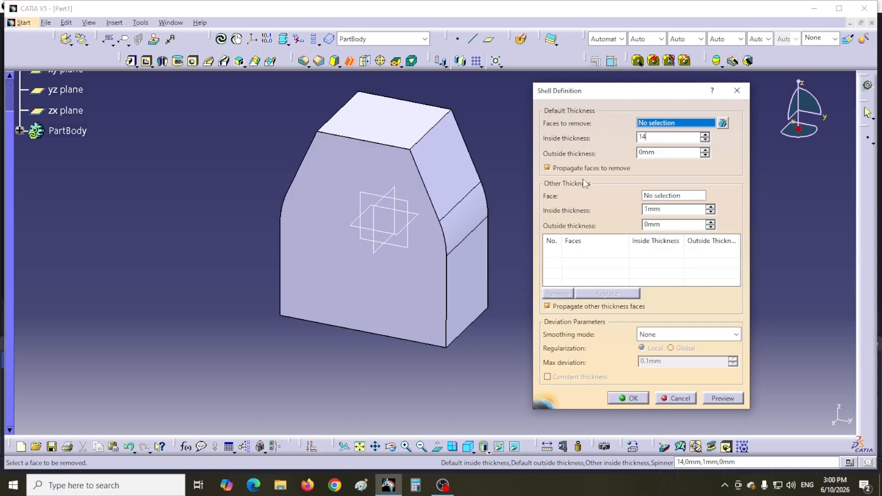
left_click(657, 197)
left_click(390, 121)
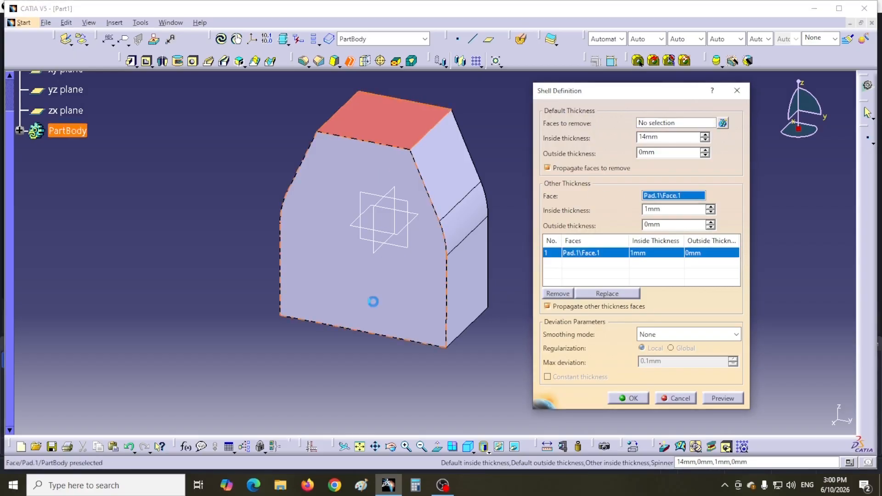
middle_click_drag(353, 372, 387, 310)
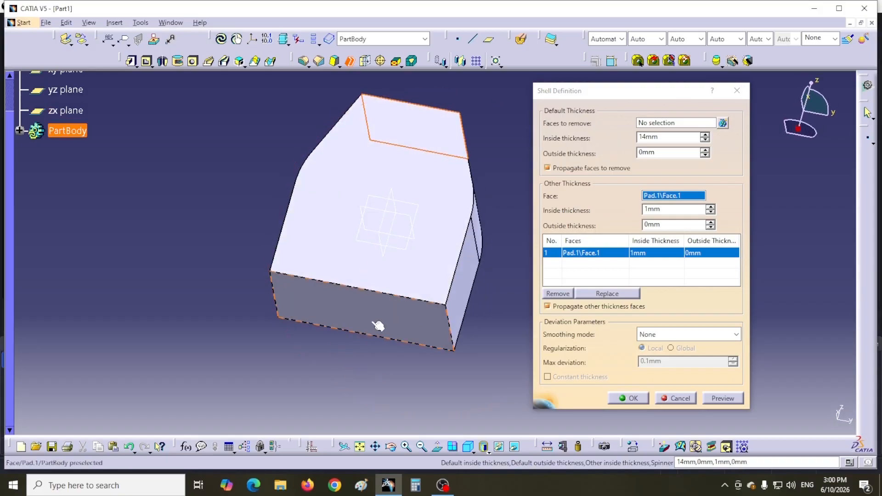
left_click(371, 322)
middle_click_drag(432, 123, 333, 227)
middle_click(483, 175)
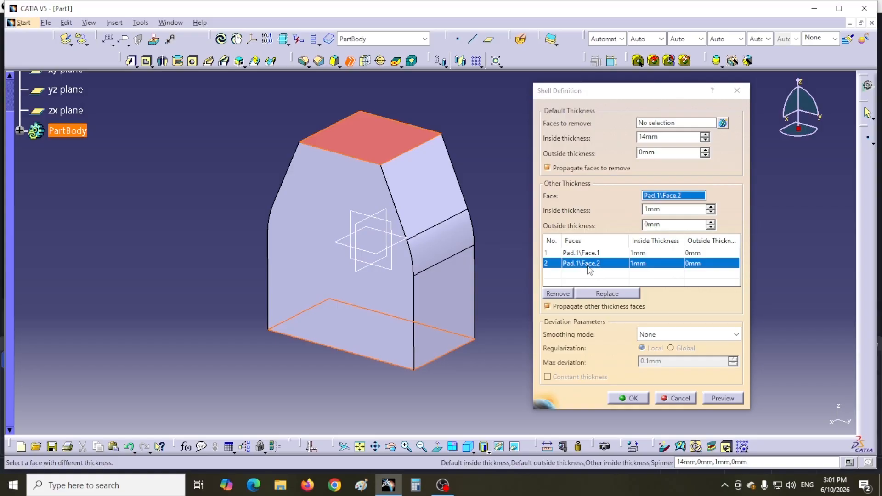
Step: Set the shell's inside thickness to 10 mm on the top face and 22 mm on the bottom face, and create the shell
left_click(575, 253)
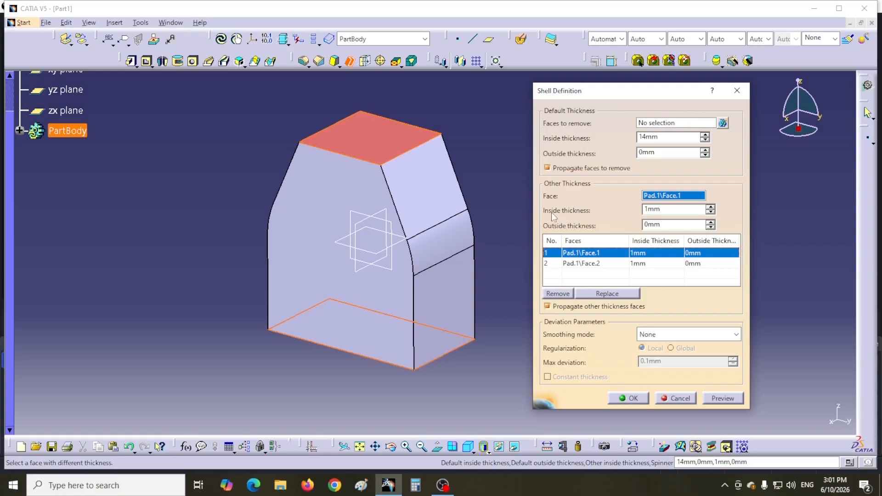
double_click(643, 210)
type("1")
left_click(646, 264)
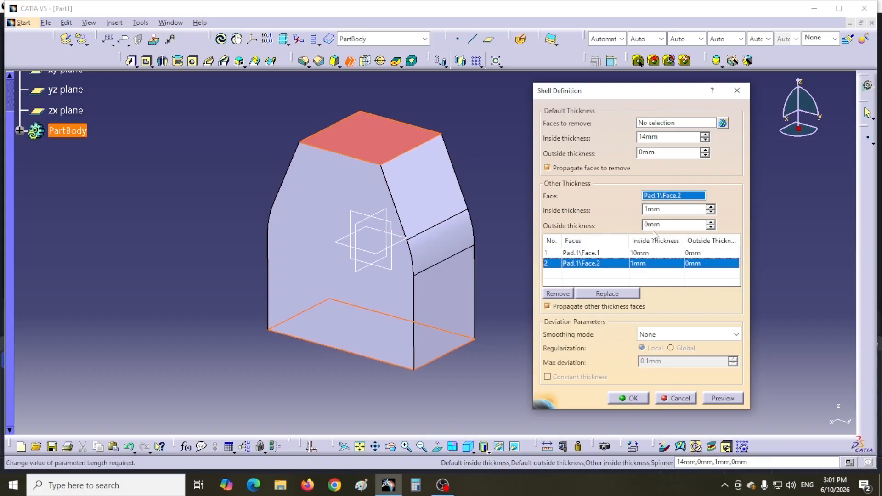
double_click(668, 210)
type("22")
key("Return")
middle_click_drag(406, 416, 409, 335)
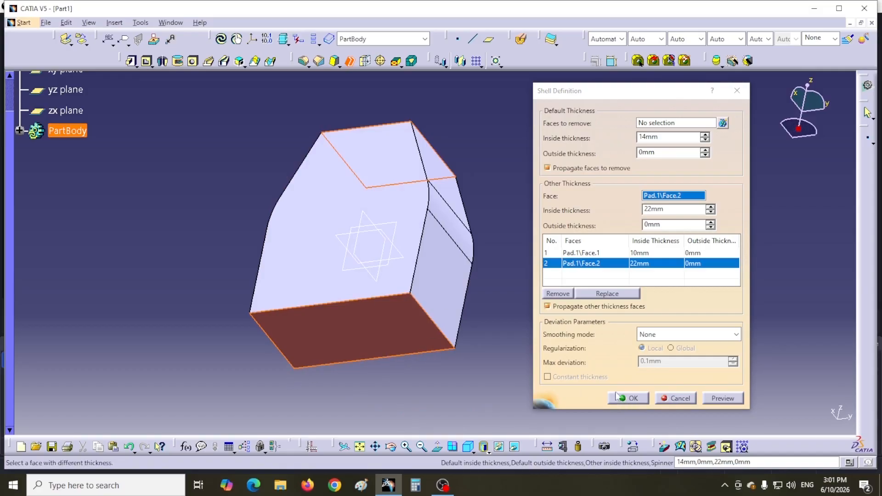
left_click(628, 403)
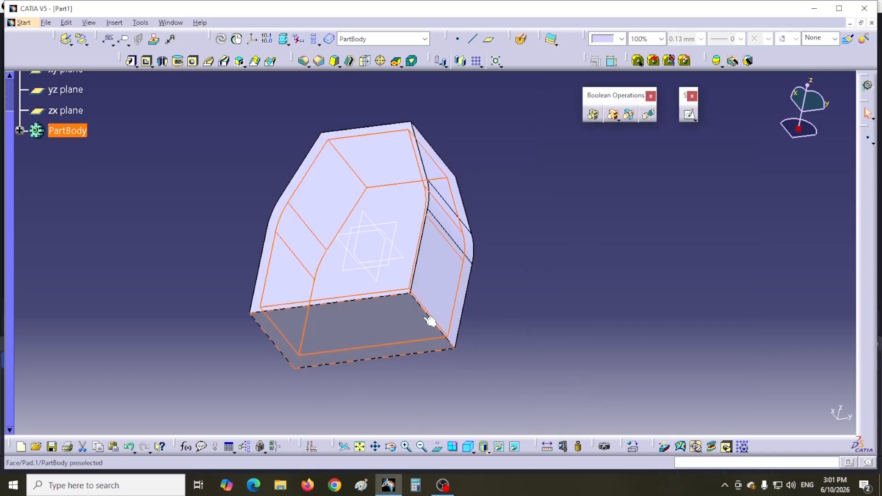
Step: Inspect the shelled body's inner cavity outline in the standard front view
middle_click_drag(365, 213, 394, 266)
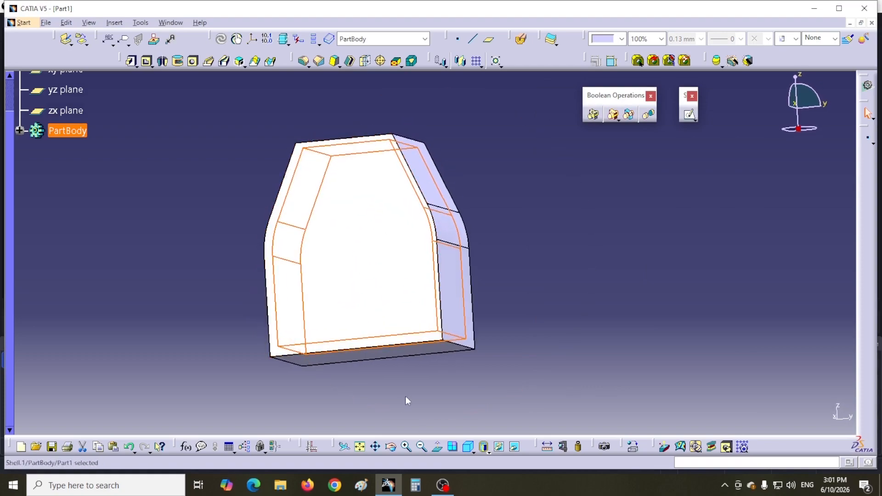
left_click(473, 451)
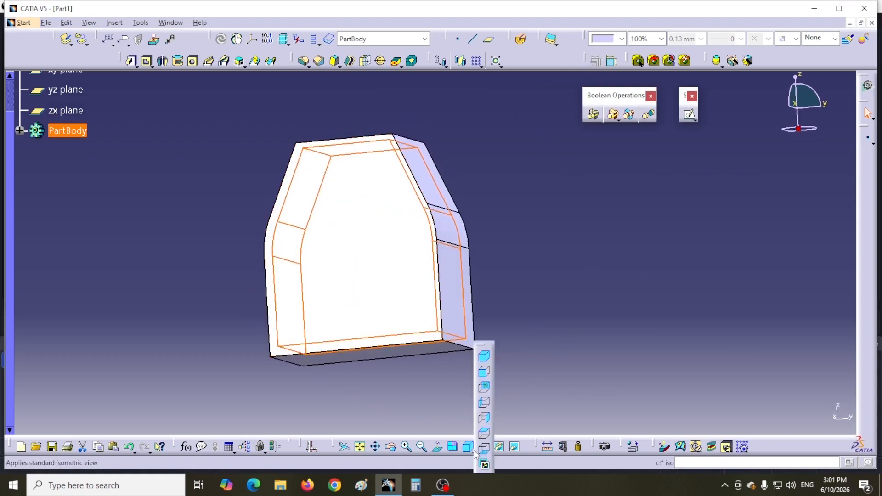
left_click(480, 373)
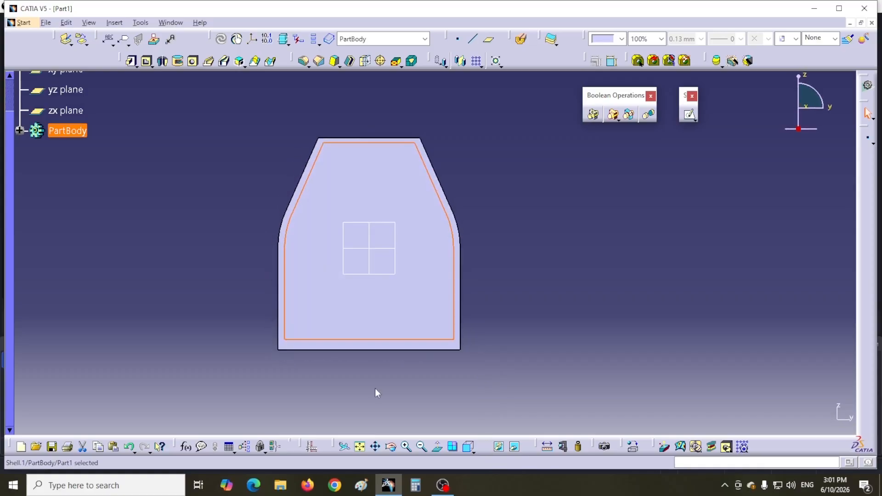
Step: Cut the shelled body with a dynamic section and examine the wall thicknesses around its inner cavity
left_click(218, 265)
middle_click_drag(217, 266, 220, 234)
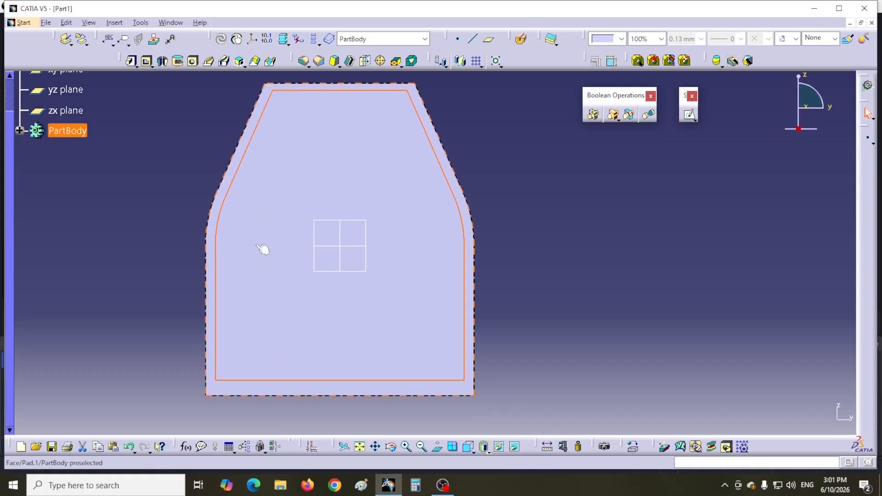
scroll(278, 255, "down", 1)
middle_click_drag(277, 255, 327, 282)
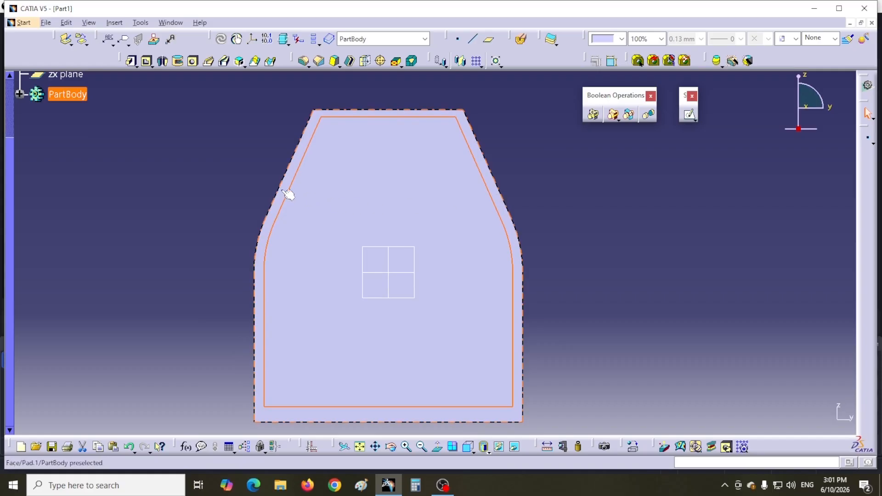
left_click(368, 421)
middle_click_drag(622, 352, 613, 298)
left_click(521, 40)
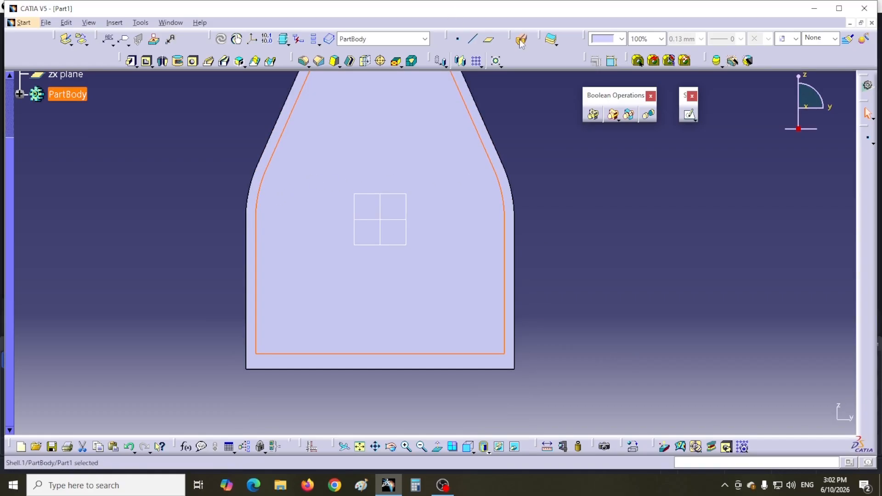
left_click(405, 245)
middle_click_drag(350, 219, 354, 277)
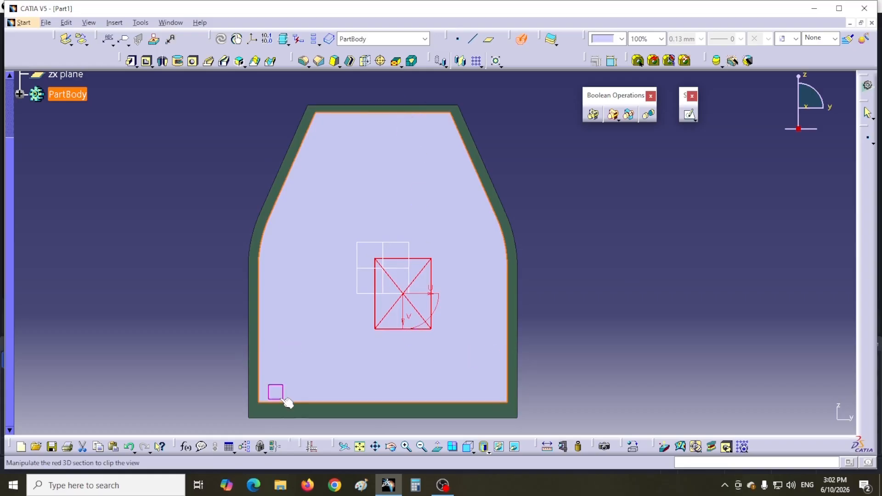
middle_click_drag(207, 253, 185, 237)
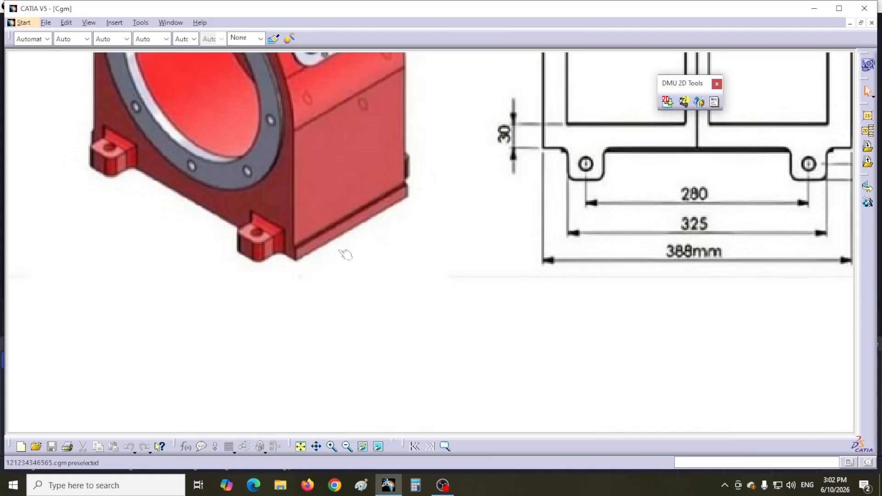
Step: Examine the reference drawing's base and front views for the dimensions of the protruding ledges along the housing's bottom edges
middle_click_drag(435, 223, 392, 376)
middle_click_drag(489, 307, 384, 249)
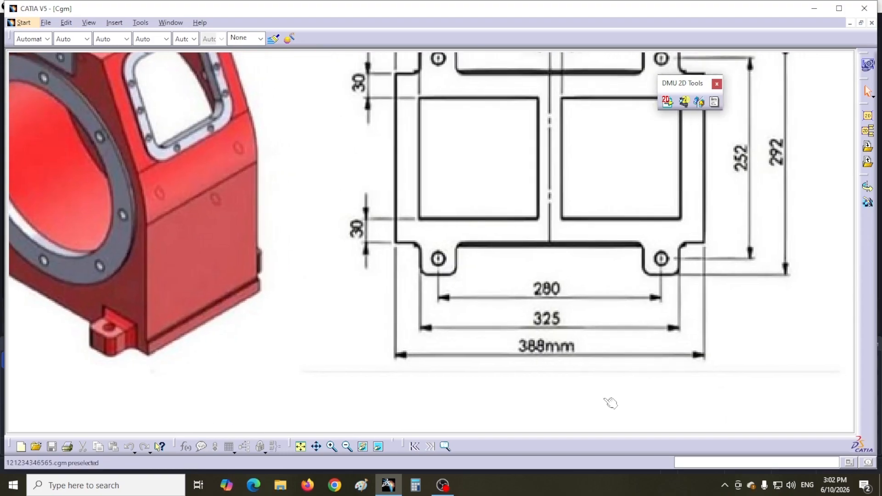
middle_click_drag(585, 171, 579, 358)
mouse_move(558, 145)
middle_mouse_down()
mouse_move(547, 316)
mouse_move(536, 297)
mouse_move(535, 317)
middle_mouse_up()
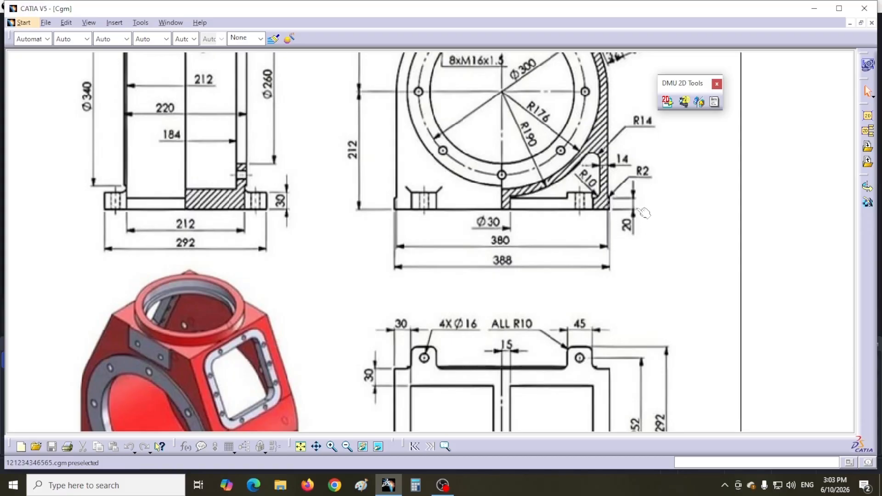
mouse_move(503, 307)
middle_mouse_down()
mouse_move(512, 278)
mouse_move(559, 276)
middle_mouse_up()
Step: Switch back to the part, start a sketch on the body's front face and draw a rectangle about 40 mm high beside its lower right corner
key("ctrl+Tab")
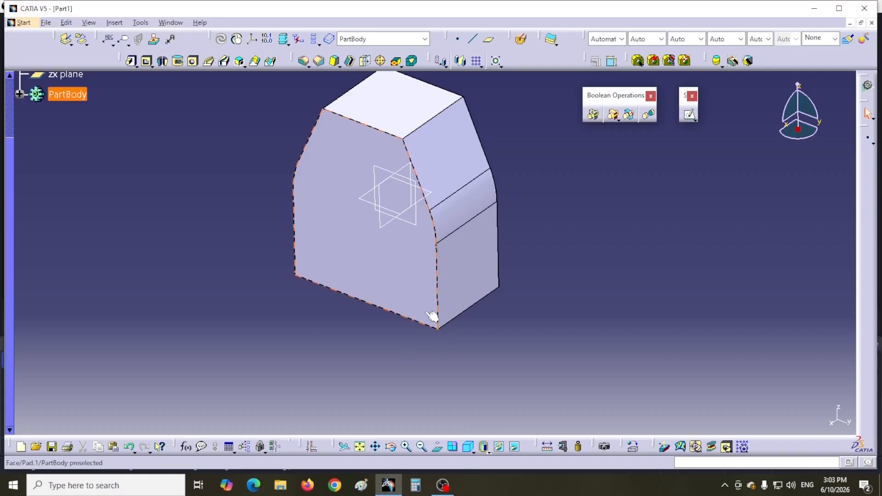
left_click(425, 312)
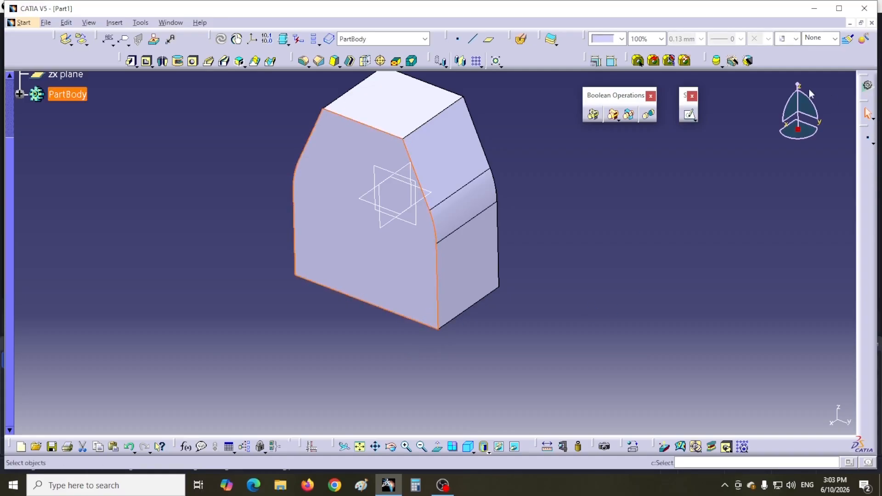
left_click(688, 115)
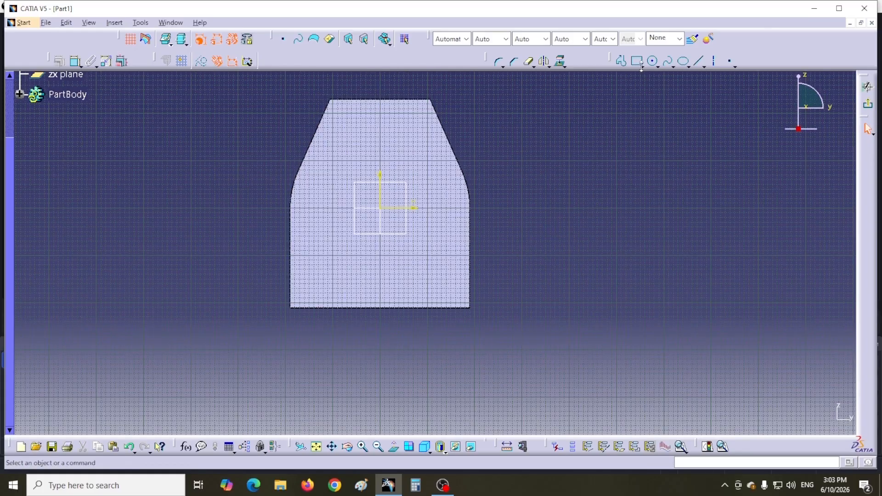
left_click(636, 61)
left_click(513, 286)
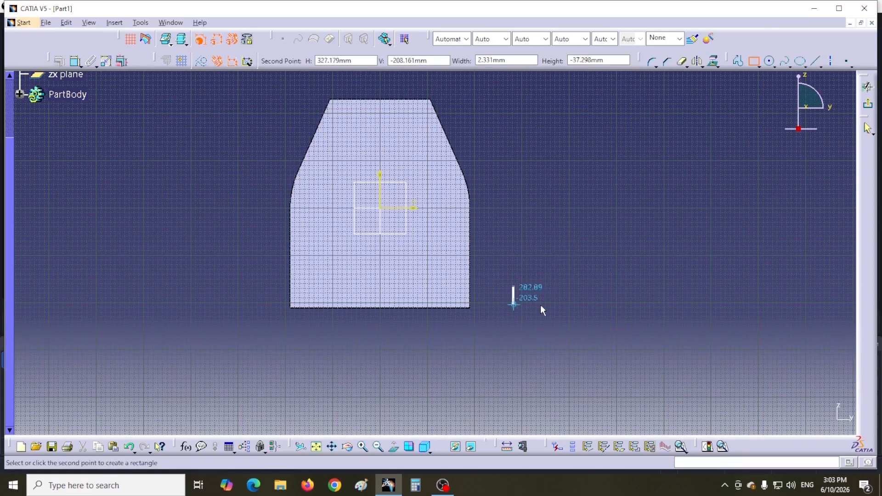
left_click(554, 306)
left_click(616, 277)
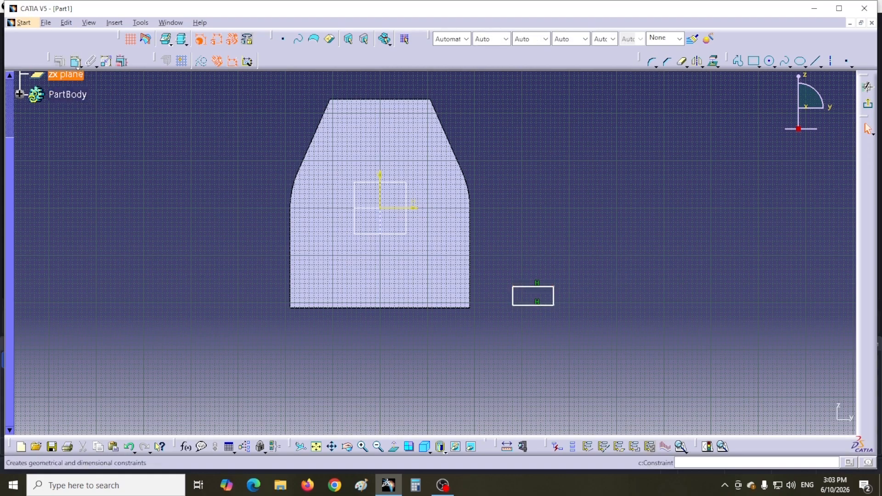
Step: Dimension the rectangle's height and set it to 20 mm
left_click(557, 446)
left_click(554, 297)
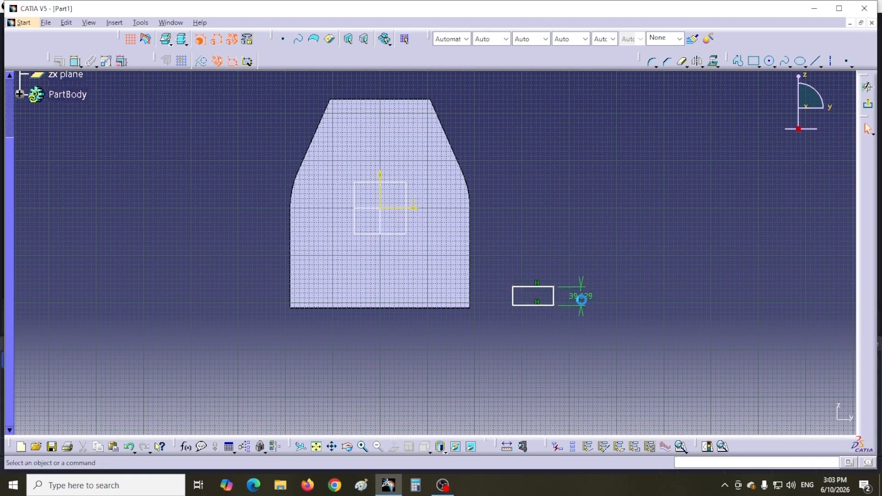
left_click(584, 300)
double_click(583, 299)
type("20")
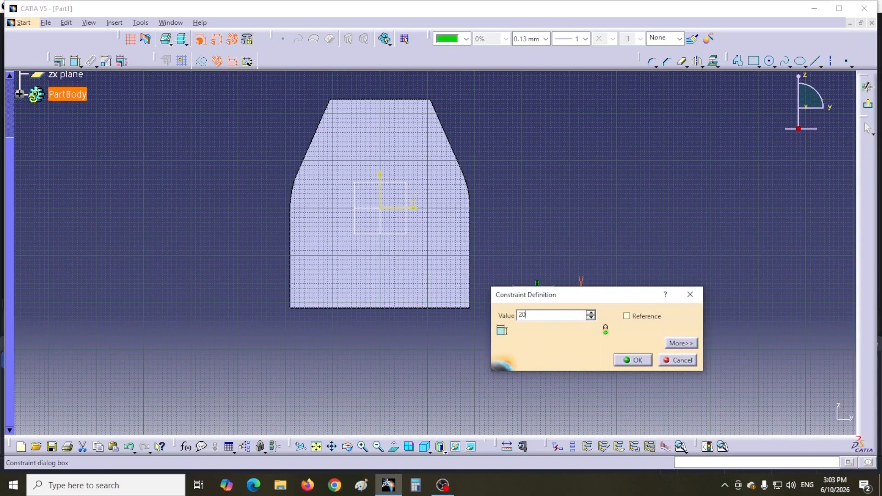
key("Return")
Step: Move the rectangle over the body's lower right corner and make its bottom side coincident with the body's bottom edge
middle_click_drag(541, 262, 532, 217)
mouse_move(583, 342)
left_mouse_down()
mouse_move(606, 339)
mouse_move(566, 329)
mouse_move(485, 332)
left_mouse_up()
left_click(560, 293)
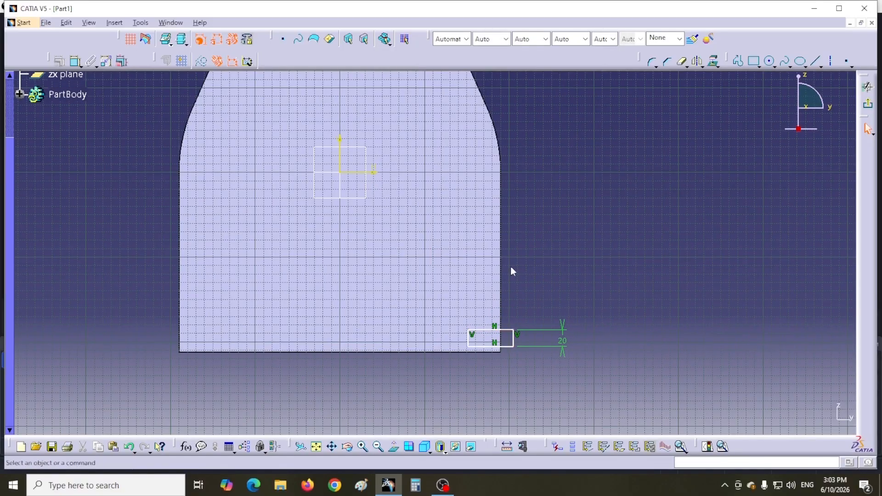
left_click(75, 61)
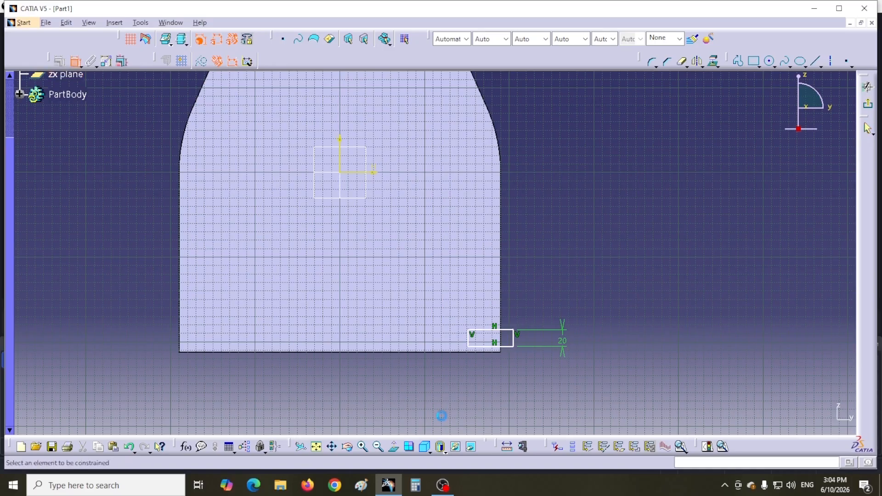
left_click(474, 351)
left_click(457, 356)
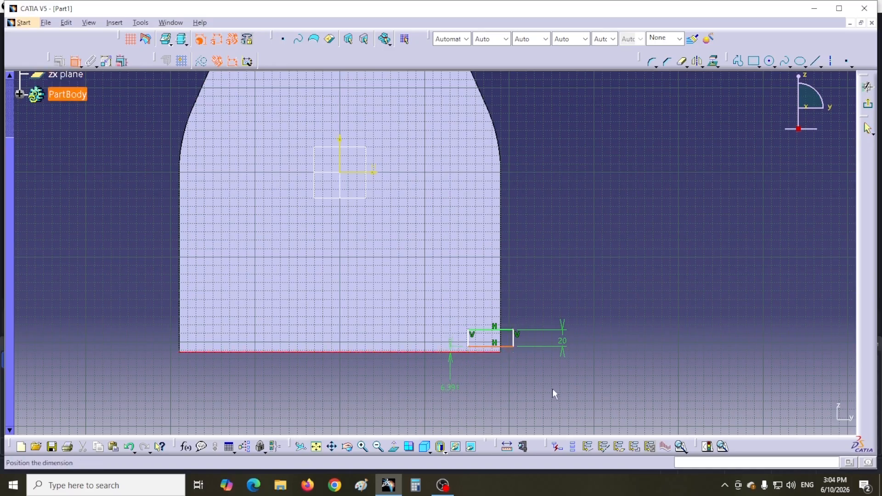
right_click(452, 397)
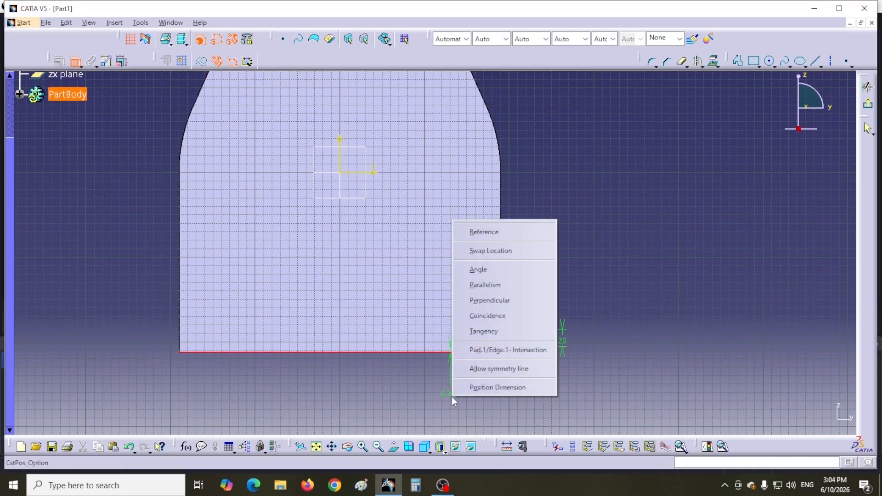
left_click(486, 317)
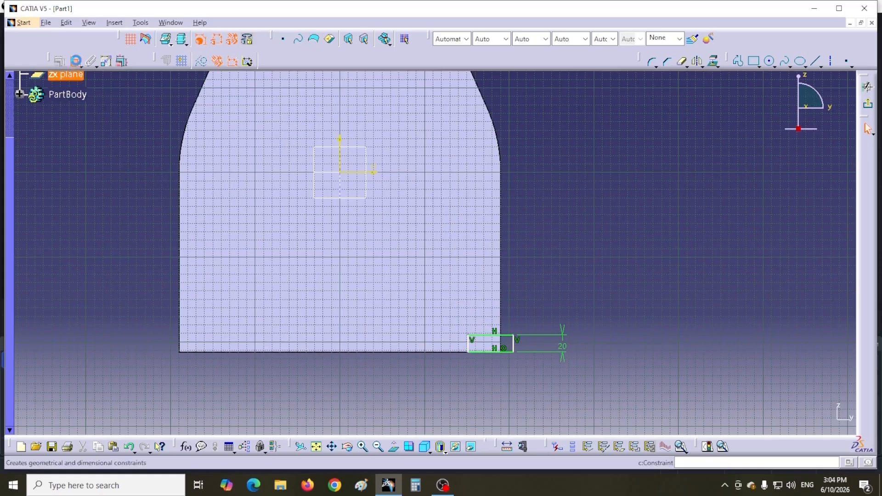
Step: Dimension the rectangle's outer vertical side from the body's right side edge and set the distance to 4 mm
left_click(77, 61)
left_click(513, 345)
left_click(555, 299)
double_click(554, 298)
type("4")
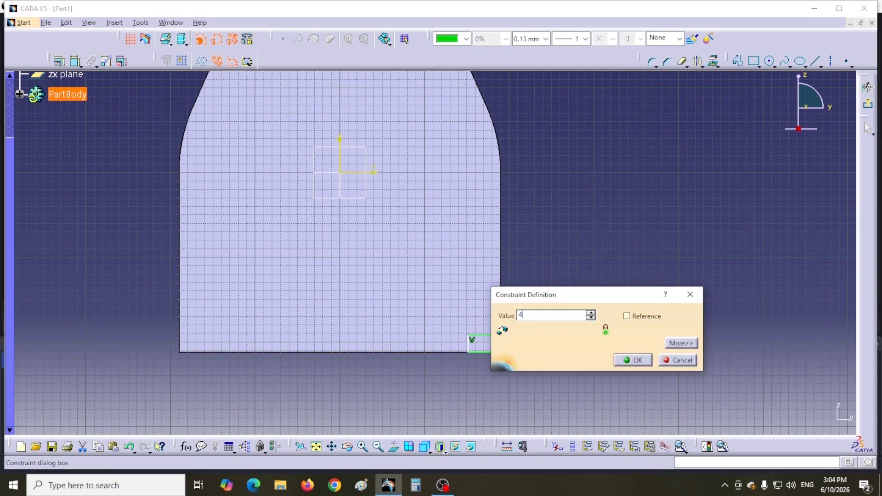
key("Return")
Step: Mirror the whole rectangle about the sketch's vertical axis to place a copy at the body's lower left corner
middle_click_drag(555, 289, 555, 260)
middle_click_drag(556, 309, 566, 234)
left_click(555, 354)
middle_click_drag(555, 354, 548, 417)
left_click_drag(608, 342, 485, 417)
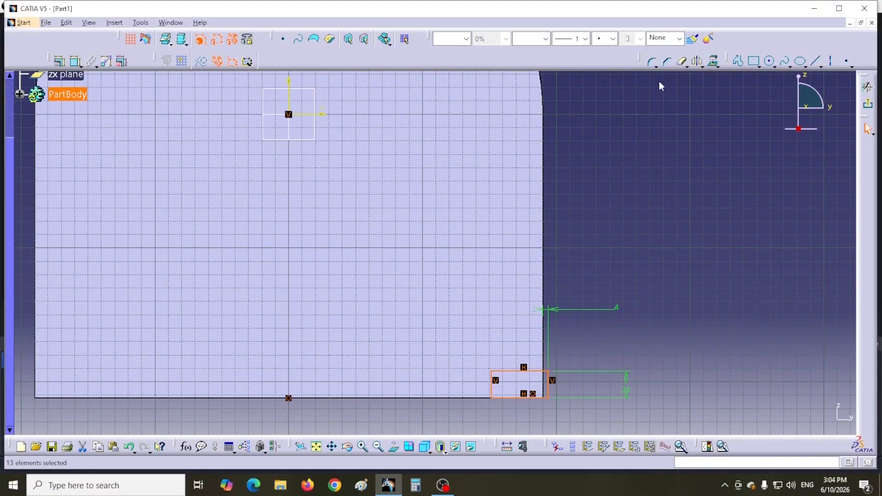
left_click(697, 61)
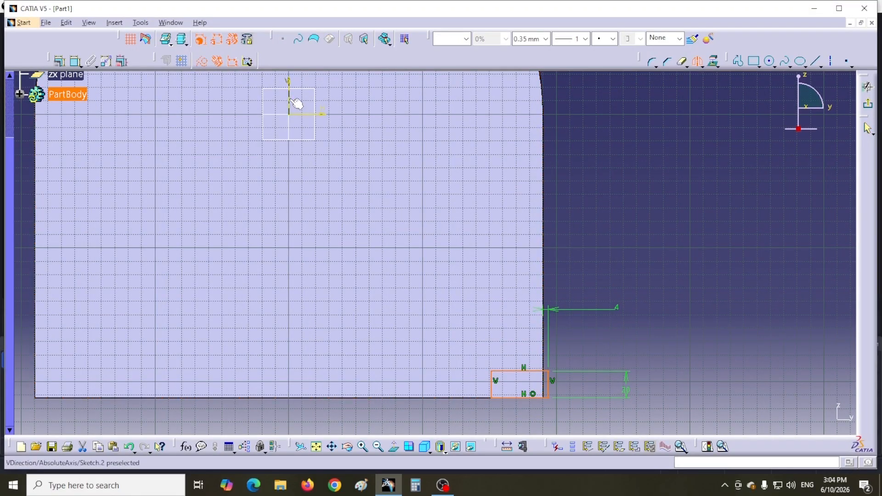
left_click(289, 98)
middle_click_drag(291, 285, 335, 252)
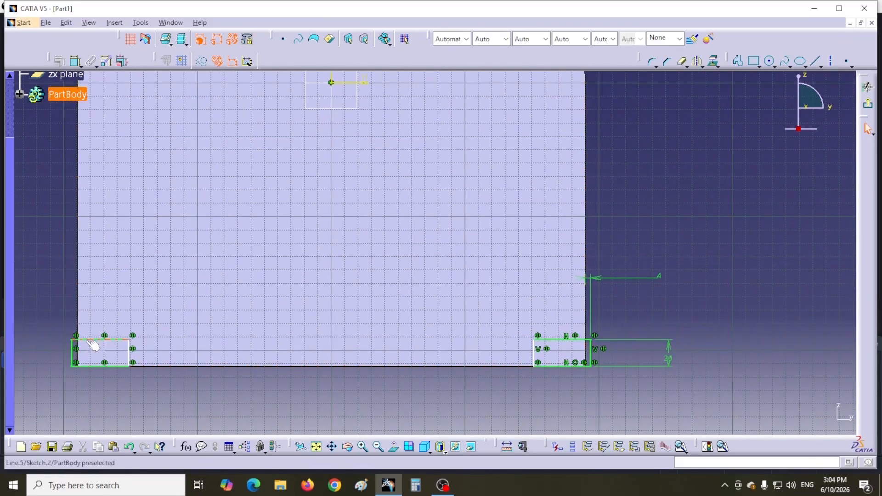
Step: Exit the sketch and pad both rectangles through the body in the reversed direction, up to the plane of the opposite end face
left_click(867, 107)
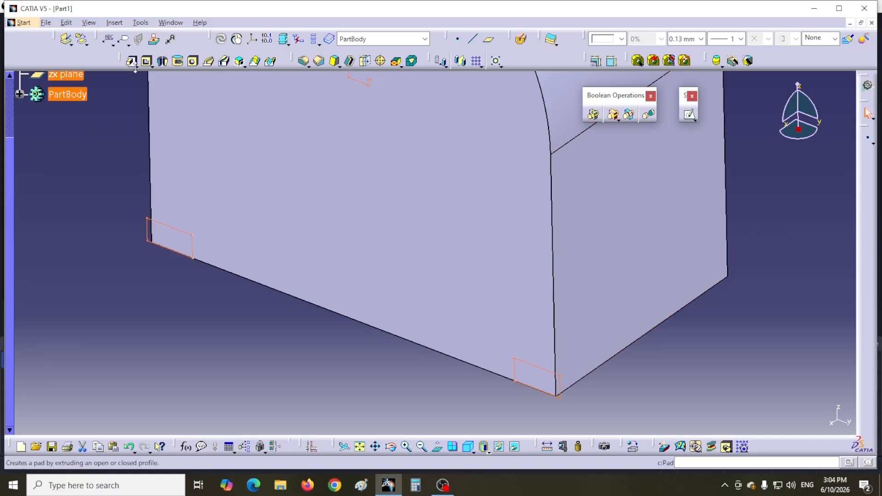
left_click(131, 62)
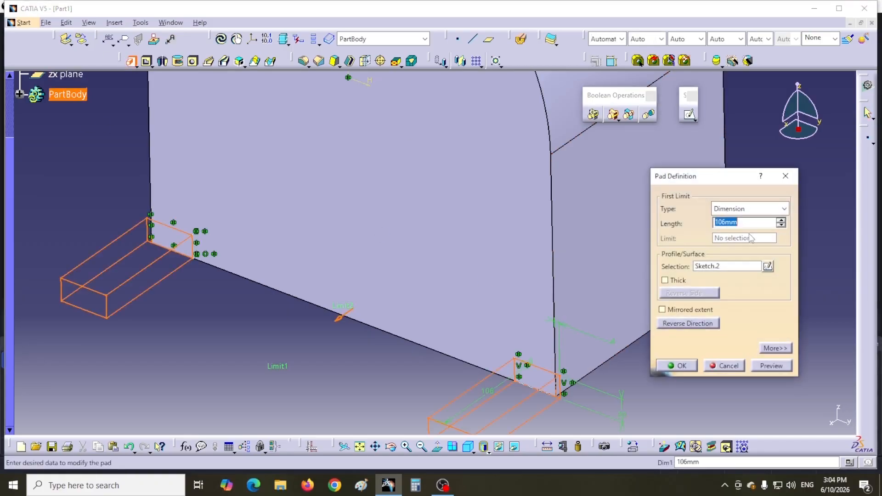
left_click_drag(716, 178, 184, 208)
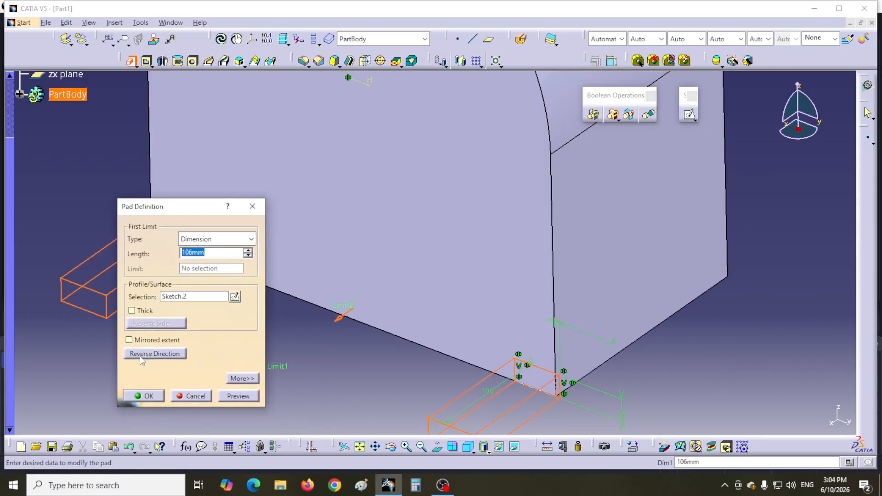
left_click(155, 354)
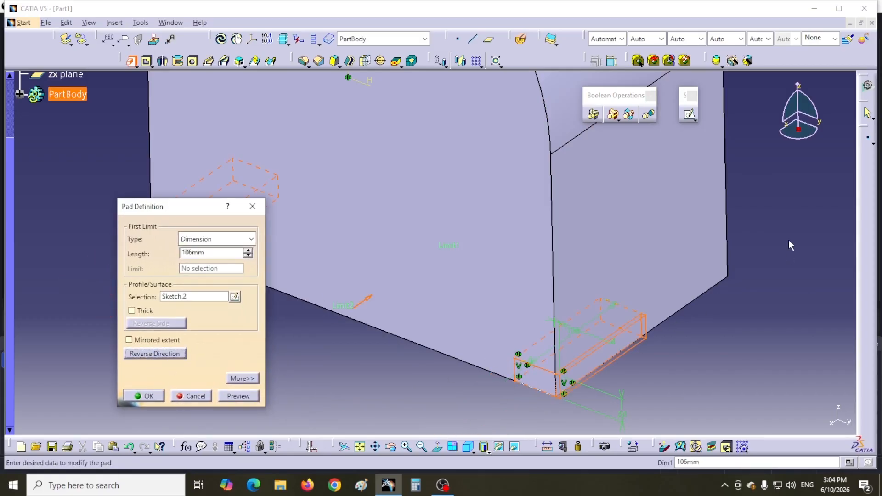
left_click(209, 244)
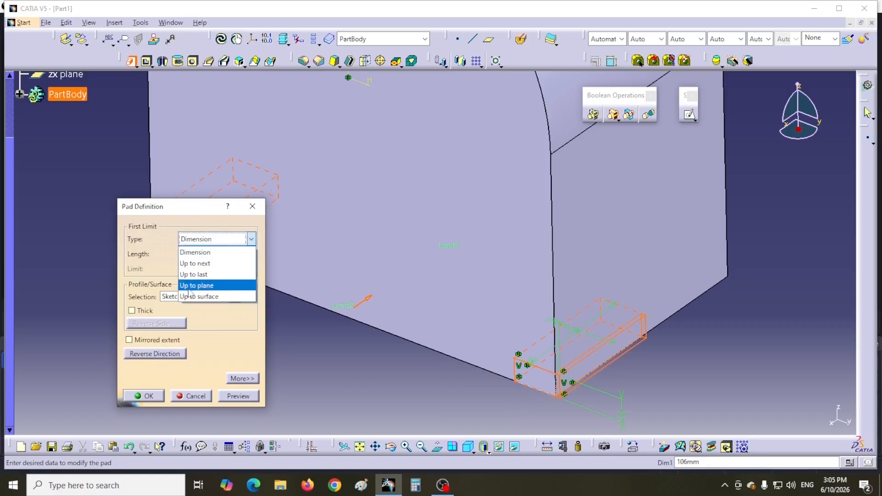
left_click(255, 286)
middle_click_drag(766, 177, 475, 241)
left_click(701, 218)
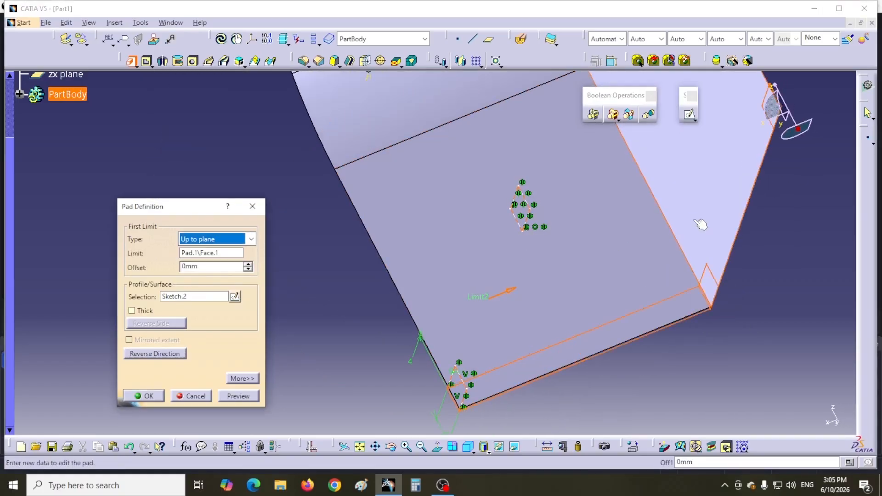
left_click(144, 398)
middle_click_drag(296, 342, 581, 325)
middle_click_drag(719, 319, 699, 360)
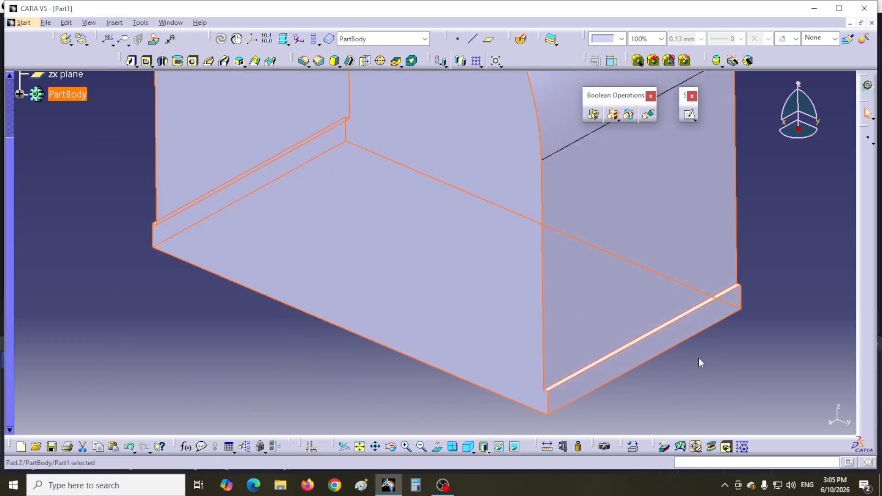
middle_click_drag(653, 294, 603, 378)
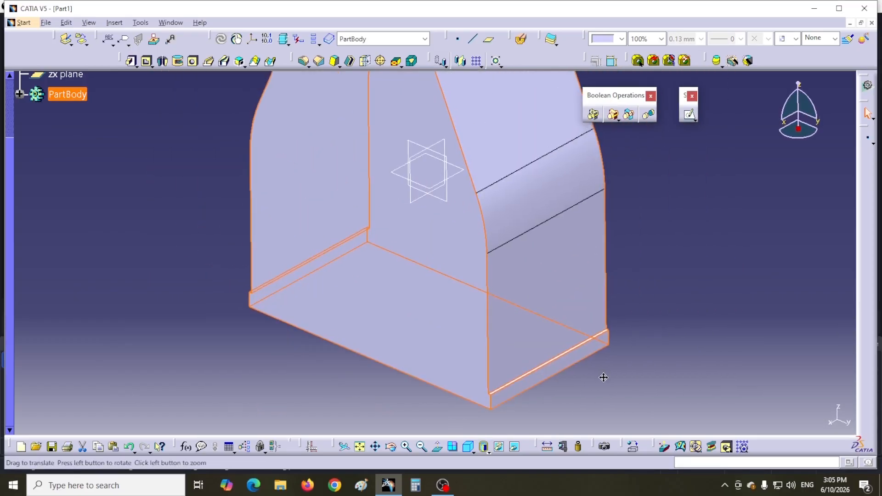
Step: Examine the reference drawing's isometric, base and side views for the feet, top flange and side window dimensions
left_click(683, 334)
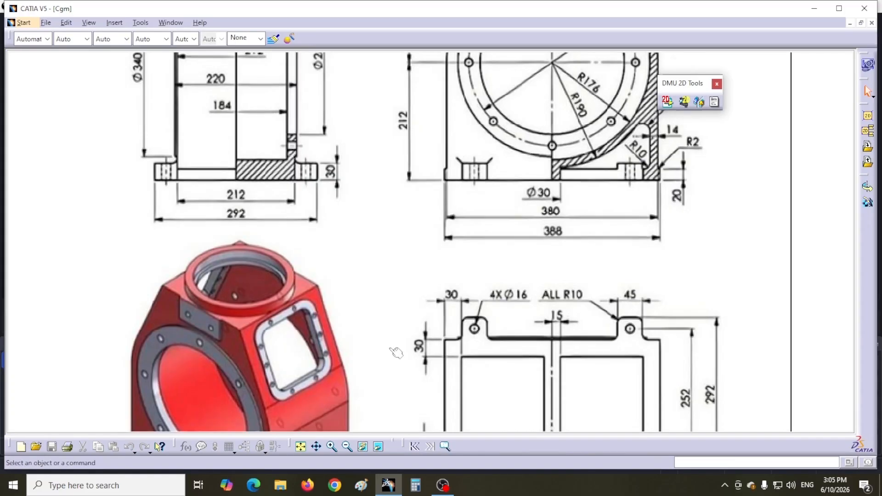
mouse_move(394, 350)
middle_mouse_down()
mouse_move(394, 142)
mouse_move(331, 299)
middle_mouse_up()
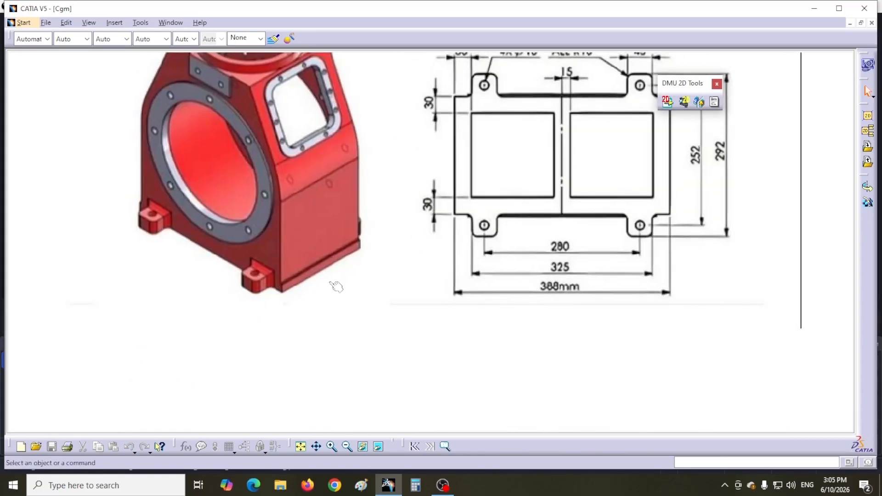
mouse_move(402, 245)
middle_mouse_down()
mouse_move(415, 383)
mouse_move(438, 355)
middle_mouse_up()
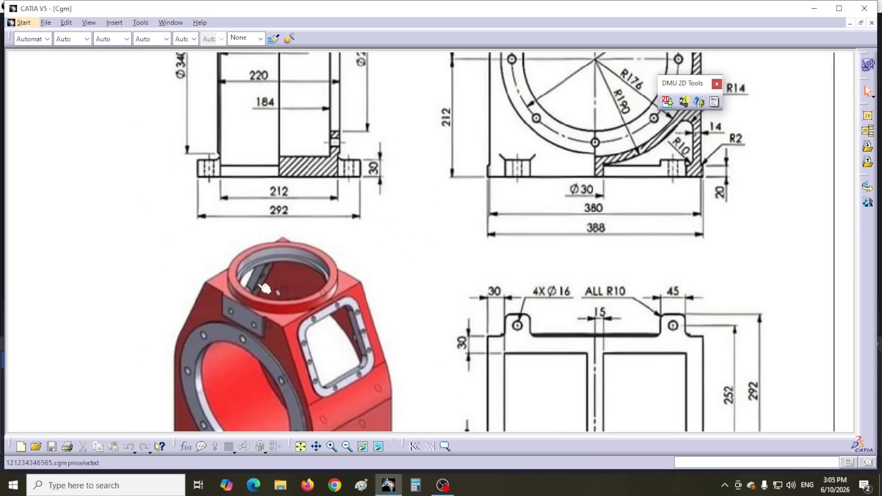
middle_click_drag(373, 248, 483, 490)
middle_click_drag(422, 291, 416, 209)
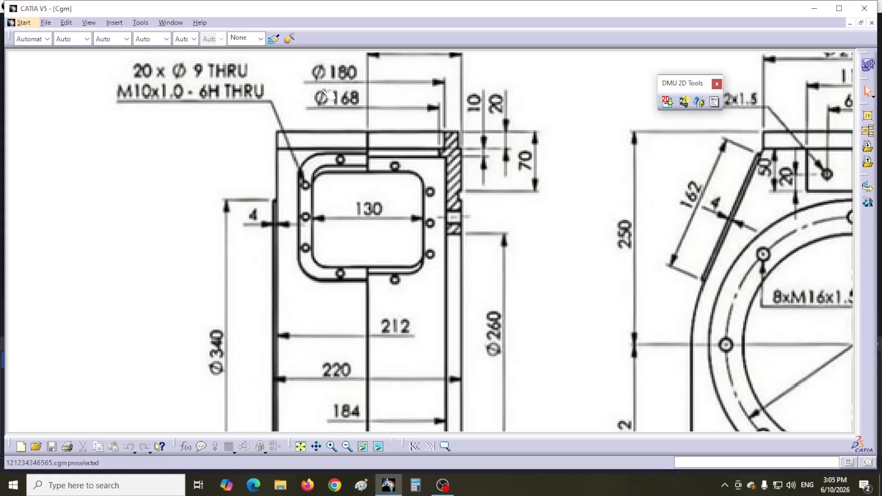
Step: Start a sketch on the body's top face and draw a circle about 176 mm in diameter centred on the sketch origin
middle_click_drag(430, 251, 392, 105)
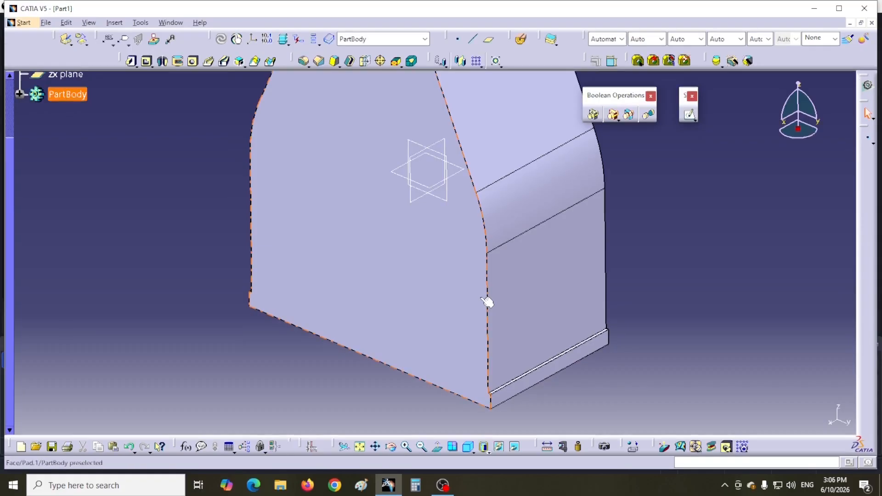
middle_click_drag(486, 301, 438, 225)
left_click(439, 224)
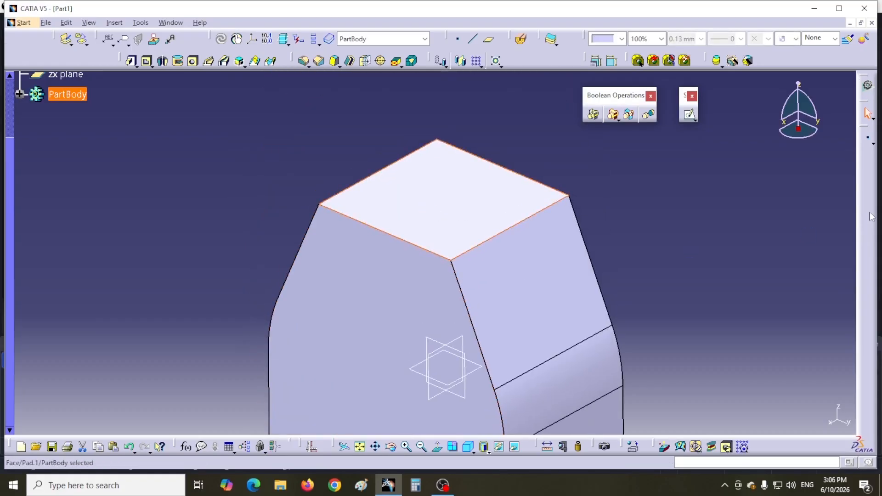
left_click(689, 115)
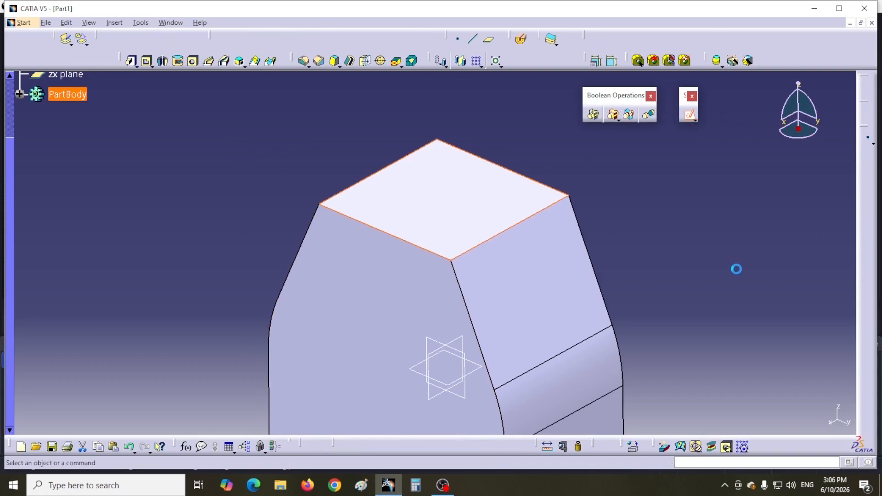
left_click(769, 60)
left_click(436, 231)
left_click(383, 278)
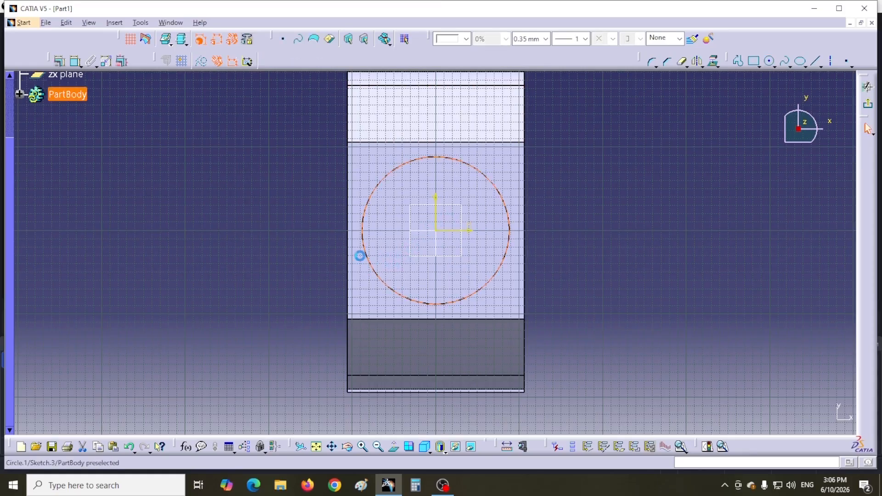
Step: Dimension the circle with a diameter of 168 mm and exit the sketch
left_click(76, 62)
left_click(308, 182)
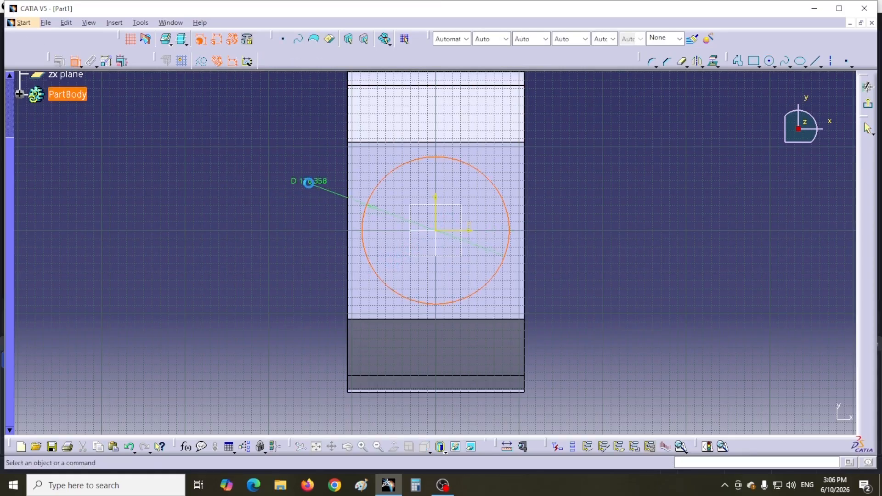
double_click(309, 182)
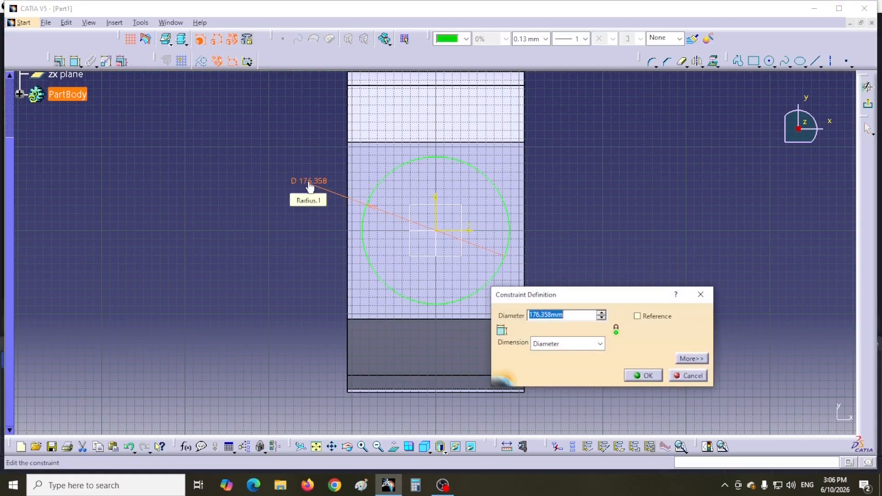
type("1")
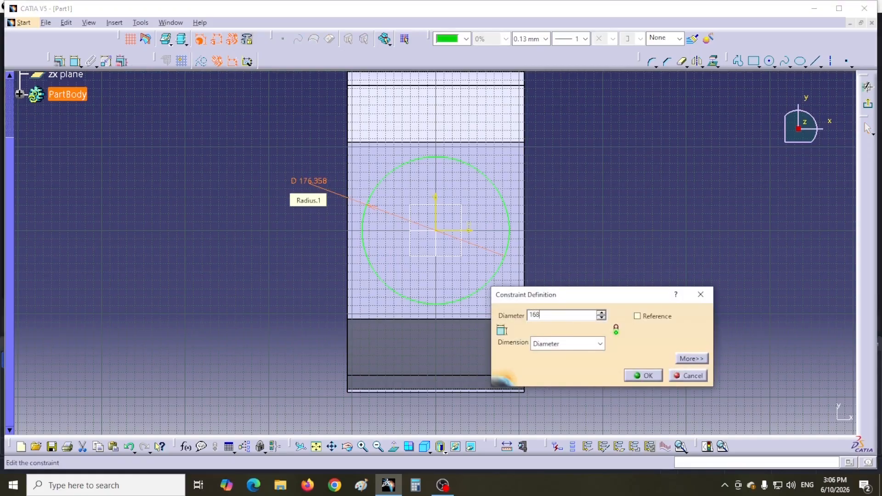
type("68")
key("Return")
left_click(868, 105)
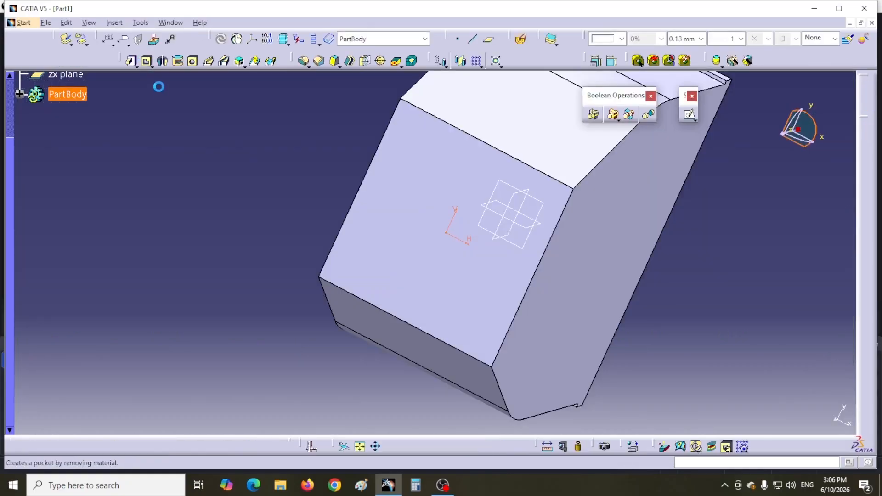
Step: Cut the circle sketch down through the body's top wall as a pocket to open the hollow interior
left_click(147, 60)
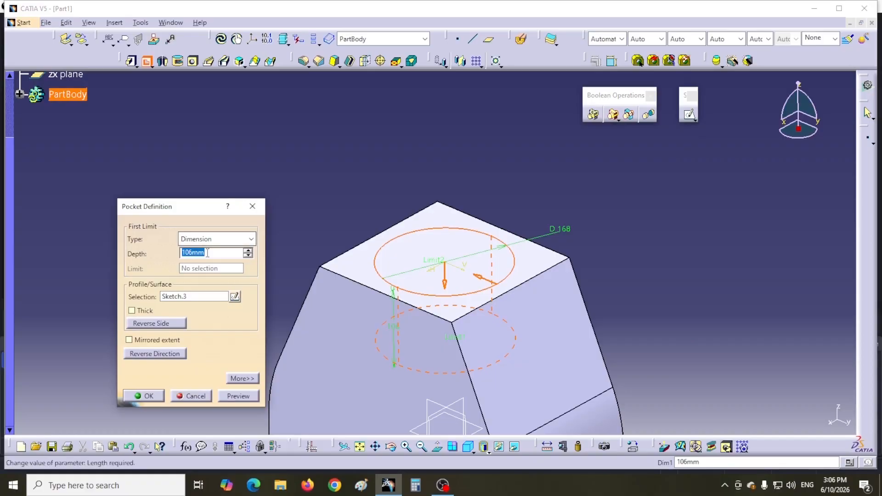
type("2")
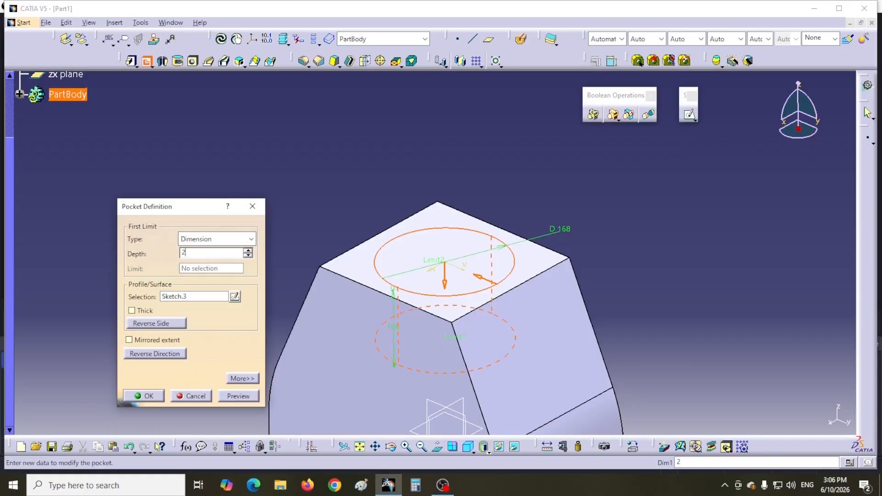
key("Return")
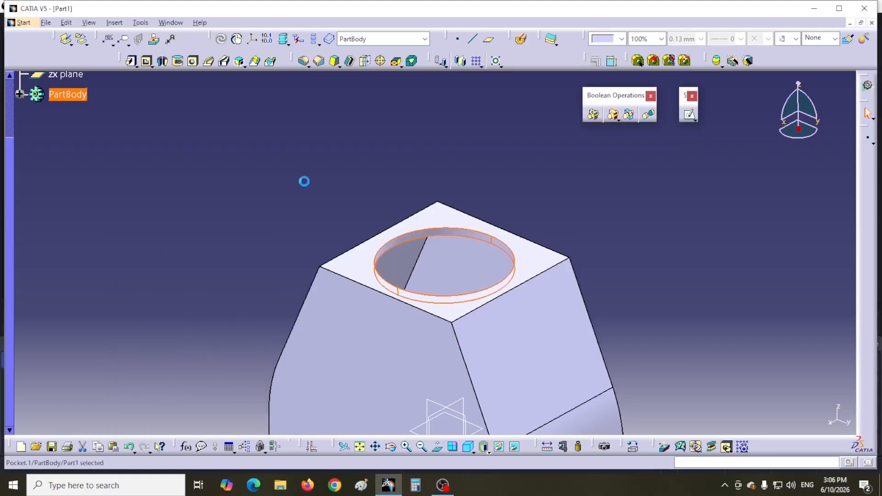
left_click(305, 183)
Step: Inspect the top opening, then examine the reference drawing's isometric, base and front views for the bottom window and foot dimensions
middle_click_drag(309, 172, 372, 256)
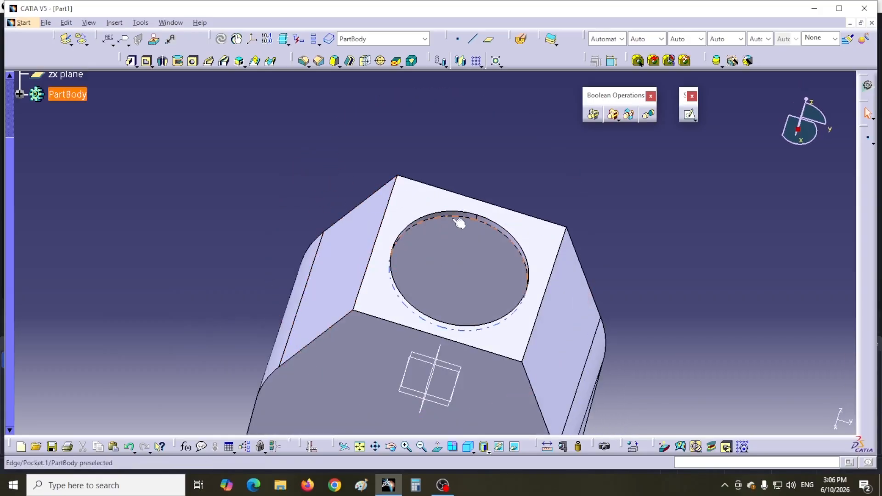
middle_click_drag(514, 314, 329, 358)
mouse_move(432, 372)
middle_mouse_down()
mouse_move(439, 348)
mouse_move(423, 244)
middle_mouse_up()
key("ctrl+Tab")
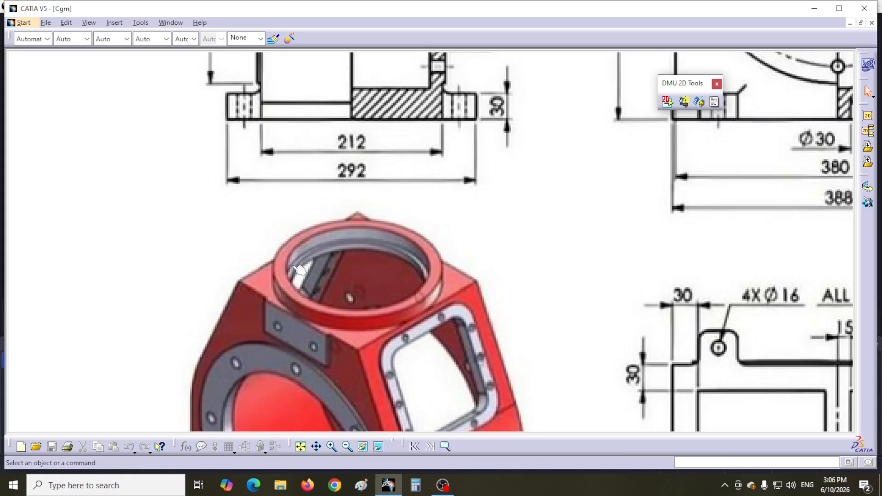
middle_click_drag(384, 270, 260, 129)
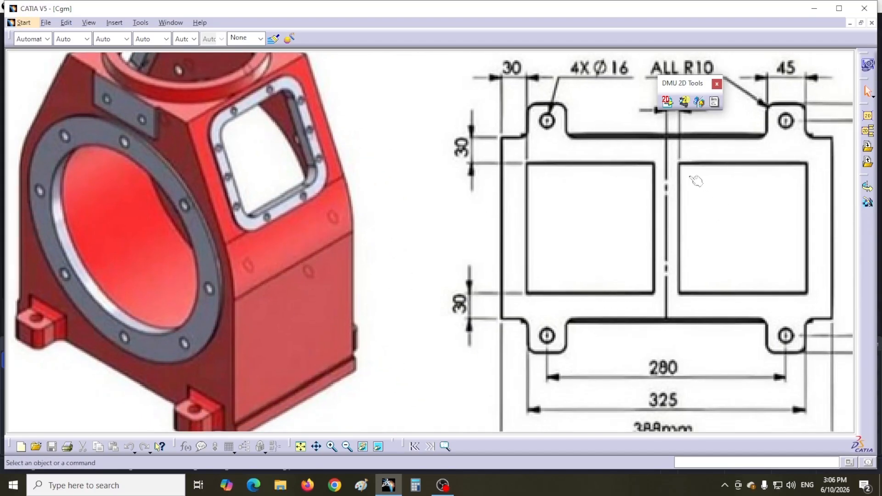
middle_click_drag(719, 170, 720, 409)
middle_click_drag(683, 264, 661, 364)
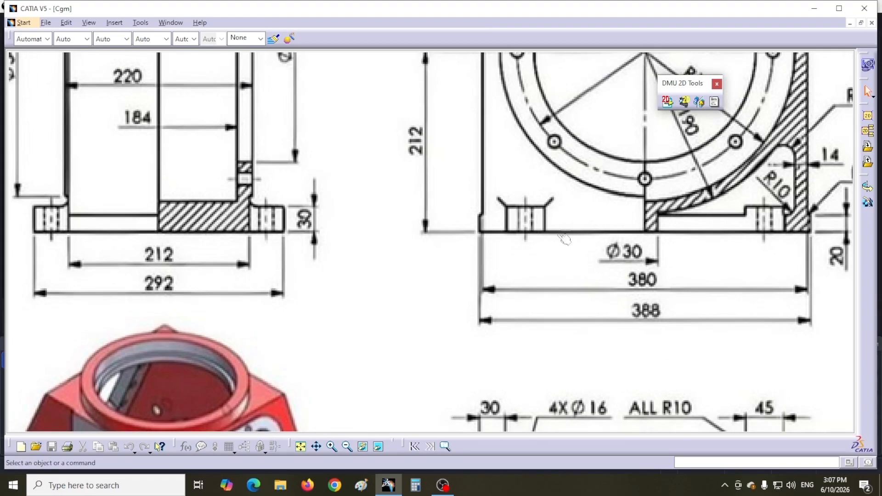
mouse_move(512, 324)
middle_mouse_down()
mouse_move(478, 134)
mouse_move(508, 197)
mouse_move(506, 232)
middle_mouse_up()
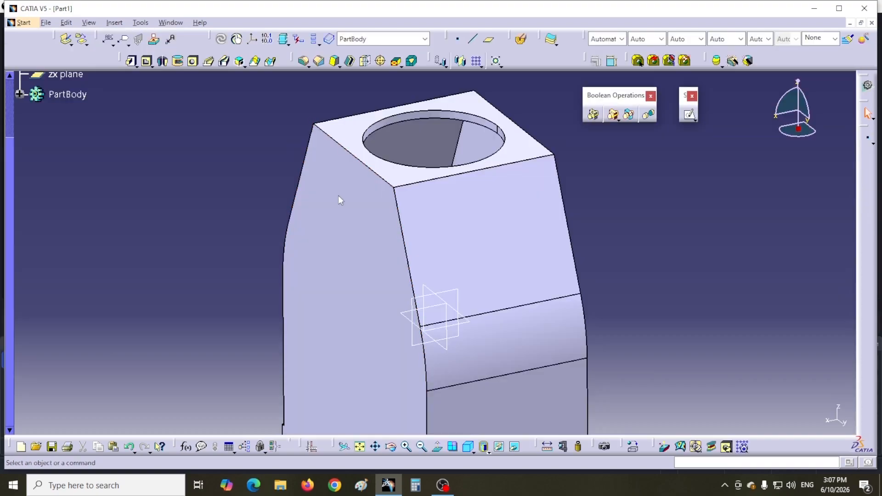
Step: Start a sketch on the body's bottom face and draw a centred rectangle about 158 by 108 mm above the sketch origin
middle_click_drag(338, 199, 395, 197)
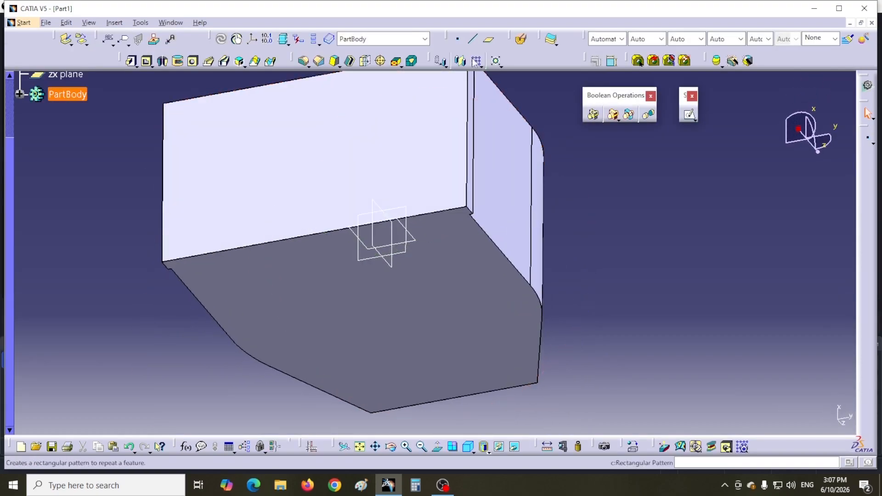
left_click(351, 148)
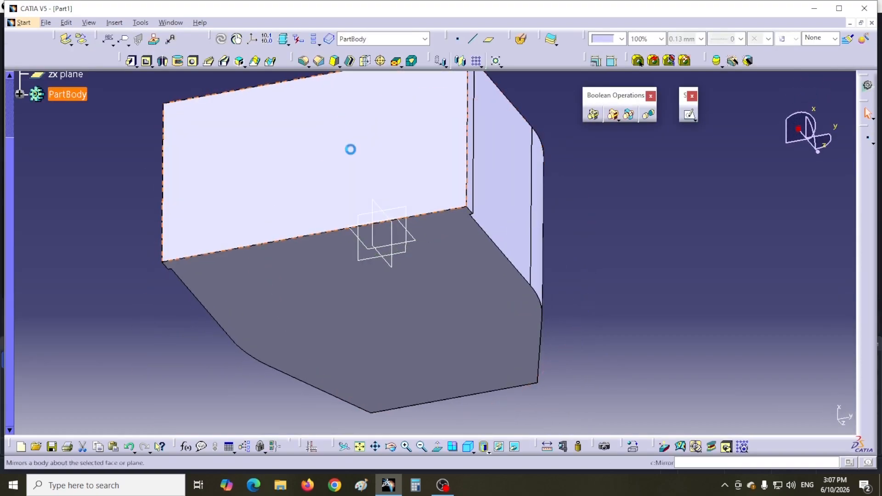
left_click(688, 117)
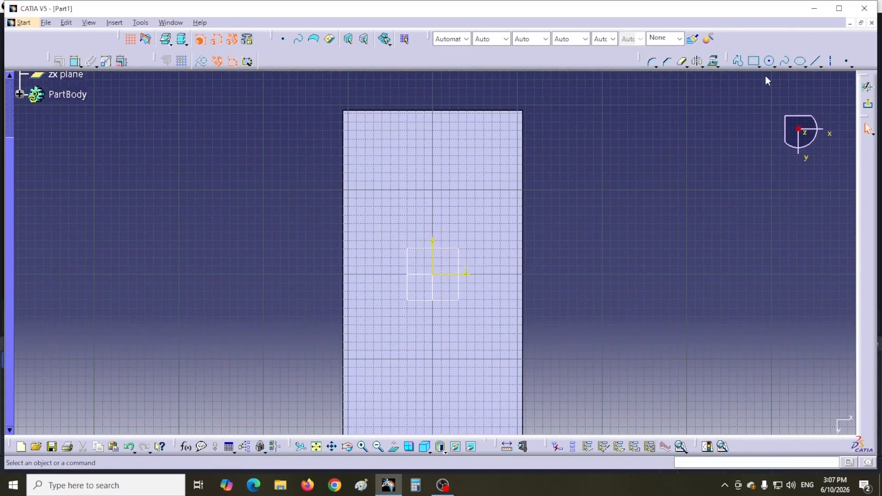
left_click(759, 67)
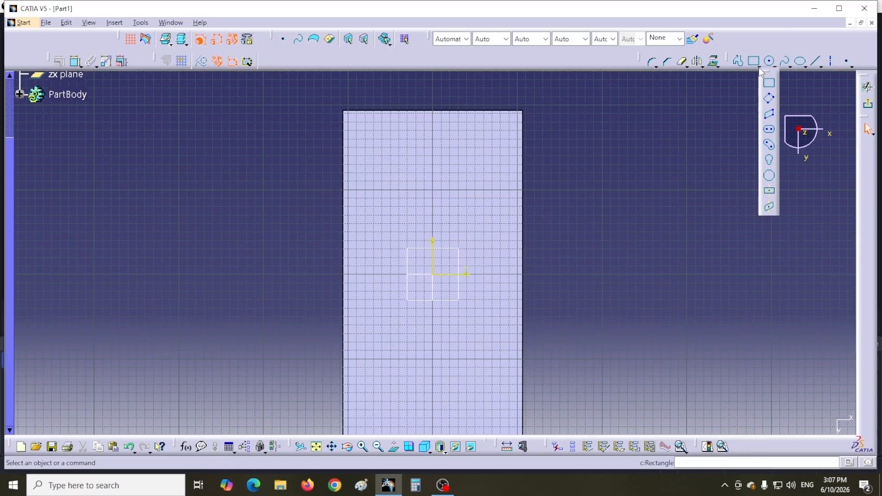
left_click(768, 190)
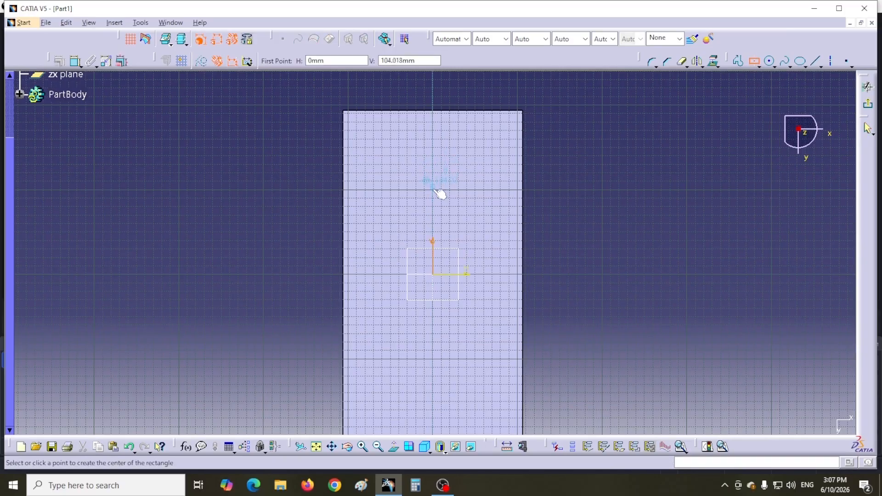
left_click(437, 187)
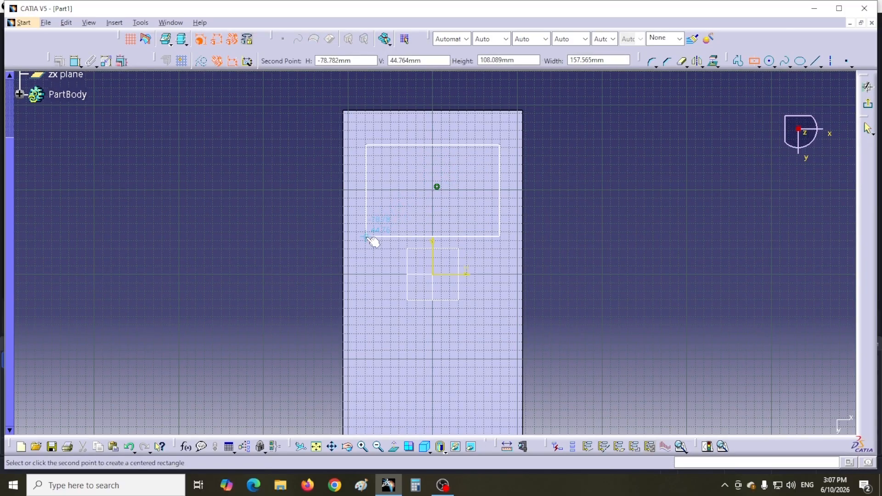
left_click(366, 237)
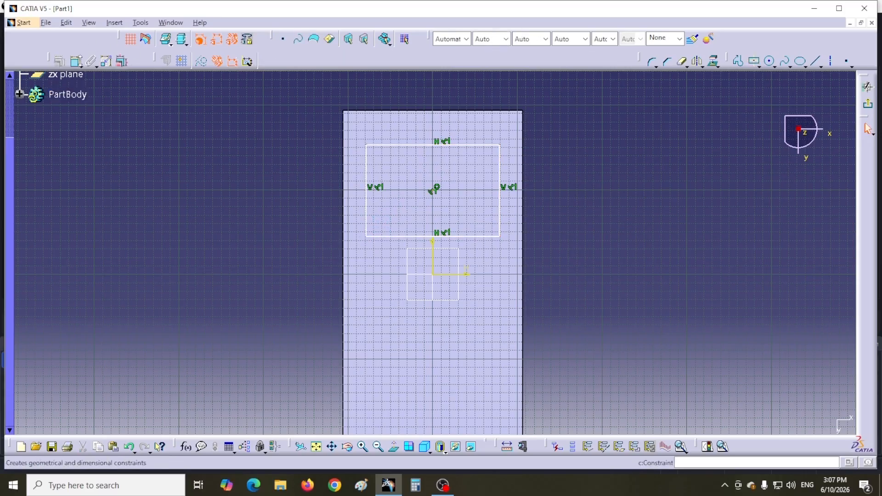
Step: Dimension the rectangle's upper side from the bottom face's upper edge and set the distance to 30 mm
left_click(75, 62)
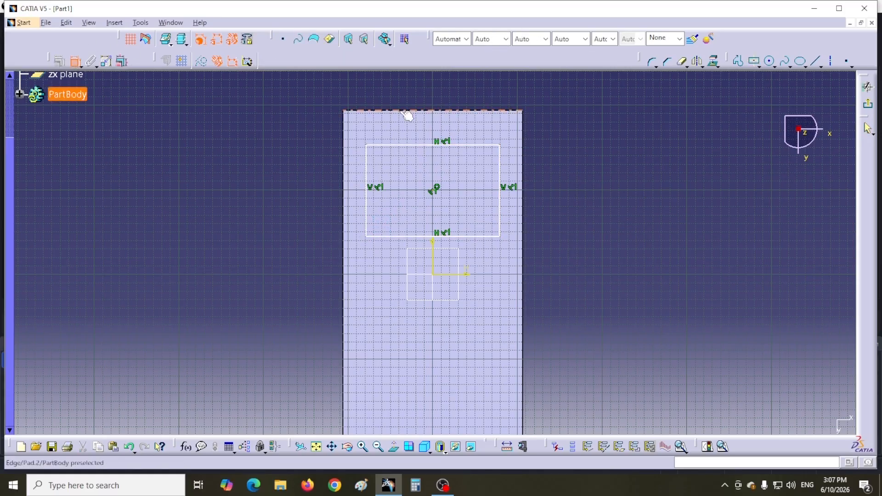
left_click(406, 148)
left_click(303, 94)
double_click(305, 93)
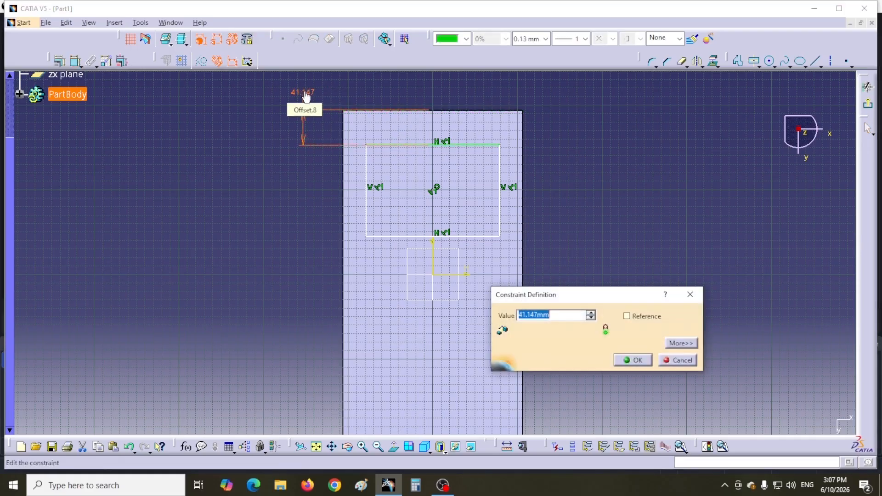
type("30")
key("Return")
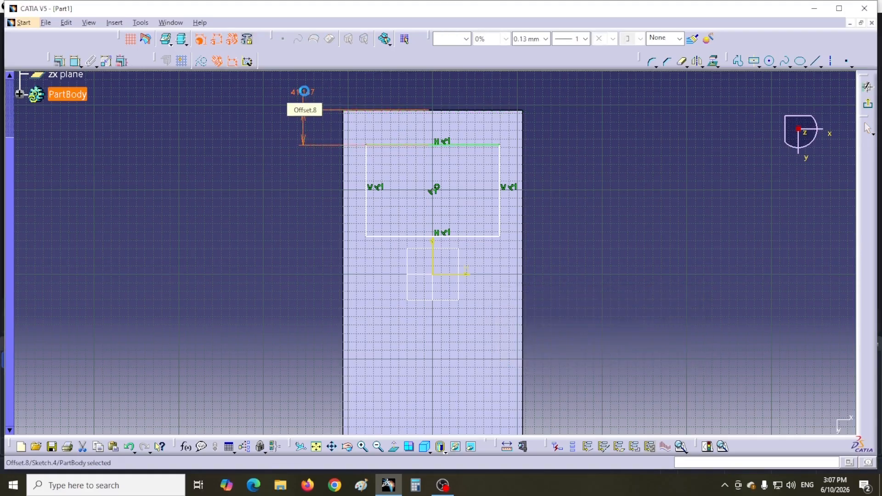
Step: Dimension the rectangle's left side from the bottom face's left edge and set the distance to 30 mm
left_click(75, 62)
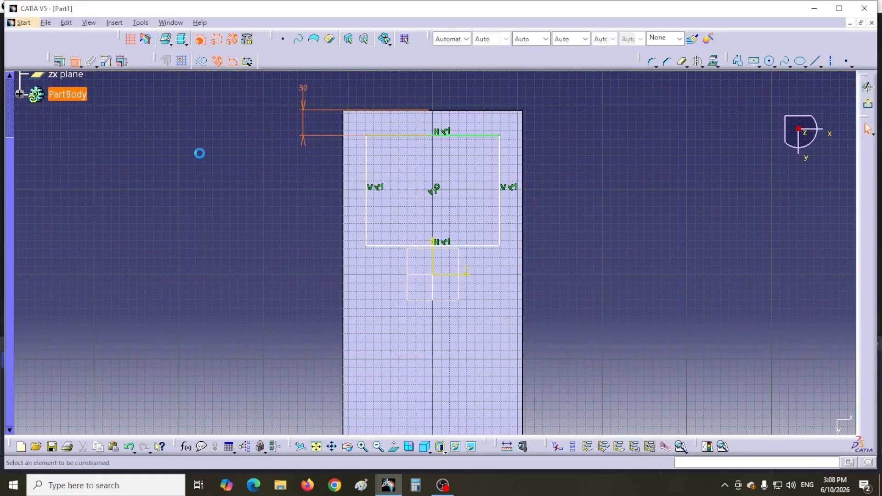
left_click(375, 212)
left_click(348, 208)
left_click(282, 185)
double_click(284, 188)
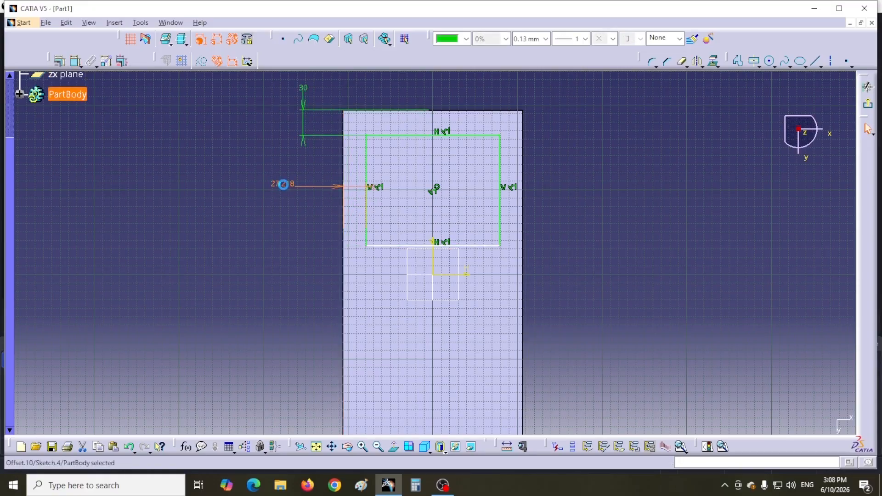
type("30")
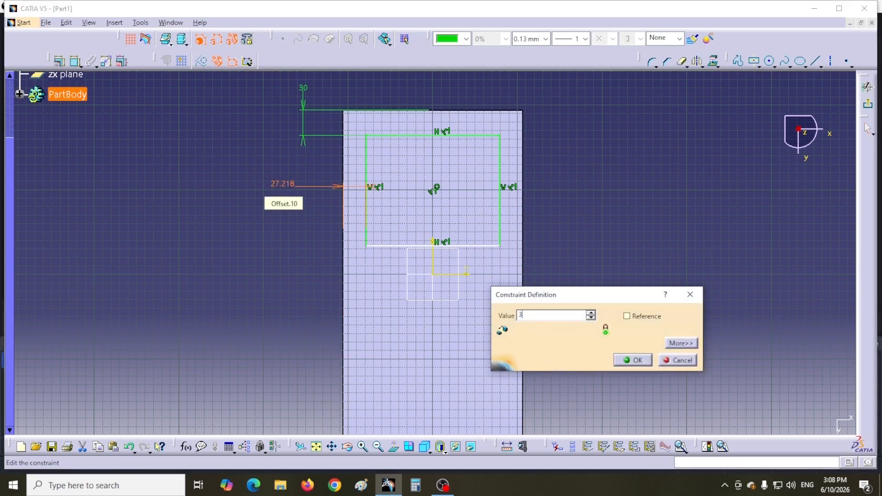
key("Return")
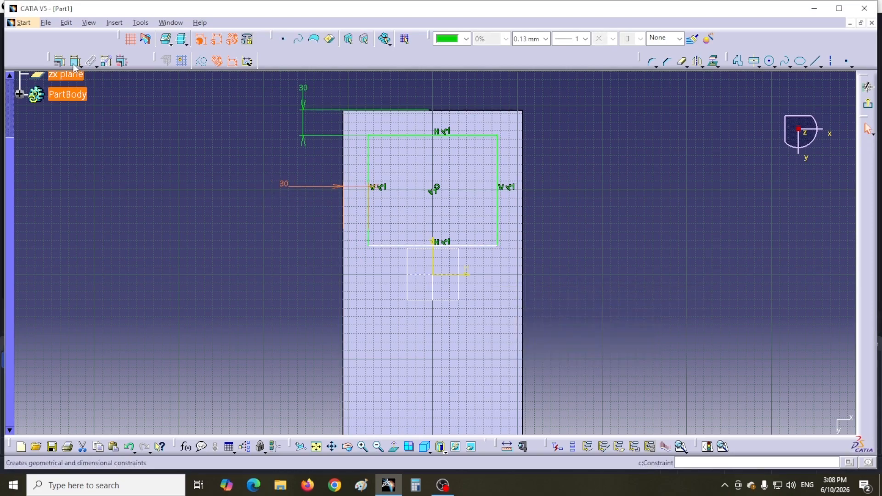
Step: Dimension the rectangle's lower side from the sketch's horizontal axis and set the distance to 15 mm
left_click(76, 62)
left_click(482, 247)
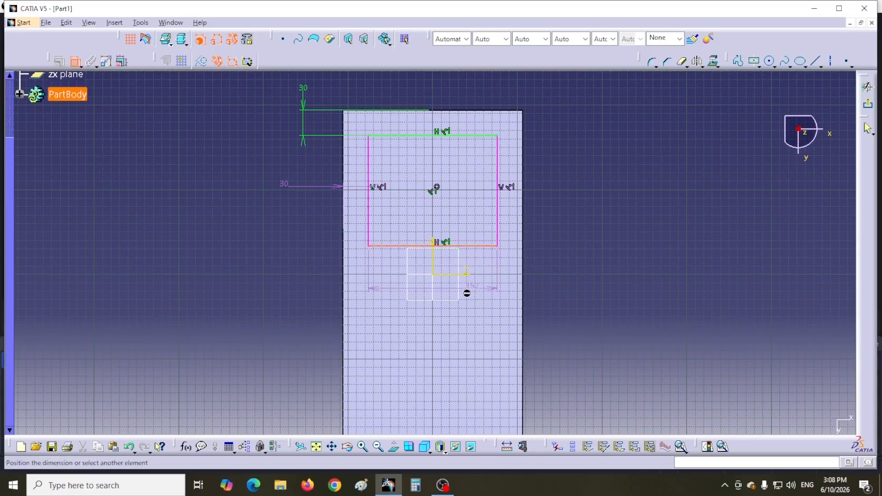
left_click(465, 274)
left_click(550, 226)
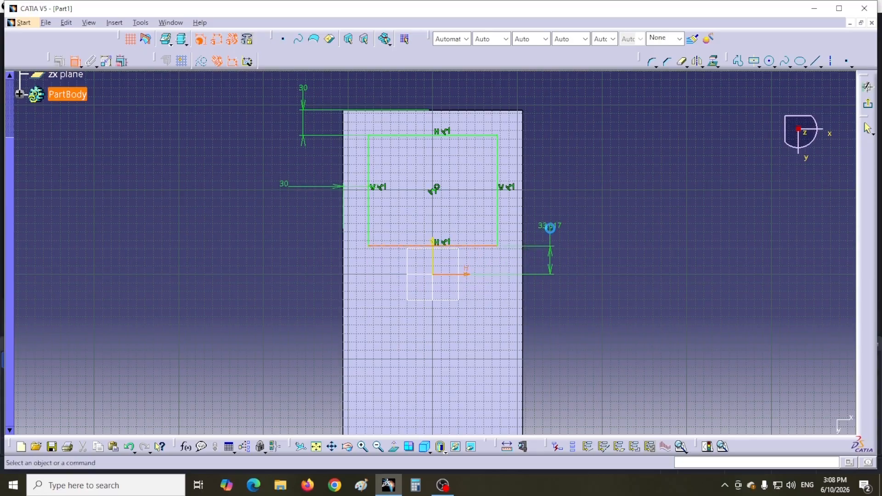
double_click(550, 226)
type("15")
key("Return")
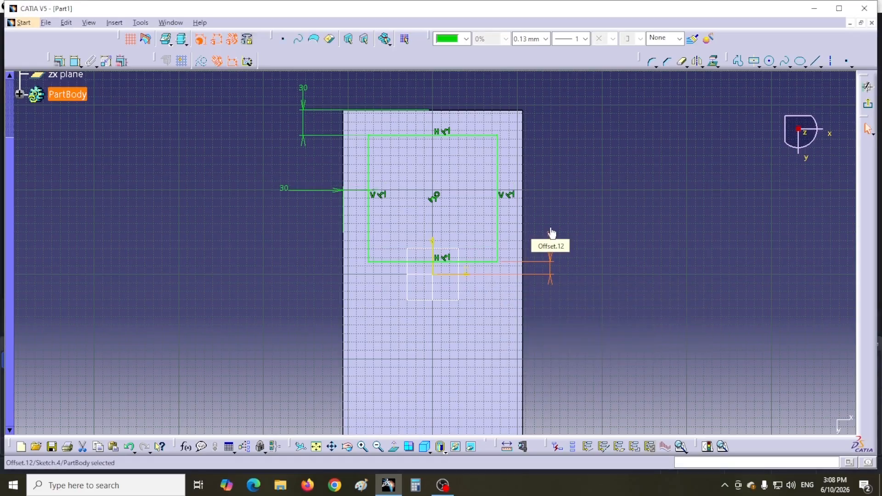
Step: Mirror the whole rectangle about the sketch's horizontal axis to add a second matching window profile
mouse_move(317, 115)
left_mouse_down()
mouse_move(335, 147)
mouse_move(478, 260)
mouse_move(510, 271)
left_mouse_up()
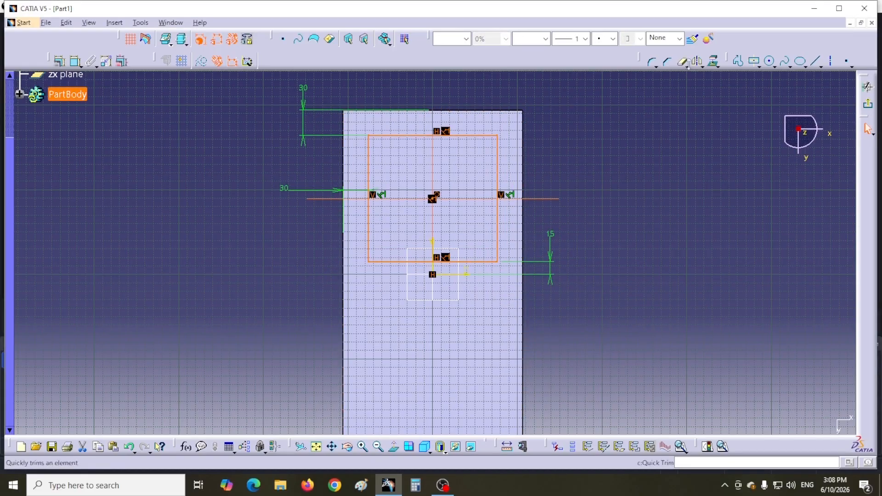
left_click(697, 63)
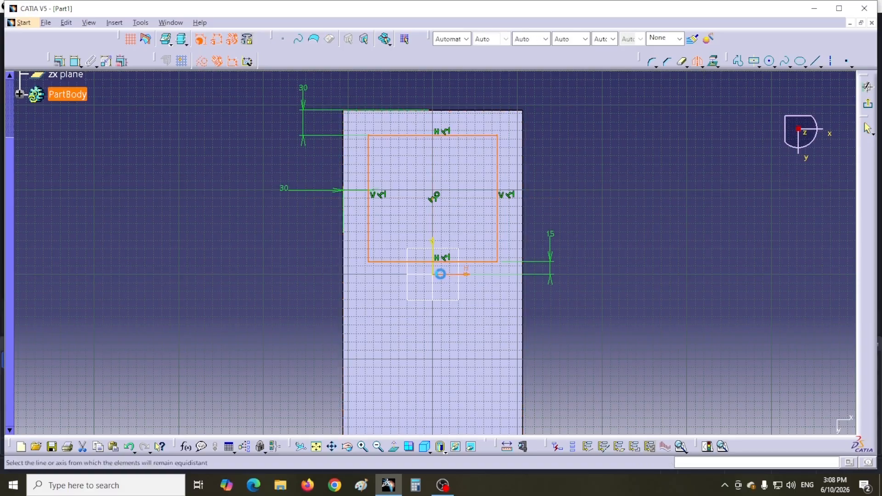
left_click(441, 274)
middle_click_drag(580, 301, 563, 236)
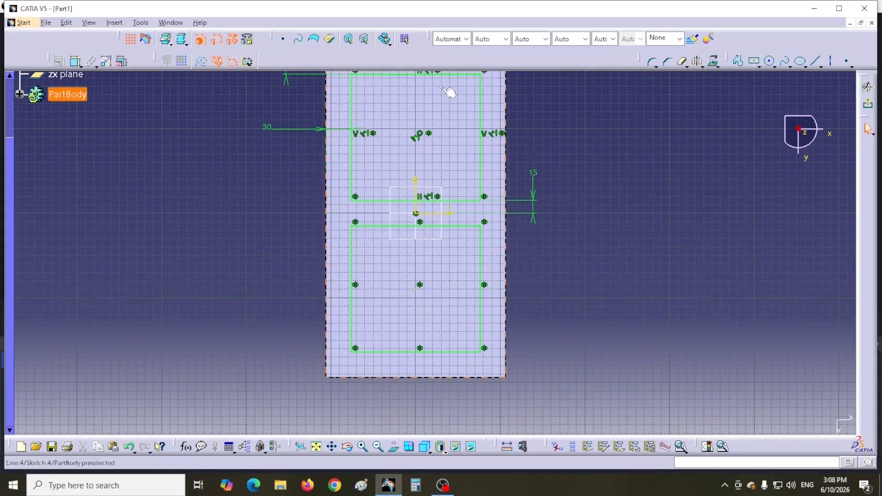
middle_click_drag(289, 294, 285, 327)
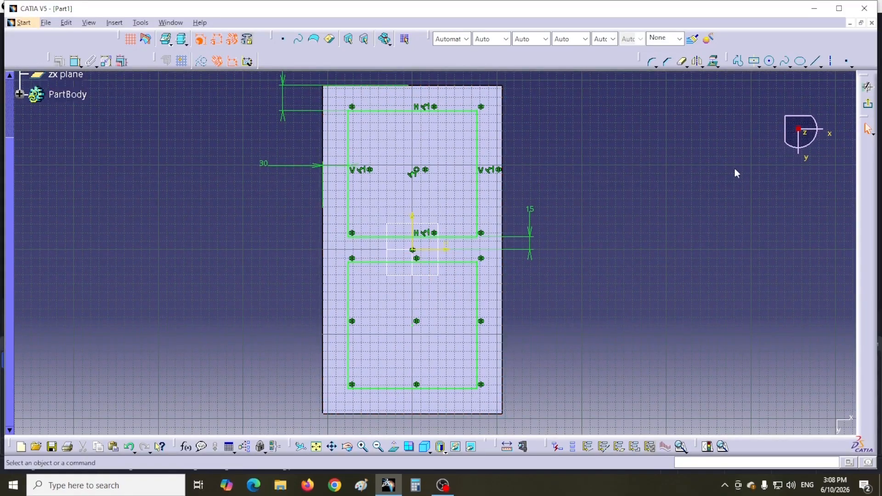
Step: Finish the sketch and cut both rectangles into the body's bottom face as a 25 mm deep pocket
left_click(868, 104)
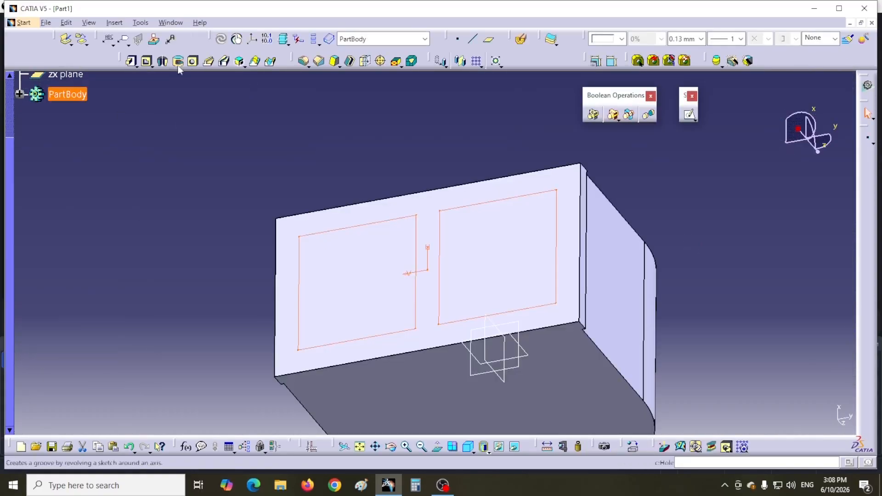
left_click(145, 62)
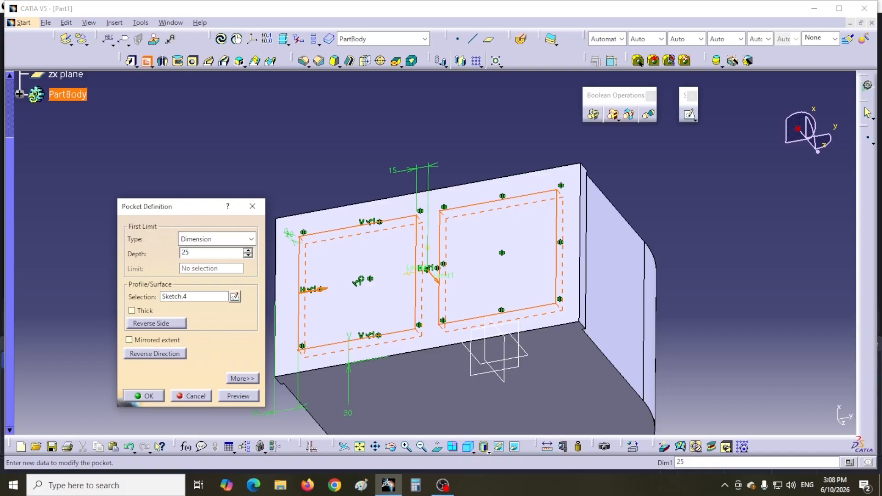
left_click(143, 395)
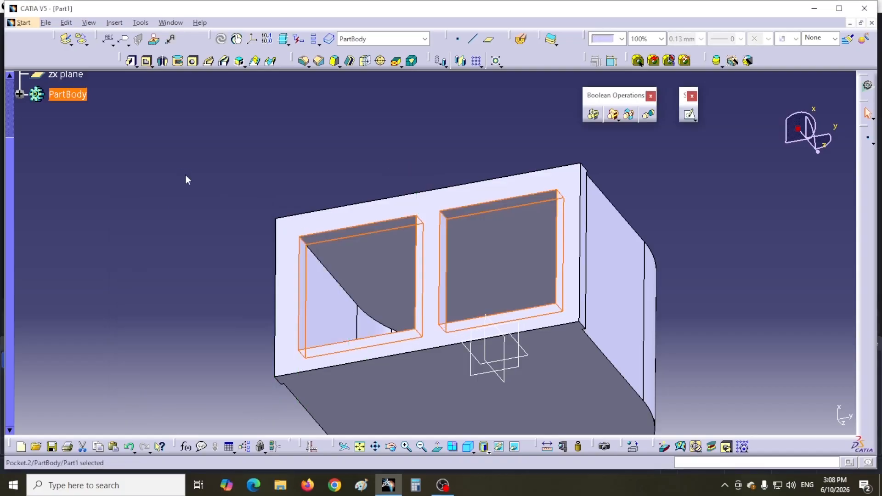
Step: Check the side opening on the reference drawing, start a sketch on the body's large front face and draw an origin-centred circle about 292 mm in diameter
middle_click_drag(185, 175, 433, 315)
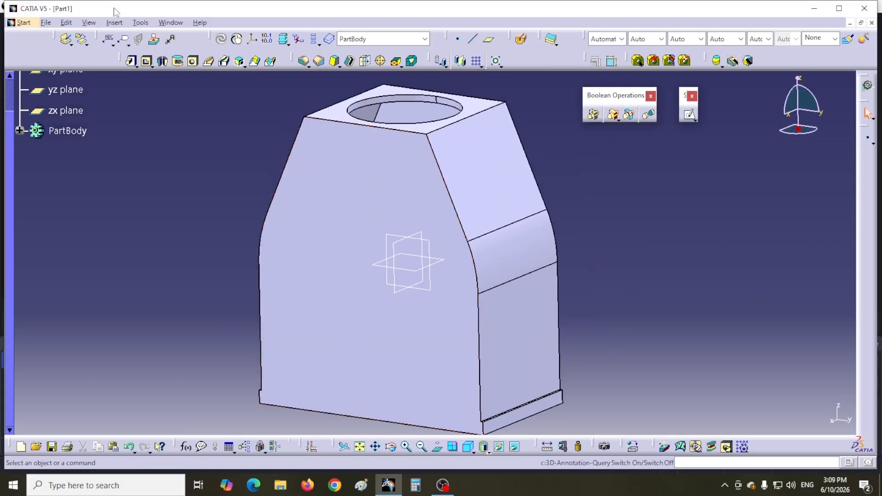
left_click(169, 23)
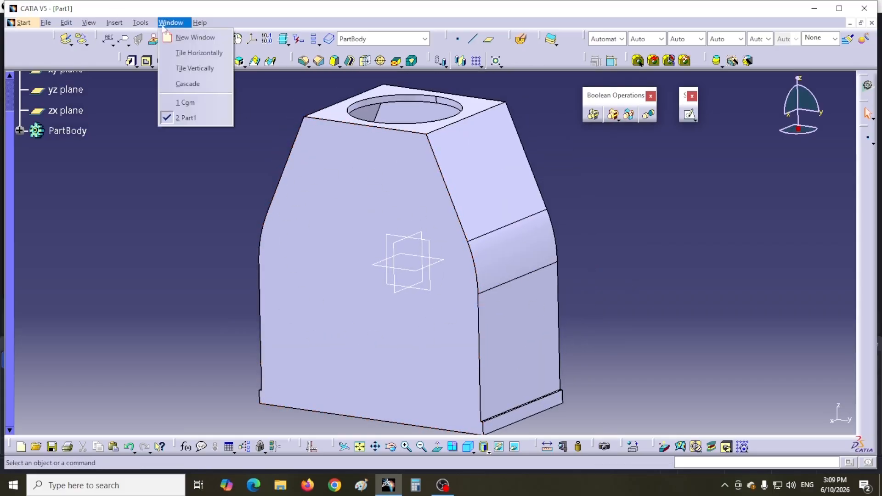
left_click(185, 102)
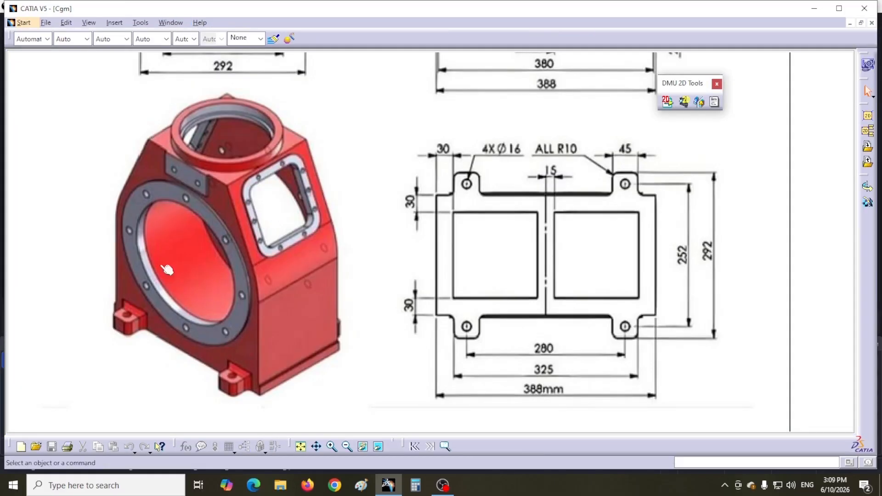
middle_click_drag(331, 181, 332, 356)
middle_click_drag(333, 204, 326, 270)
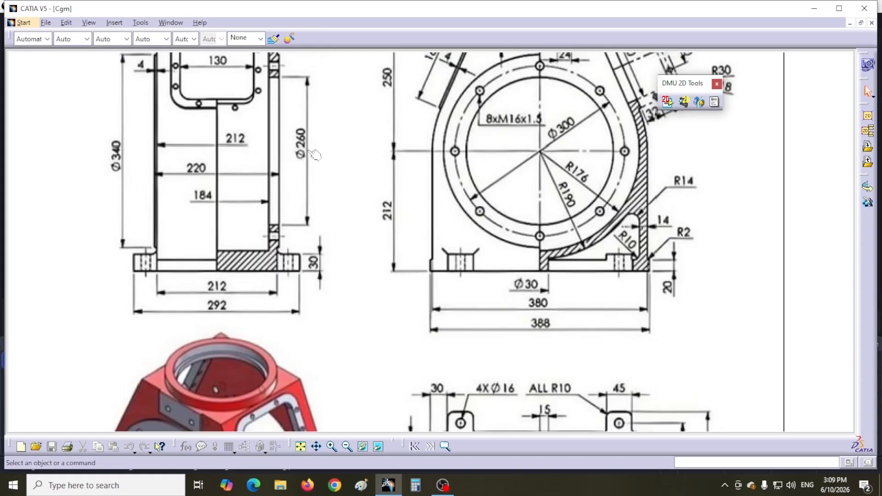
key("ctrl+Tab")
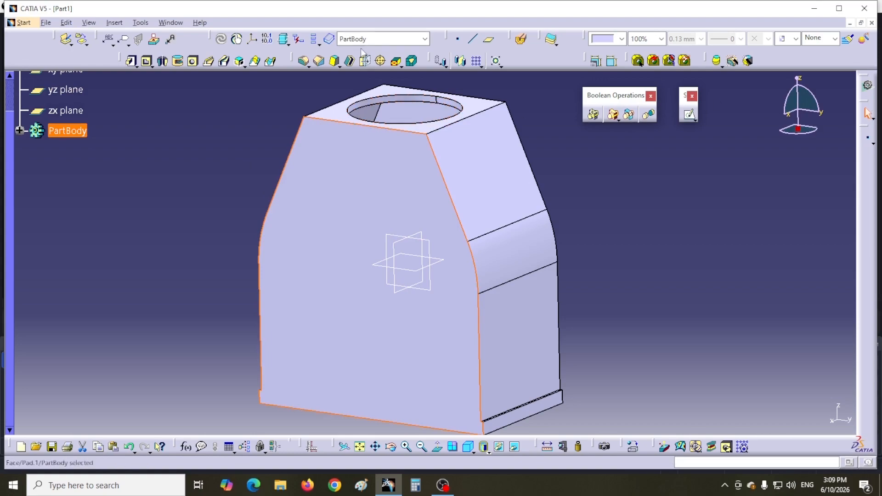
left_click(689, 116)
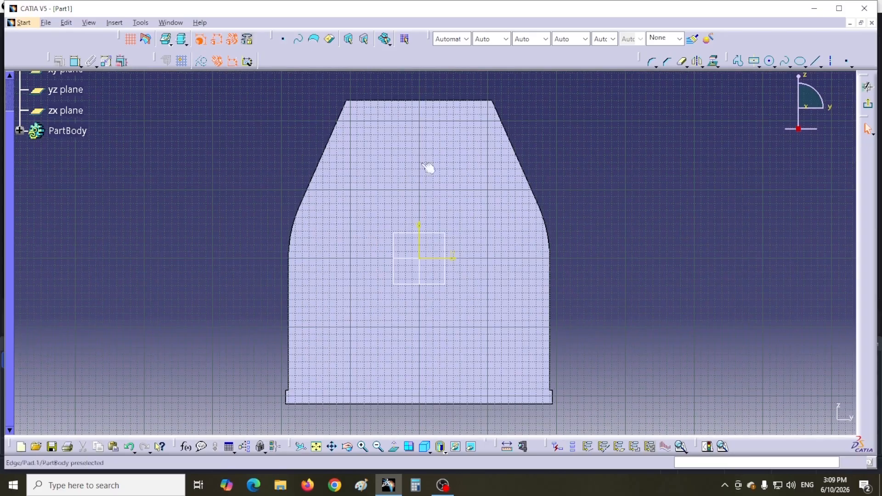
left_click(769, 61)
left_click(427, 262)
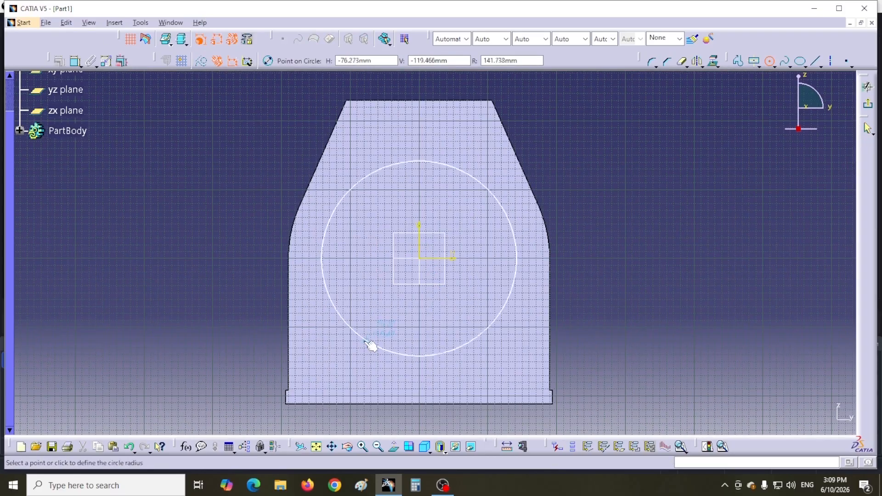
left_click(368, 346)
Step: Dimension the circle on the front face and set its diameter to 260 mm
left_click(73, 61)
left_click(352, 185)
left_click(280, 151)
double_click(280, 151)
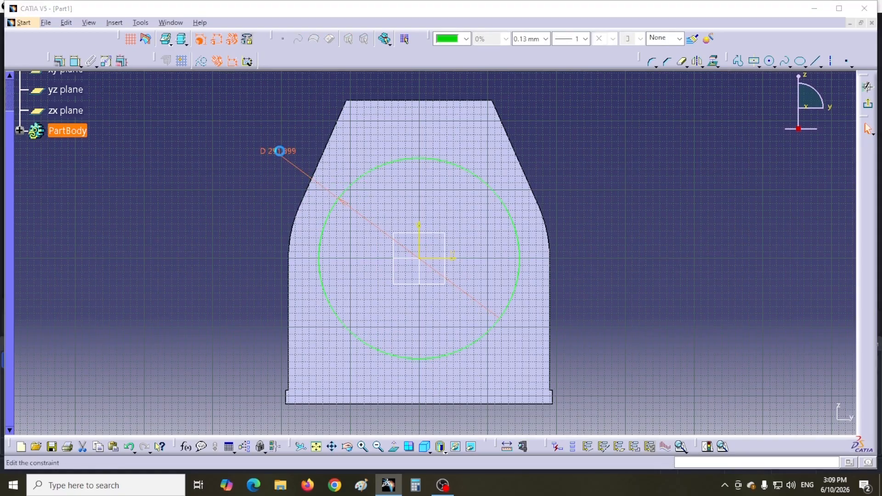
type("260")
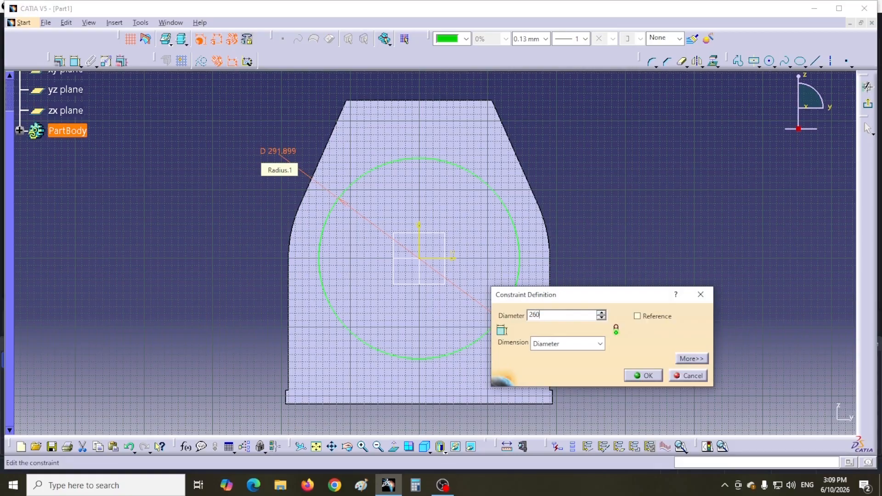
key("Return")
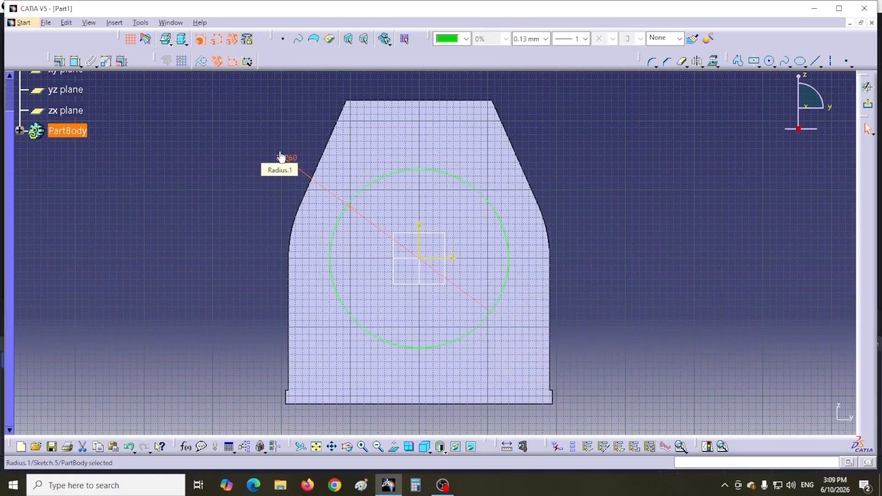
left_click(182, 256)
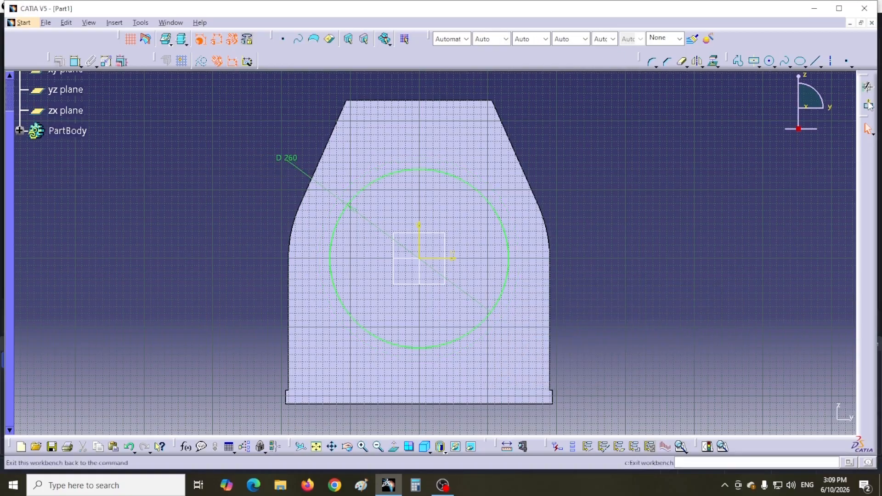
Step: Finish the sketch and pocket the 260 mm circle up to the plane of the body's opposite large face with 0 mm offset
left_click(868, 106)
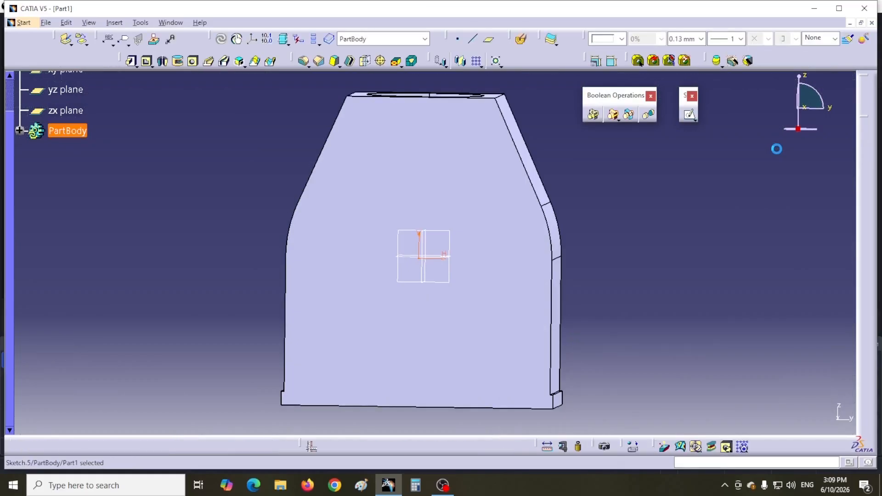
left_click(147, 60)
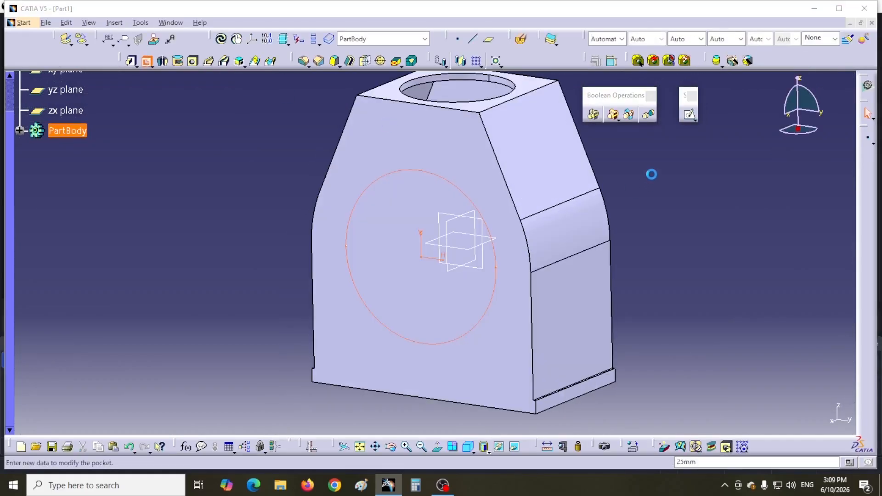
middle_click_drag(659, 179, 544, 207)
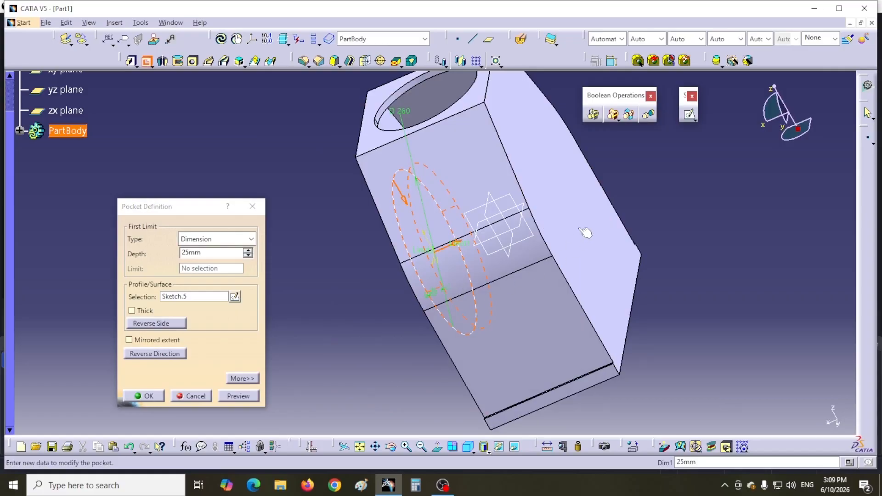
left_click(230, 239)
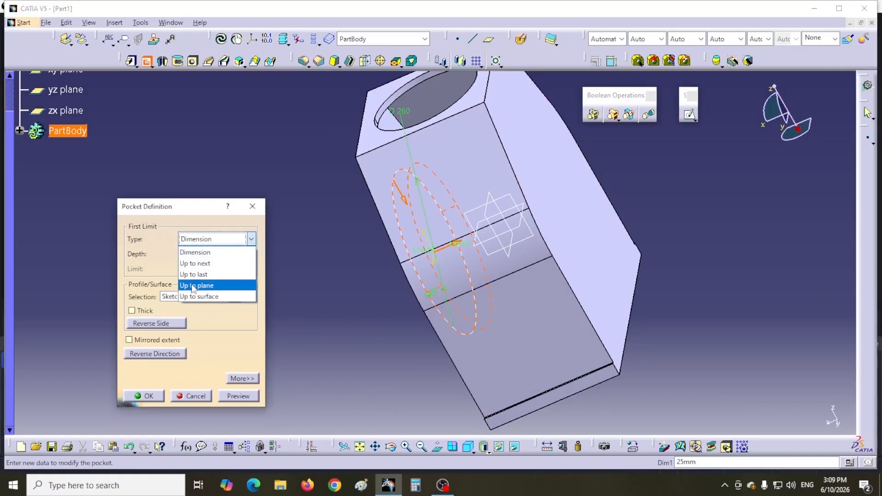
left_click(195, 285)
left_click(568, 199)
middle_click_drag(325, 320, 445, 287)
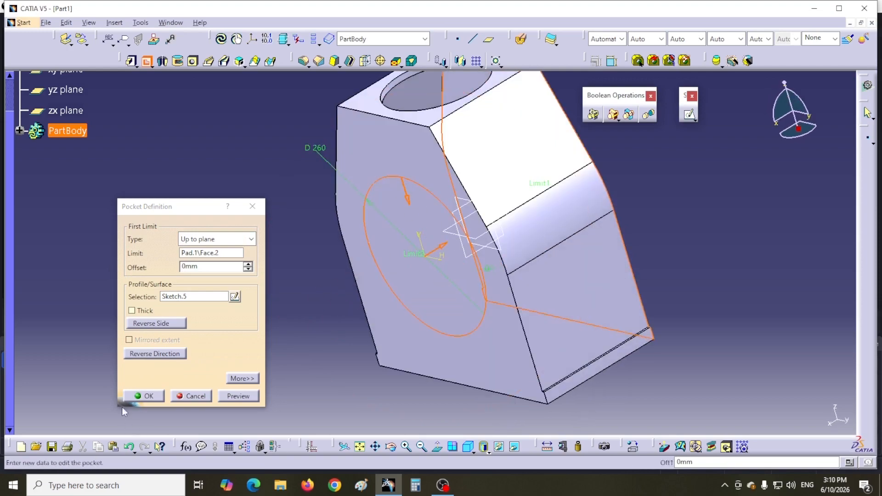
left_click(140, 396)
left_click(245, 333)
middle_click_drag(244, 333, 298, 277)
Step: Examine the reference drawing's side, front and bottom views for the dimensions around the top opening
middle_click_drag(572, 302, 532, 358)
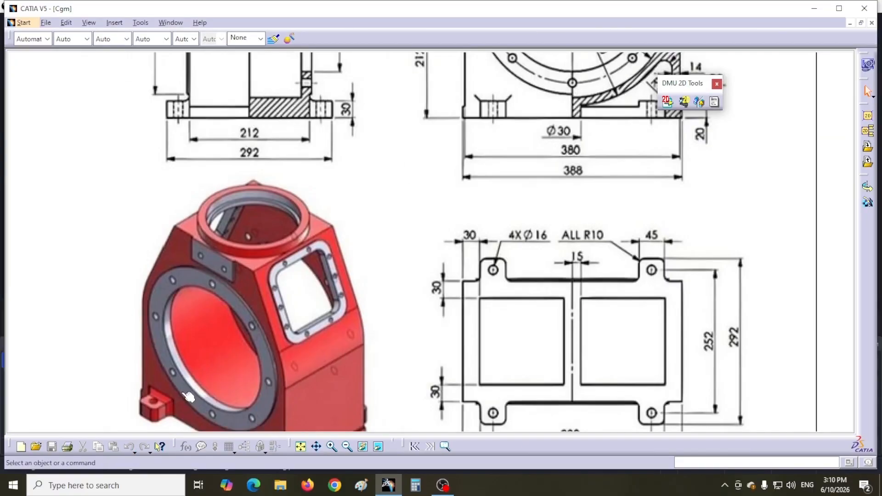
middle_click_drag(399, 210, 341, 334)
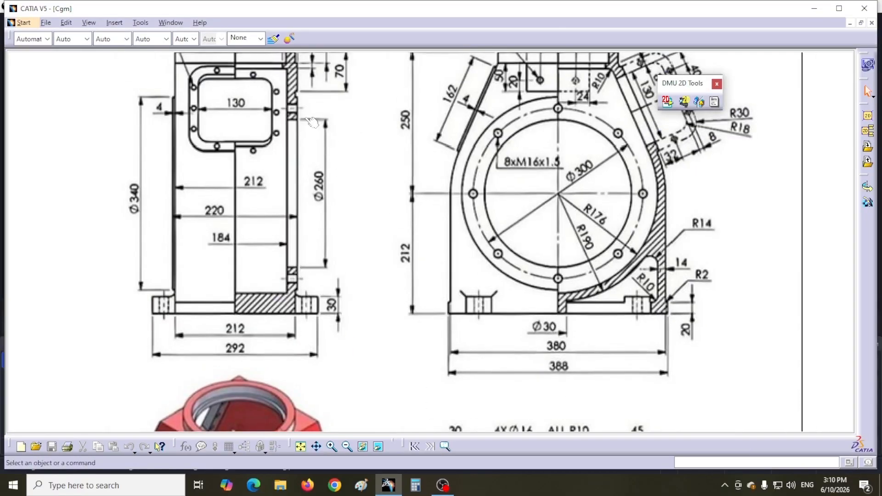
middle_click_drag(377, 258, 390, 168)
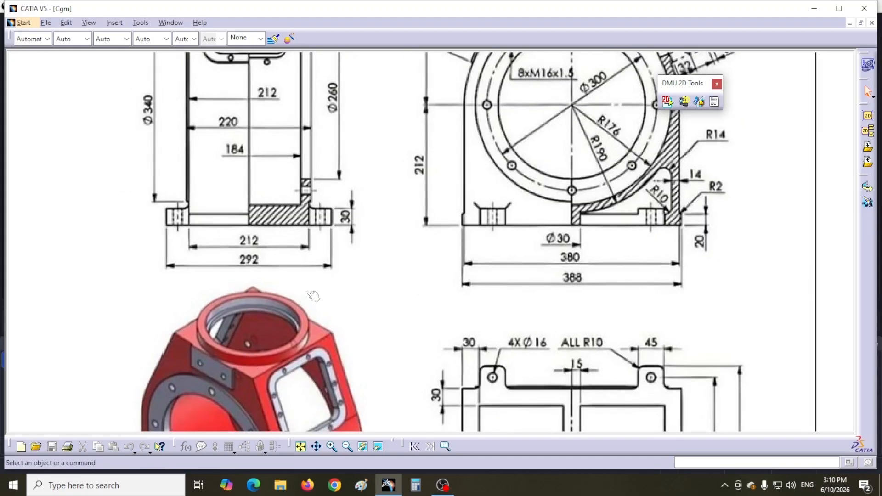
middle_click_drag(379, 285, 425, 414)
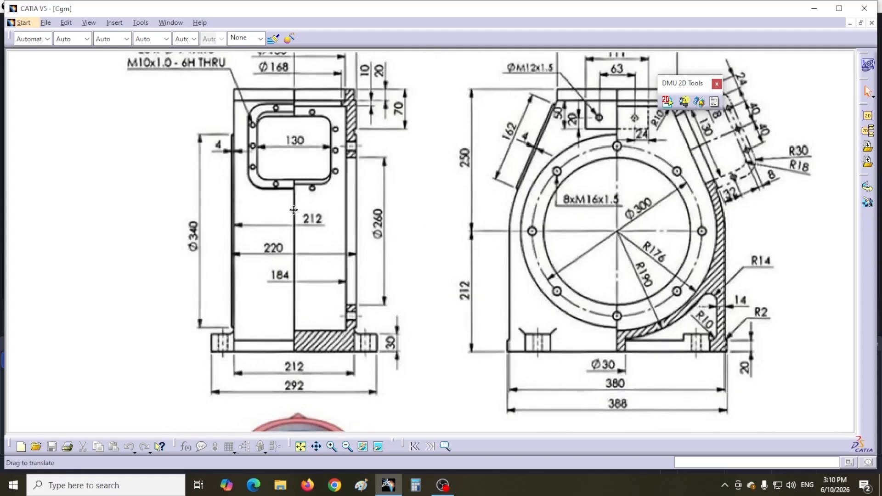
middle_click_drag(295, 198, 307, 308)
middle_click_drag(332, 225, 329, 201)
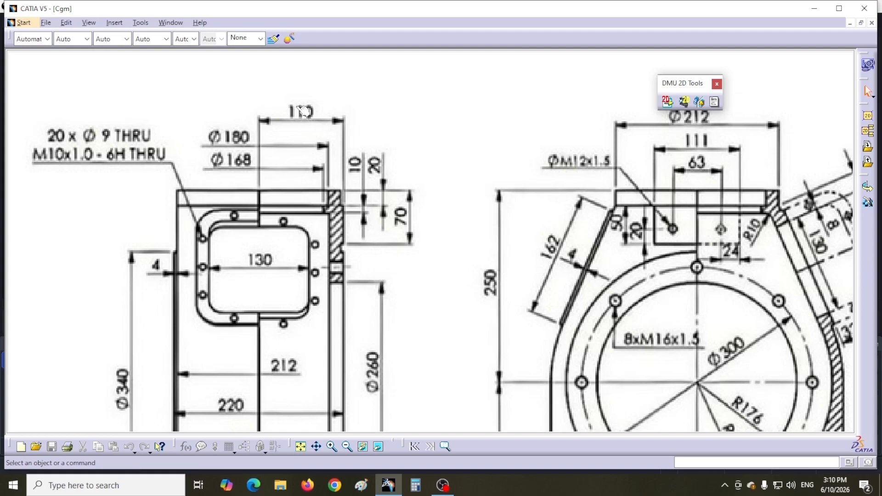
middle_click_drag(387, 183, 275, 205)
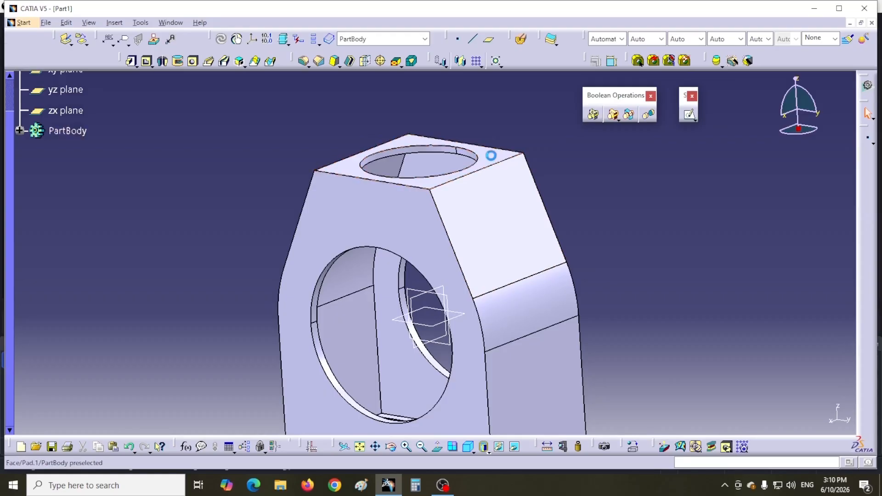
Step: Start a sketch on the body's top face and draw two concentric circles centred on the origin, both slightly larger than the bore
left_click(499, 160)
left_click(689, 113)
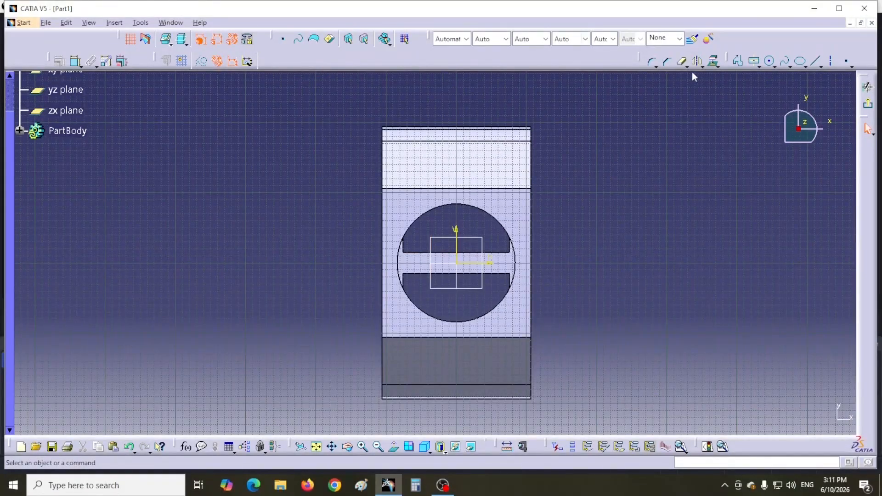
left_click(769, 61)
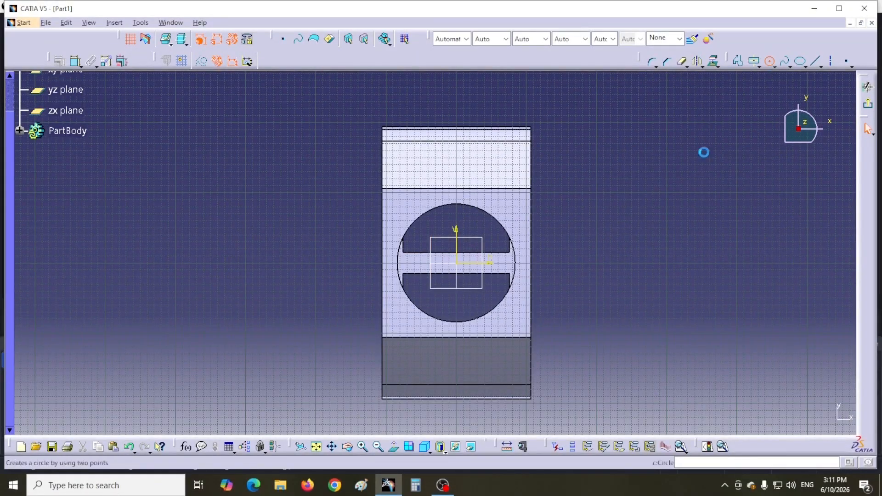
left_click(455, 262)
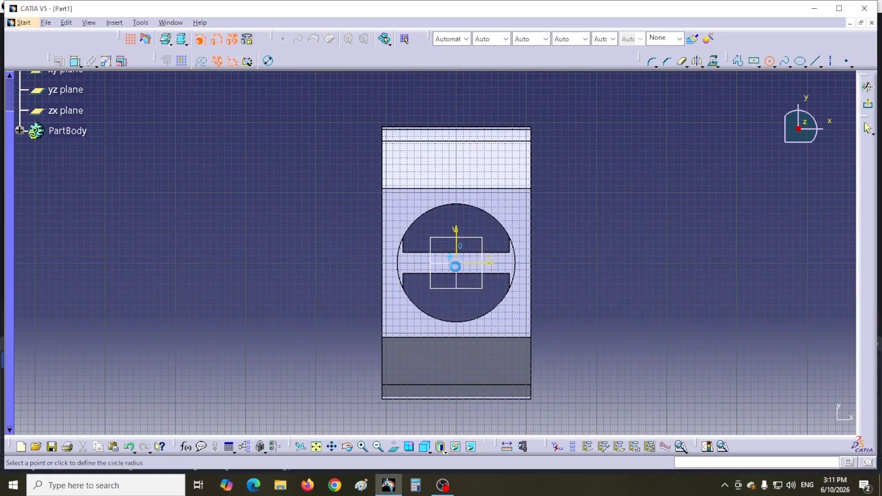
left_click(410, 314)
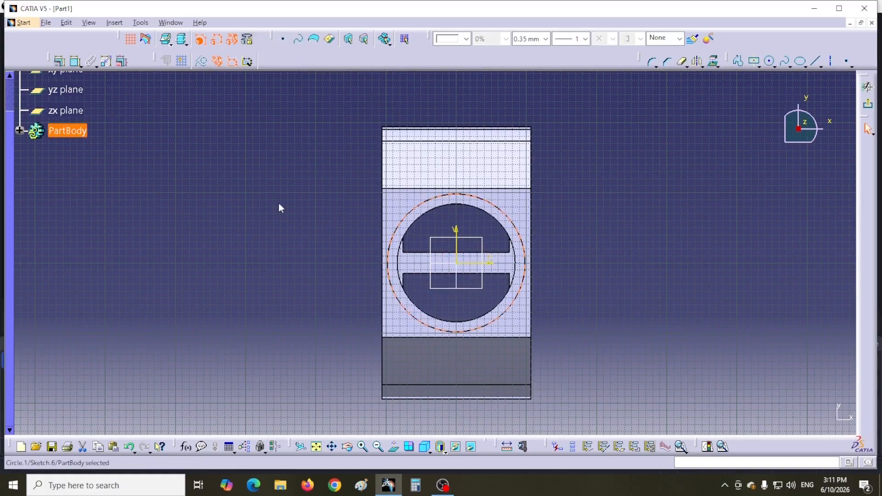
left_click(769, 60)
left_click(455, 262)
left_click(423, 318)
left_click(282, 279)
middle_click_drag(291, 279, 291, 212)
Step: Dimension the outer circle on the body's top face and set its diameter to 212 mm
left_click(76, 61)
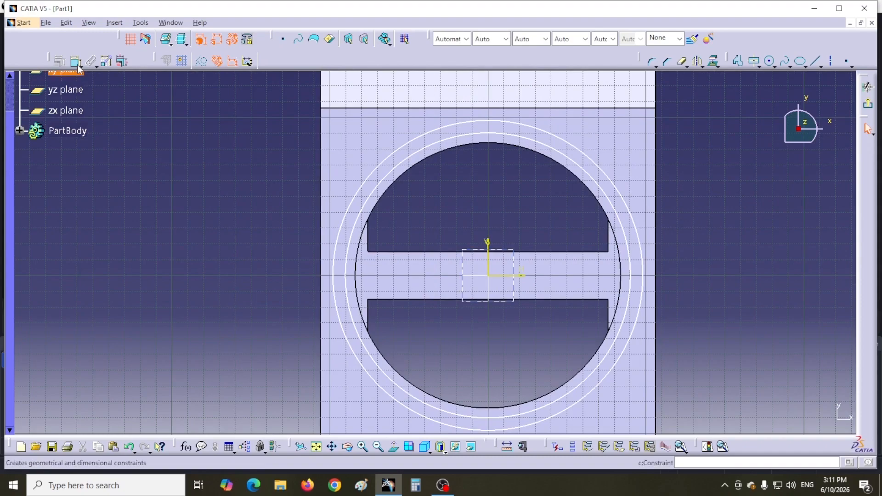
left_click(344, 213)
left_click(270, 192)
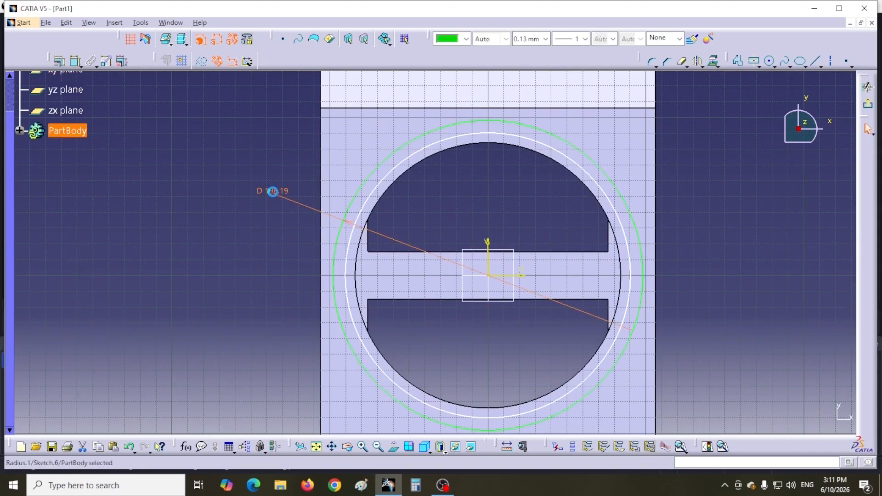
double_click(273, 191)
type("212")
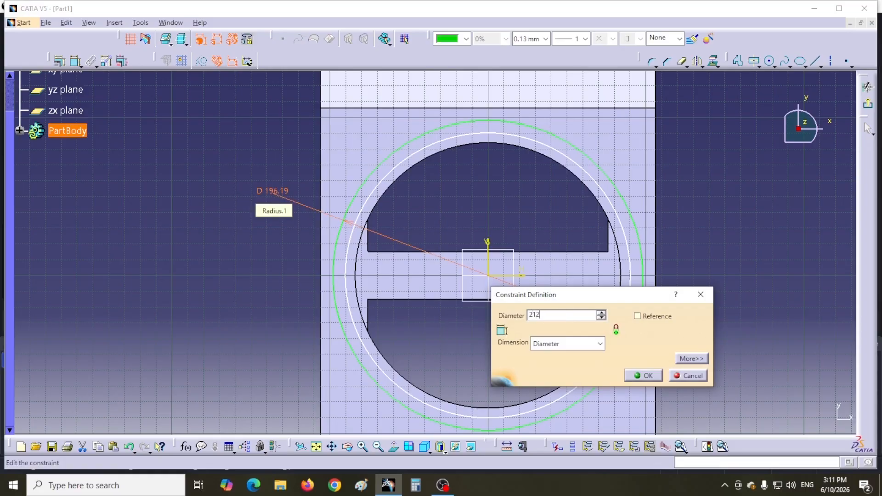
key("Return")
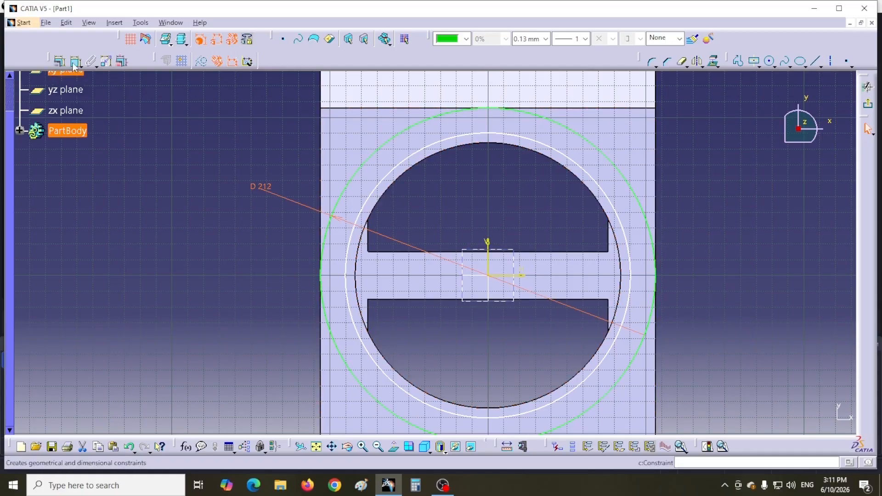
Step: Dimension the inner concentric circle and set its diameter to 180 mm
left_click(349, 305)
left_click(271, 266)
double_click(272, 266)
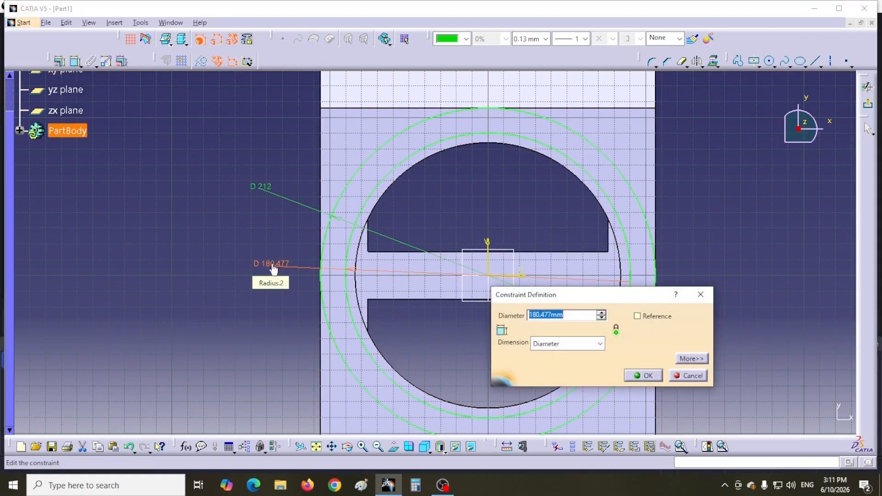
type("180")
key("Return")
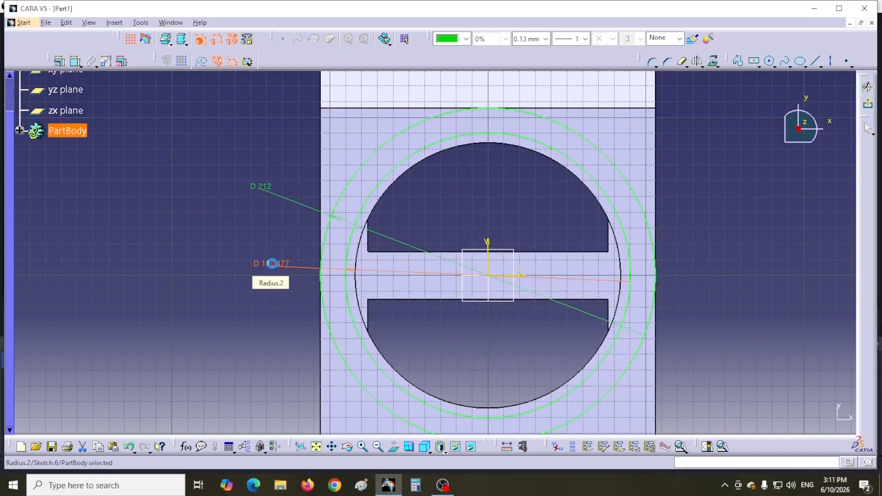
Step: Finish the sketch and pad the ring between the two circles 20 mm upward from the top face
left_click(867, 106)
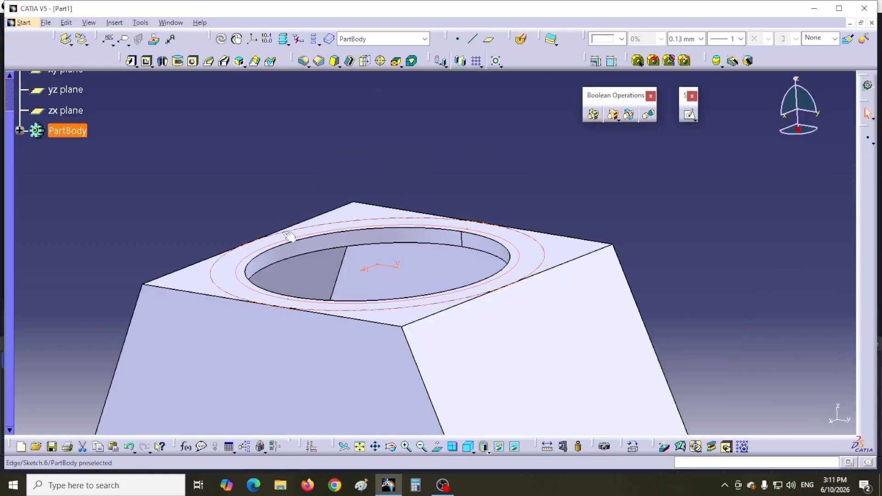
left_click(131, 60)
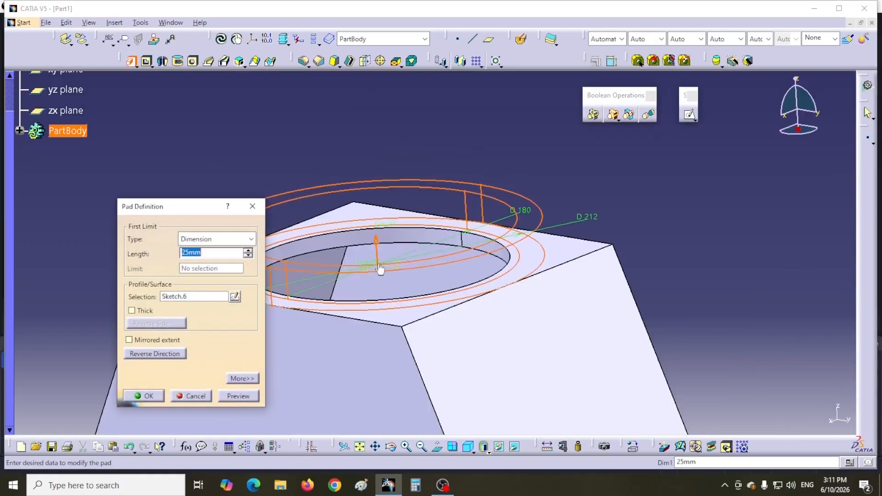
type("20")
key("Return")
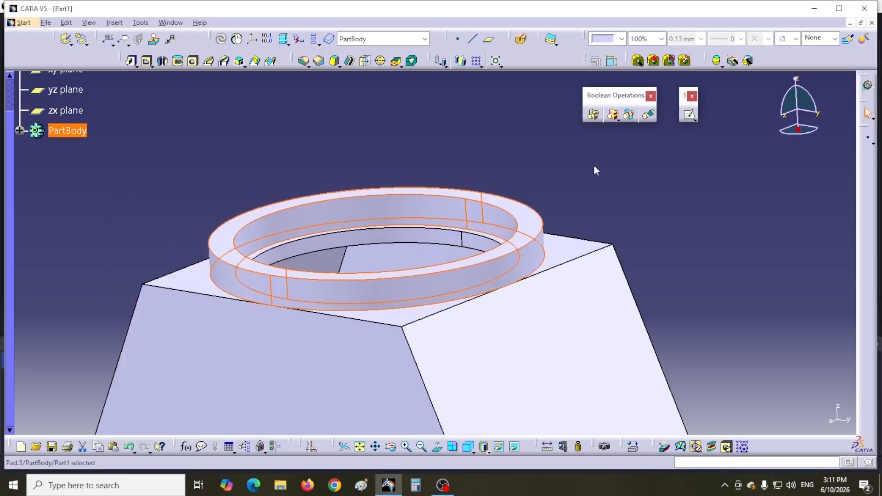
left_click(559, 142)
Step: Examine the reference drawing's side, front and isometric views for the top flange and the sloped-face window dimensions
middle_click_drag(462, 162, 445, 228)
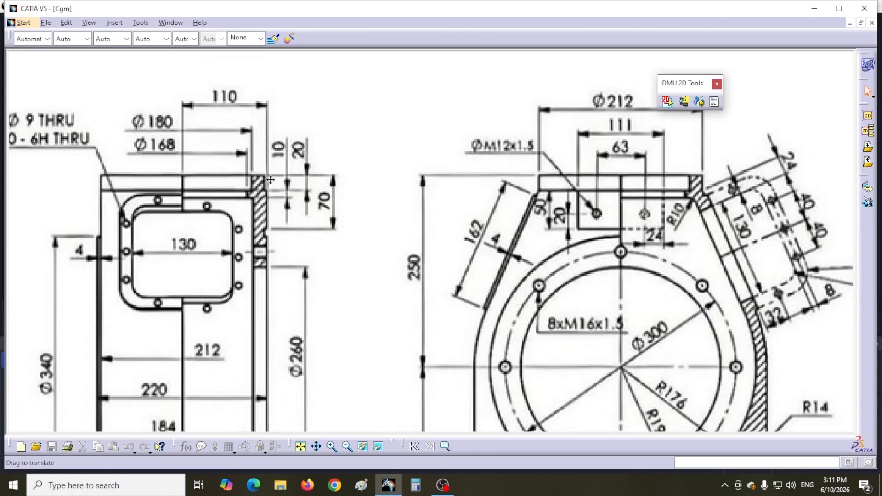
middle_click_drag(262, 186, 314, 162)
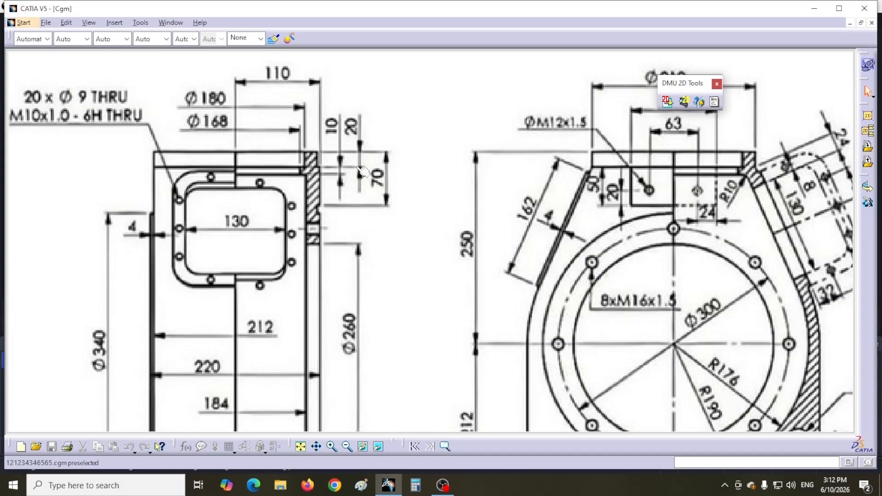
middle_click_drag(316, 269, 331, 62)
middle_click_drag(347, 308, 345, 167)
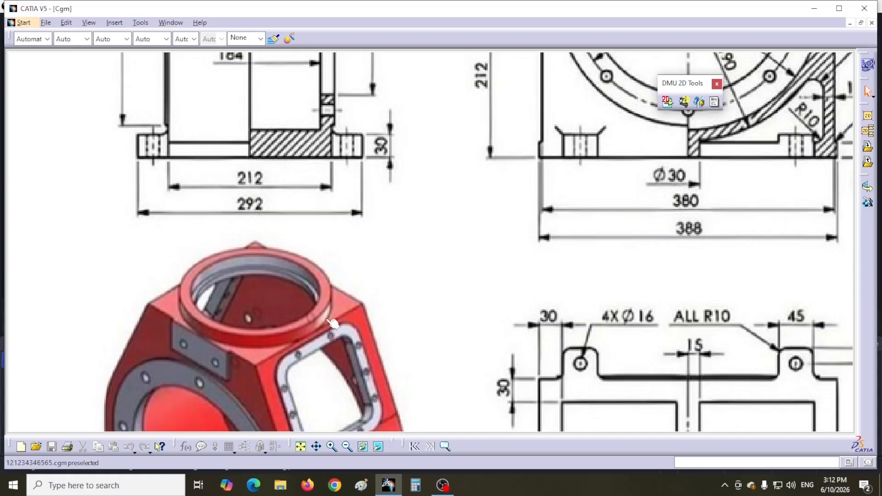
middle_click_drag(342, 87, 245, 404)
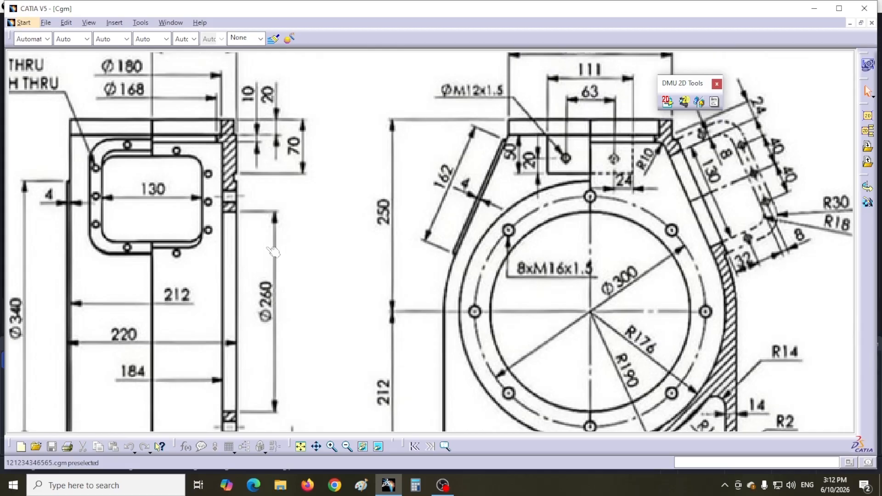
mouse_move(298, 249)
middle_mouse_down()
mouse_move(318, 281)
mouse_move(374, 263)
middle_mouse_up()
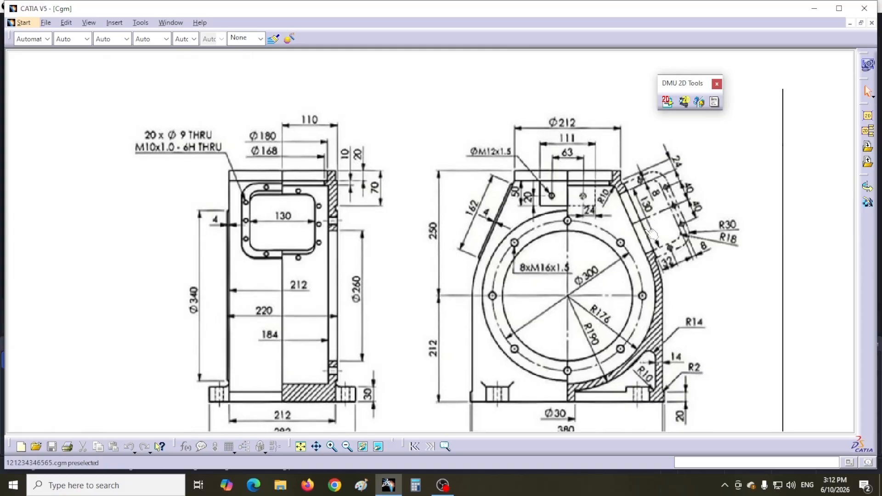
middle_click_drag(658, 225, 706, 223)
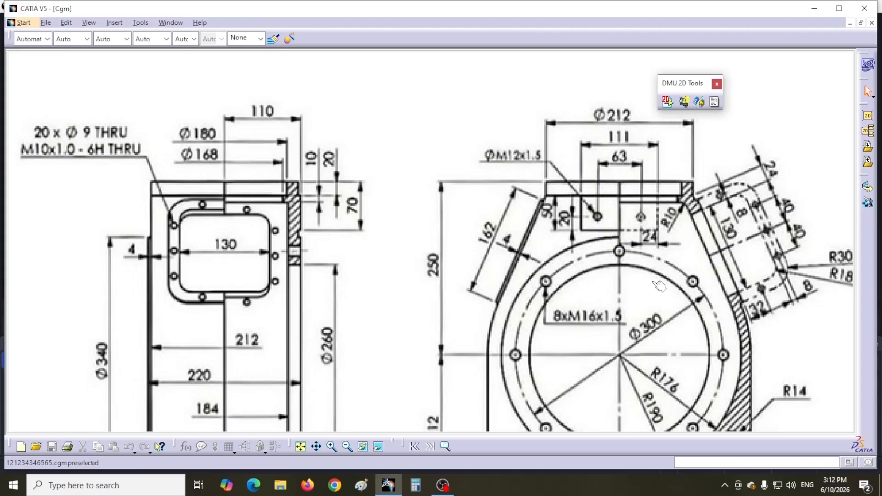
middle_click_drag(726, 275, 589, 275)
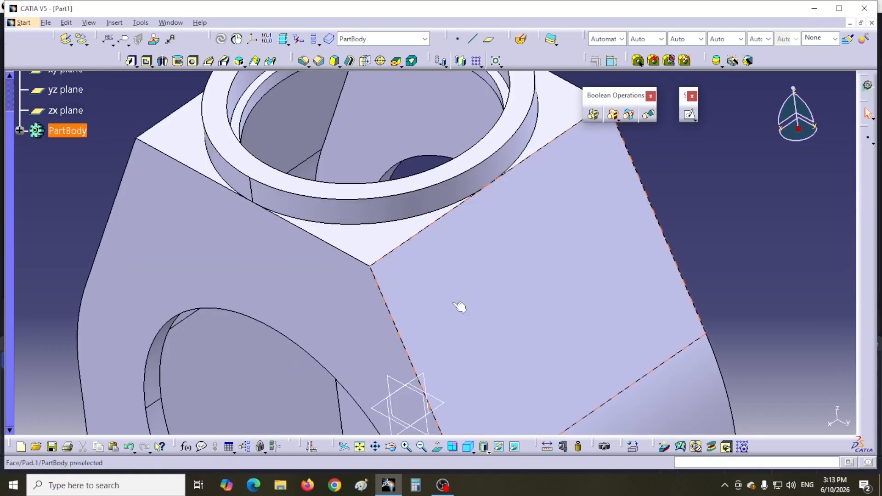
Step: Start a positioned sketch with the body's sloped side face as its planar support
middle_click_drag(459, 307, 300, 254)
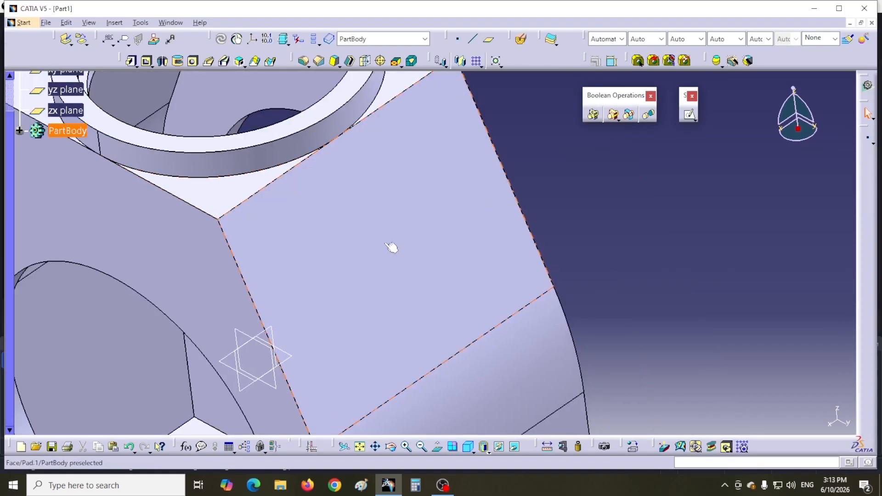
left_click(695, 119)
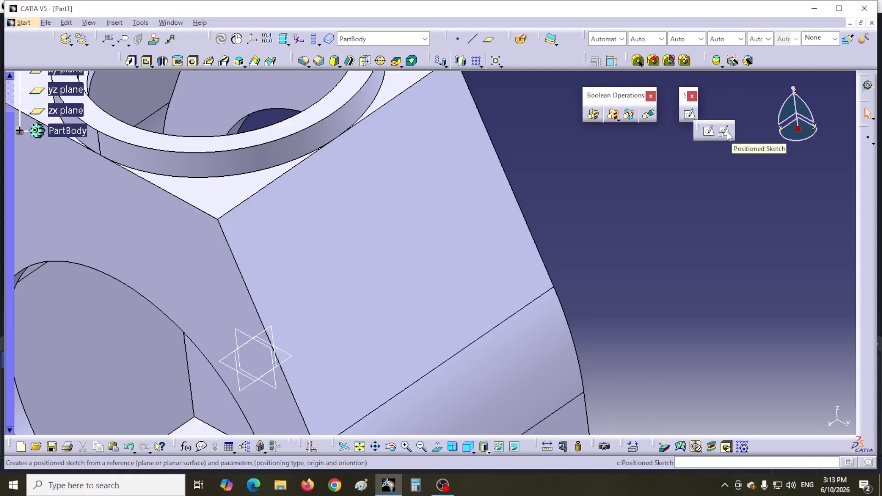
left_click(725, 132)
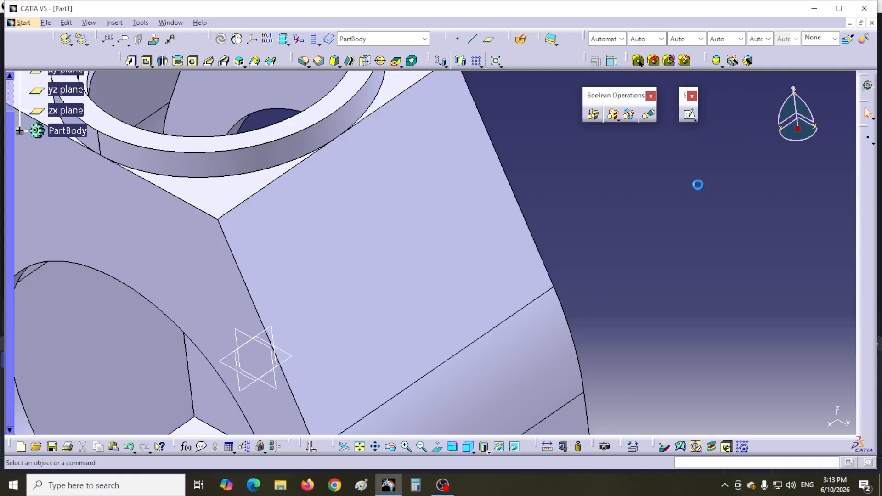
left_click_drag(722, 157, 662, 148)
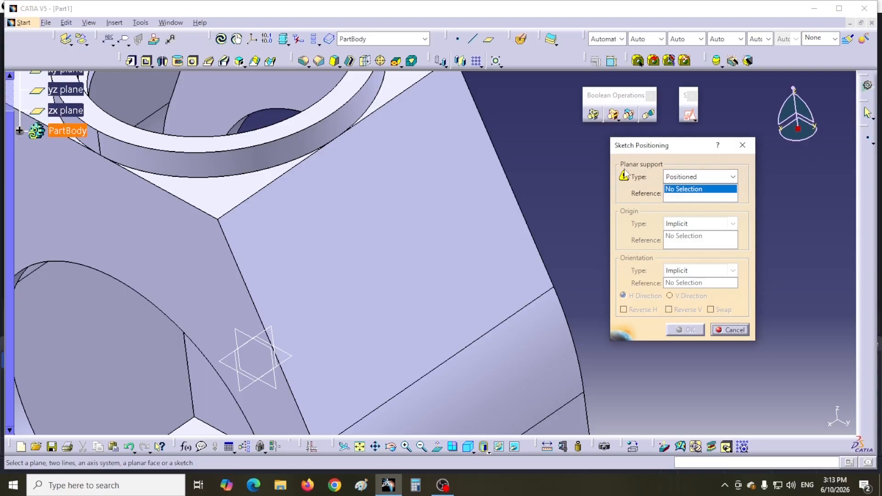
left_click(697, 177)
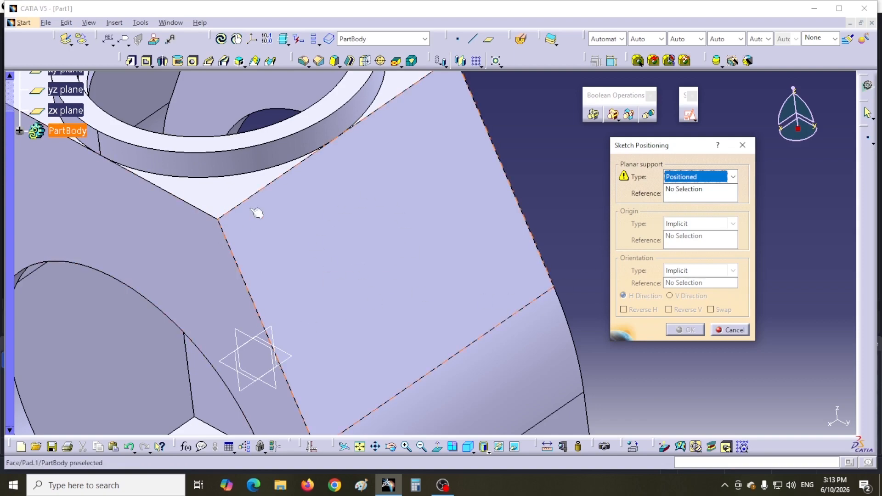
left_click(367, 273)
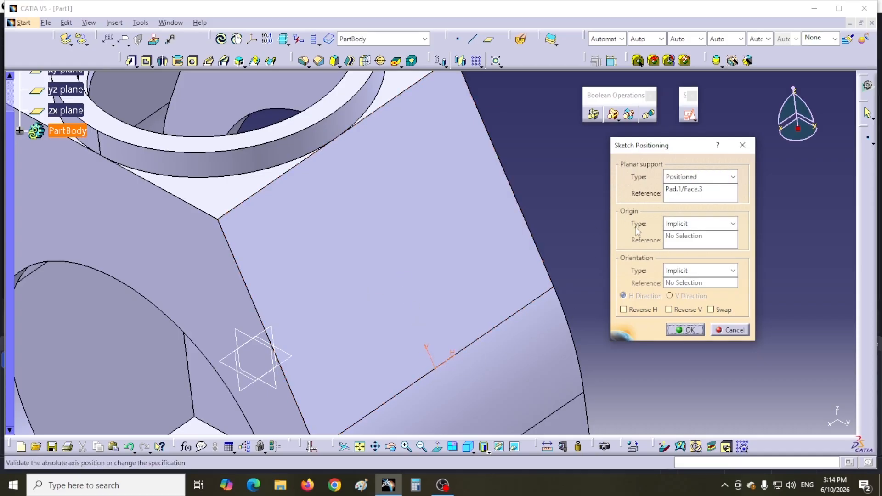
Step: Place the sketch origin at the intersection of the sloped face's upper and side edges, reverse the V direction, and enter the sketch
left_click(733, 224)
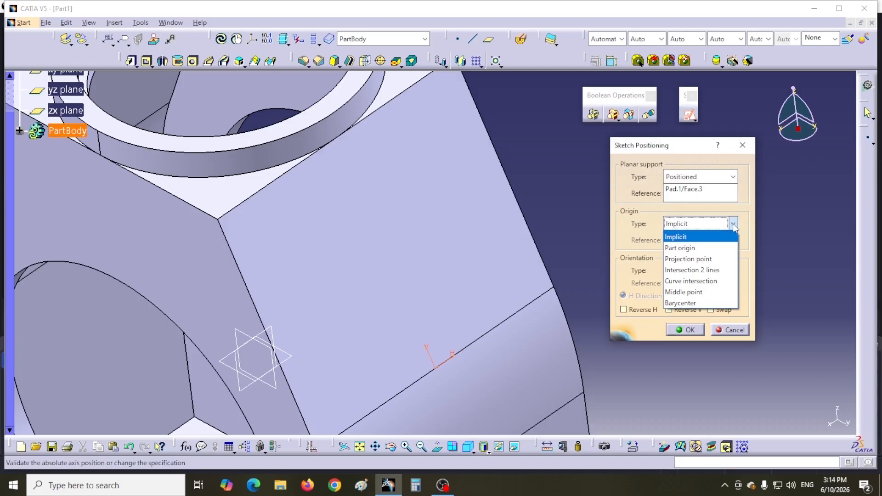
left_click(686, 270)
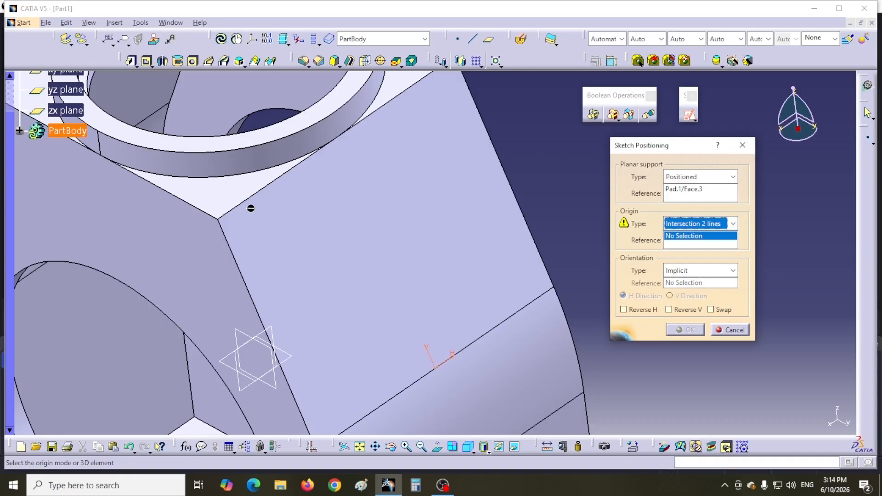
left_click(223, 230)
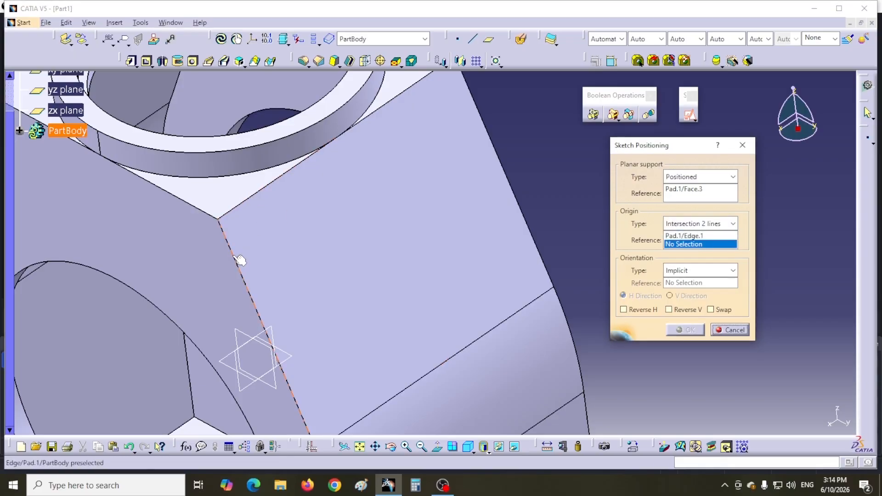
left_click(240, 260)
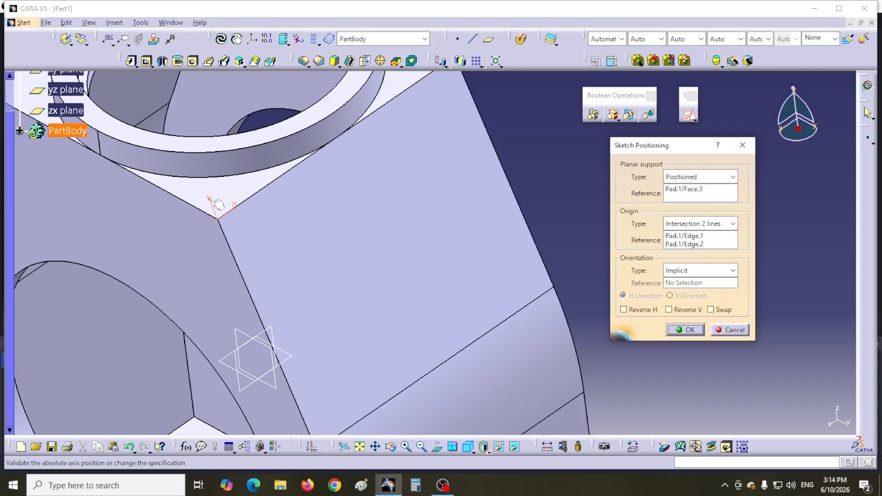
left_click(669, 310)
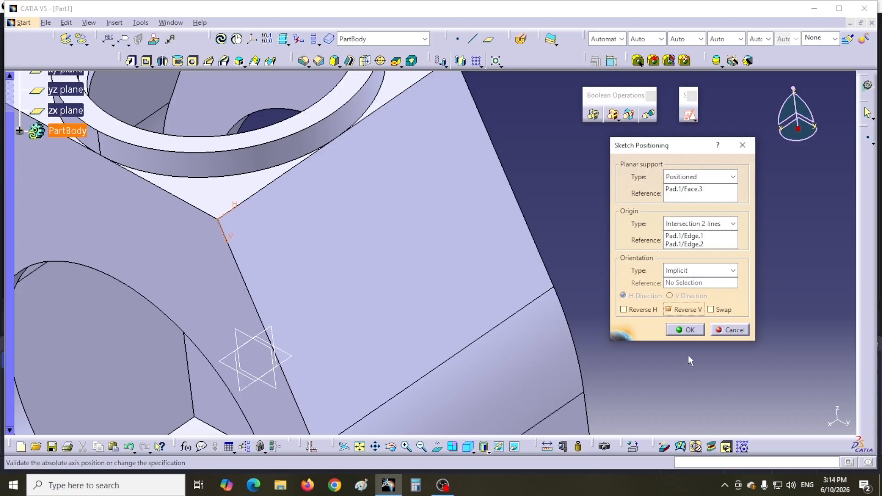
left_click(684, 329)
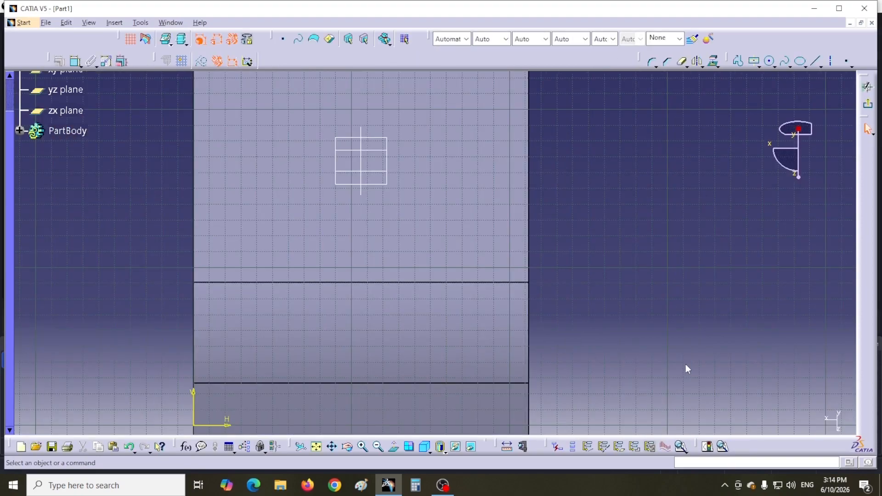
Step: Draw a centred rectangle about 152 mm wide and 113 mm high inside the sloped face
middle_click_drag(669, 336, 663, 398)
middle_click_drag(602, 328, 600, 366)
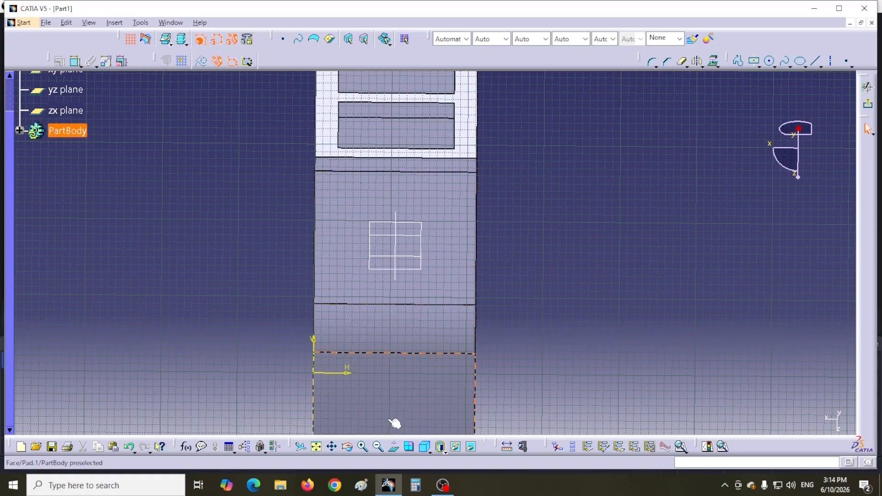
left_click(393, 446)
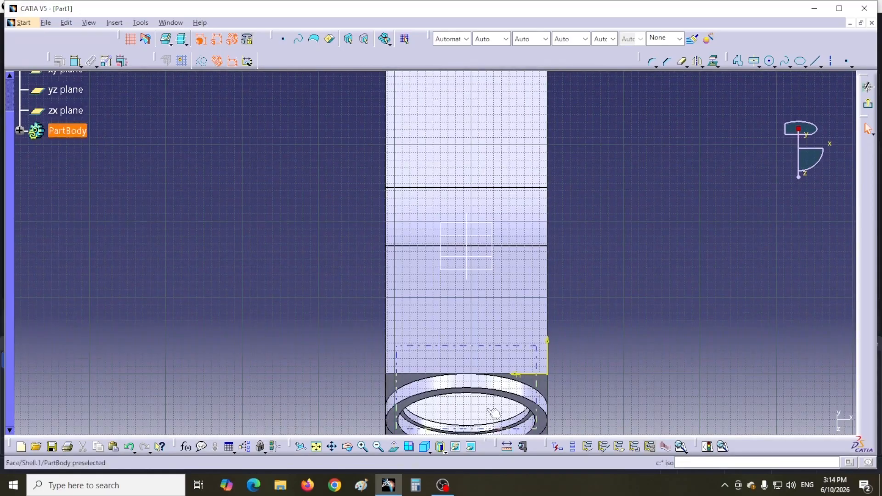
middle_click_drag(619, 314, 581, 309)
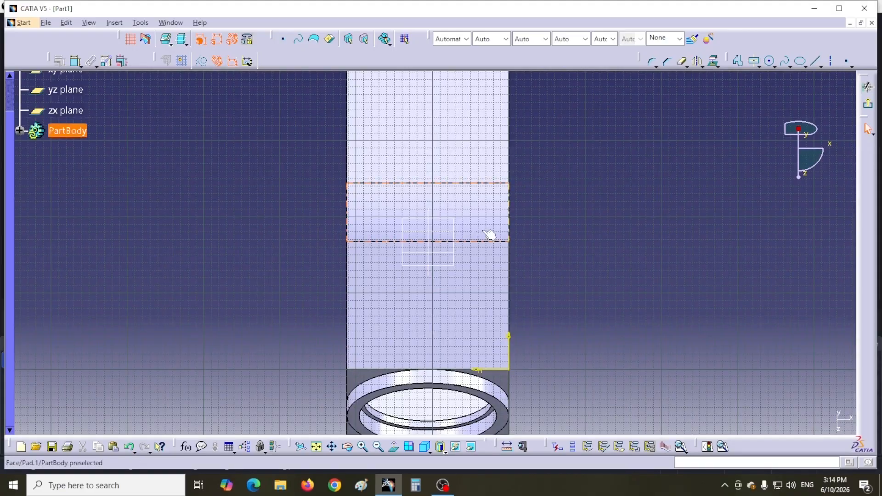
left_click(754, 61)
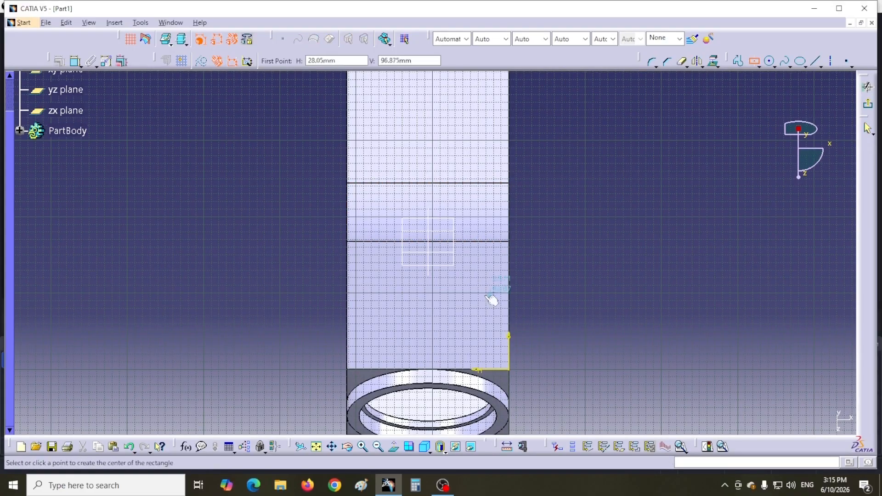
left_click(433, 303)
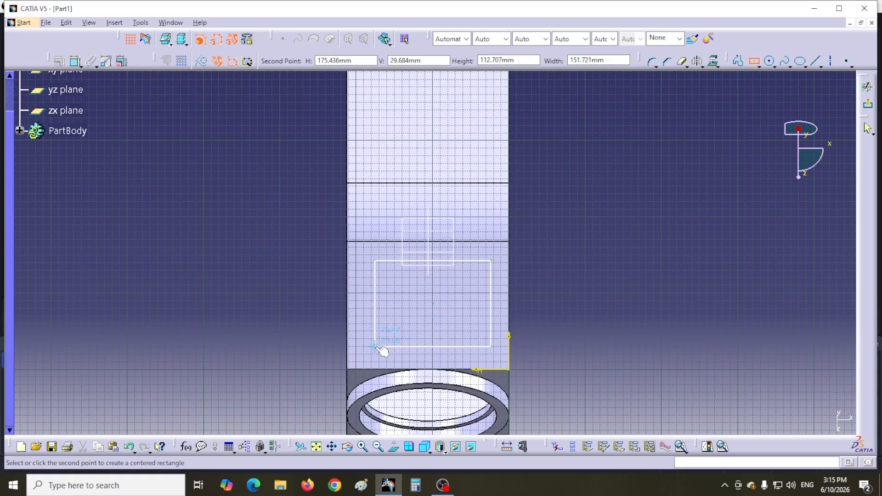
left_click(375, 346)
middle_click_drag(555, 296, 565, 271)
left_click(565, 272)
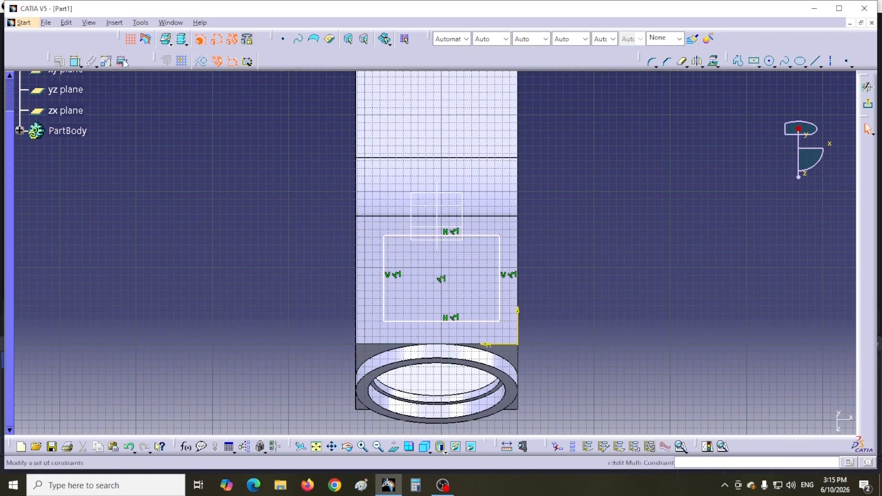
Step: Dimension the height of the rectangle on the sloped face and set it to 130 mm
left_click(74, 61)
left_click(384, 294)
left_click(320, 274)
double_click(322, 275)
type("130")
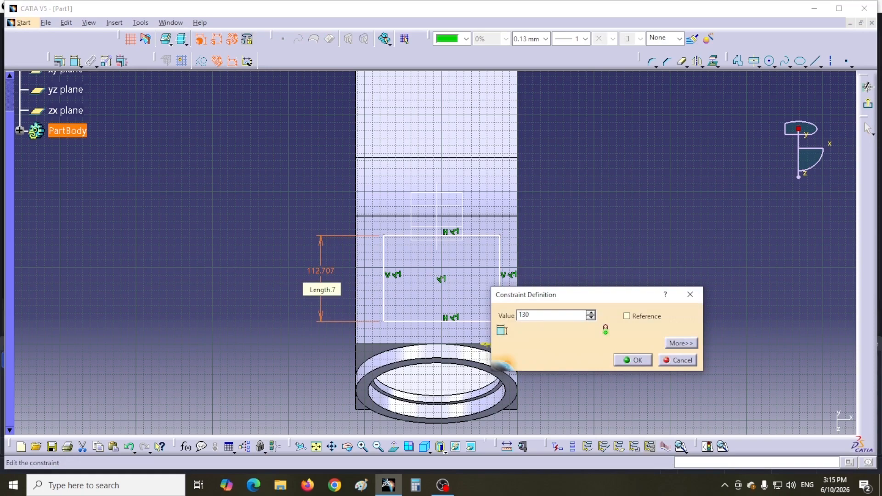
key("Return")
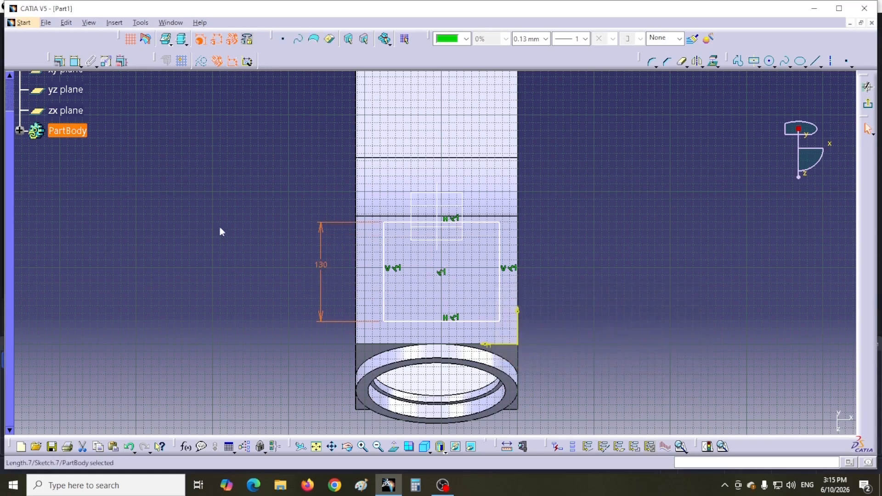
Step: Dimension the width of the rectangle along its lower edge and set it to 130 mm
left_click(59, 60)
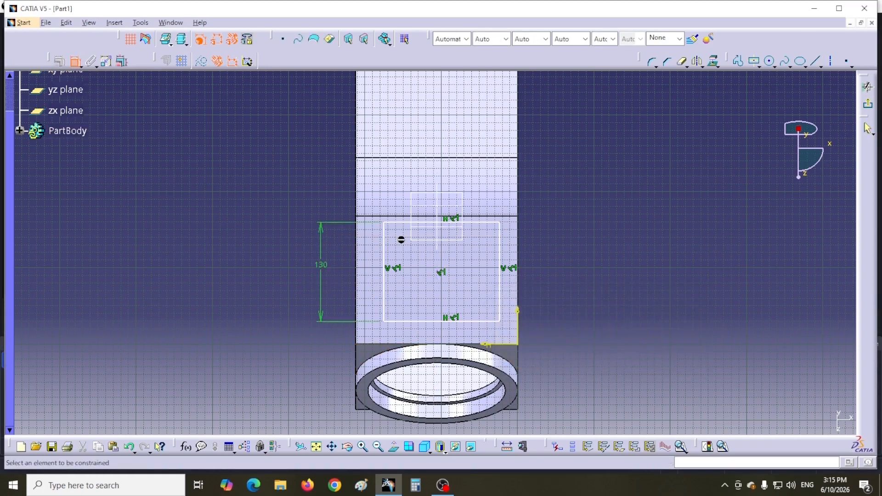
left_click(411, 322)
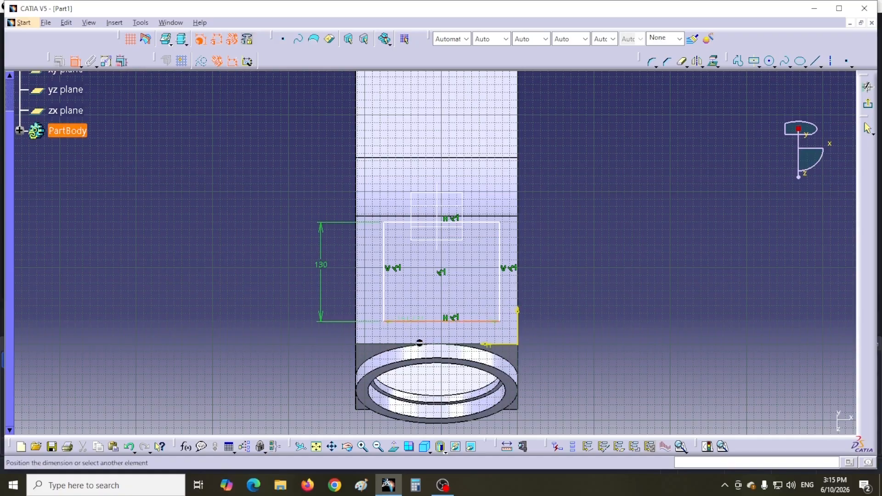
left_click(411, 331)
double_click(411, 331)
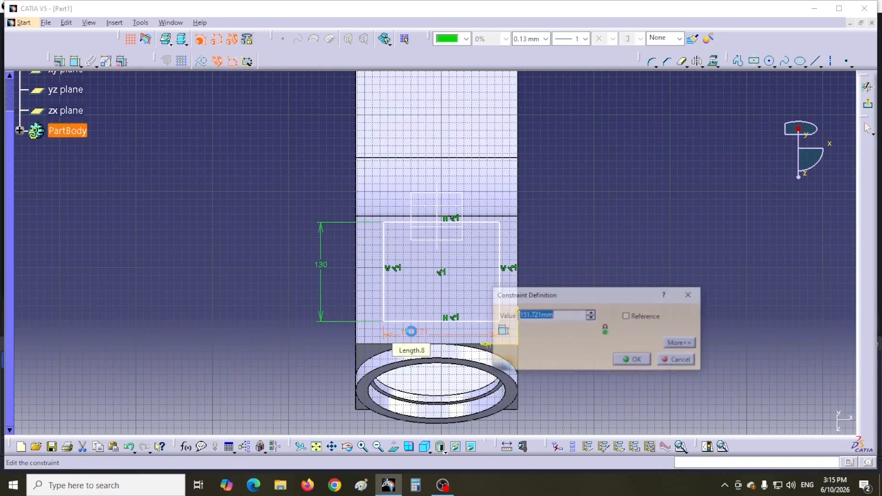
type("130")
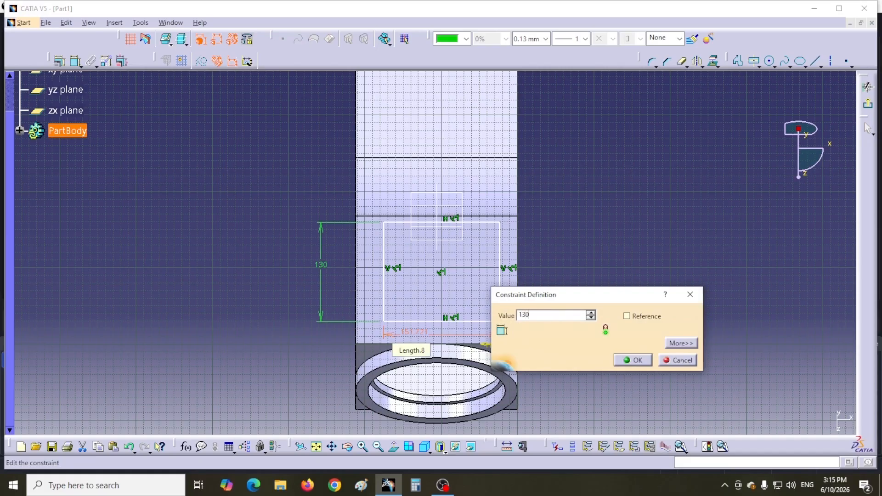
left_click(632, 360)
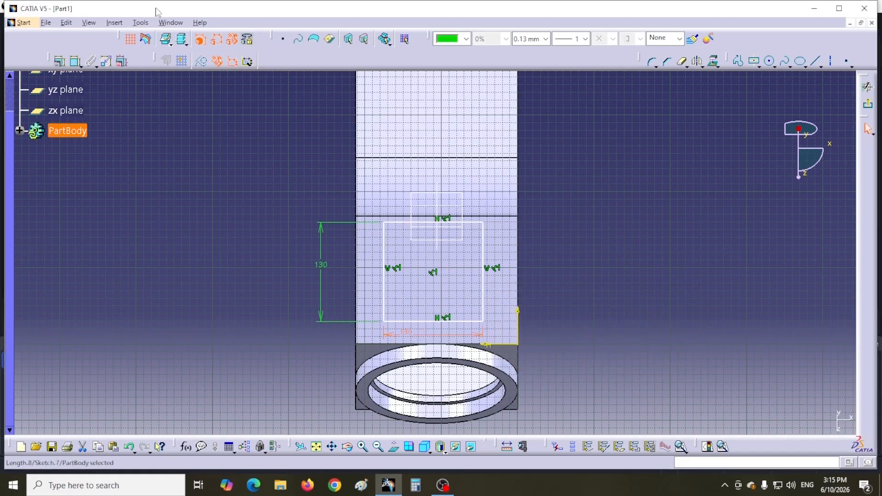
Step: Examine the reference drawing's front and side views for the sloped-face window's position, and return to the part sketch
left_click(168, 23)
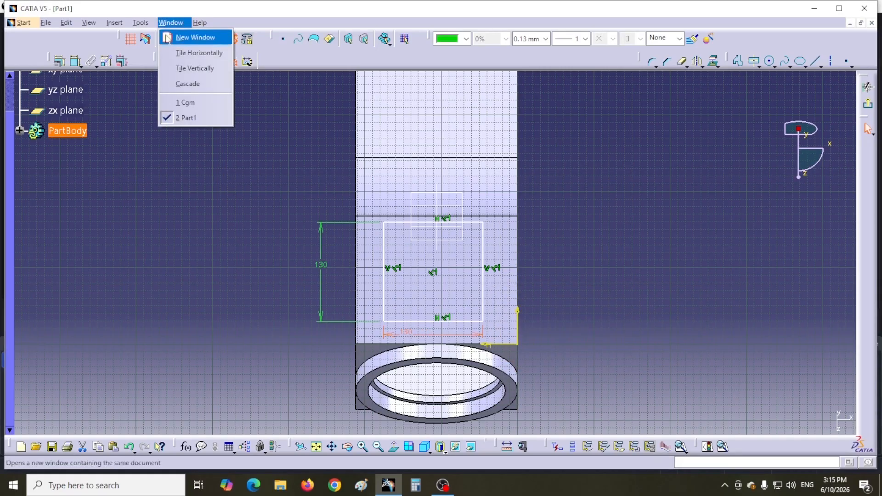
left_click(186, 102)
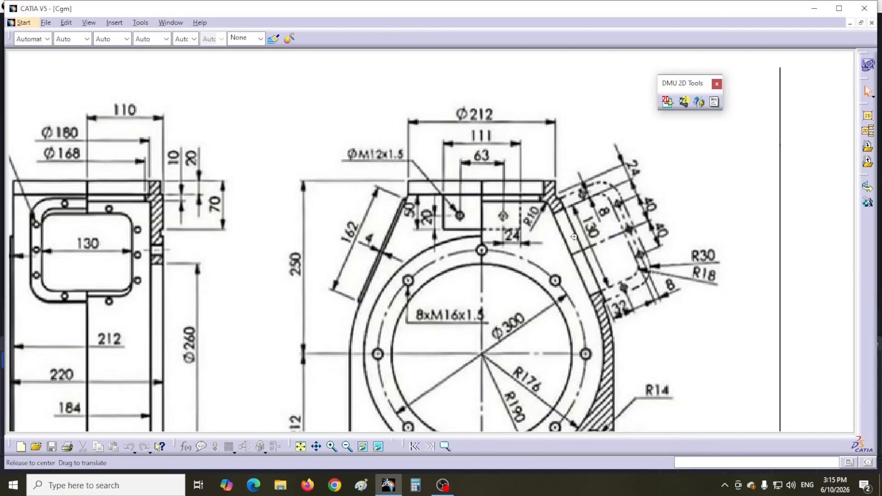
middle_click_drag(574, 236, 535, 259)
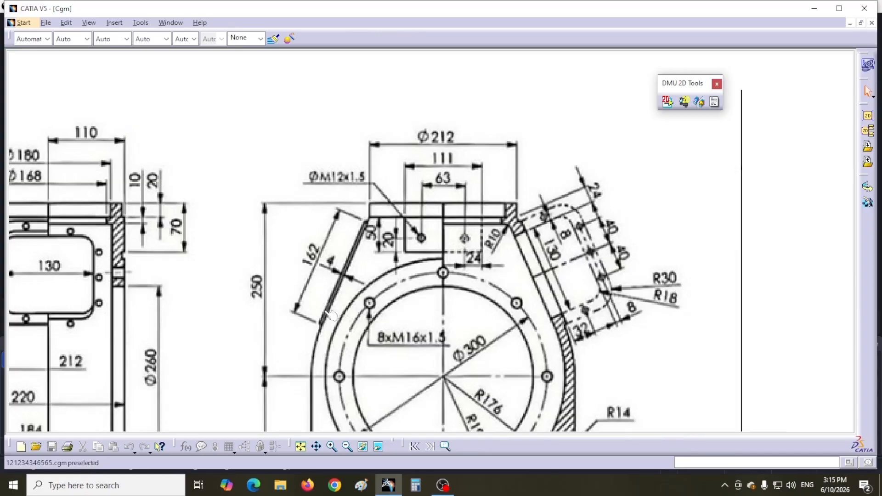
middle_click_drag(228, 322, 460, 228)
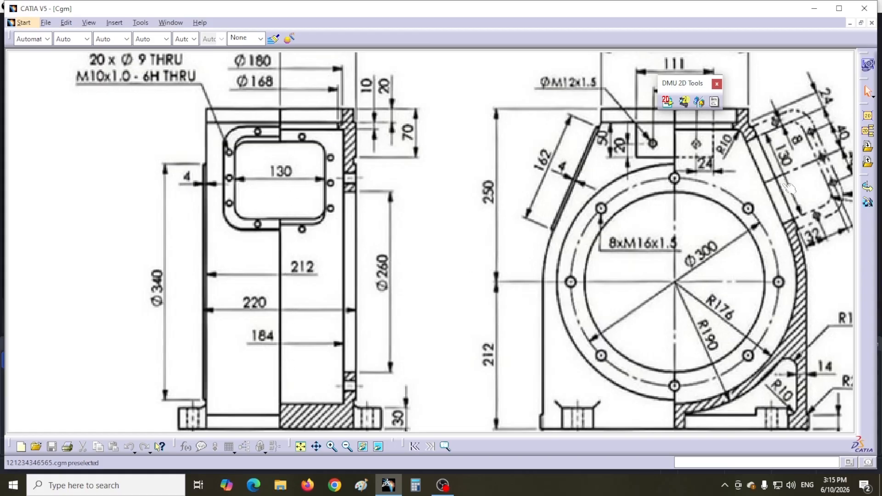
left_click(169, 22)
left_click(177, 123)
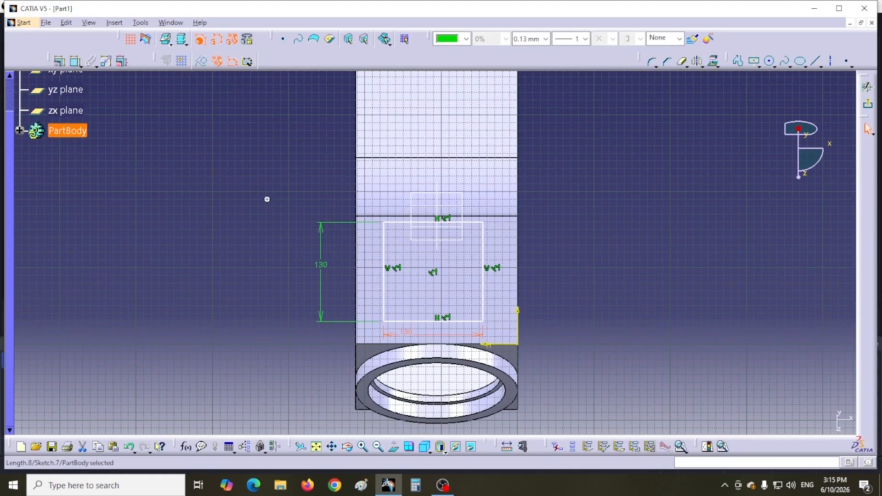
Step: Constrain the rectangle's two vertical sides to each other, allowing a symmetry line for the constraint
left_click(76, 62)
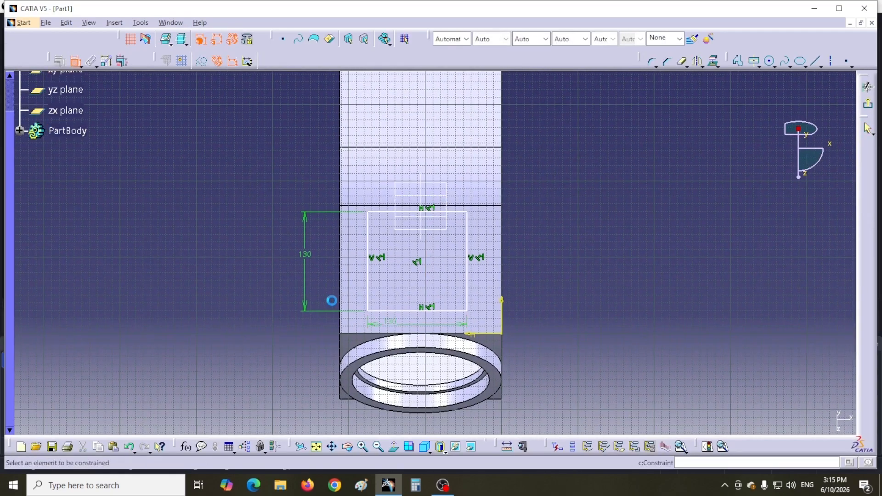
left_click(370, 286)
left_click(467, 297)
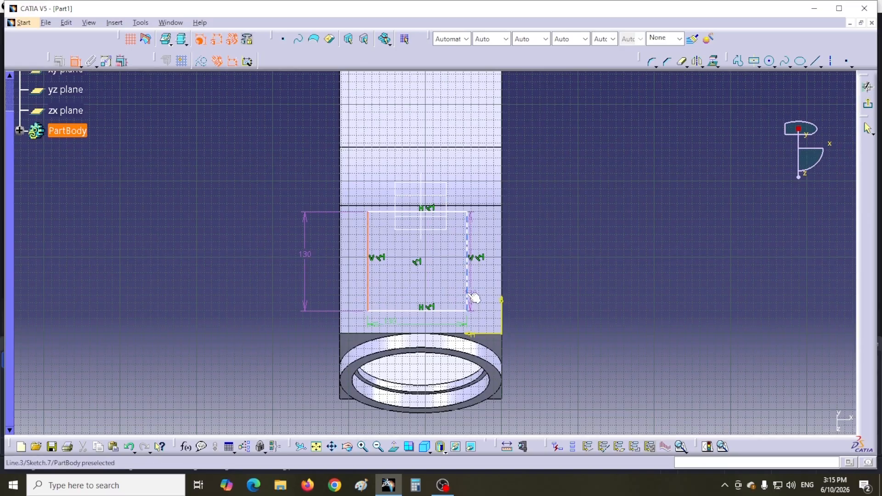
right_click(260, 274)
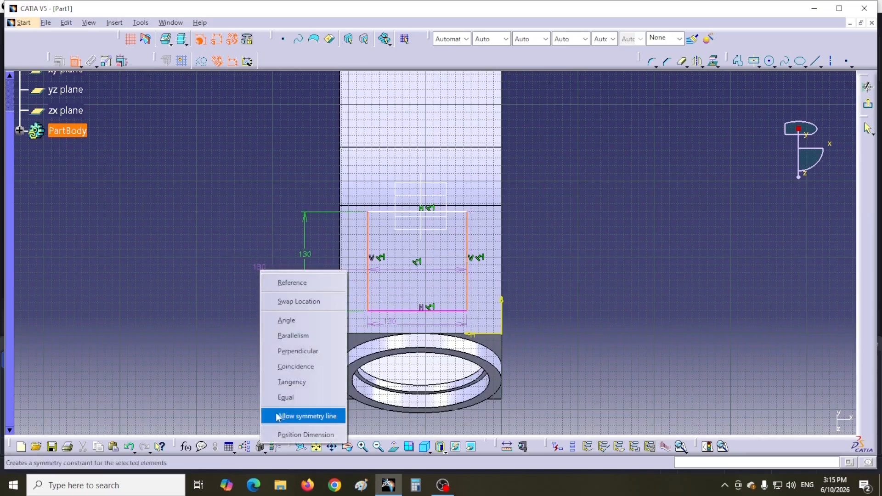
Step: Make the square's vertical sides symmetric about the centre plane and set its edge nearest the ring 24 mm from the sloped face's edge
left_click(293, 415)
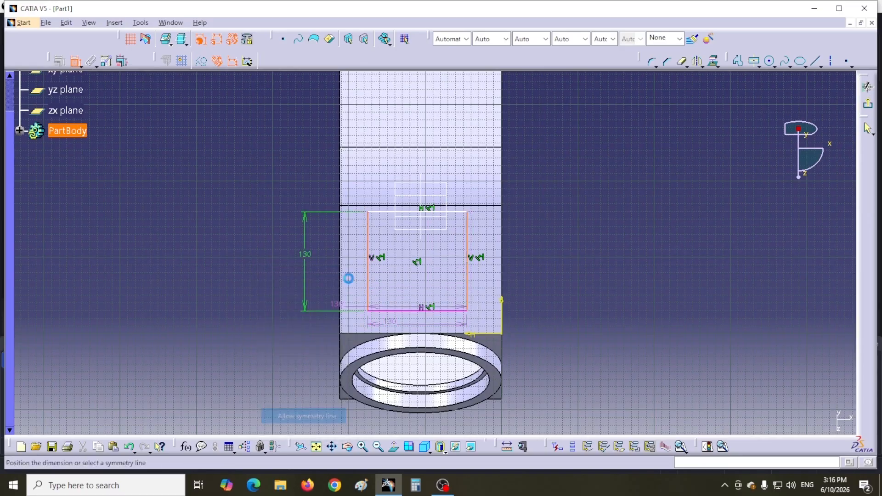
left_click(427, 192)
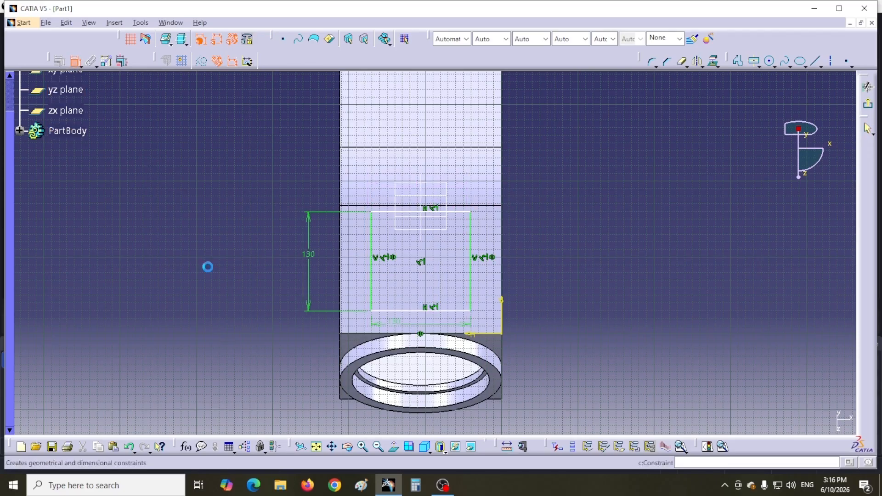
left_click(399, 312)
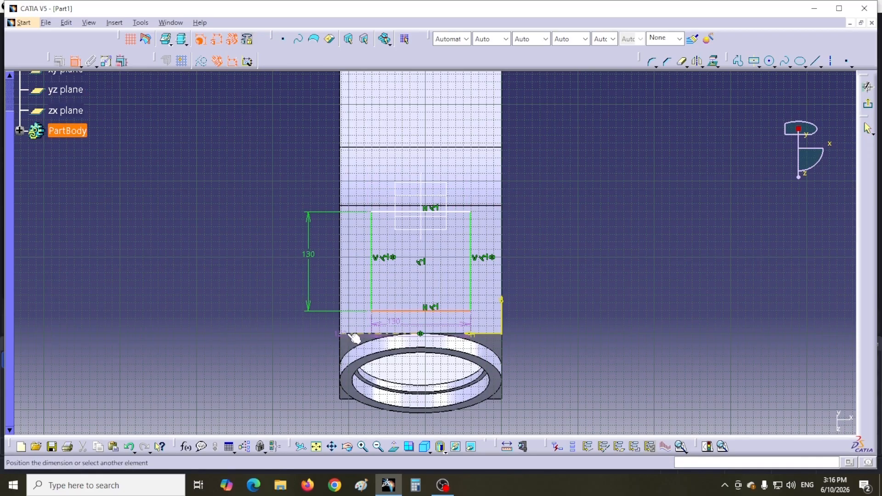
left_click(496, 334)
left_click(561, 284)
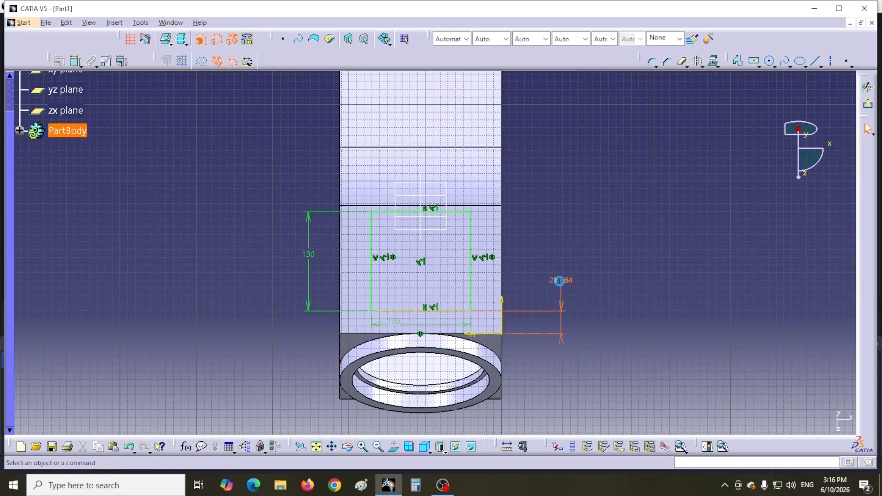
double_click(559, 280)
type("2")
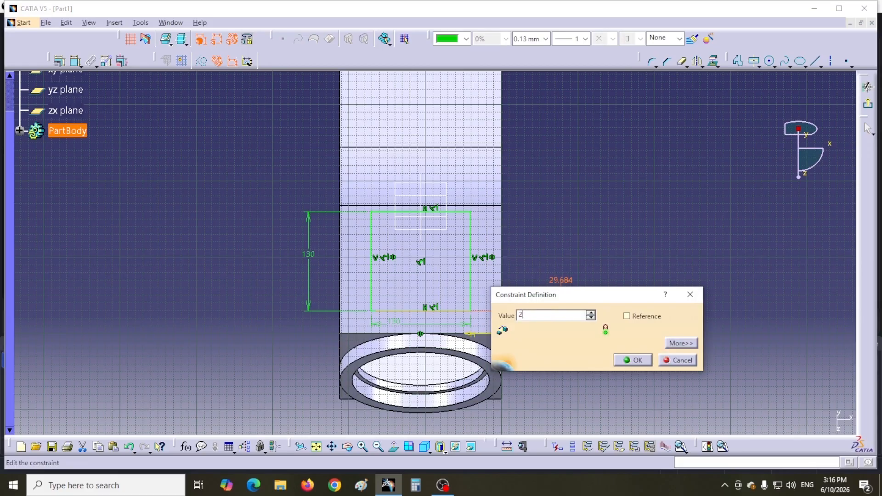
type("4")
key("Return")
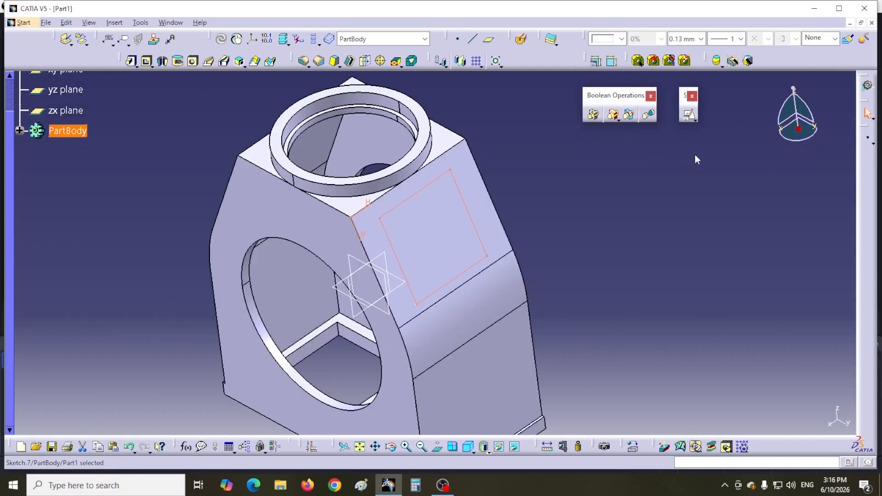
left_click(599, 213)
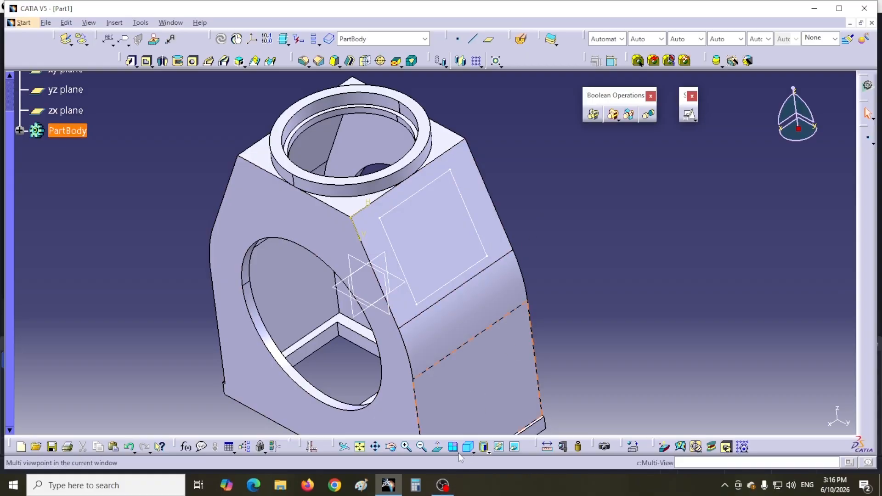
Step: Cut a pocket 20 mm deep from the square sketch on the sloped face, using the Dimension limit type
left_click(471, 449)
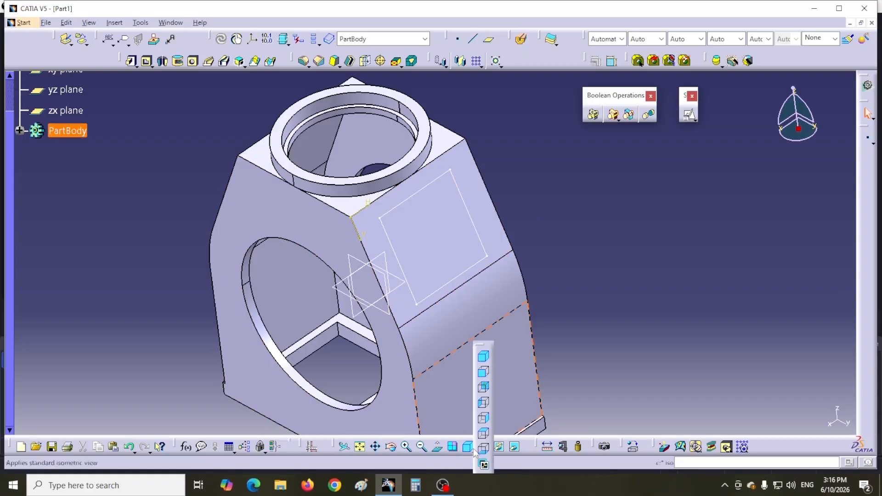
left_click(490, 421)
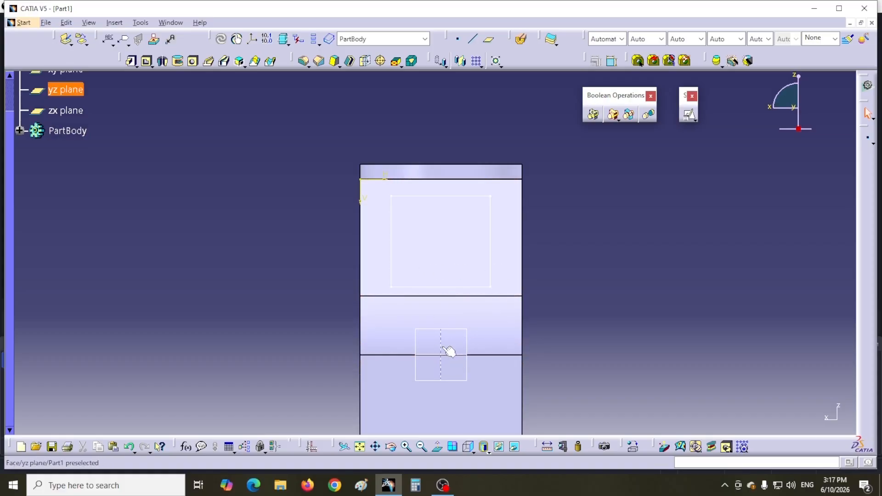
left_click(485, 448)
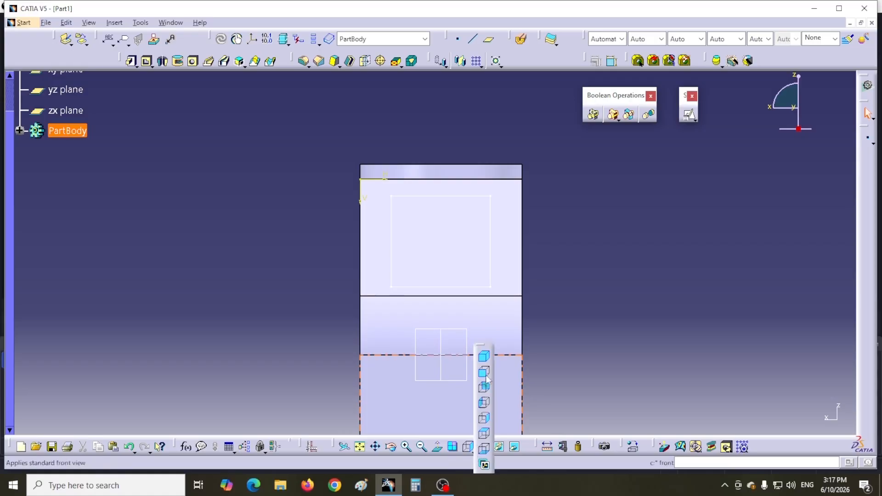
left_click(483, 356)
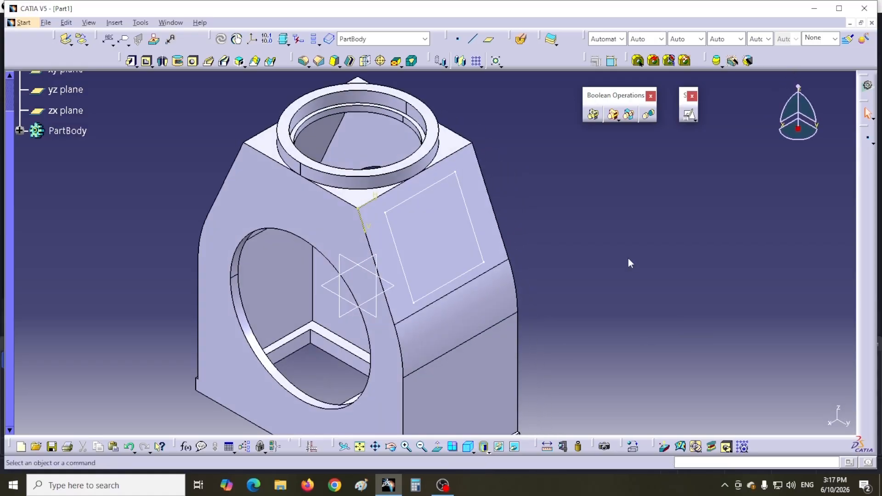
left_click(146, 63)
left_click_drag(207, 210, 685, 176)
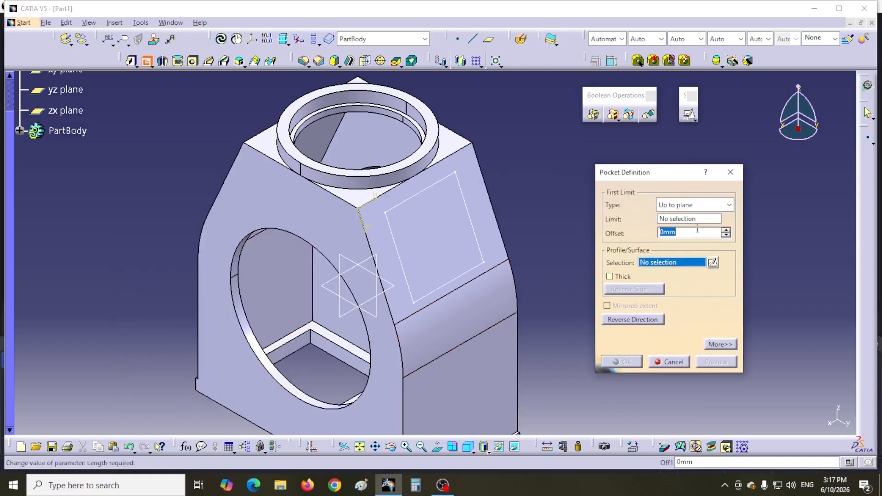
left_click(702, 205)
left_click(668, 220)
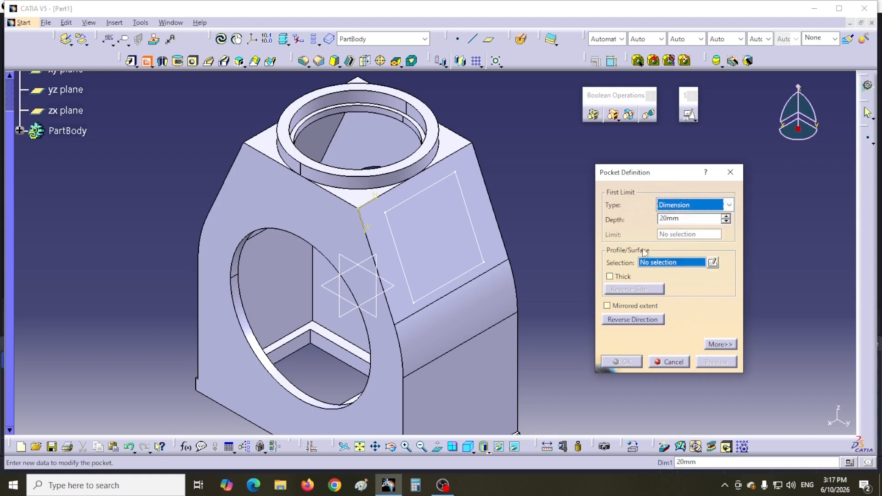
left_click(448, 286)
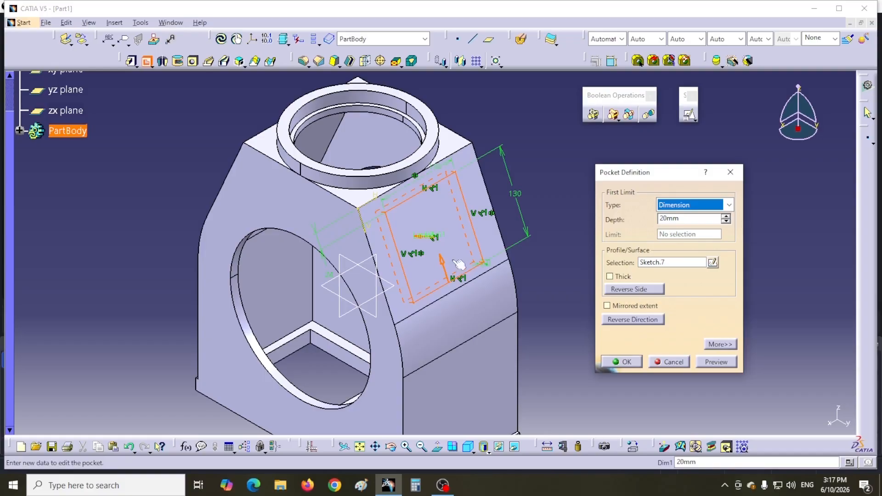
left_click(623, 361)
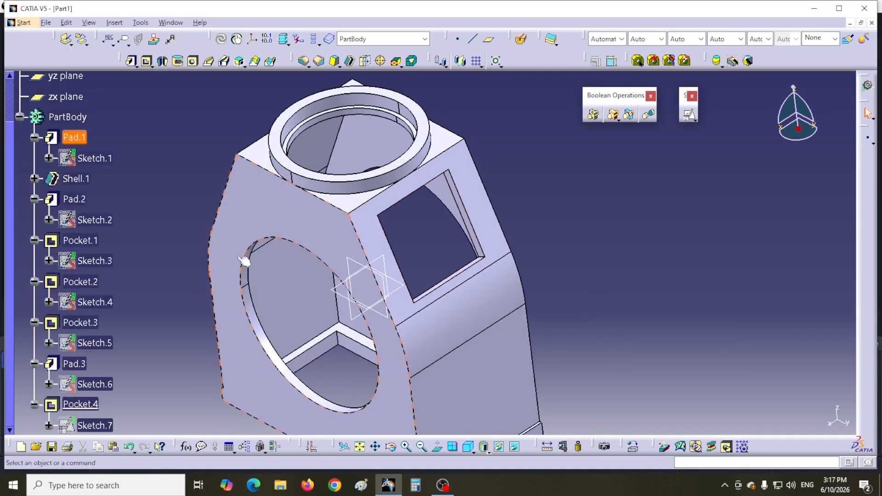
Step: Mirror the square pocket about the zx plane onto the opposite sloped face
left_click(464, 209)
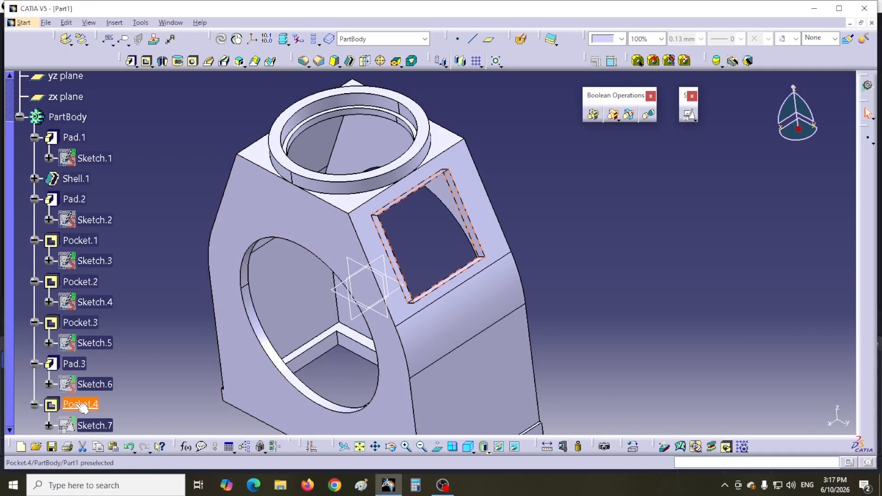
left_click(458, 64)
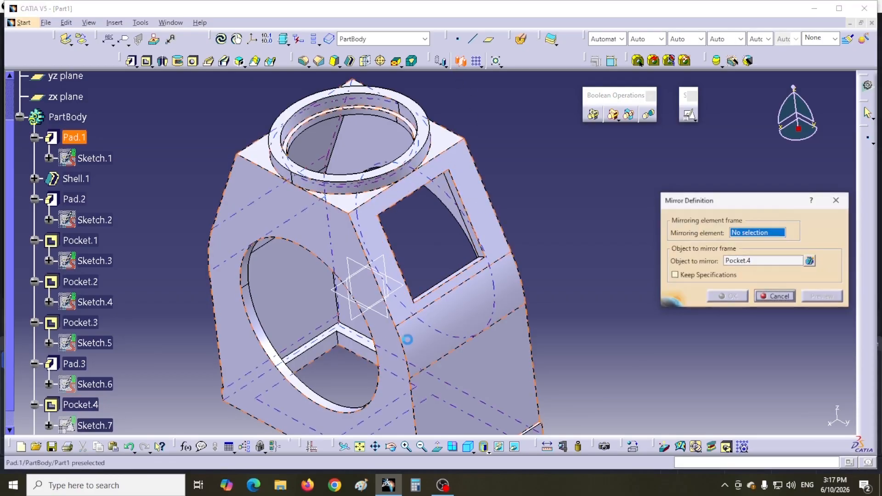
left_click(357, 323)
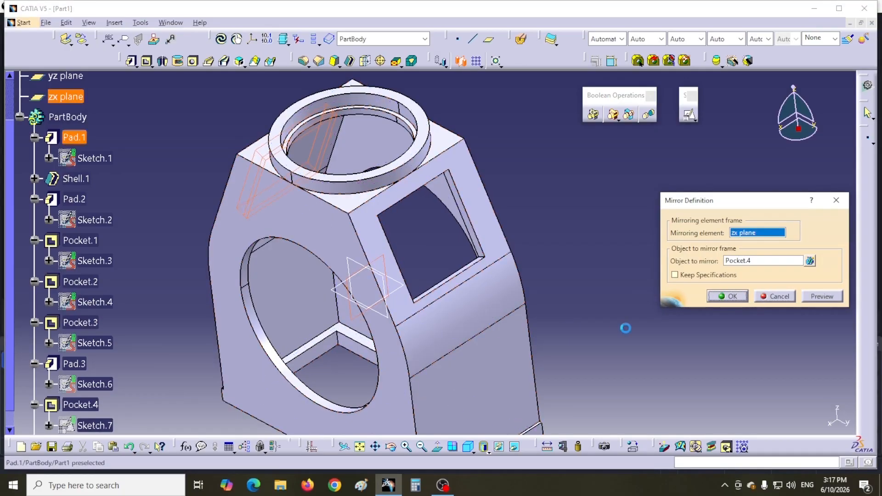
left_click(728, 296)
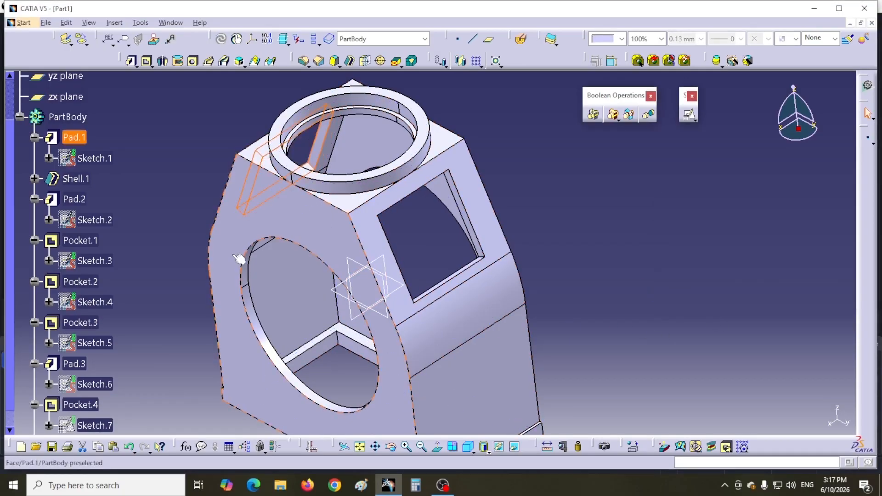
mouse_move(167, 199)
middle_mouse_down()
mouse_move(230, 197)
mouse_move(436, 252)
mouse_move(459, 269)
mouse_move(453, 257)
mouse_move(276, 202)
mouse_move(520, 210)
mouse_move(513, 199)
mouse_move(522, 196)
mouse_move(521, 206)
middle_mouse_up()
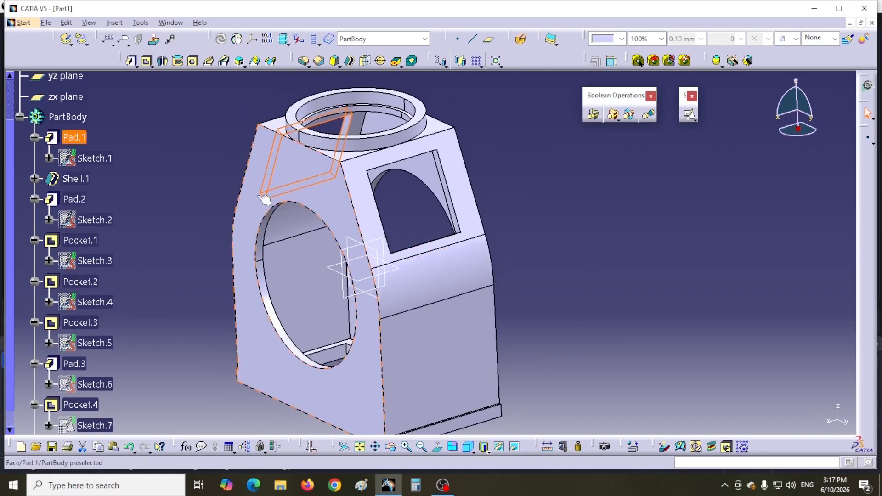
Step: Examine the Cgm reference drawing for the dimensions of the round flange around the large opening, and return to Part1
key("ctrl+Tab")
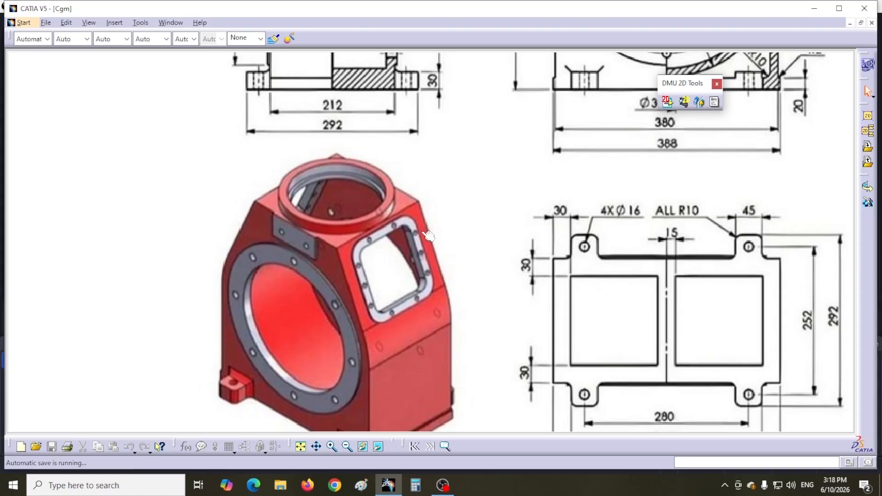
mouse_move(444, 228)
middle_mouse_down()
mouse_move(423, 177)
mouse_move(370, 179)
mouse_move(356, 224)
mouse_move(409, 455)
mouse_move(428, 161)
middle_mouse_up()
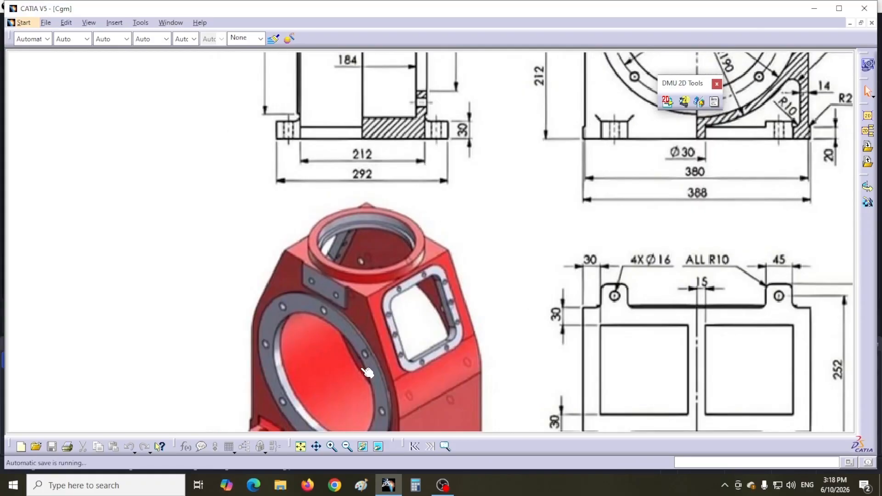
middle_click_drag(396, 202, 465, 332)
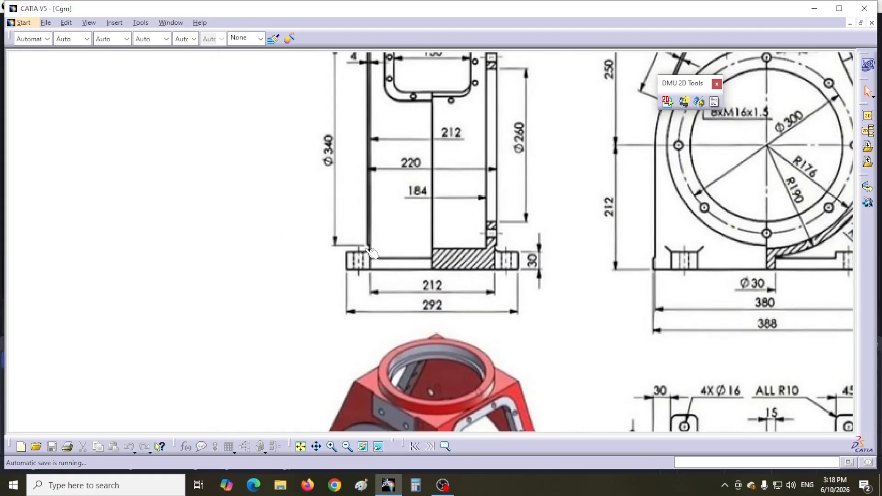
middle_click_drag(305, 191, 312, 272)
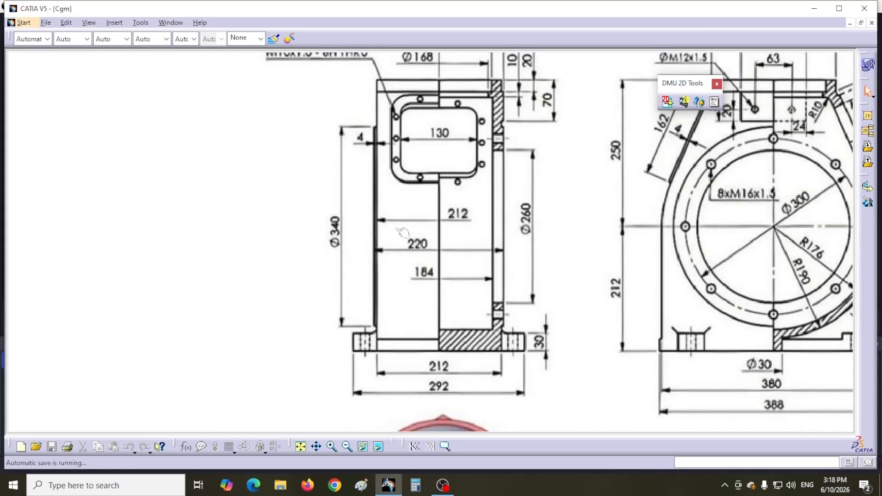
left_click(167, 22)
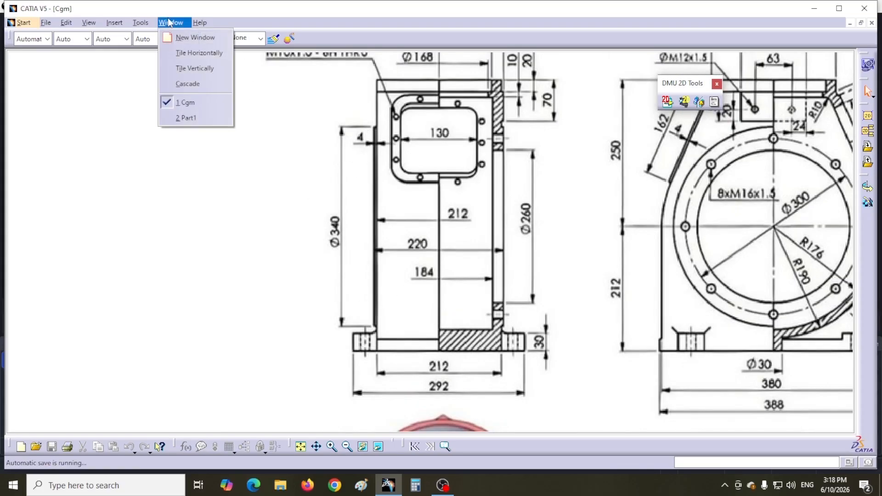
left_click(189, 118)
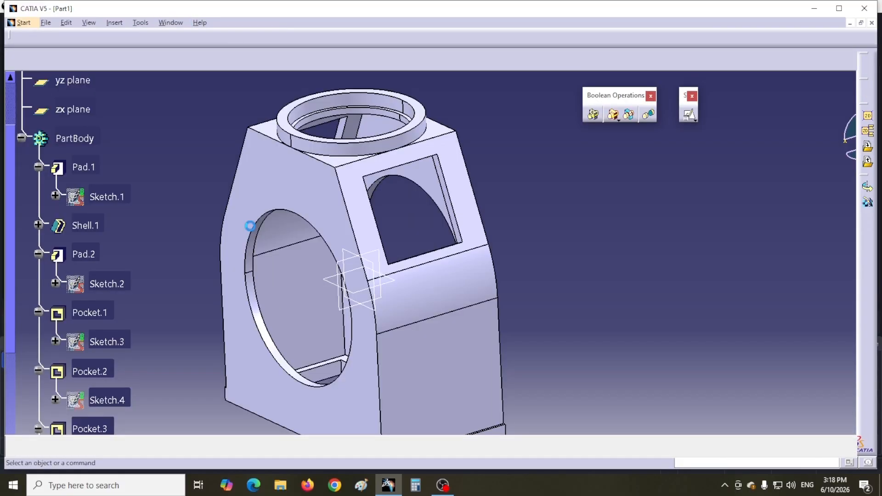
Step: Start a sketch on the flat wall with the large round opening and project the opening's circular edge into it
left_click(310, 197)
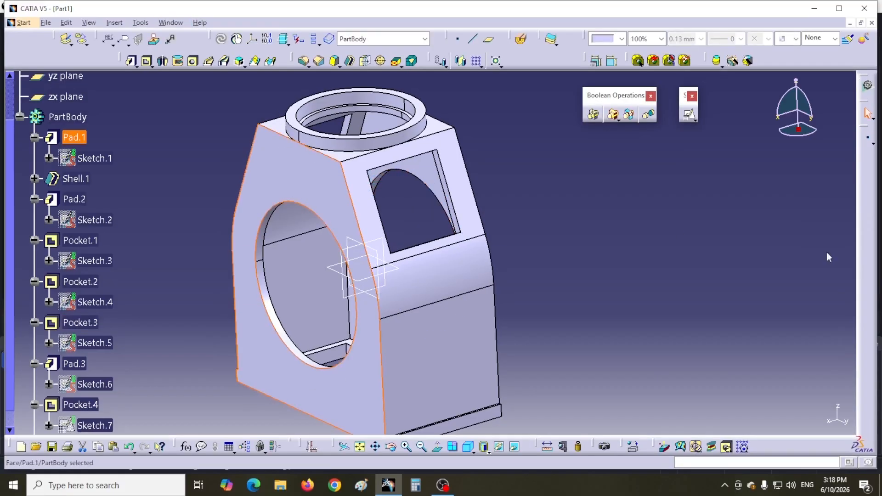
left_click(688, 115)
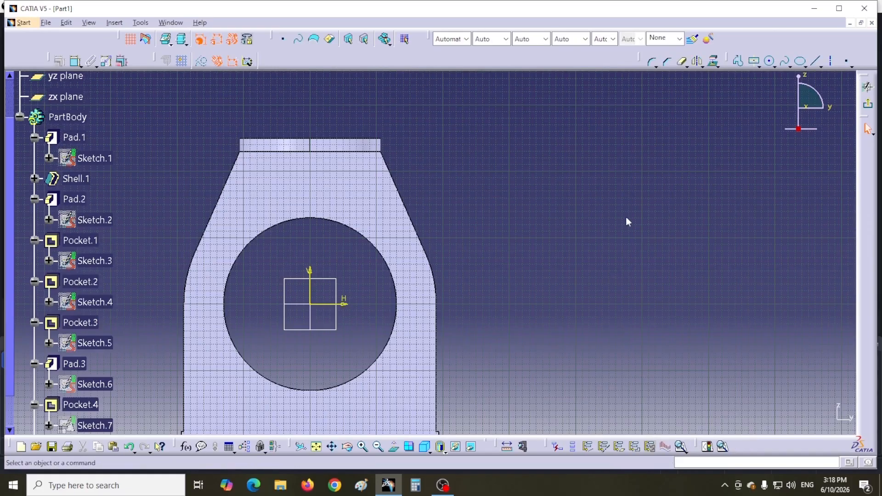
left_click(713, 61)
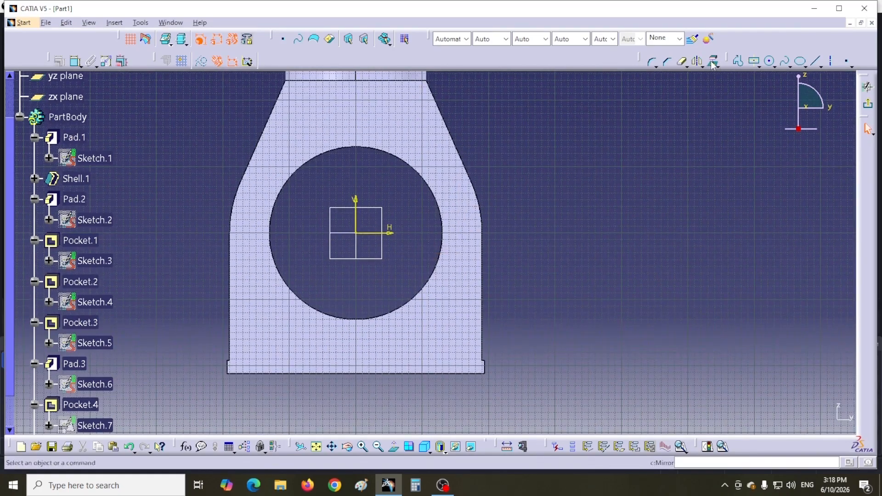
left_click(416, 296)
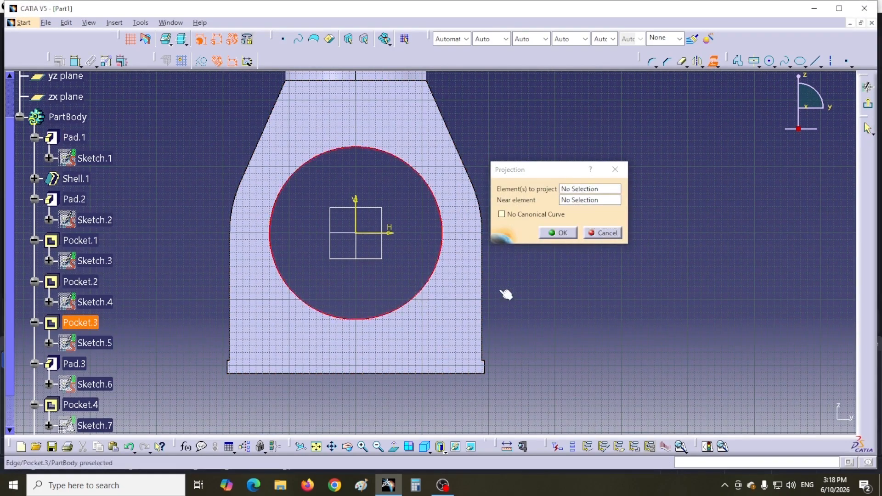
left_click(556, 233)
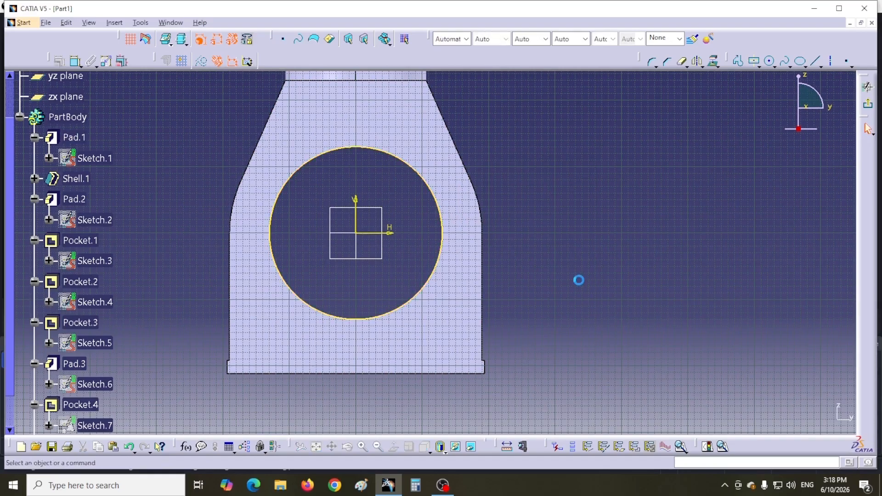
Step: Draw a circle centred on the sketch origin around the projected opening edge and set its diameter to 340 mm
left_click(770, 63)
left_click(355, 233)
left_click(332, 340)
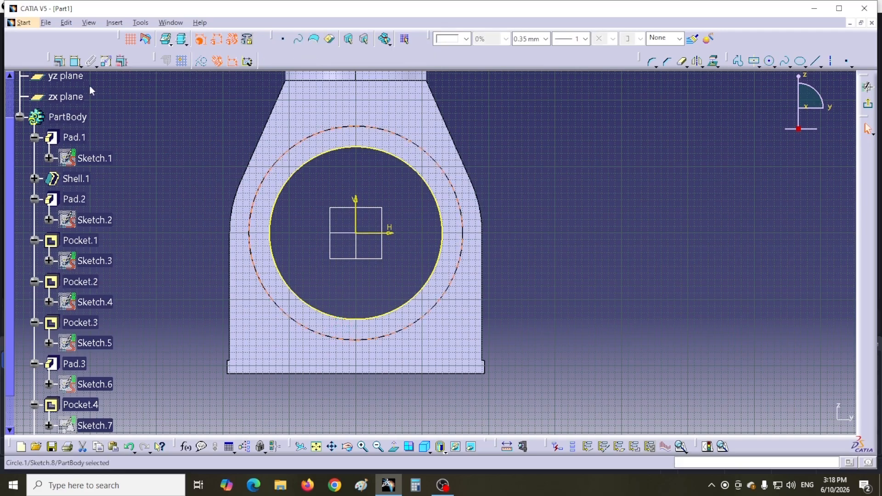
left_click(73, 63)
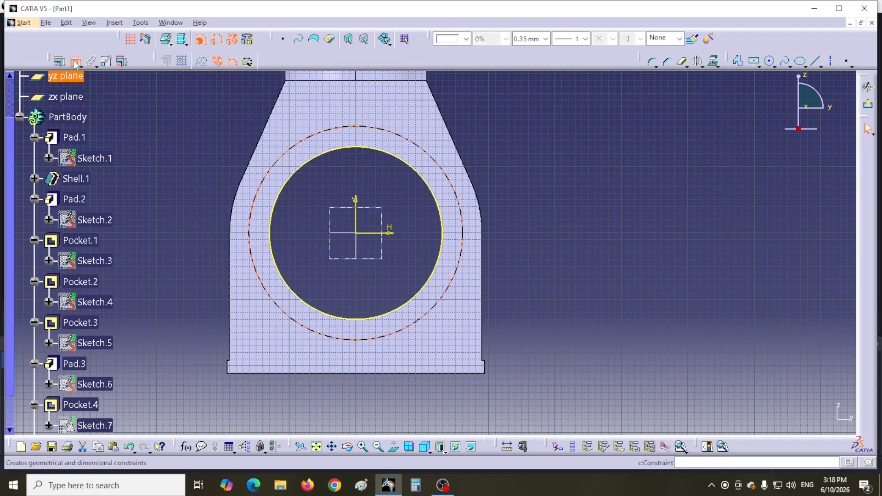
left_click(260, 185)
left_click(181, 146)
double_click(183, 146)
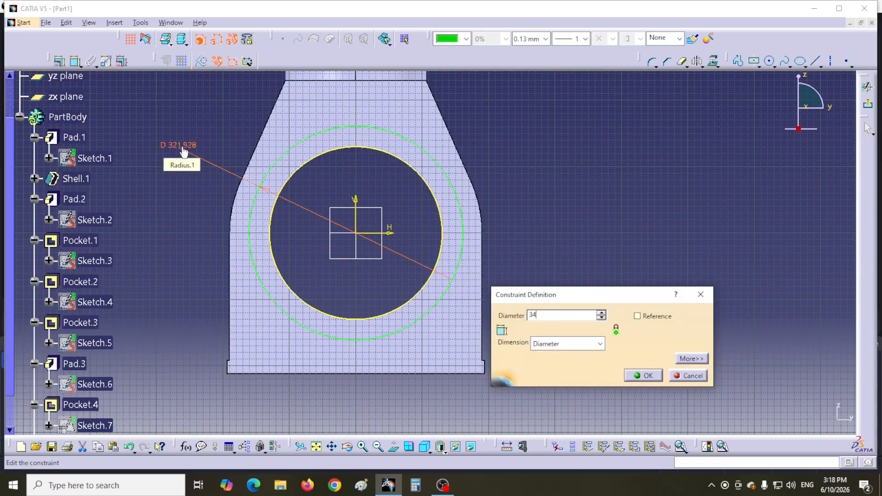
type("340")
key("Return")
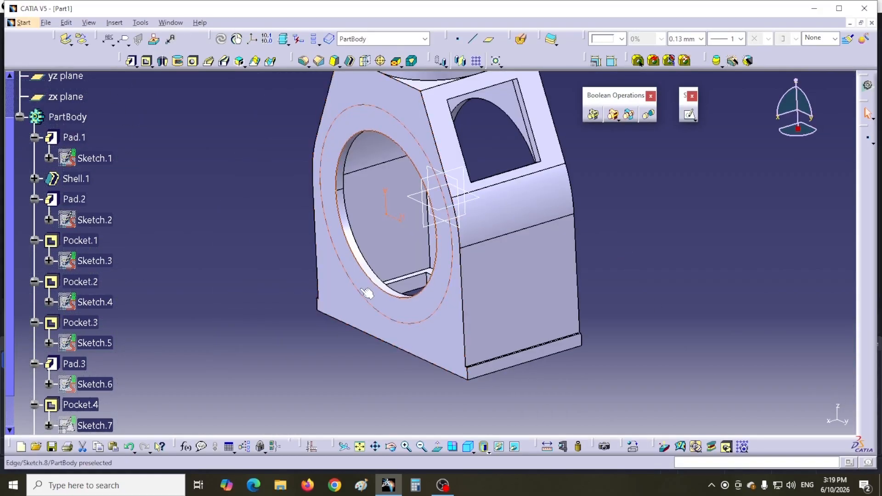
Step: Pad the 340 mm ring sketch around the large round opening by 4 mm
left_click(131, 61)
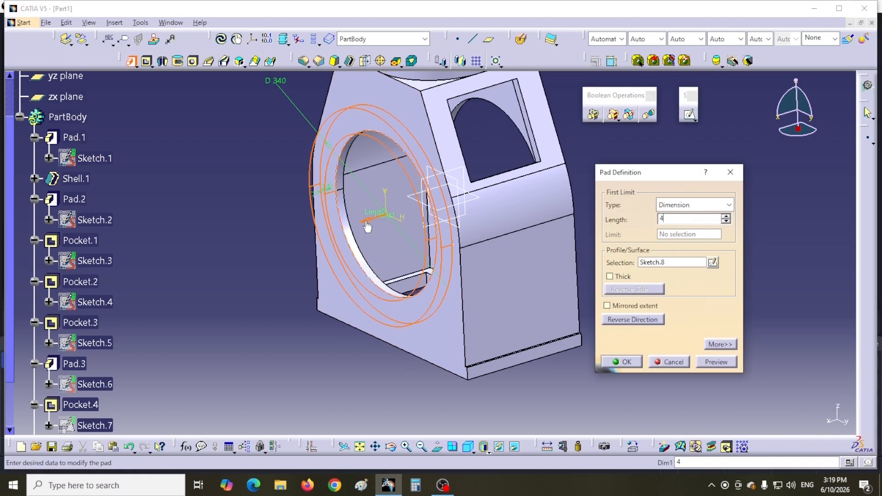
left_click(612, 366)
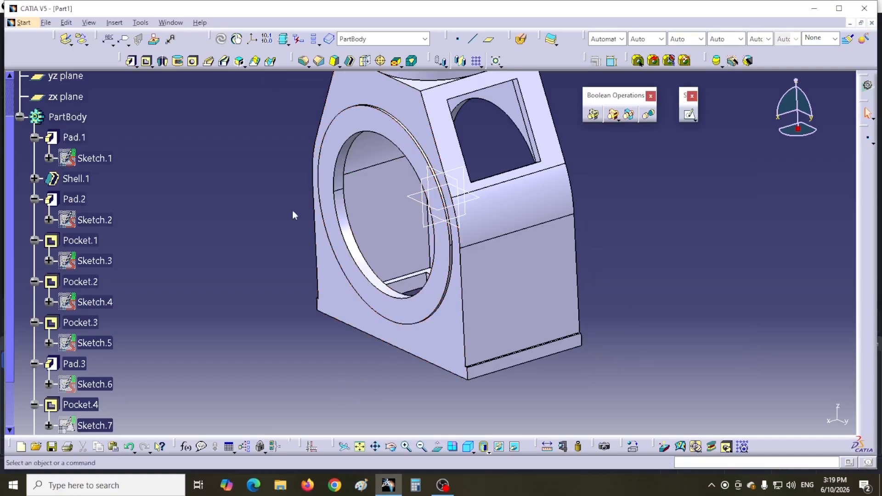
Step: Mirror the round flange pad about the yz plane onto the opposite flat wall
middle_click_drag(247, 329, 216, 277)
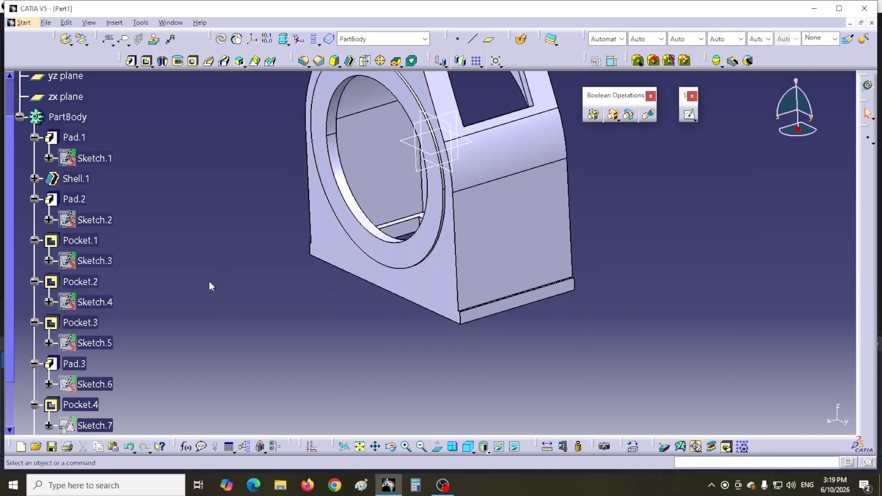
scroll(163, 330, "down", 5)
left_click(73, 320)
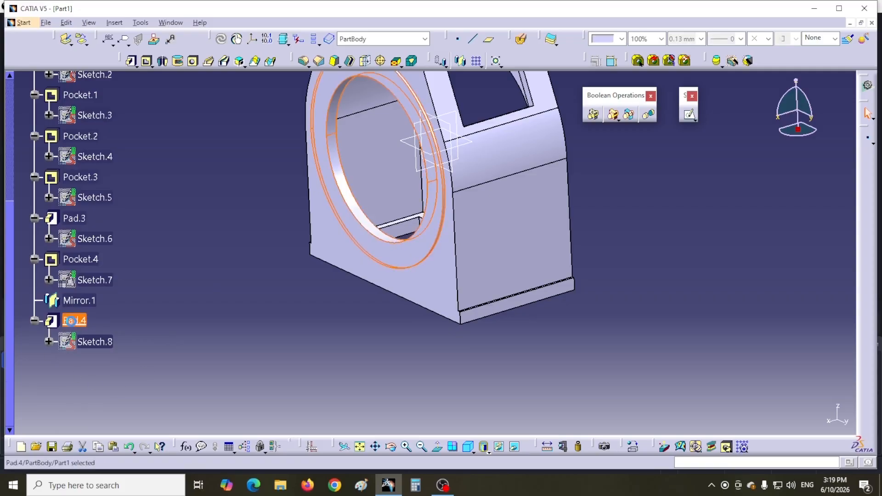
middle_click_drag(182, 351, 179, 387)
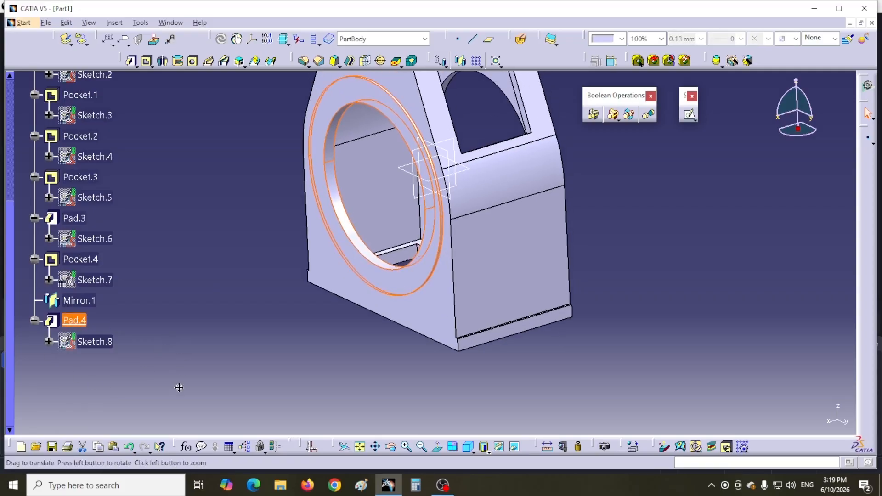
left_click(461, 61)
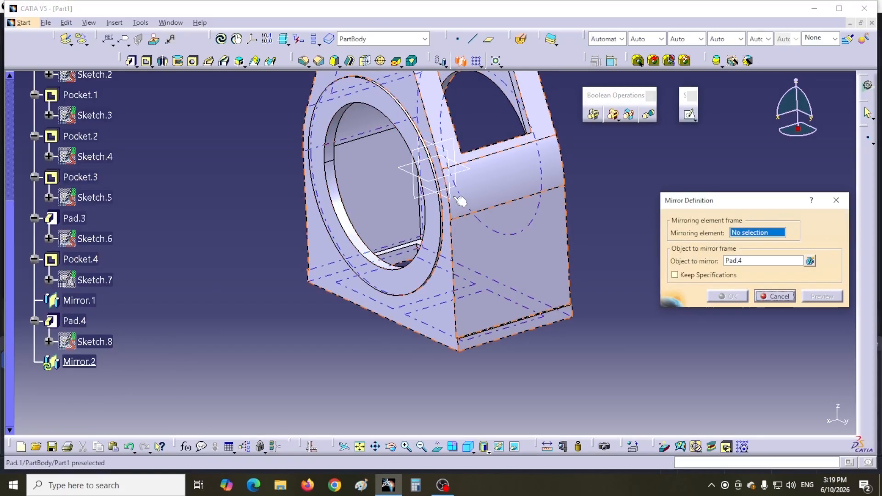
left_click(456, 196)
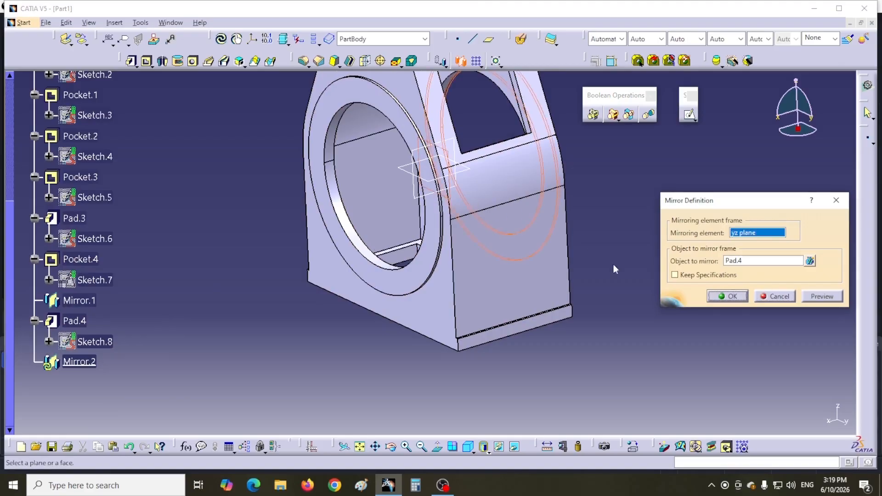
left_click(727, 296)
Step: Examine the Cgm reference drawing for the corner radii of the windows on the sloped faces, and return to Part1
middle_click_drag(621, 189, 456, 250)
left_click(632, 297)
middle_click_drag(398, 226, 480, 357)
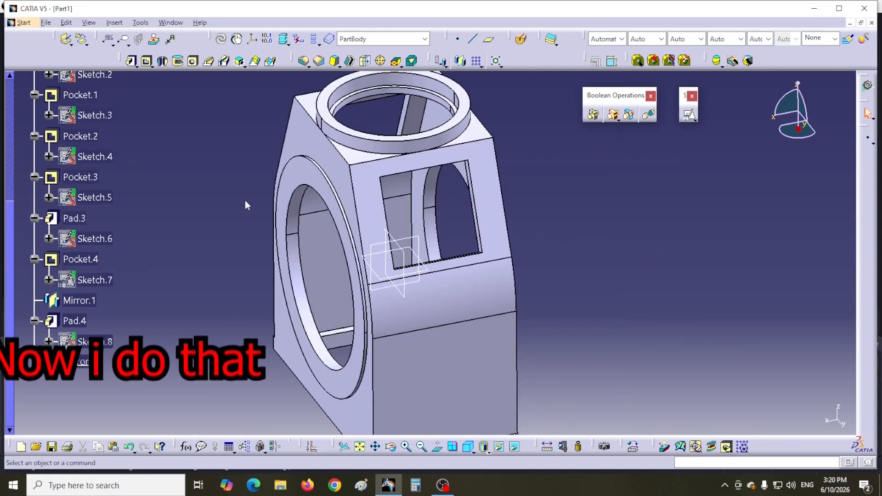
middle_click_drag(247, 206, 251, 185)
mouse_move(337, 214)
middle_mouse_down()
mouse_move(415, 181)
mouse_move(396, 140)
mouse_move(323, 206)
middle_mouse_up()
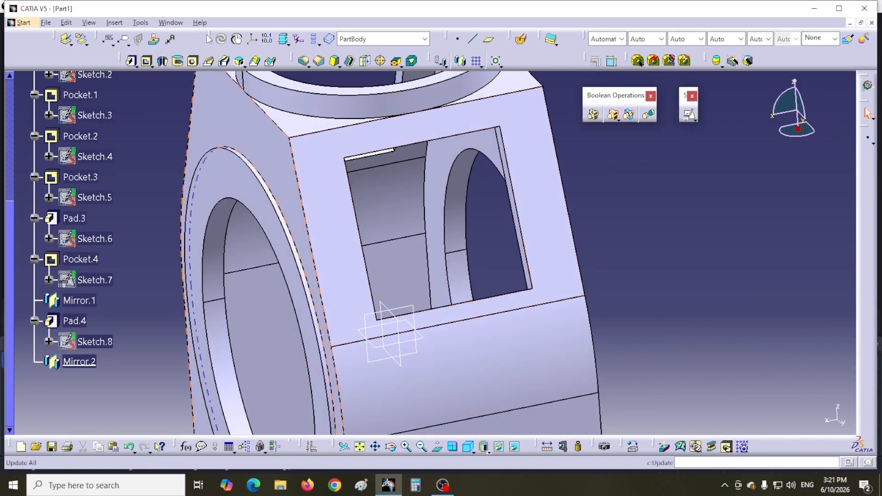
left_click(173, 22)
left_click(185, 103)
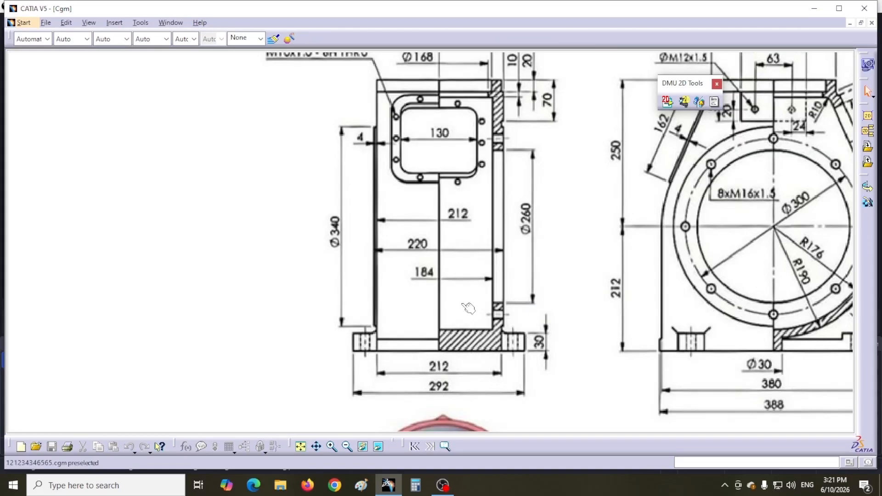
middle_click_drag(469, 308, 393, 328)
middle_click_drag(544, 238, 418, 271)
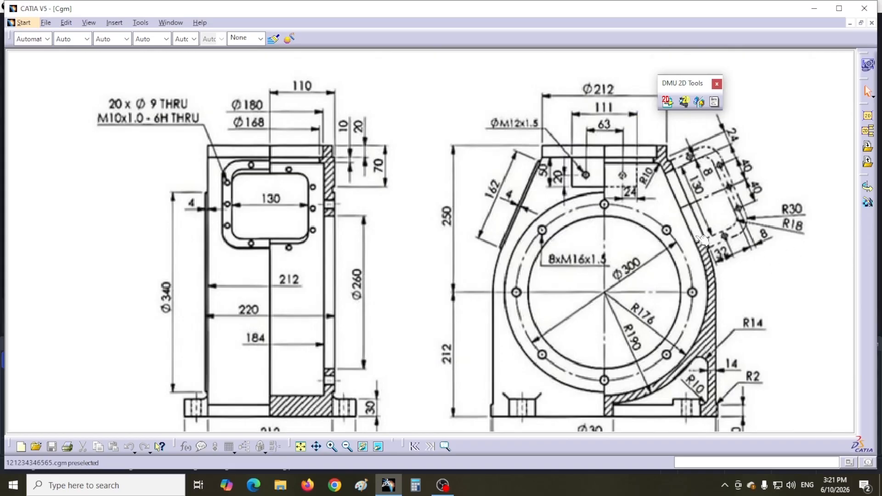
left_click(171, 23)
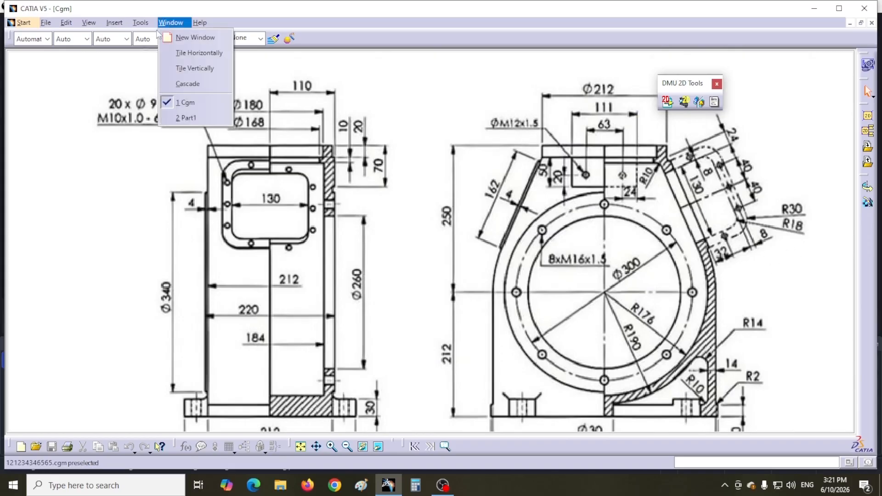
left_click(190, 116)
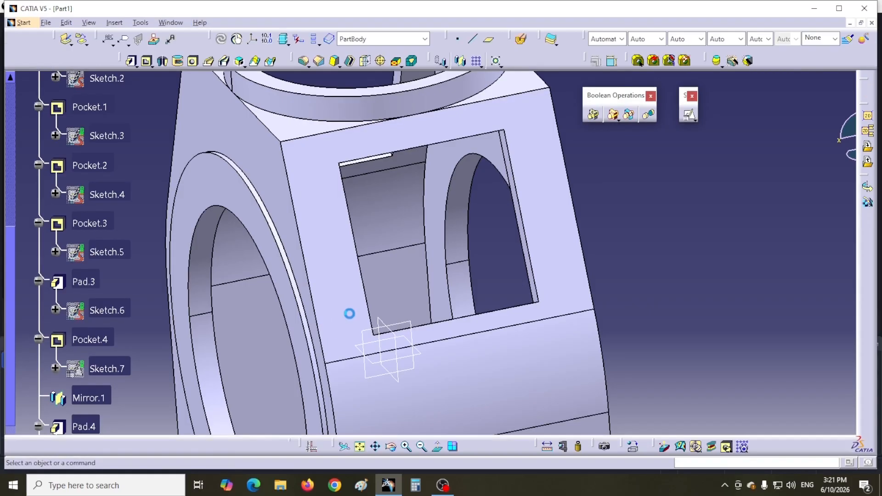
Step: Round the corner edges of the square window on one sloped face with 18 mm edge fillets
middle_click_drag(407, 269, 460, 216)
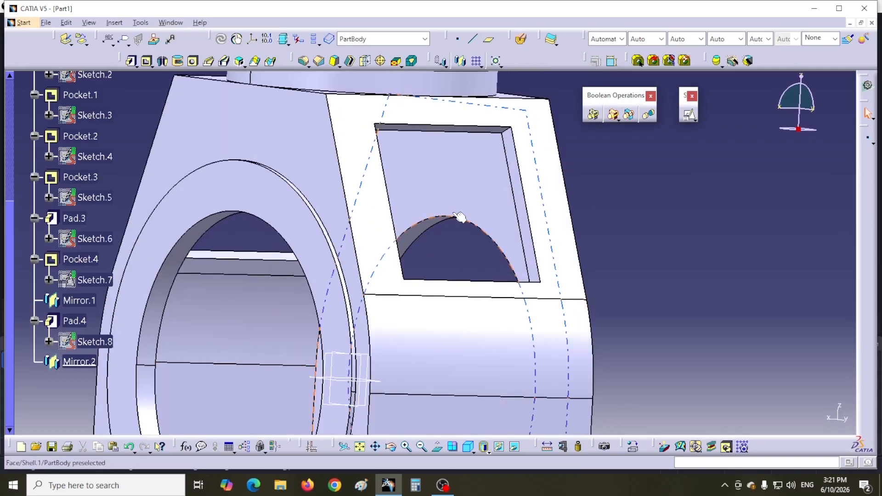
middle_click_drag(490, 174, 341, 313)
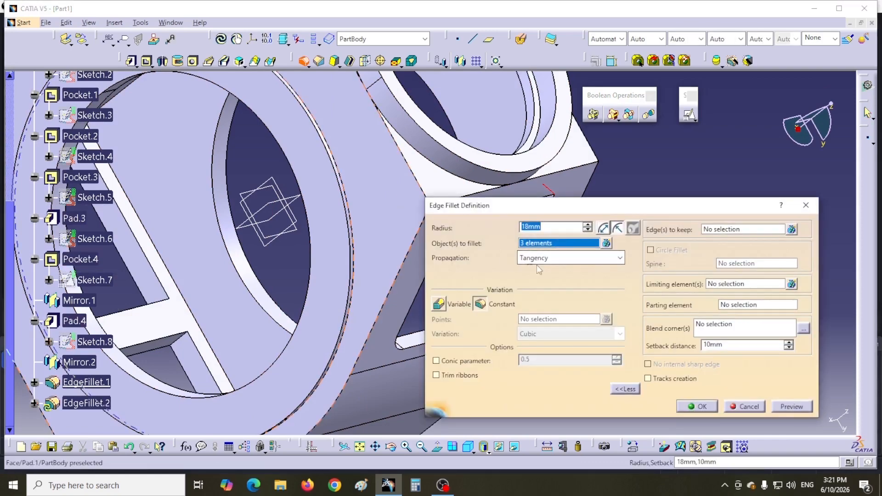
left_click(697, 407)
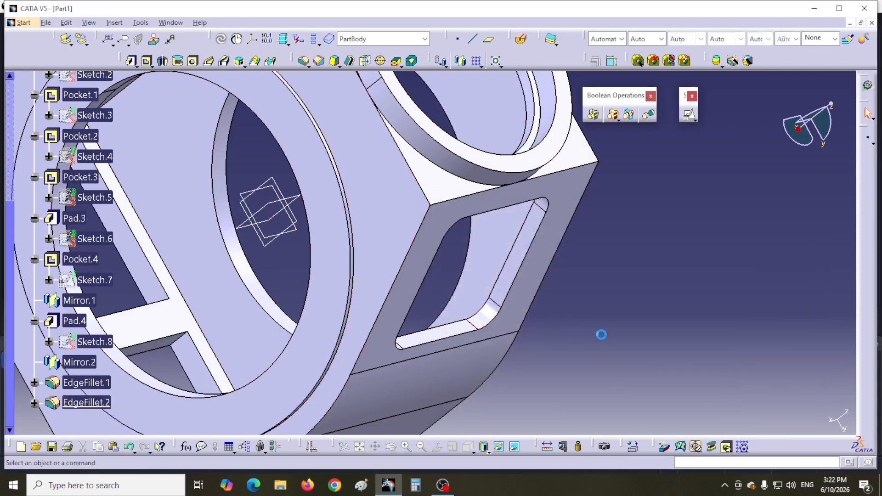
Step: Round the four corner edges of the mirrored square window on the opposite sloped face with an 18 mm edge fillet
middle_click_drag(605, 340, 161, 200)
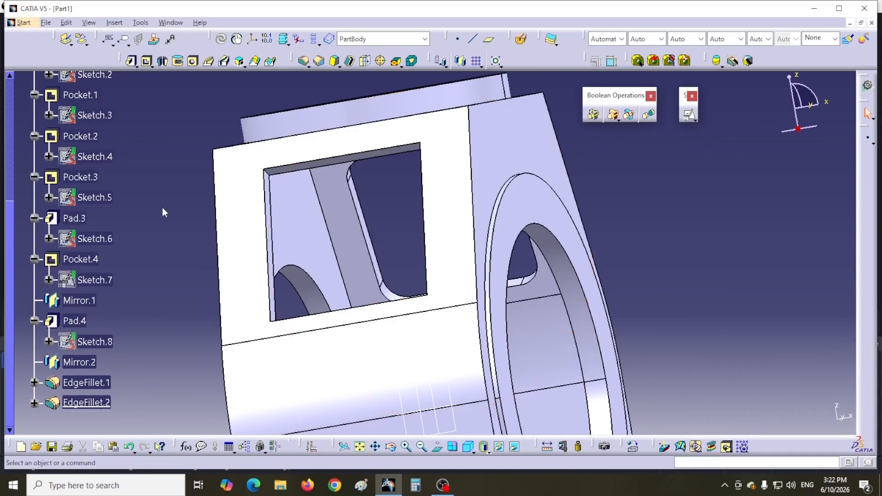
middle_click_drag(220, 156, 339, 213)
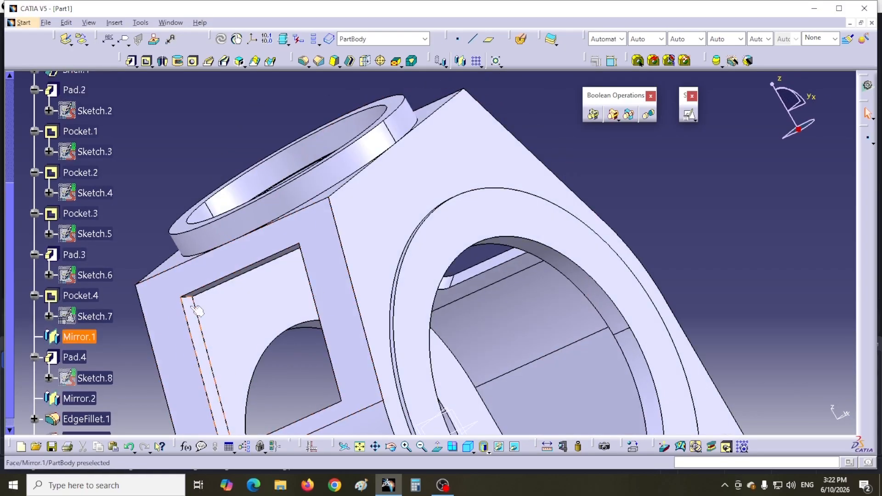
middle_click_drag(154, 326, 476, 179)
middle_click_drag(722, 171, 648, 252)
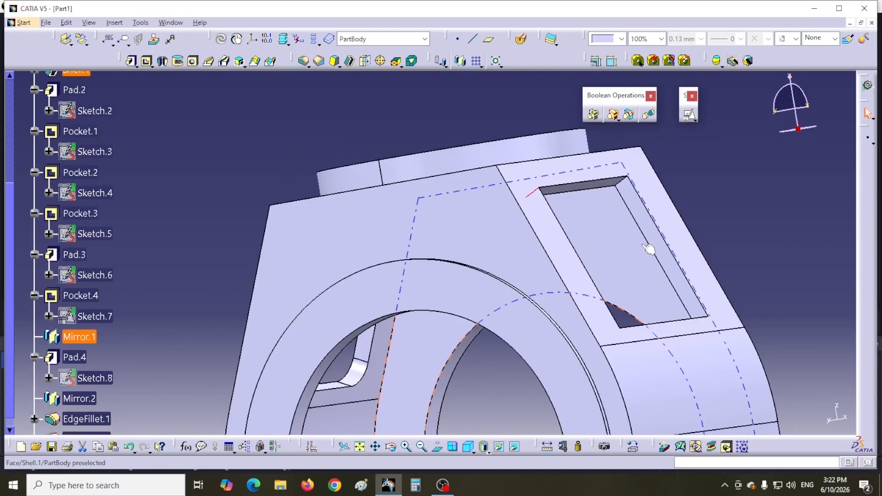
middle_click_drag(477, 224, 325, 161)
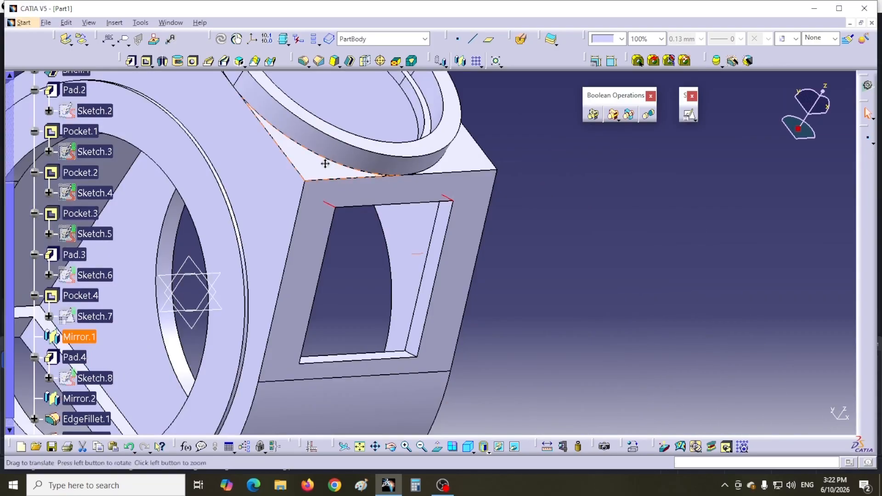
left_click(409, 354)
middle_click_drag(569, 320, 347, 315)
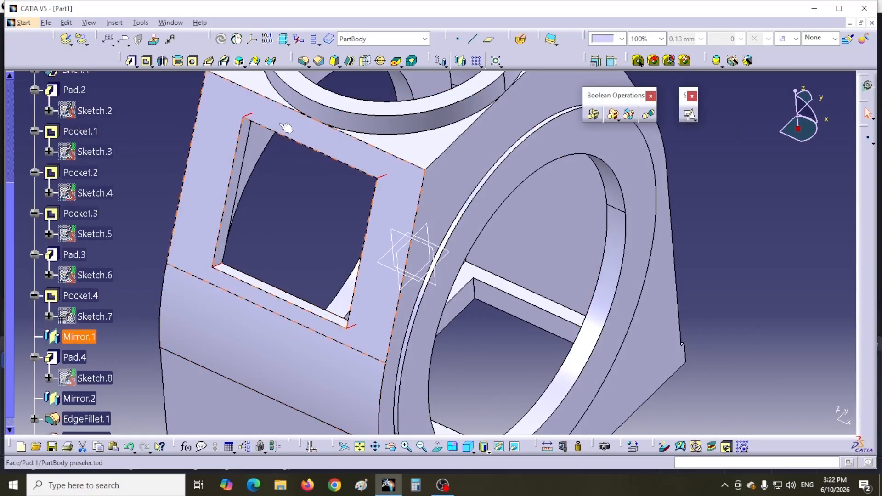
left_click(303, 60)
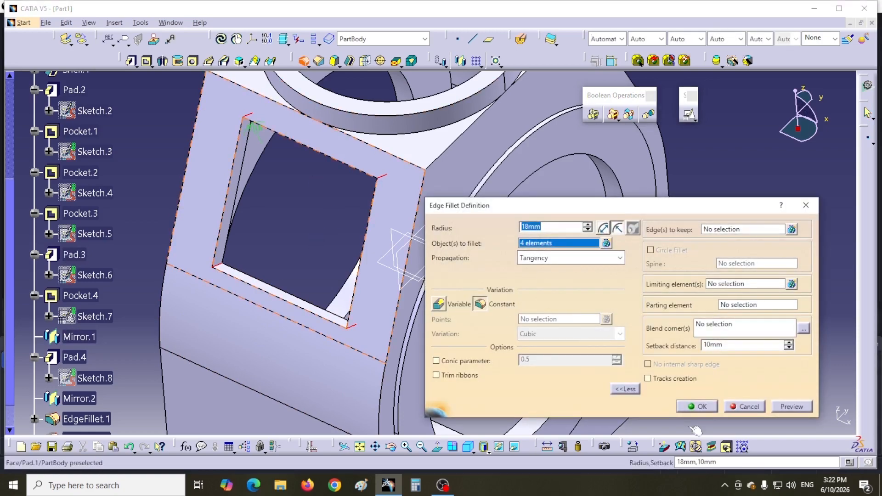
left_click(697, 406)
left_click(751, 330)
Step: Start a positioned sketch on the sloped face surrounding the rounded window
middle_click_drag(750, 329, 514, 363)
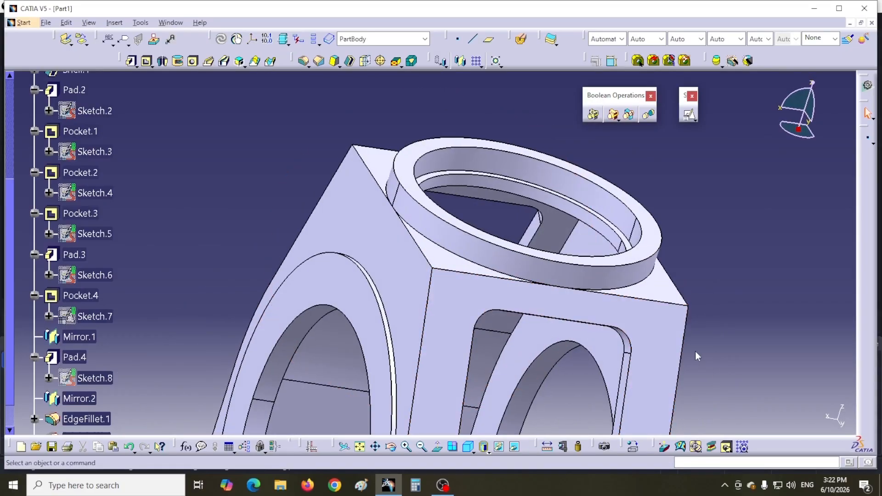
middle_click_drag(697, 356, 604, 241)
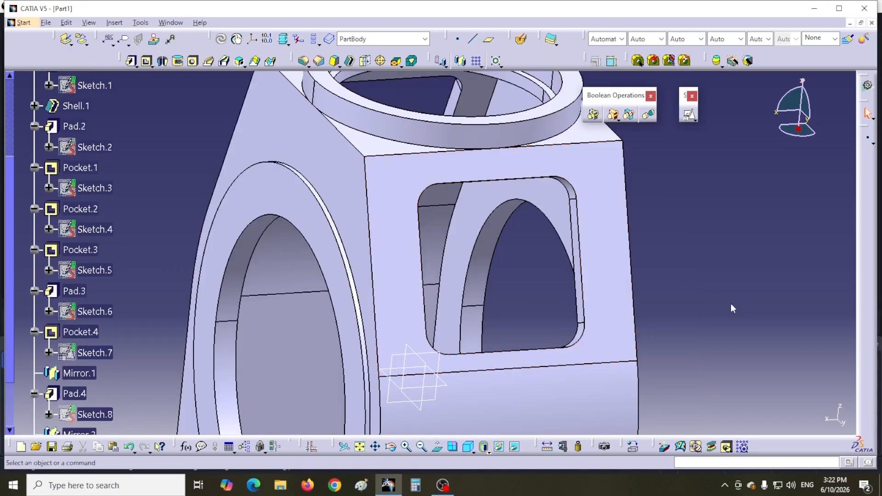
left_click(689, 114)
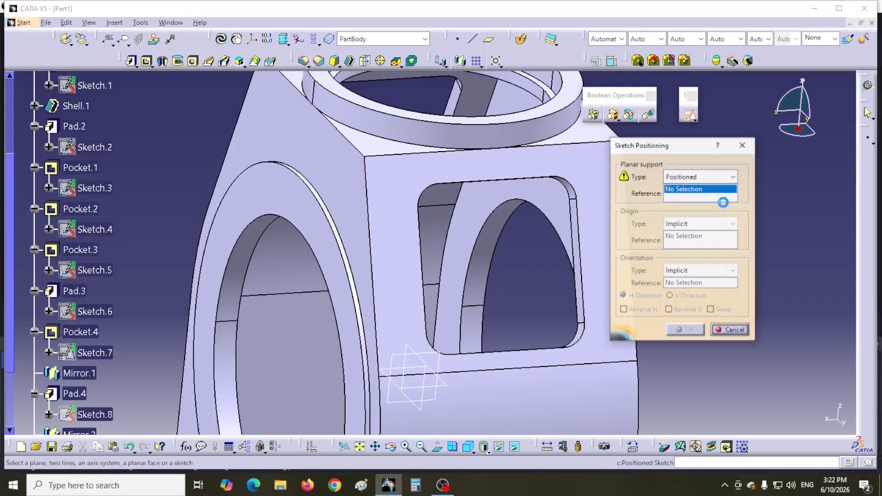
left_click_drag(682, 142, 769, 175)
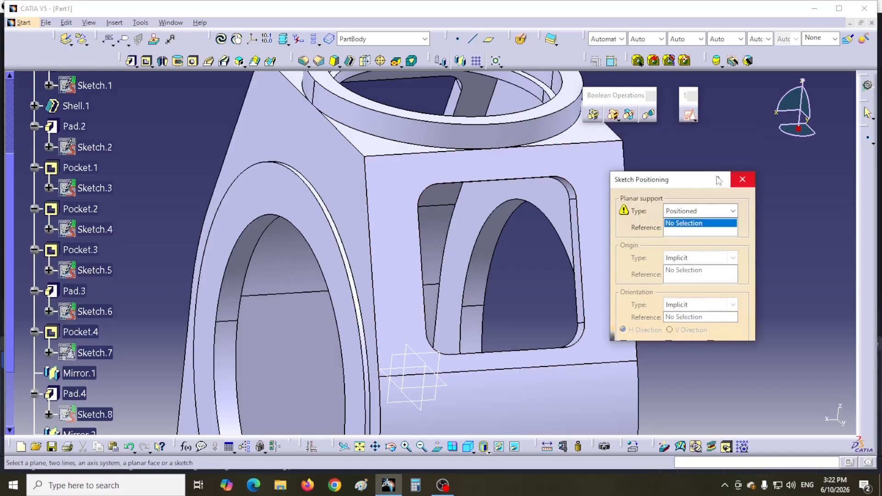
left_click_drag(683, 185, 785, 178)
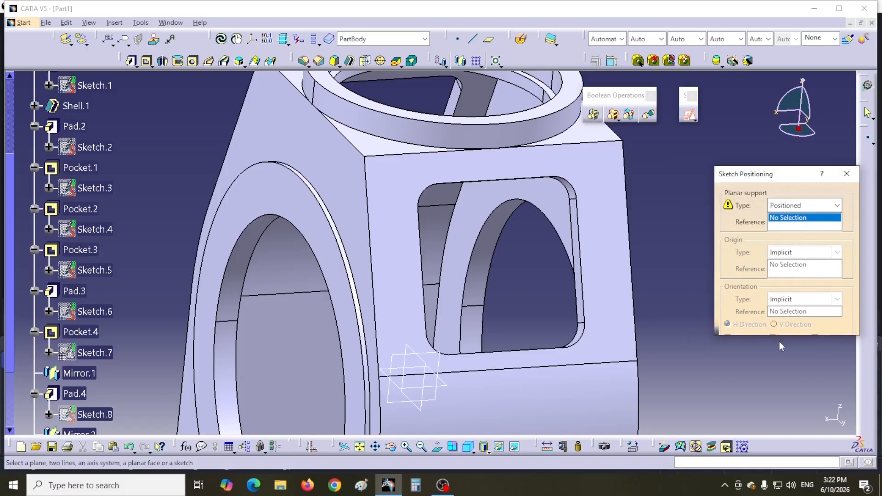
left_click_drag(776, 336, 783, 400)
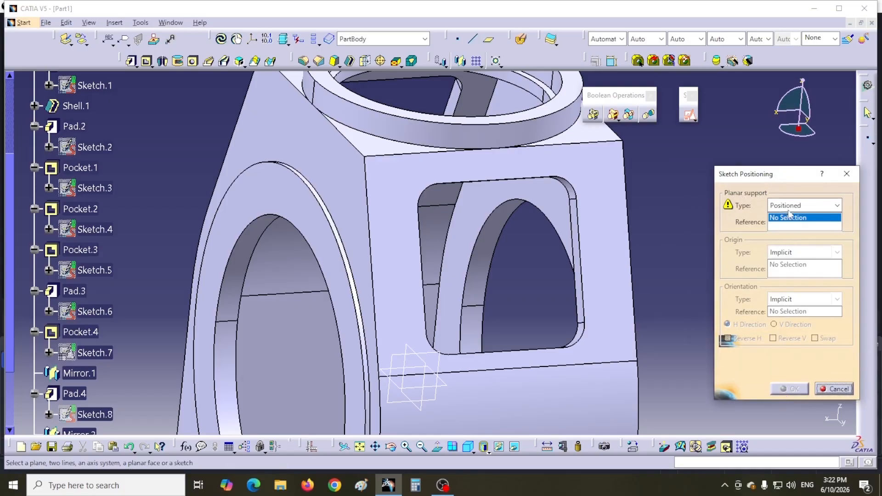
left_click(614, 242)
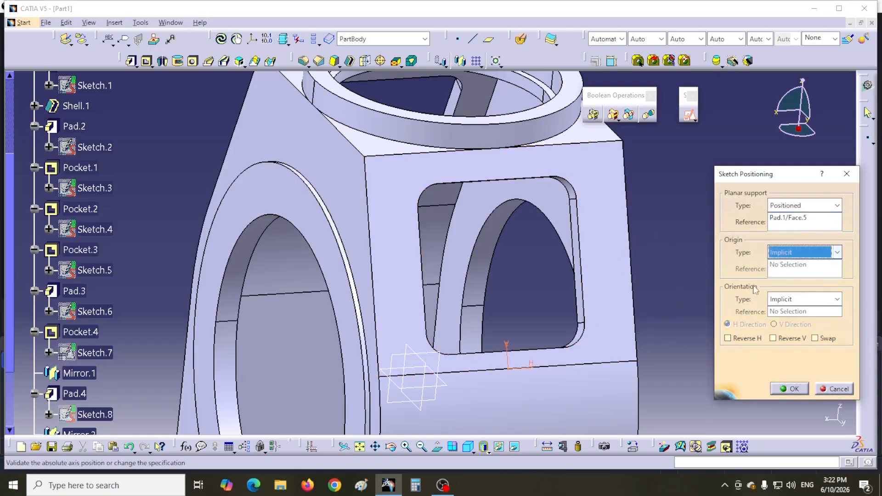
Step: Place the sketch origin at the intersection of the sloped face's upper and side edges, reverse the V direction, and enter the sketch
left_click(786, 254)
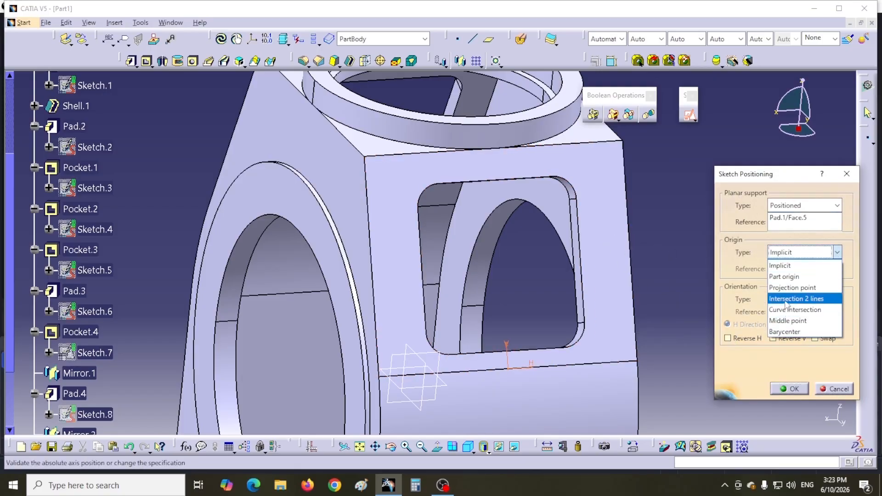
left_click(786, 299)
left_click(401, 162)
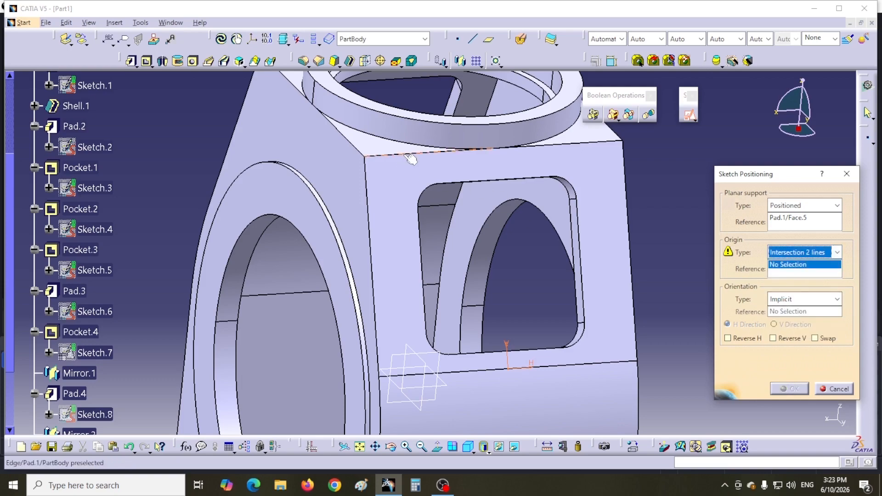
left_click(369, 197)
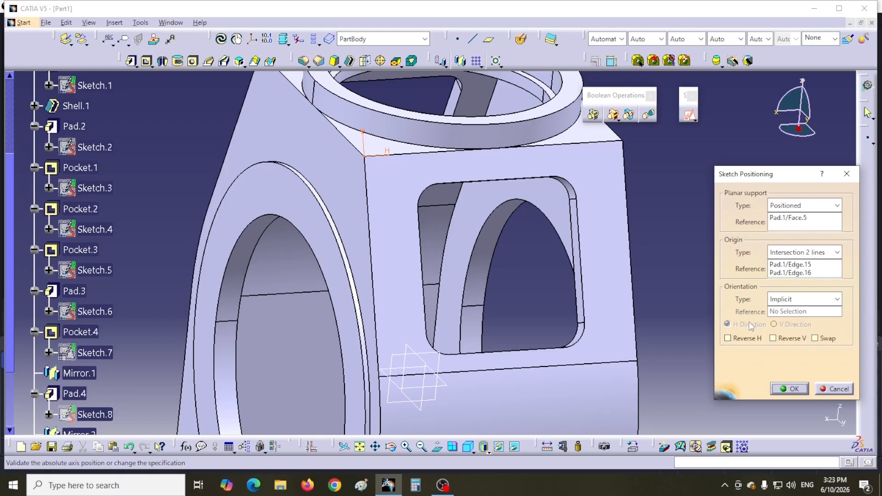
left_click(773, 338)
left_click(794, 390)
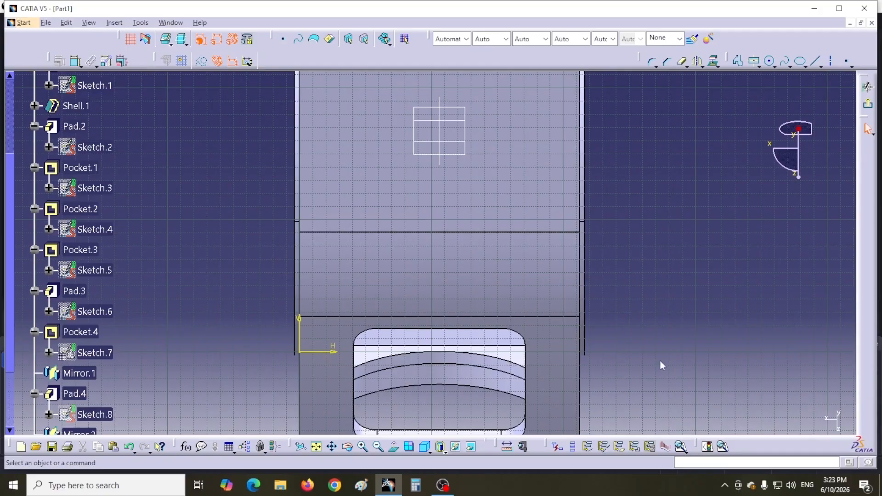
Step: Project the four straight edges and four corner arcs of the rounded window into the sketch on the sloped face
middle_click_drag(643, 356, 612, 209)
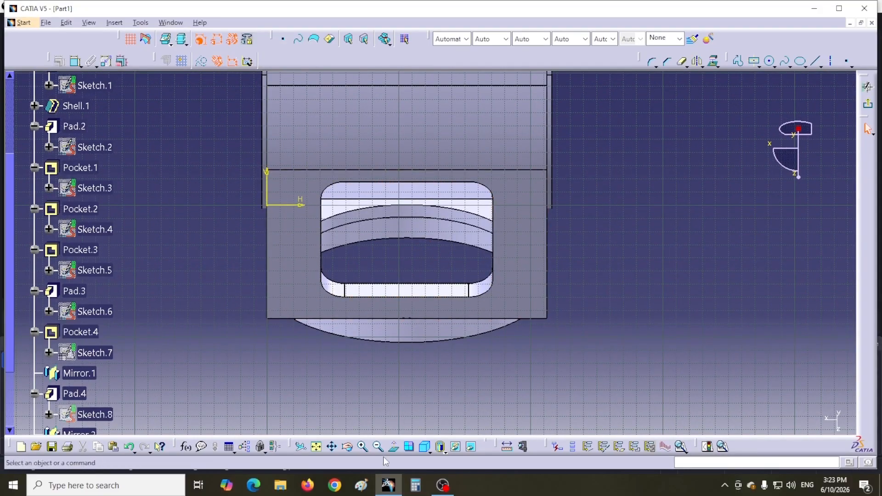
left_click(394, 447)
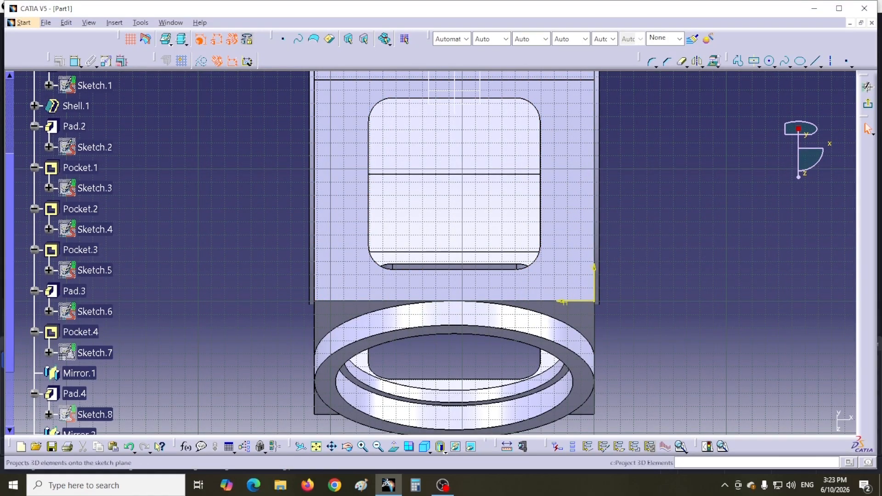
left_click(712, 62)
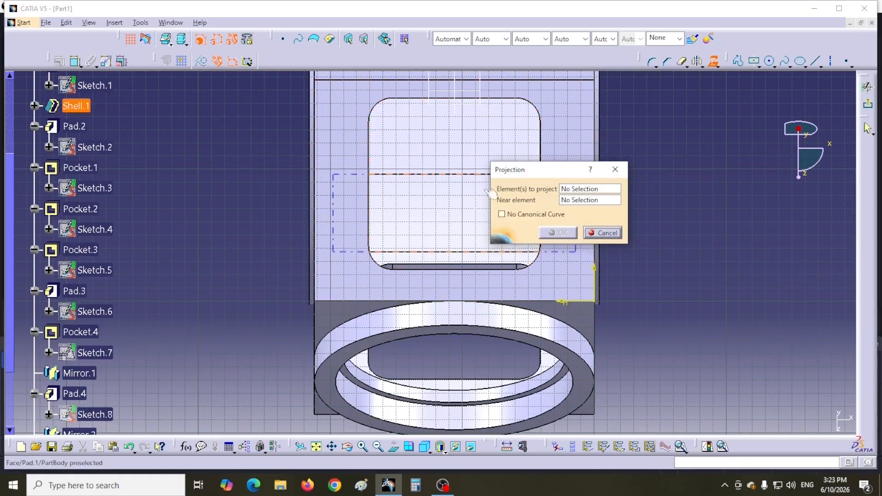
left_click_drag(531, 170, 693, 183)
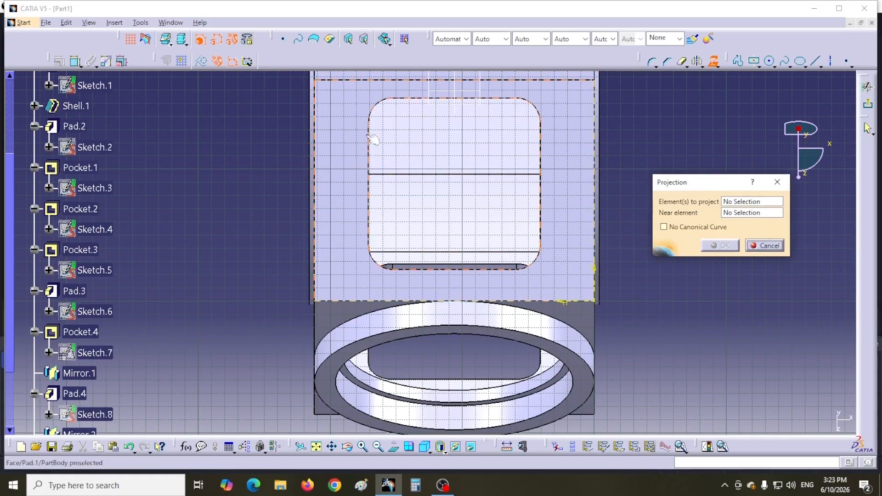
left_click(382, 109)
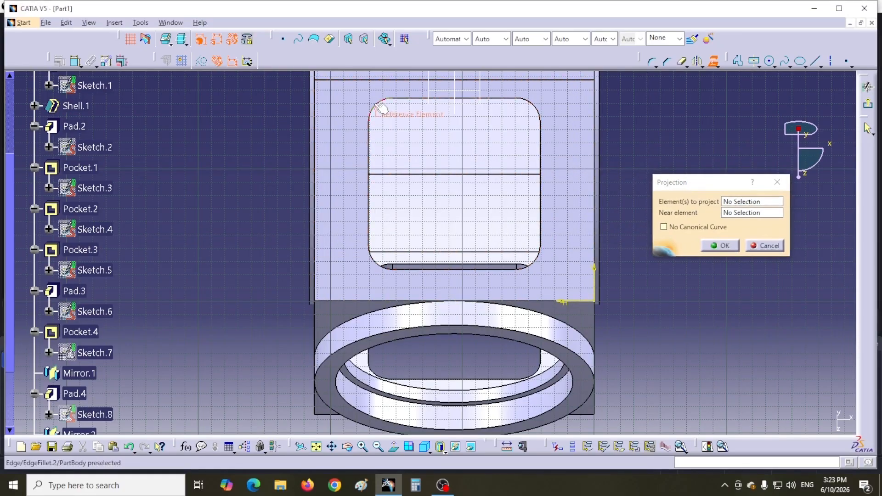
left_click(373, 163)
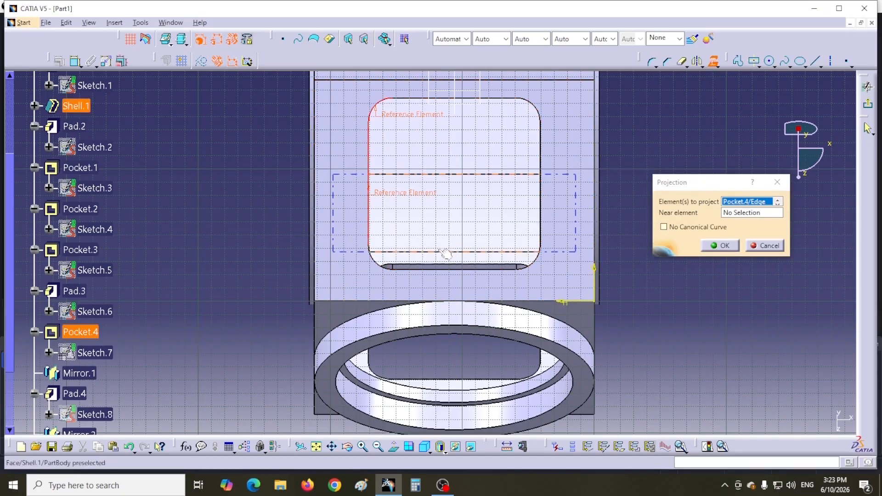
left_click(385, 268)
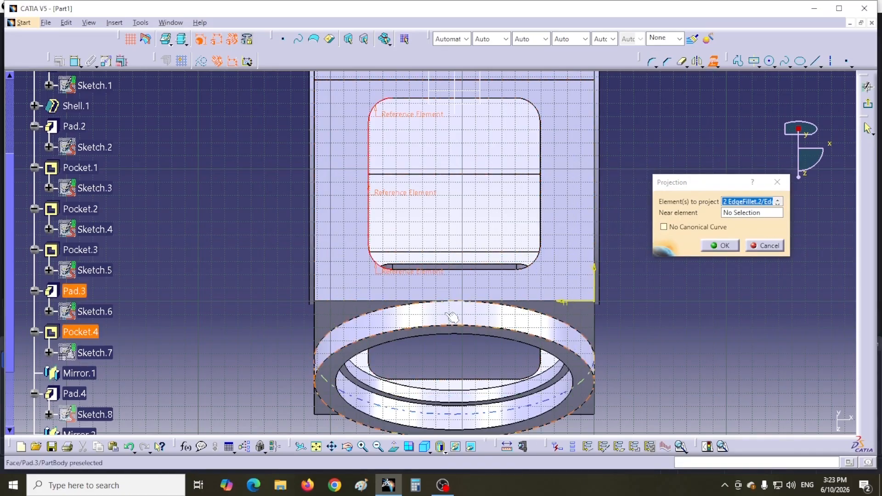
left_click(486, 274)
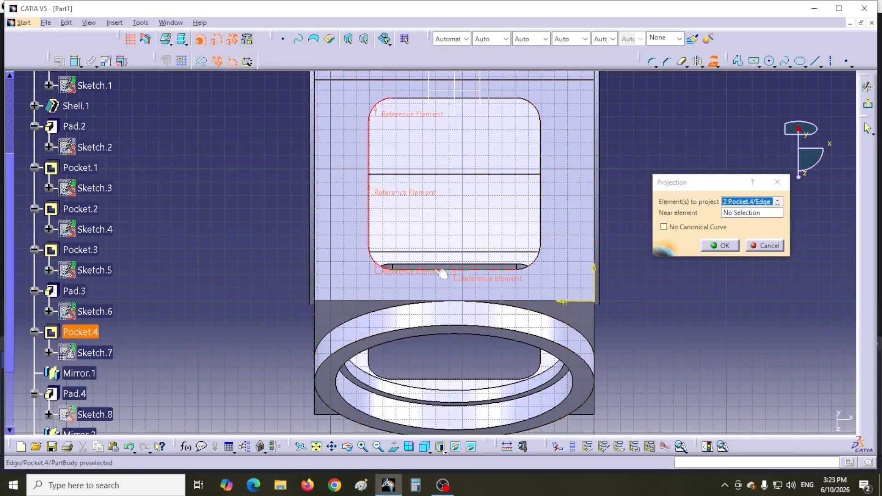
left_click(541, 270)
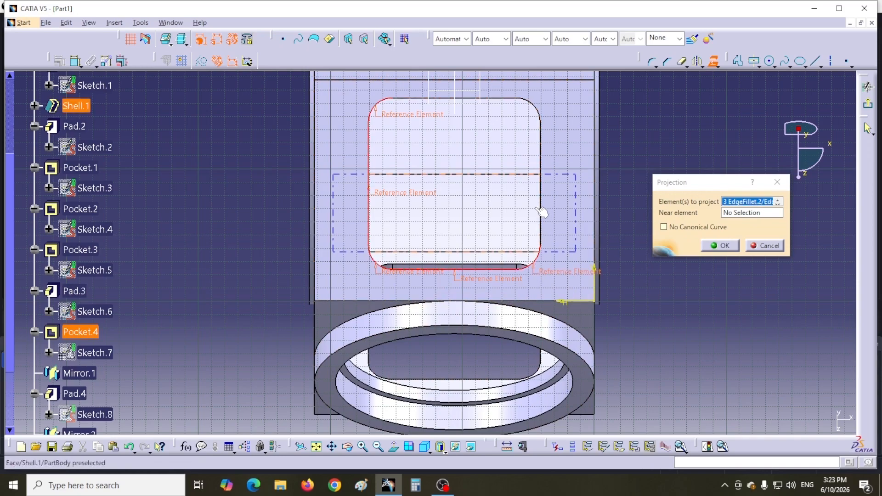
left_click(551, 197)
left_click(534, 105)
left_click(491, 99)
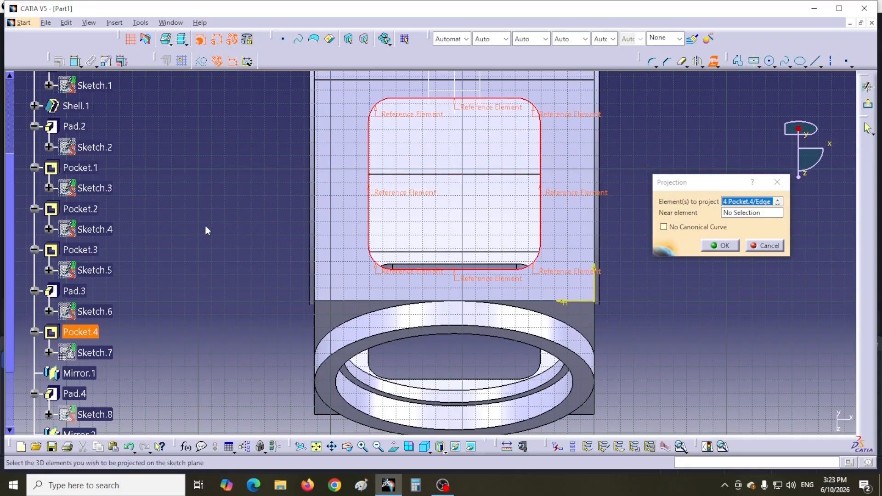
middle_click_drag(225, 264, 379, 309)
left_click(720, 245)
left_click(584, 175)
middle_click_drag(572, 164, 557, 235)
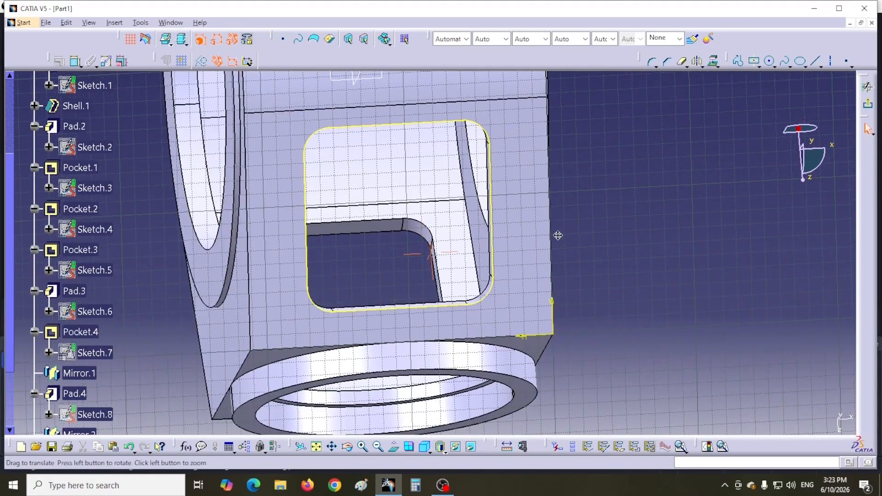
left_click(393, 448)
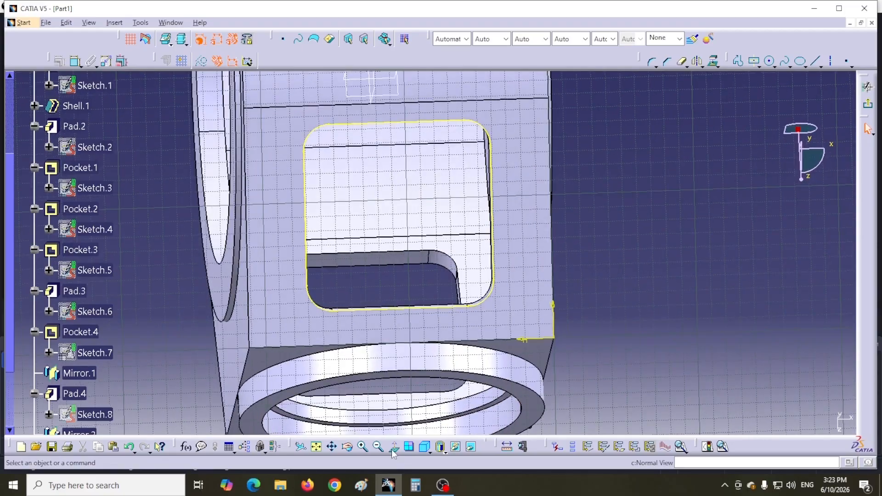
left_click(717, 66)
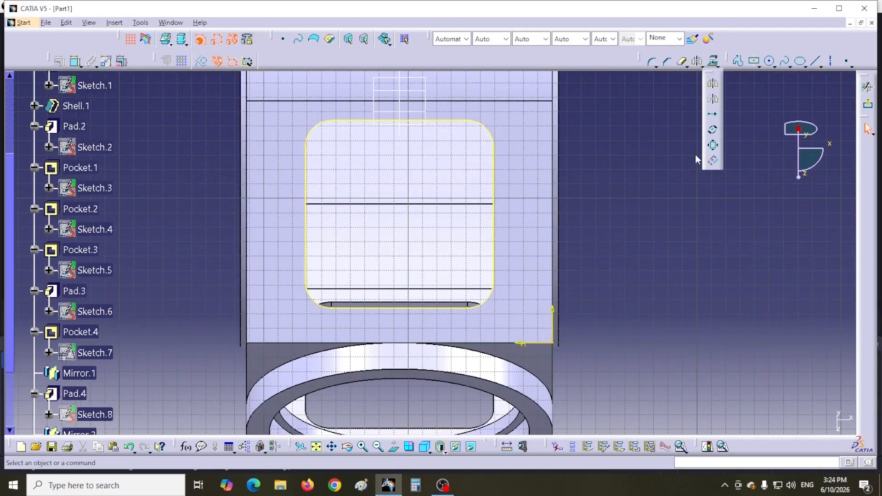
left_click(710, 161)
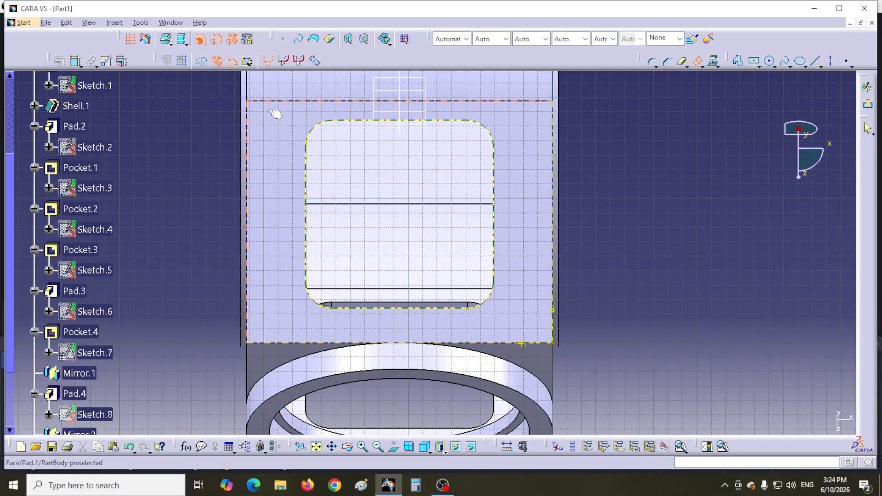
left_click_drag(217, 103, 517, 323)
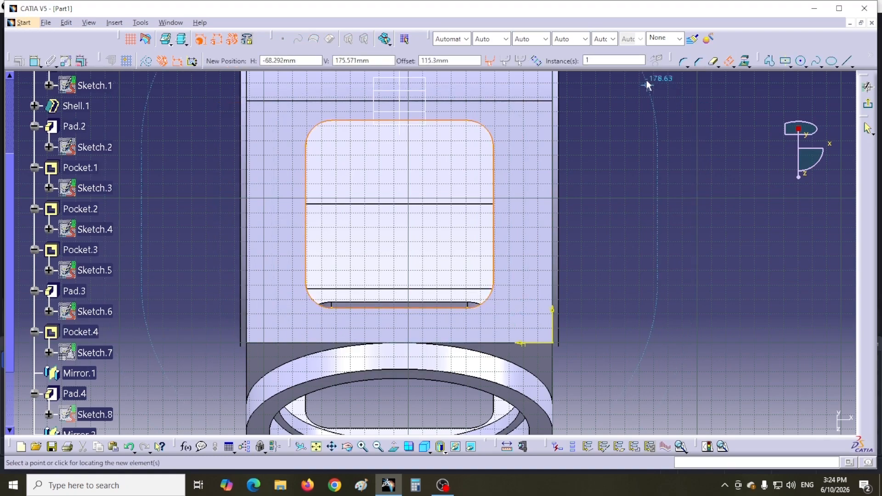
Step: Check the reference drawing for the dimensions of the frame around the rounded window, and return to the part
left_click(171, 22)
left_click(184, 103)
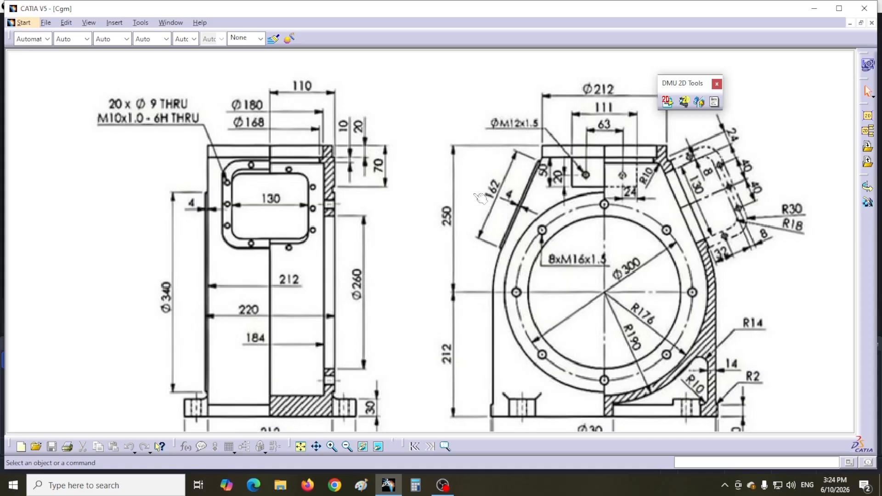
left_click(170, 22)
left_click(184, 118)
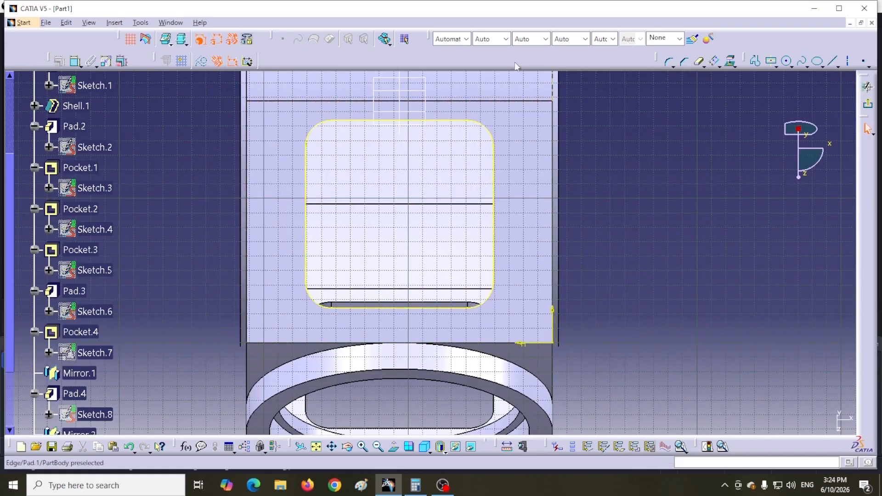
Step: Offset the projected window outline outward by 16 mm
left_click_drag(445, 288, 528, 316)
left_click(712, 62)
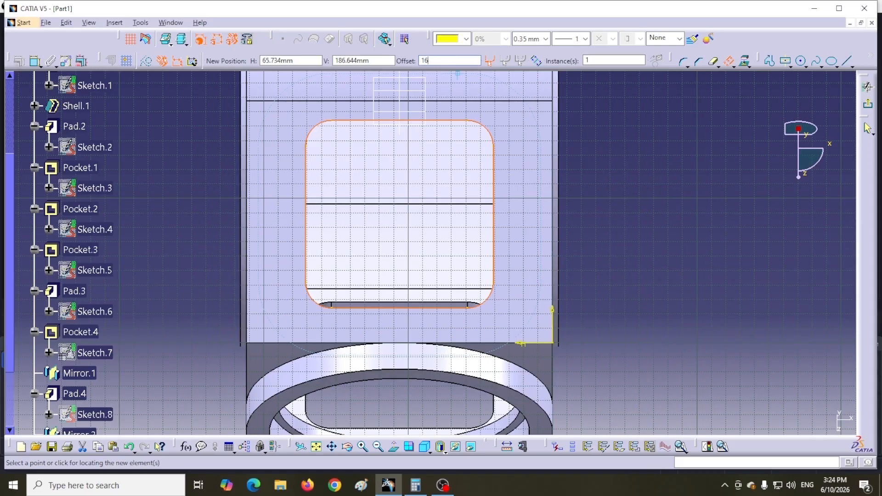
key("Return")
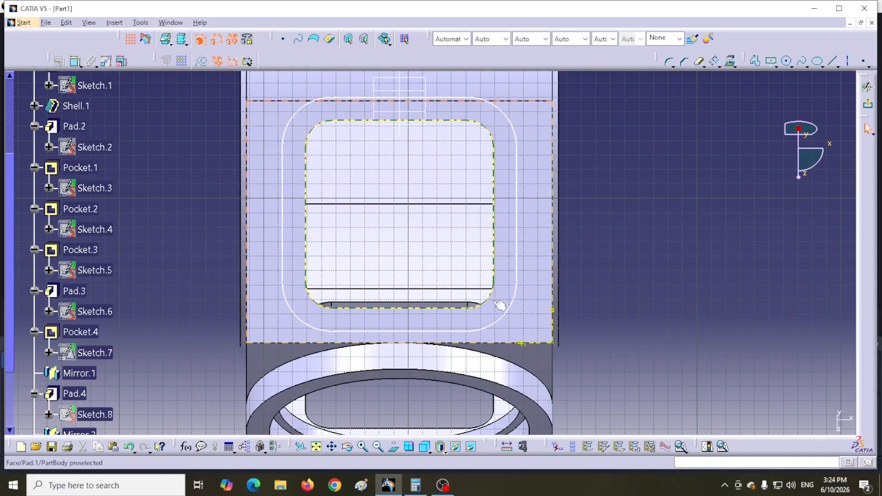
Step: Dimension the gap between the inner and outer outlines along one side and the upper edge, and exit the sketch
middle_click_drag(150, 227, 163, 247)
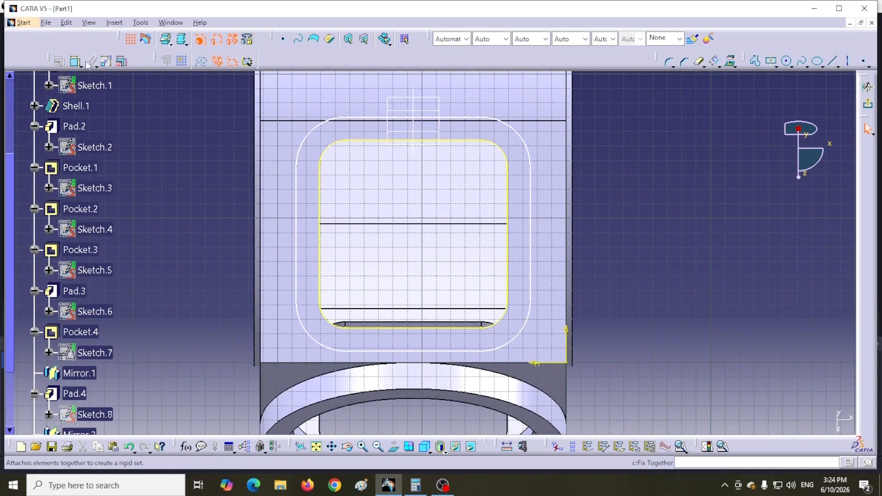
left_click(320, 271)
left_click(296, 271)
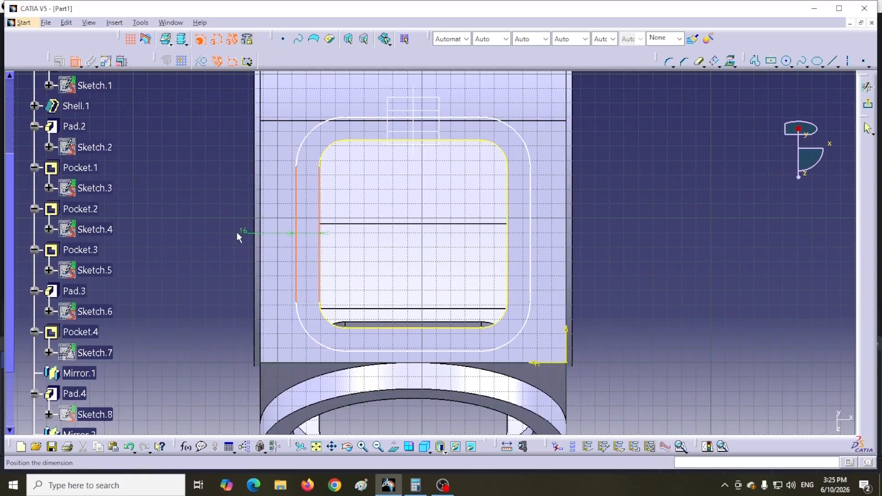
left_click(218, 230)
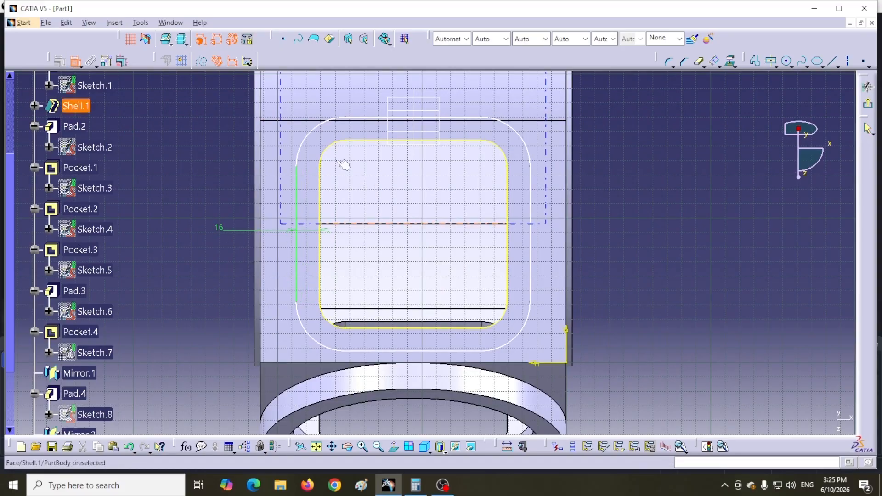
left_click(366, 141)
left_click(372, 118)
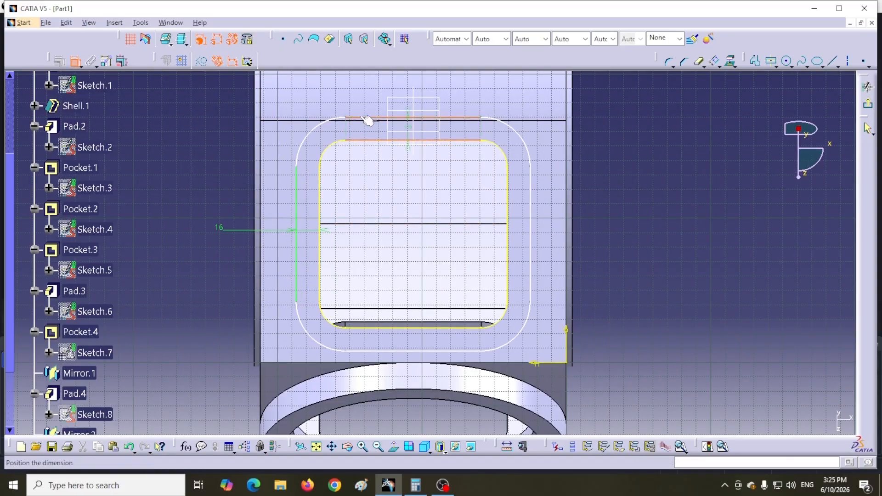
left_click(205, 118)
left_click(875, 106)
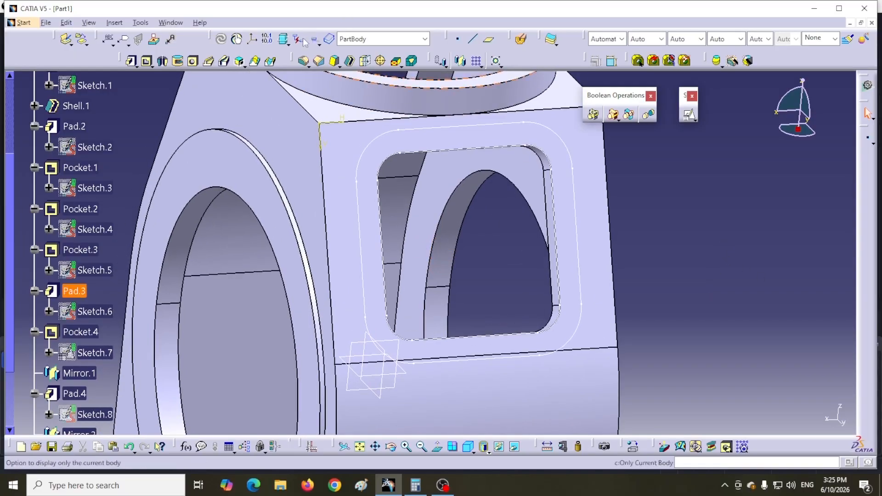
Step: Check the reference drawing for the thickness of the raised window frame, and return to the part
left_click(131, 61)
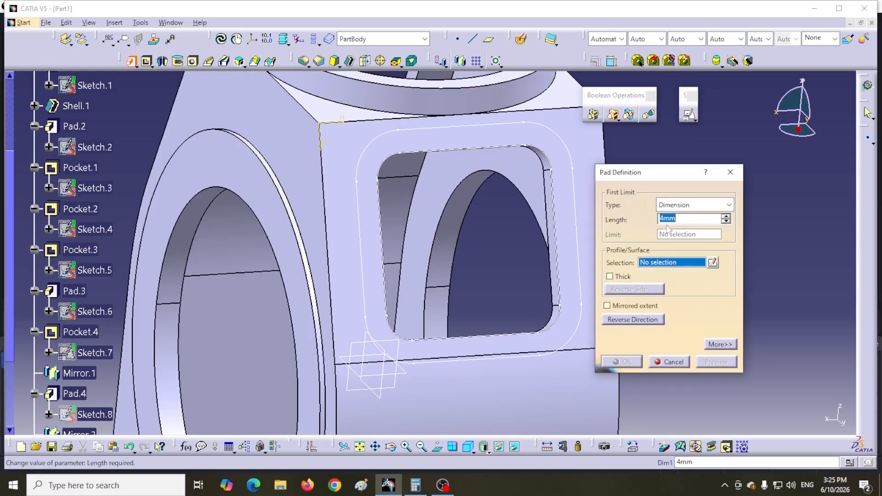
left_click(170, 23)
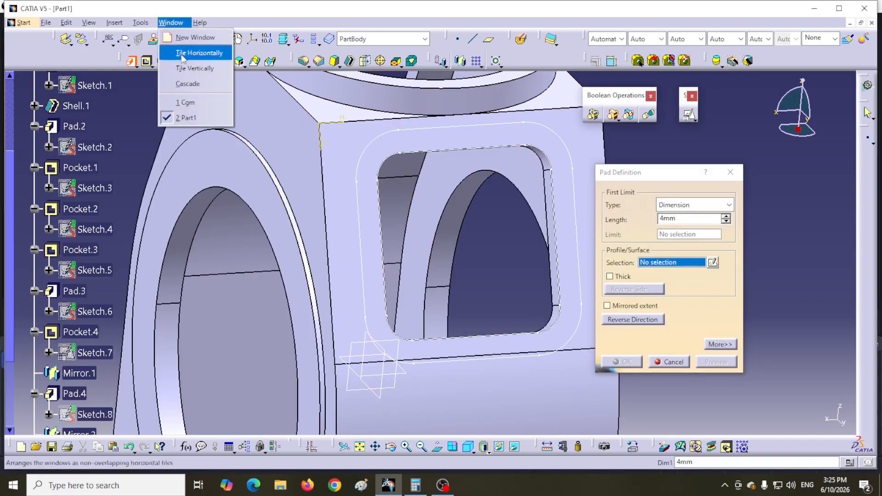
left_click(189, 101)
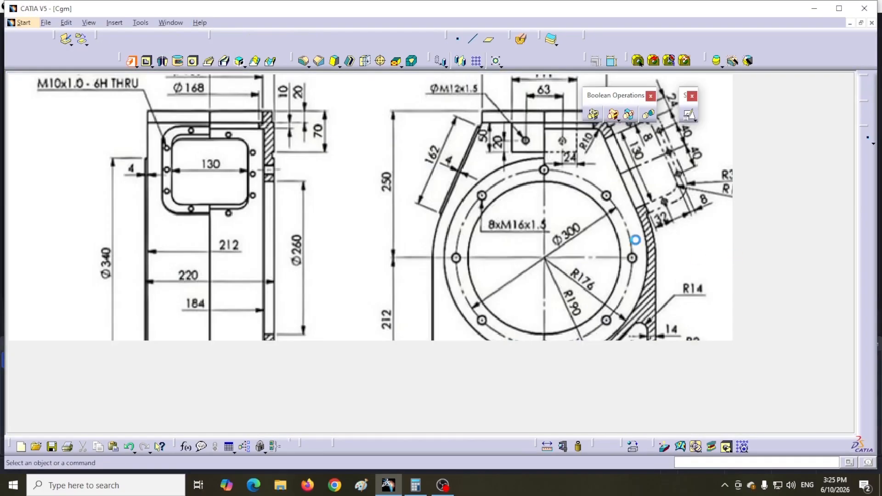
mouse_move(558, 173)
middle_mouse_down()
mouse_move(567, 339)
mouse_move(541, 293)
mouse_move(537, 267)
middle_mouse_up()
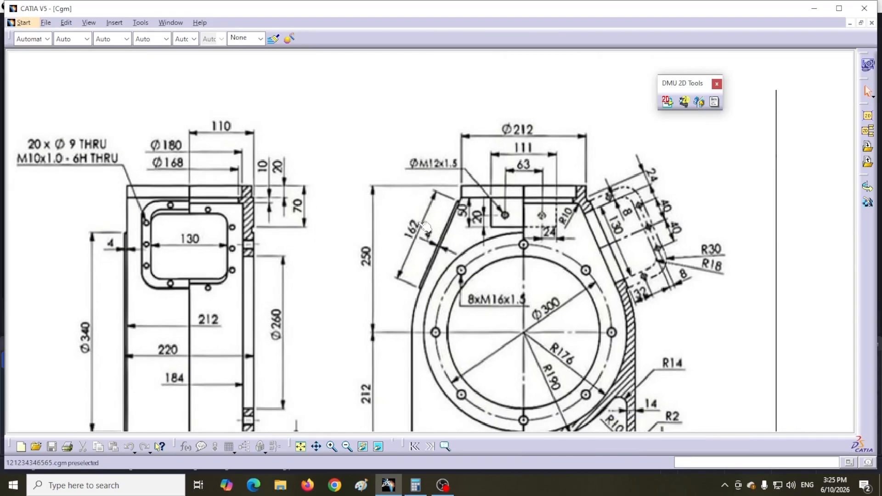
left_click(165, 22)
left_click(165, 118)
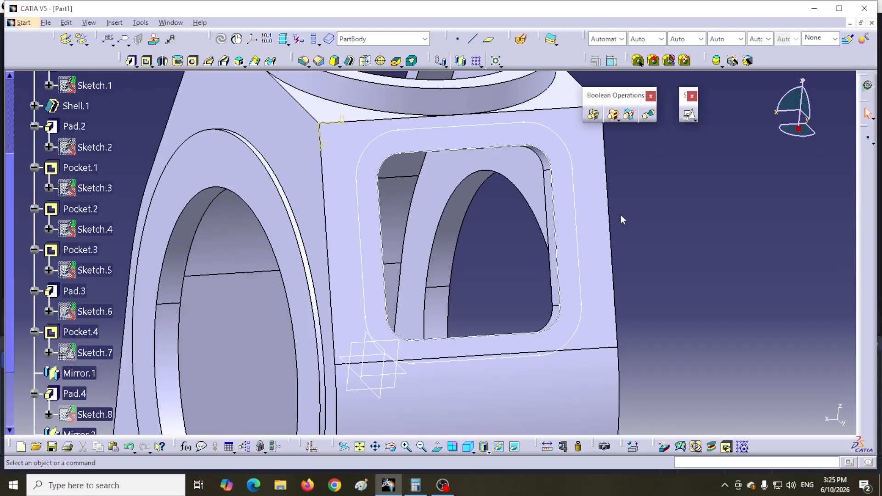
Step: Pad the frame profile around the rounded window by 4 mm
left_click(131, 61)
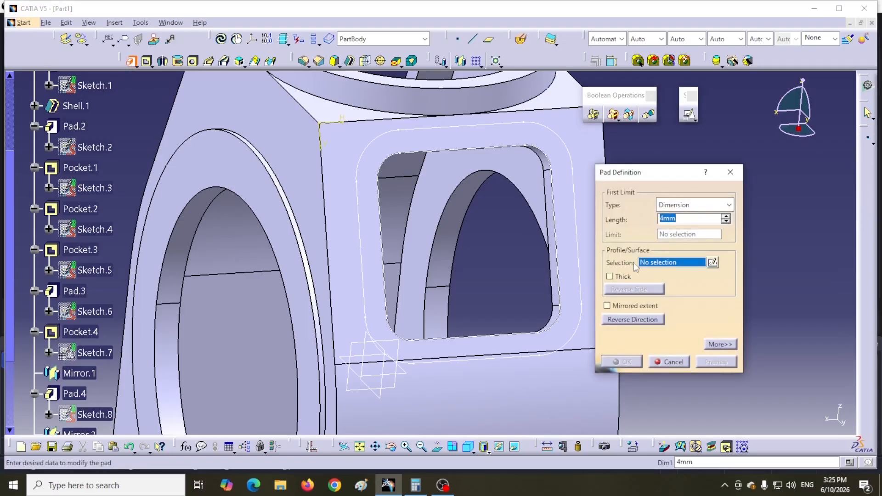
left_click(578, 280)
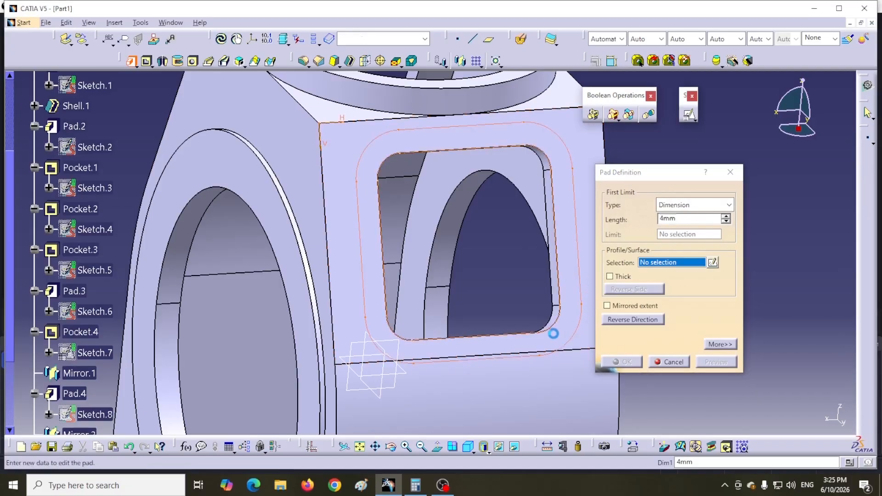
left_click(621, 362)
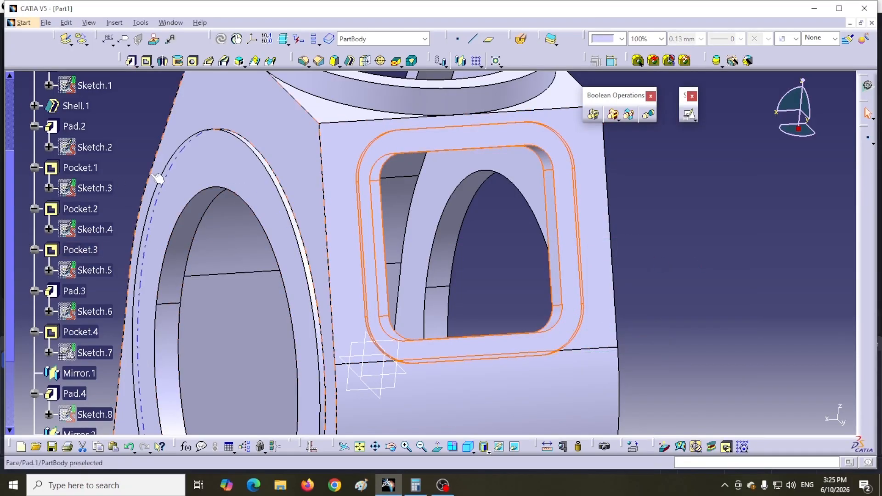
middle_click_drag(177, 205, 687, 240)
left_click(687, 240)
left_click(461, 361)
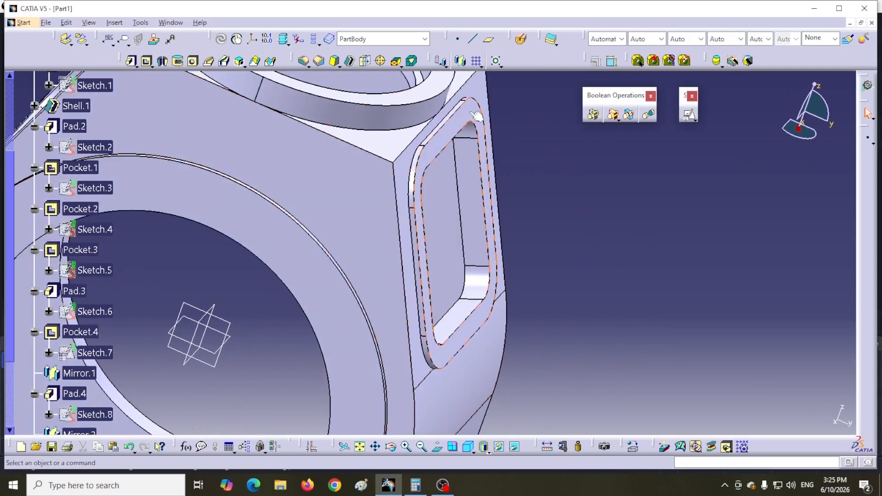
Step: Mirror the raised 4 mm window frame about the zx plane onto the opposite sloped face
middle_click_drag(558, 245, 830, 158)
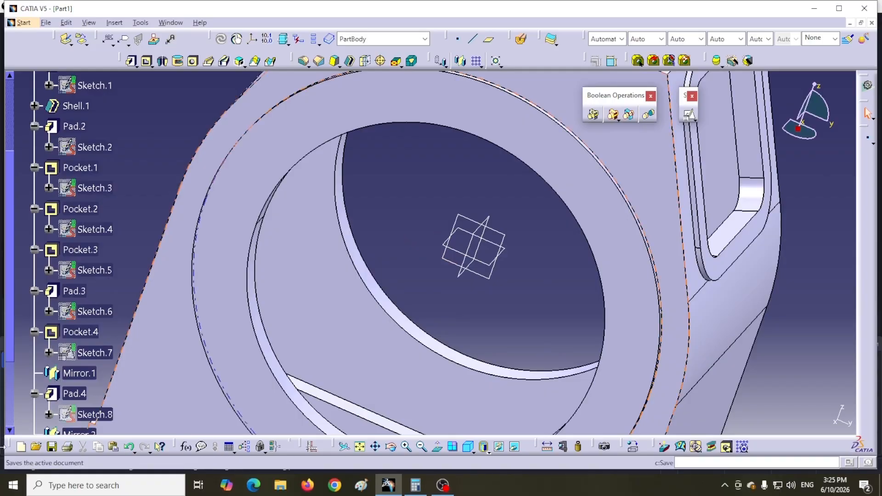
scroll(69, 357, "down", 3)
scroll(73, 360, "down", 2)
left_click(67, 372)
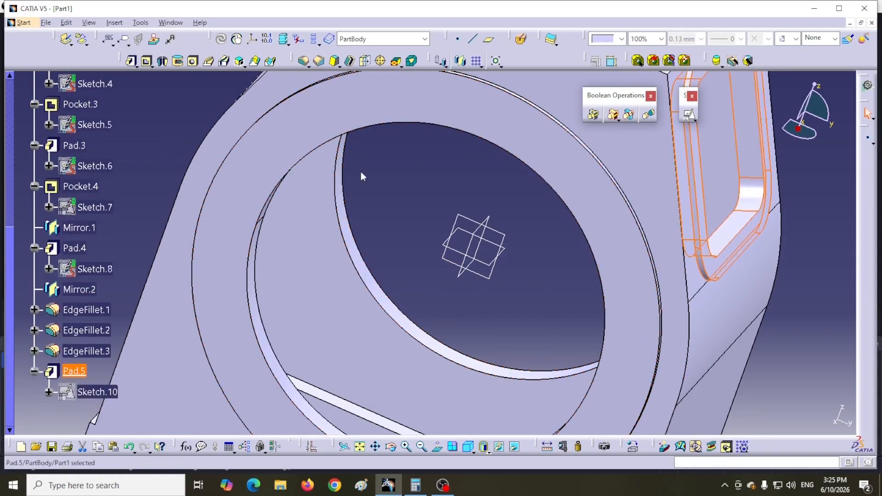
left_click(461, 62)
left_click(463, 275)
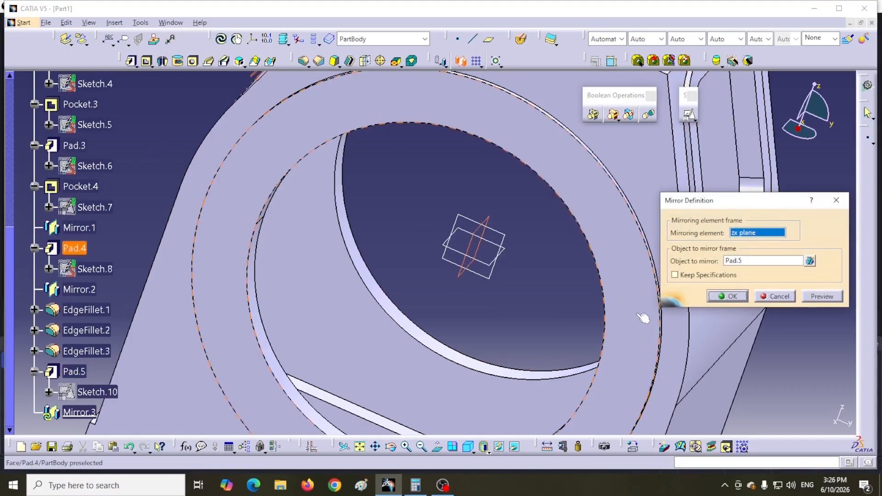
left_click(727, 296)
middle_click_drag(140, 177, 291, 205)
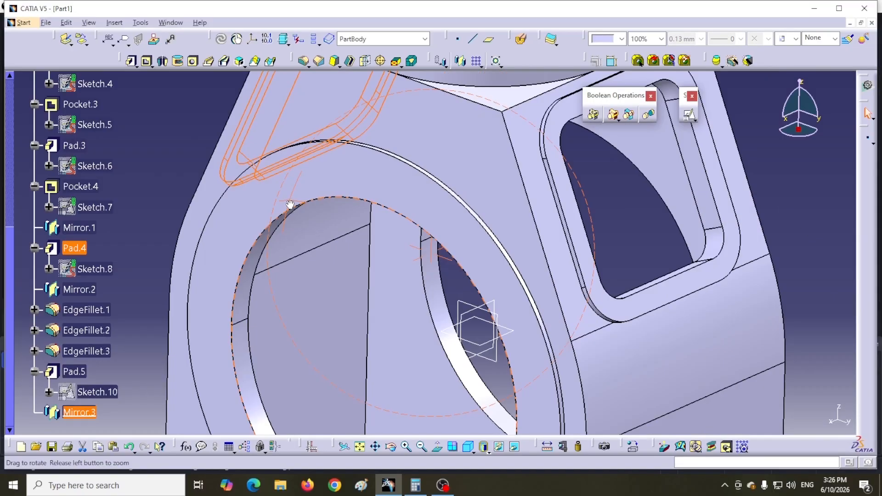
left_click(785, 223)
mouse_move(785, 222)
middle_mouse_down()
mouse_move(689, 243)
mouse_move(565, 307)
mouse_move(552, 271)
mouse_move(584, 274)
mouse_move(581, 254)
mouse_move(591, 258)
mouse_move(557, 270)
mouse_move(569, 284)
middle_mouse_up()
mouse_move(675, 311)
middle_mouse_down()
mouse_move(655, 246)
mouse_move(658, 270)
middle_mouse_up()
Step: Check the reference drawing's bottom view for the mounting feet's width, spacing and hole dimensions
key("ctrl+Tab")
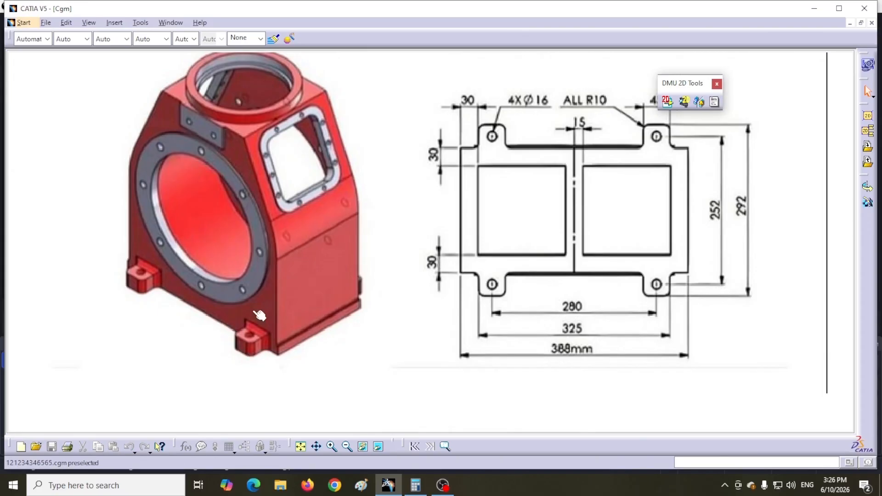
scroll(340, 260, "up", 5)
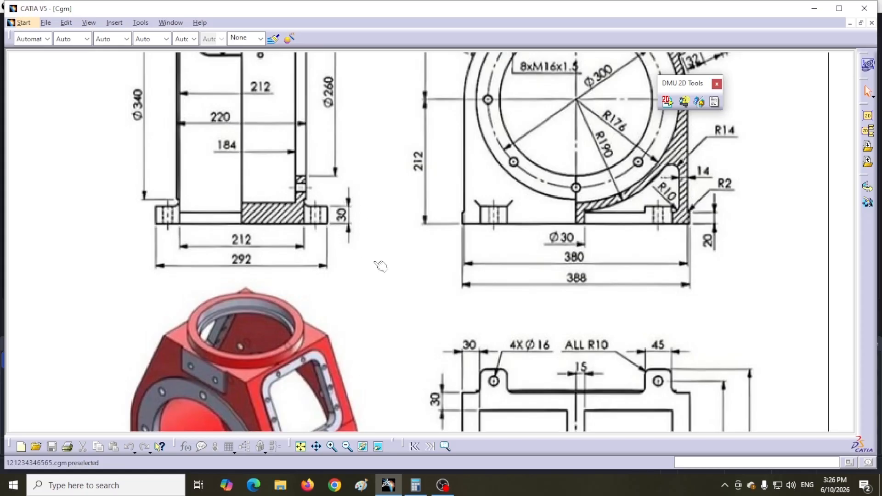
middle_click_drag(410, 301, 360, 51)
middle_click_drag(385, 207, 373, 283)
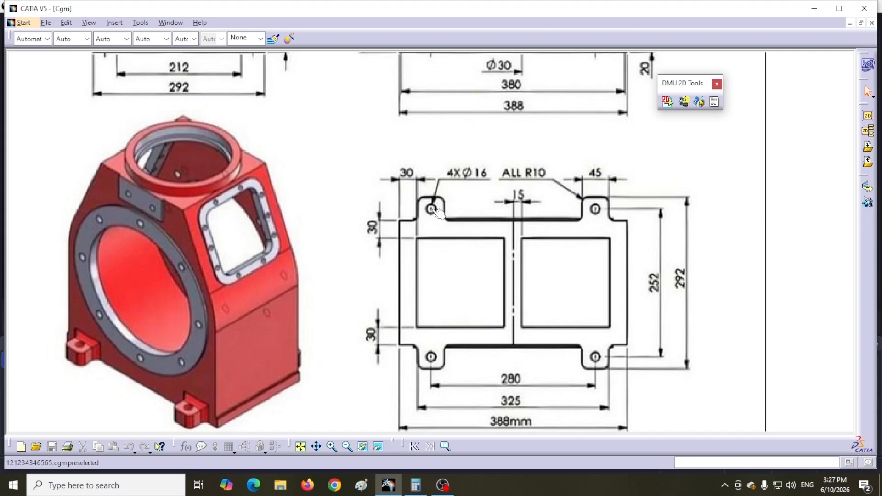
middle_click_drag(534, 266, 527, 244)
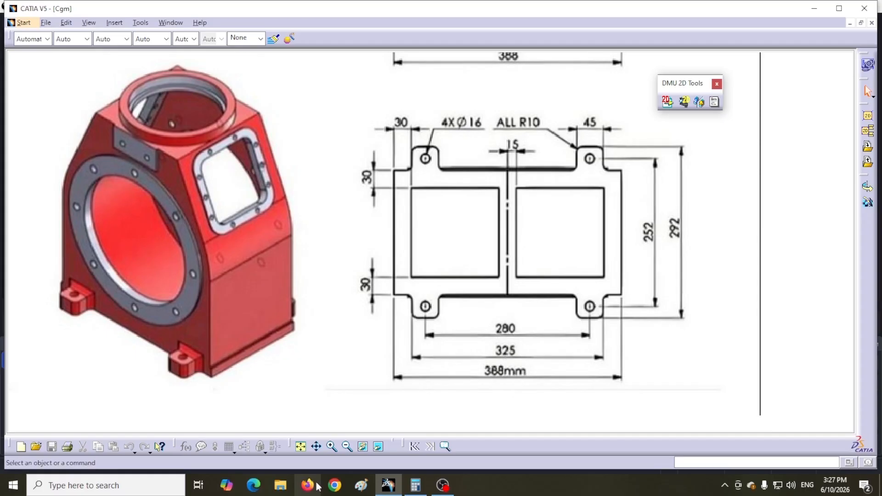
Step: Switch to Calculator, subtract 325 from 388 and halve the difference to find the mounting foot's end offset
left_click(415, 484)
left_click_drag(368, 122, 243, 117)
left_click(284, 363)
left_click(242, 296)
left_click(241, 296)
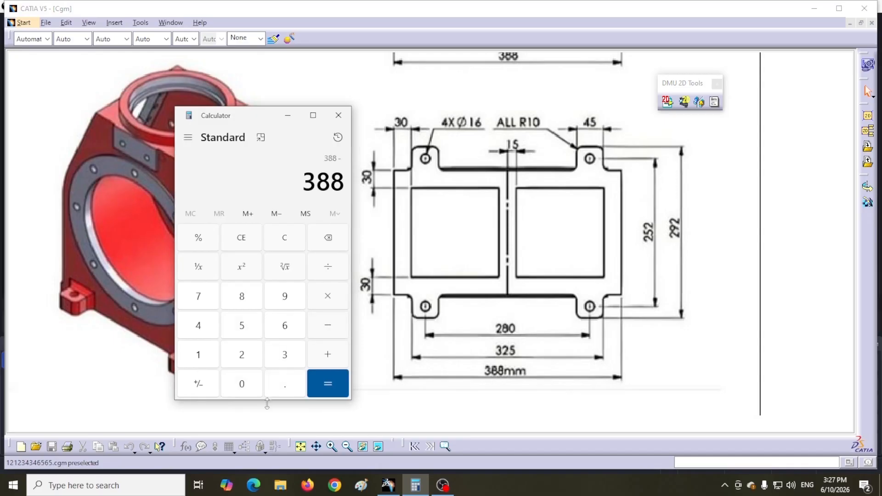
left_click(283, 363)
left_click(242, 355)
left_click(241, 326)
left_click(328, 384)
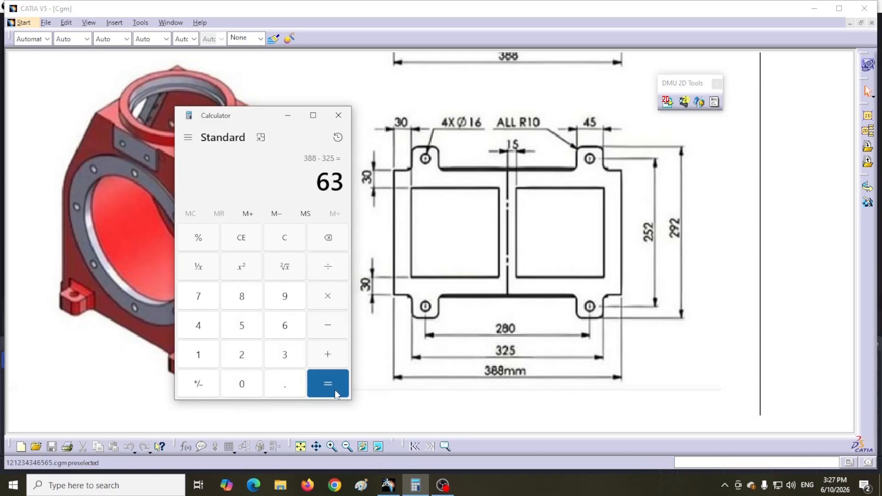
left_click(241, 361)
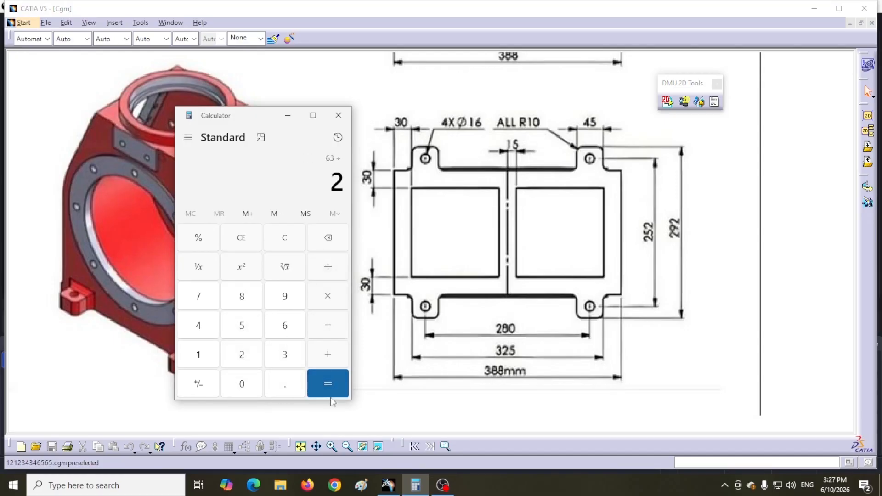
left_click(328, 386)
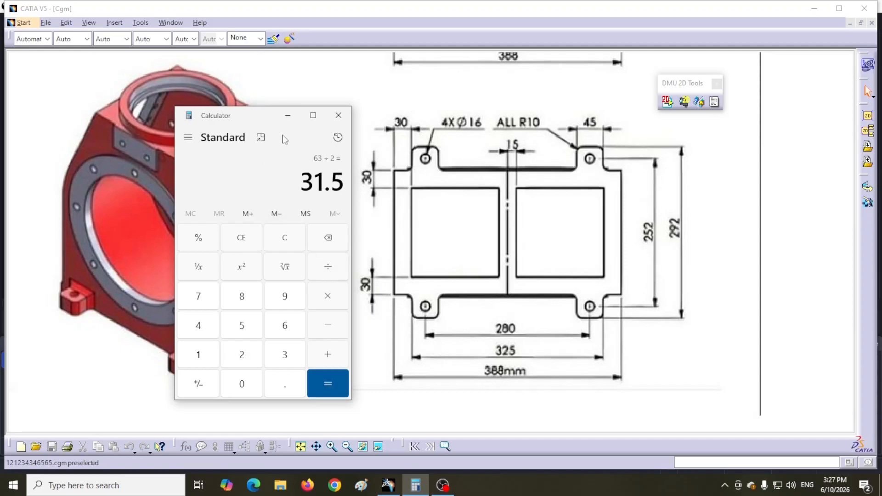
left_click(287, 115)
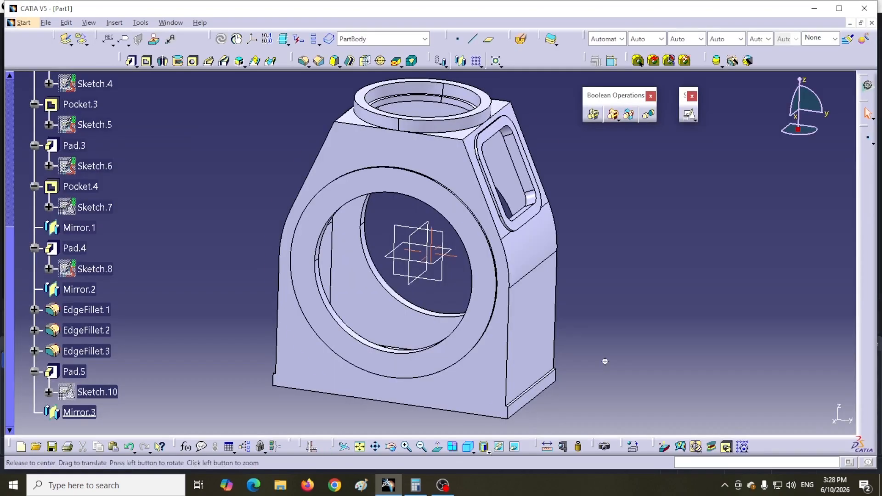
Step: Start a sketch on the housing's bottom face and draw a rectangle about 31.5 mm high outside its long edge
mouse_move(574, 161)
middle_mouse_down()
mouse_move(514, 134)
mouse_move(341, 161)
middle_mouse_up()
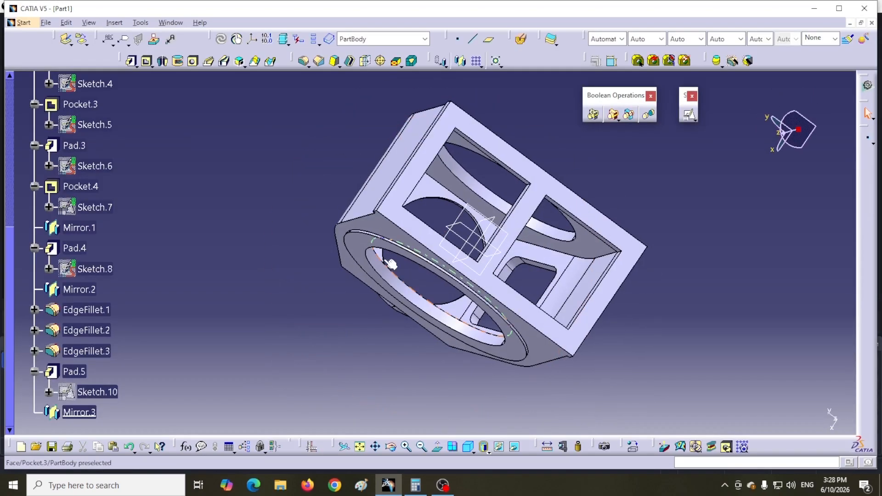
left_click(416, 227)
left_click(695, 120)
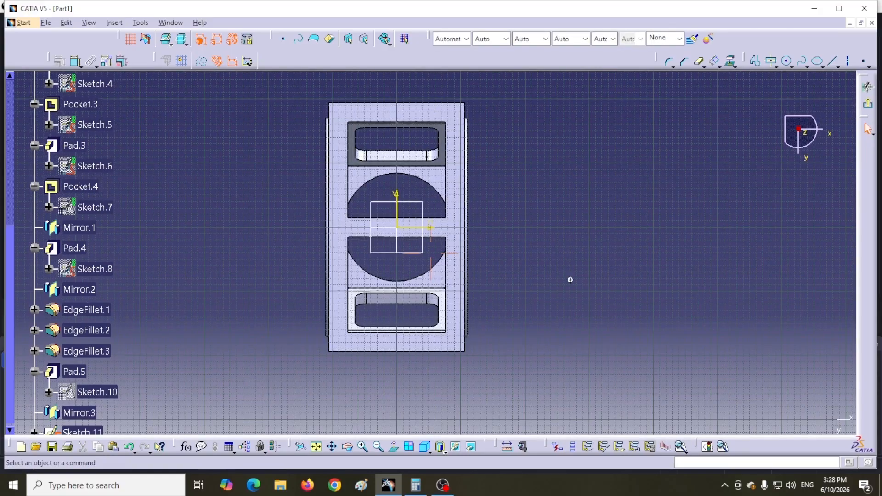
mouse_move(566, 320)
middle_mouse_down()
mouse_move(540, 226)
mouse_move(590, 268)
mouse_move(565, 315)
middle_mouse_up()
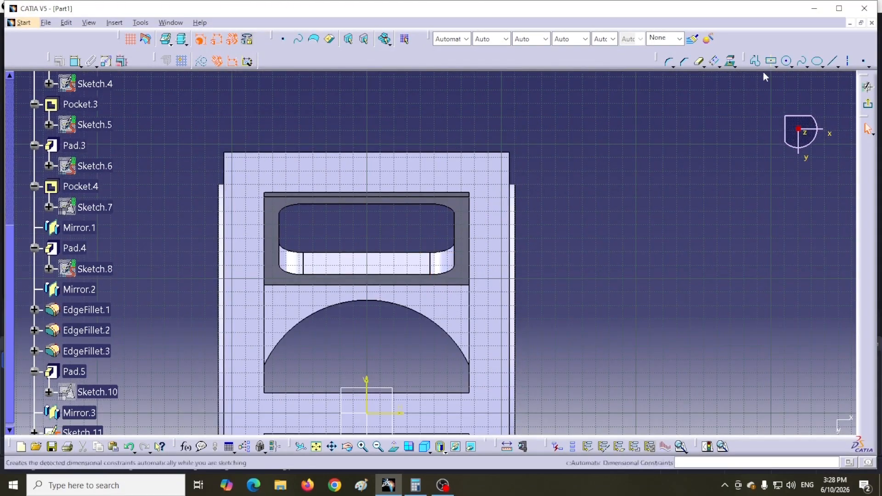
left_click(775, 65)
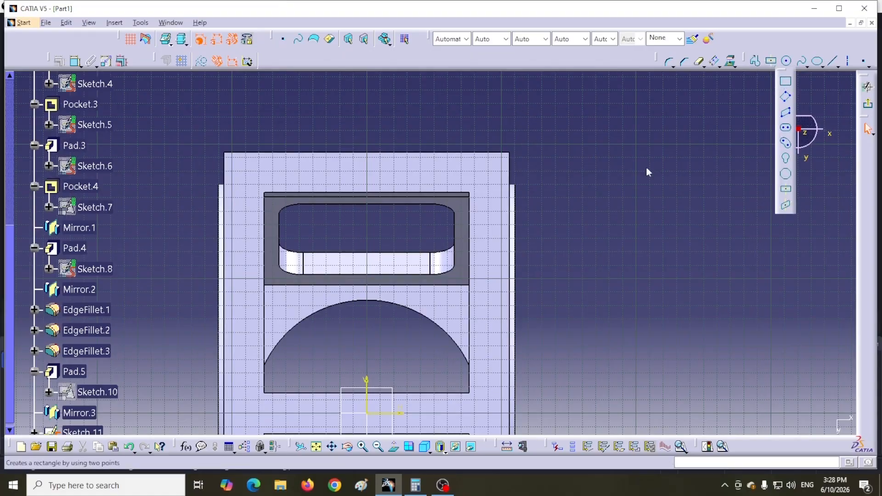
left_click(580, 164)
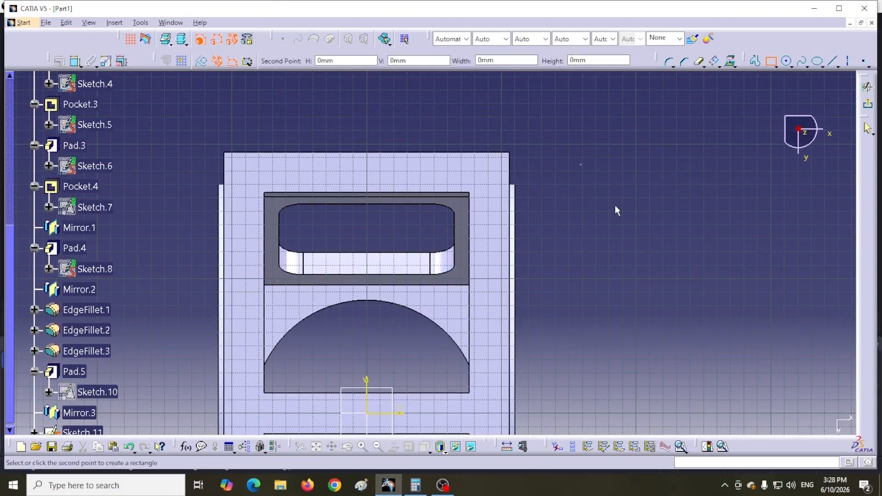
left_click(649, 206)
Step: Dimension the rectangle's side parallel to the housing's long edge and set it to 45 mm
left_click(75, 61)
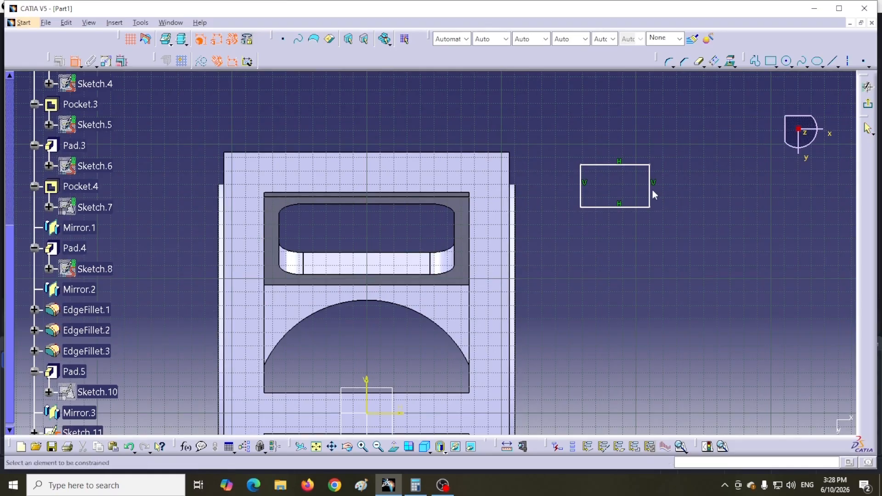
left_click(650, 189)
left_click(690, 187)
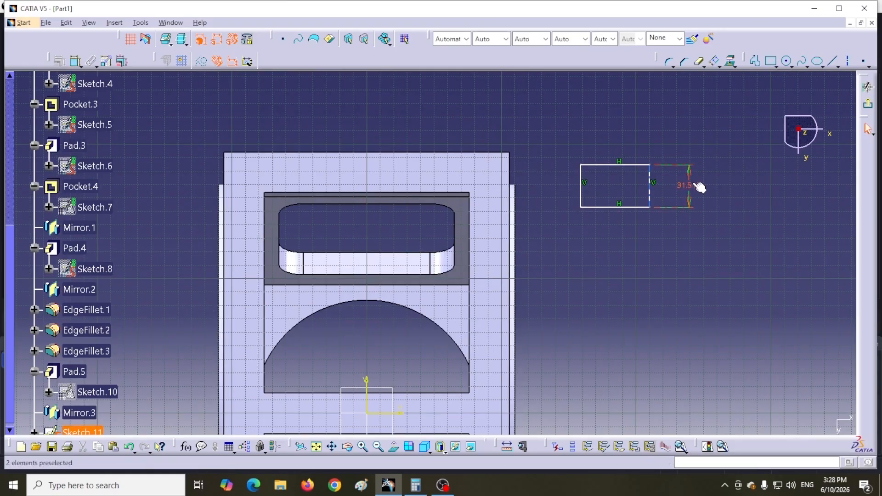
double_click(692, 184)
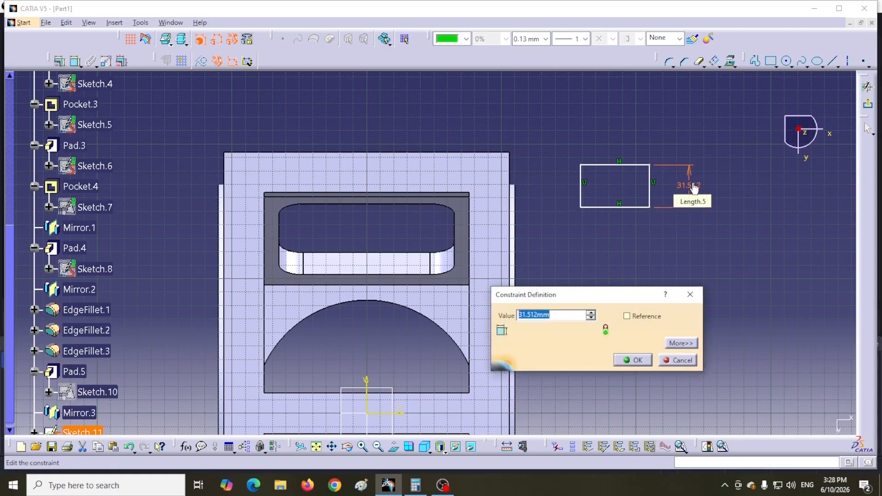
type("45")
key("Return")
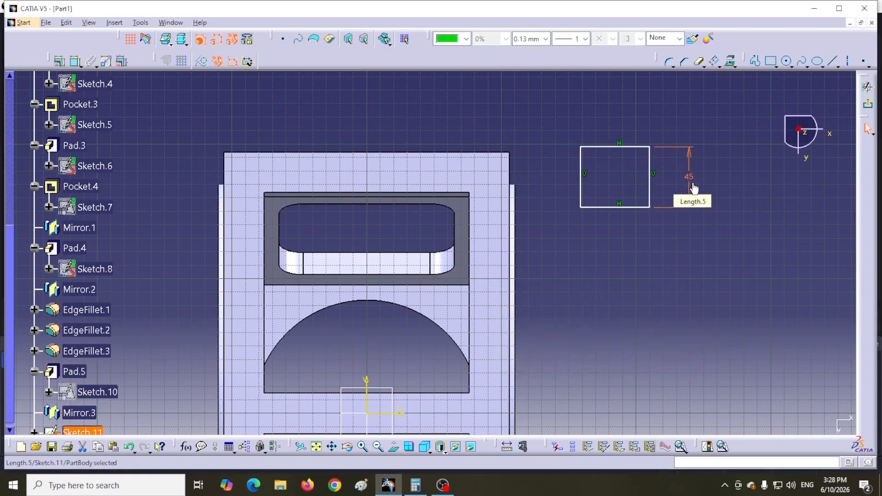
Step: Make the rectangle's inner side coincident with the housing's long edge and slide it along that edge away from the corner
left_click(76, 62)
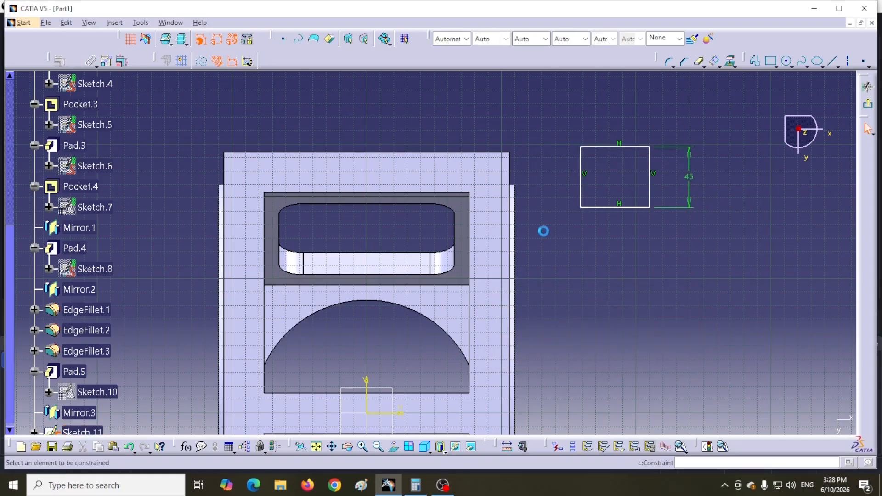
left_click(511, 202)
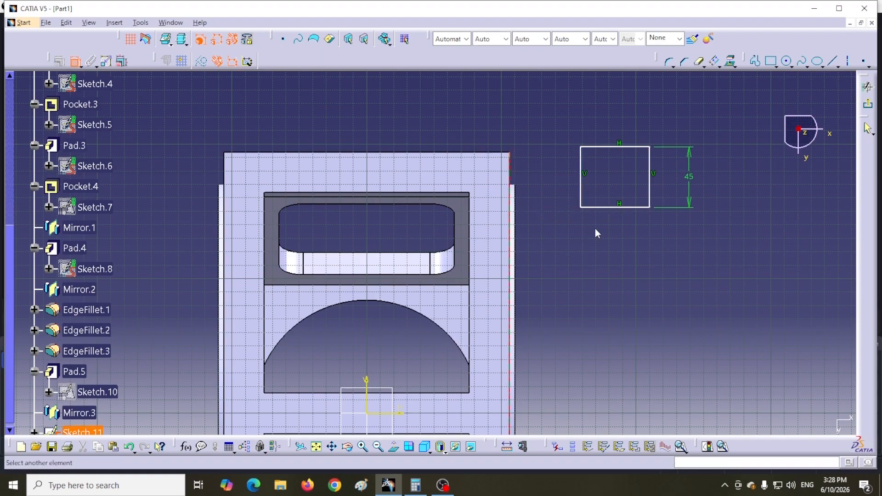
left_click(580, 195)
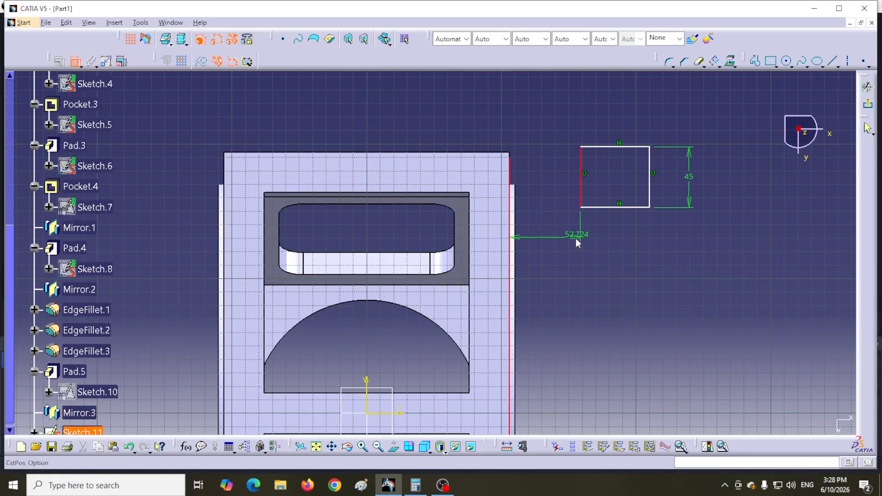
right_click(576, 238)
left_click(607, 341)
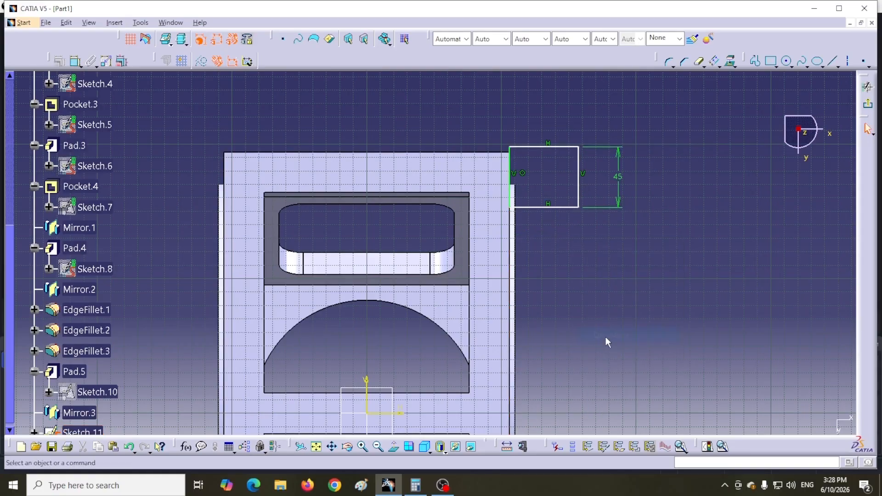
left_click_drag(552, 207, 557, 248)
left_click(678, 203)
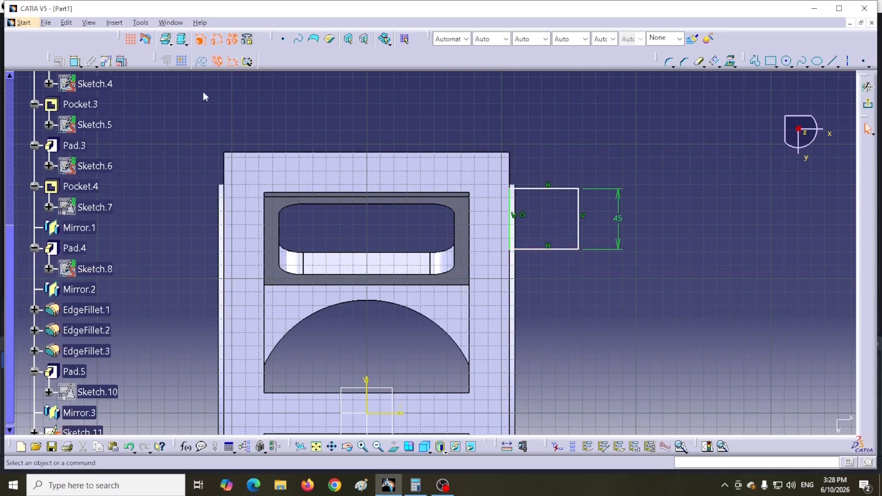
Step: Dimension the rectangle's offset from the housing's short end edge and set it to 31.5 mm
left_click(76, 61)
left_click(467, 155)
left_click(538, 188)
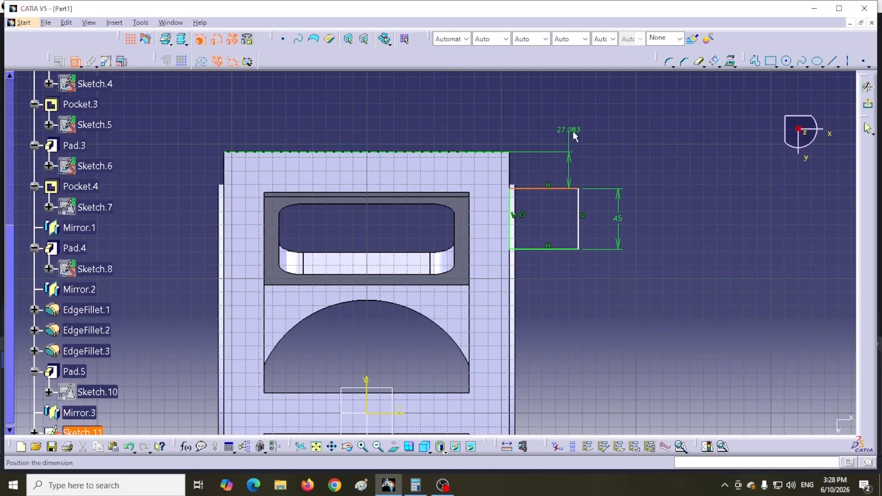
left_click(572, 125)
double_click(572, 124)
type("31.5mm")
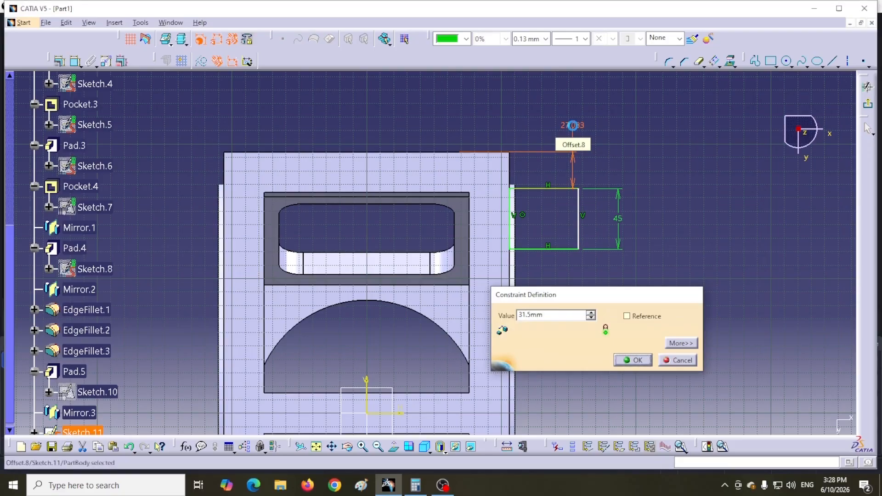
key("Return")
Step: Draw a diagonal line between opposite corners of the 45 mm rectangle and convert it to a construction element
middle_click_drag(500, 258, 471, 209)
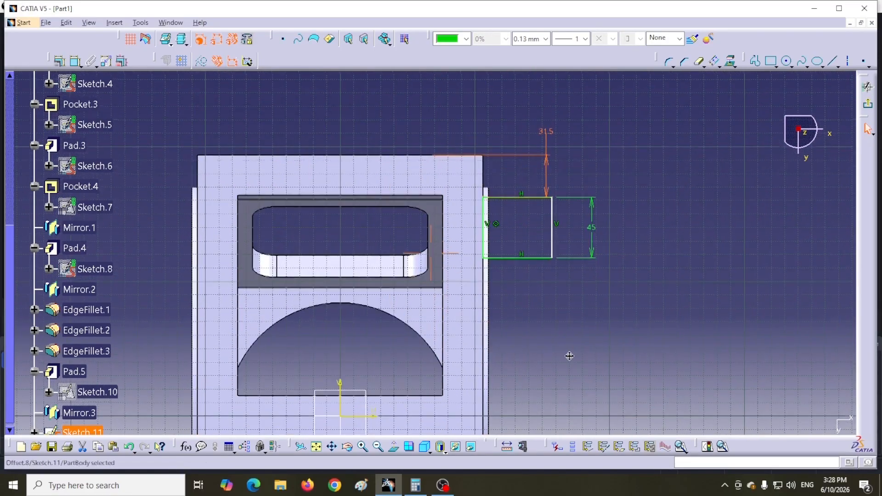
mouse_move(568, 356)
middle_mouse_down()
mouse_move(557, 314)
mouse_move(561, 338)
mouse_move(515, 354)
middle_mouse_up()
left_click(699, 360)
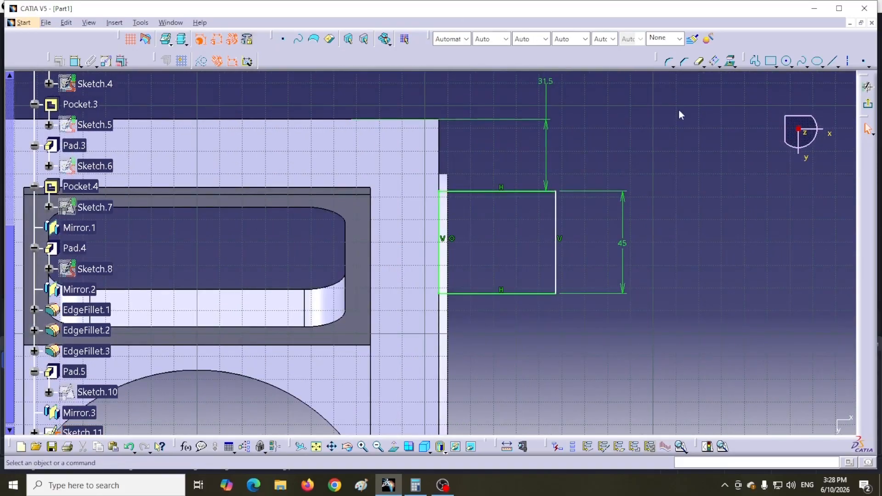
left_click(832, 61)
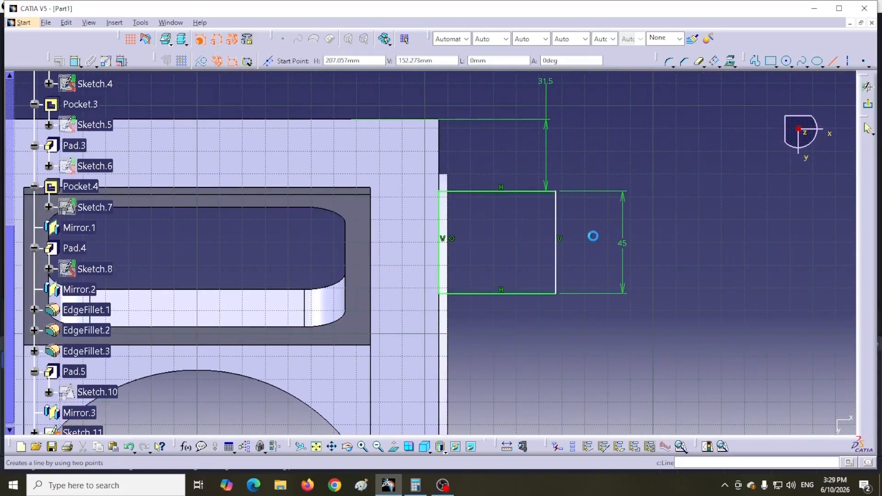
left_click(556, 191)
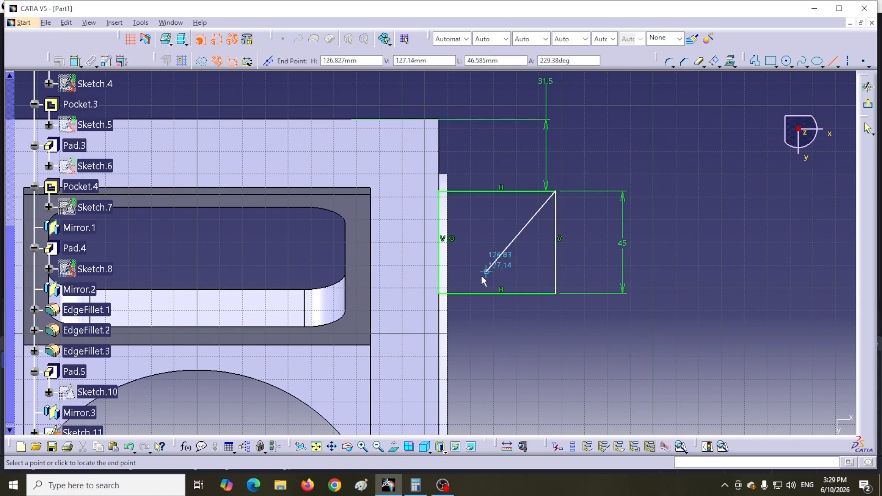
left_click(441, 294)
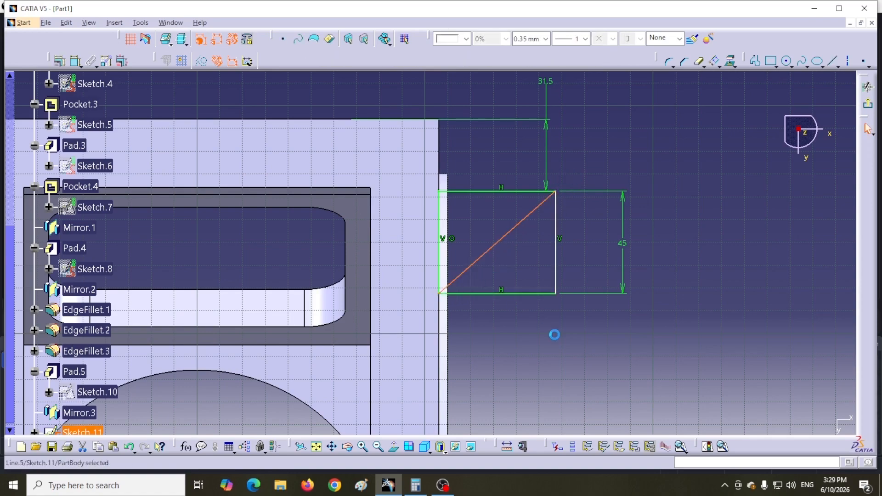
left_click(202, 61)
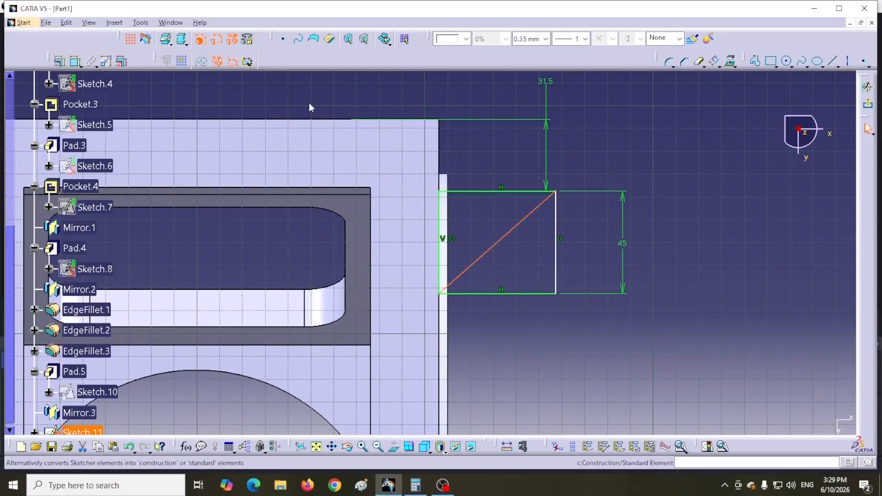
Step: Draw a circle about 16.3 mm in diameter centred on the midpoint of the foot rectangle's construction diagonal
left_click(519, 265)
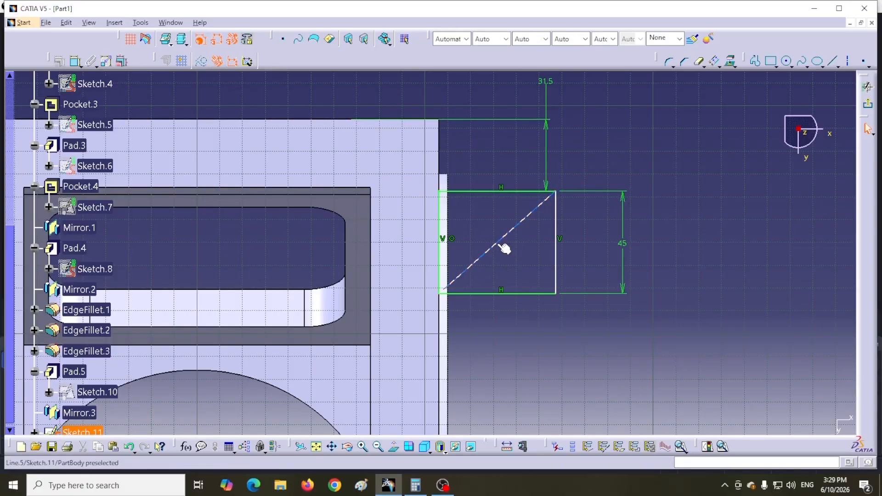
left_click(504, 248)
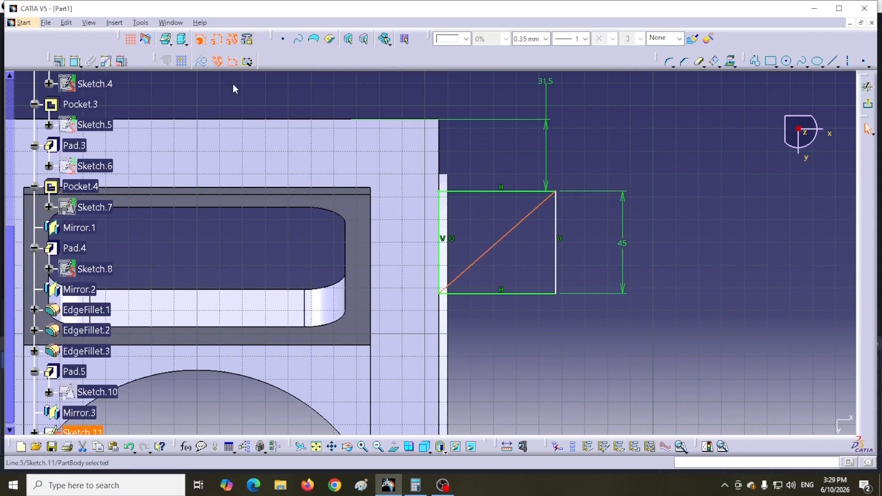
left_click(685, 225)
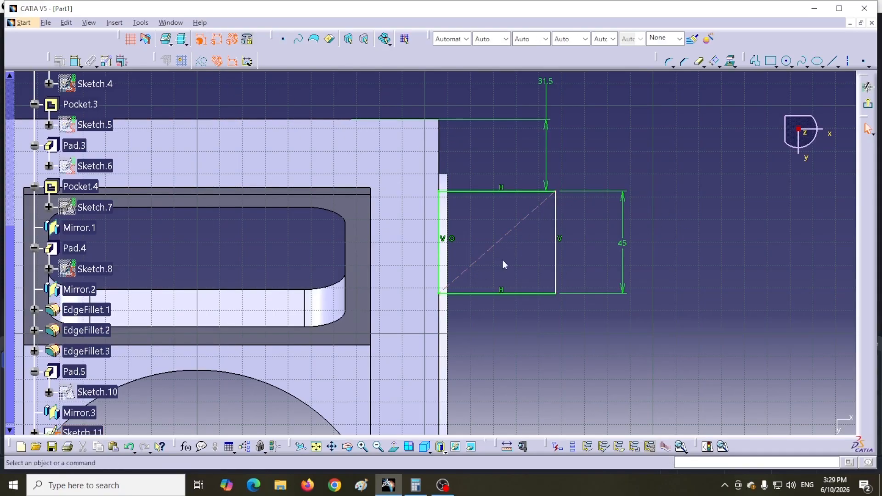
left_click(786, 60)
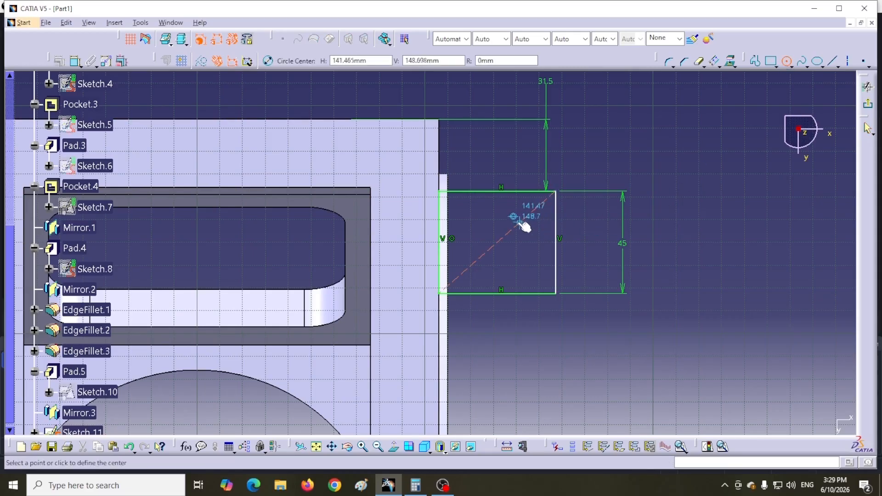
left_click(497, 243)
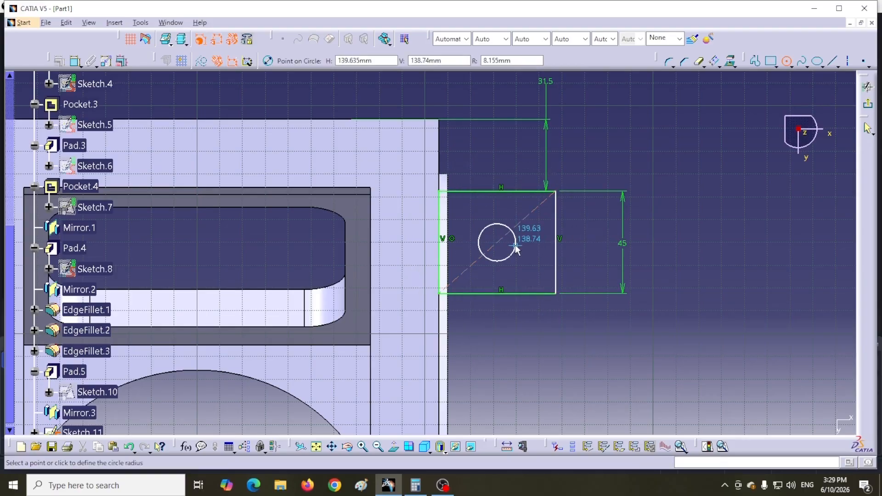
left_click(516, 250)
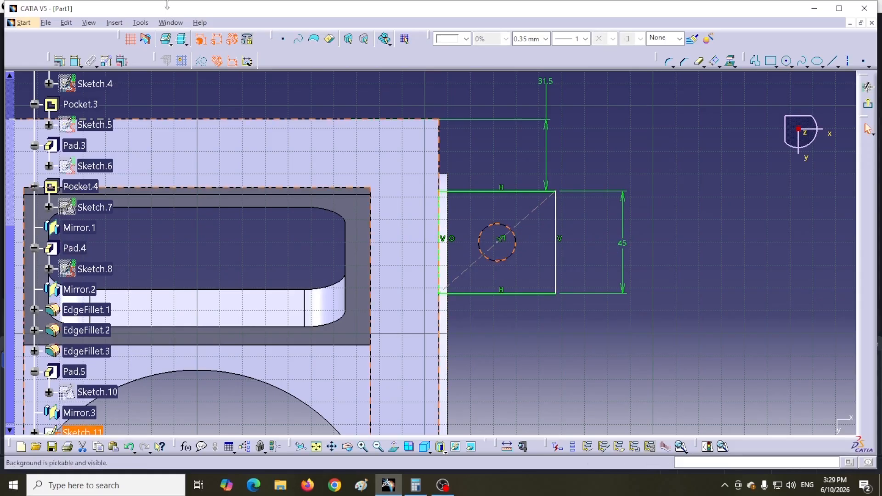
Step: Check the foot hole callout on the reference drawing and dimension the circle's diameter
left_click(170, 23)
left_click(184, 102)
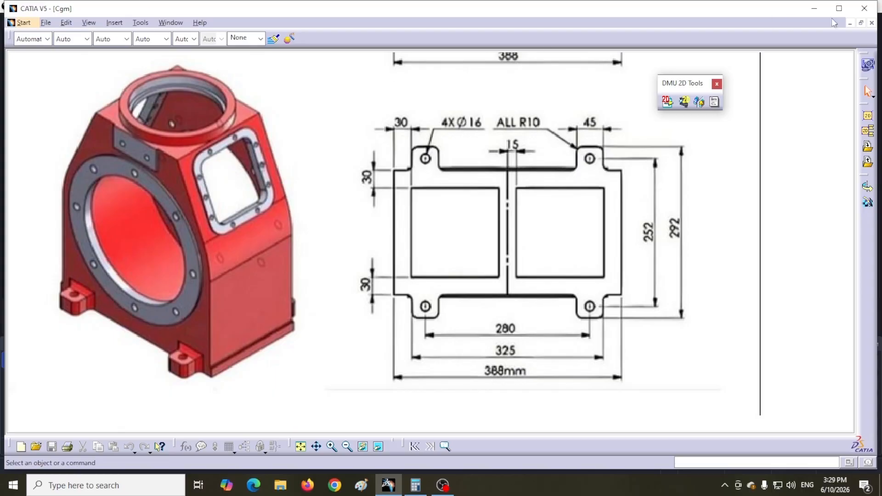
left_click(170, 23)
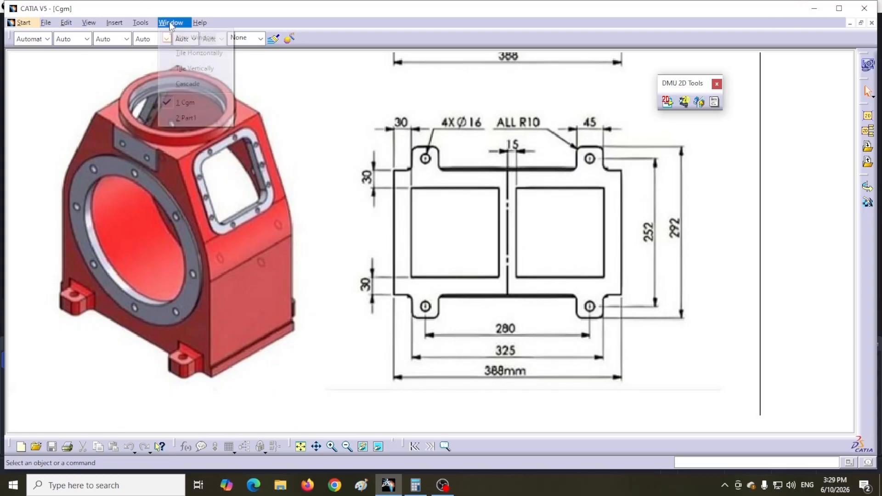
left_click(184, 118)
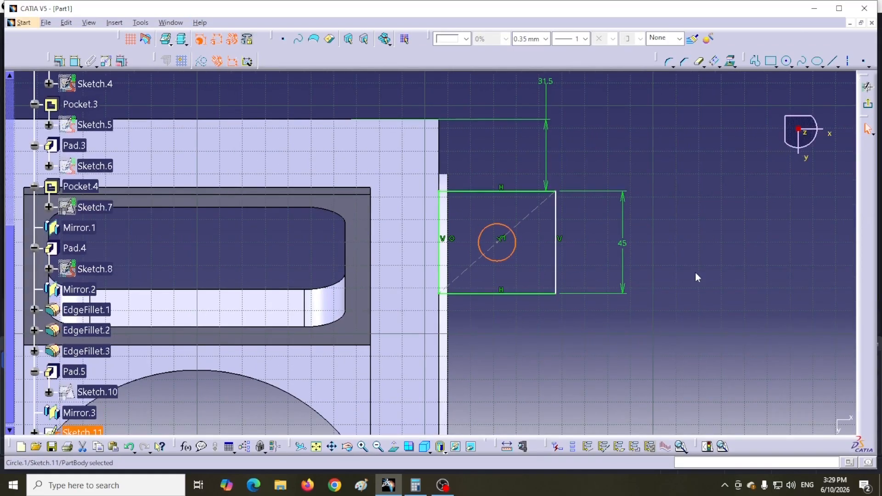
left_click(697, 277)
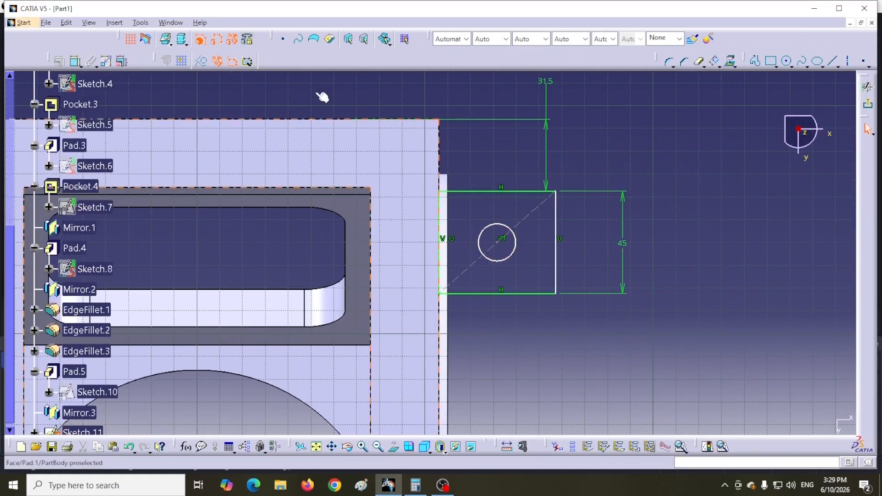
left_click(76, 61)
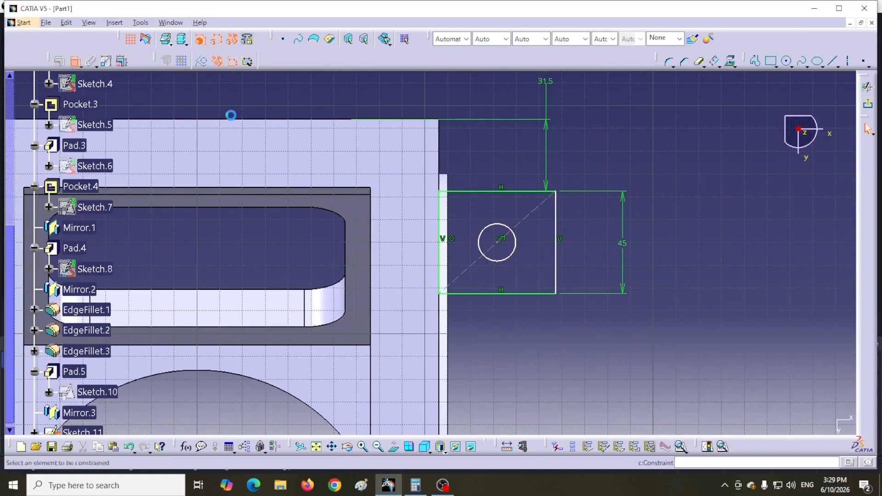
left_click(484, 227)
left_click(474, 203)
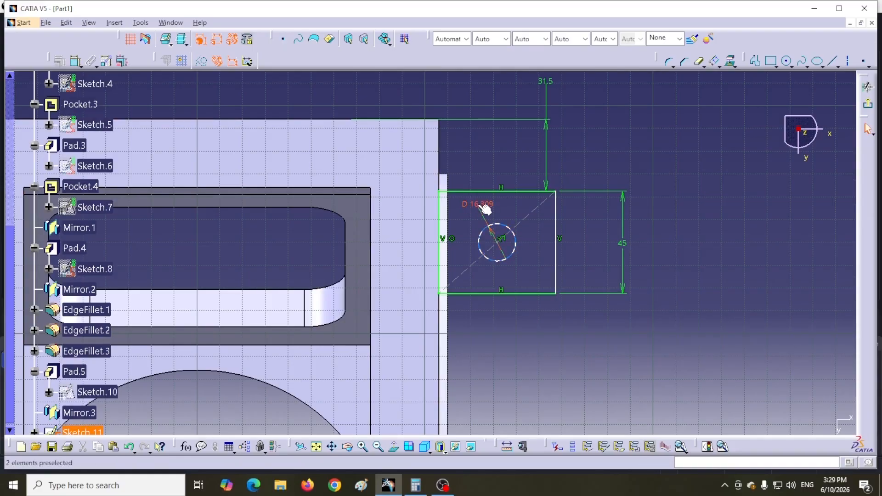
Step: Switch the circle's dimension to Radius and set it to 16 mm
double_click(477, 204)
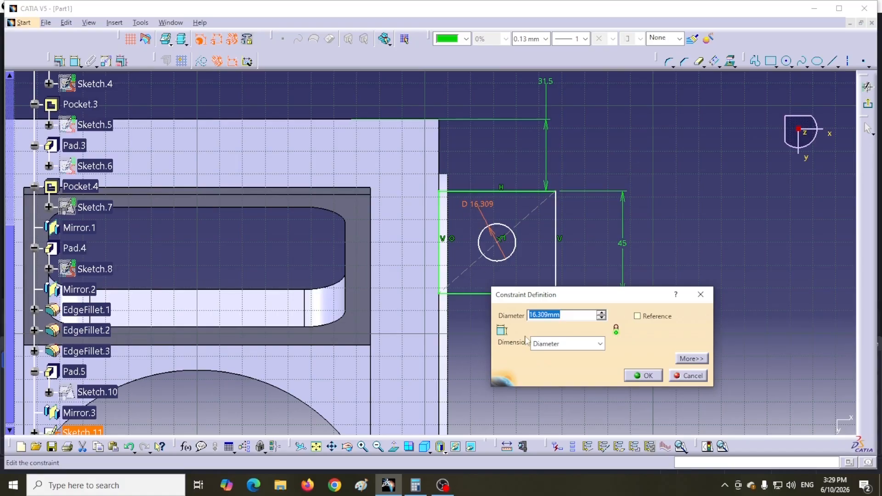
left_click(600, 343)
left_click(597, 357)
left_click_drag(568, 319, 514, 320)
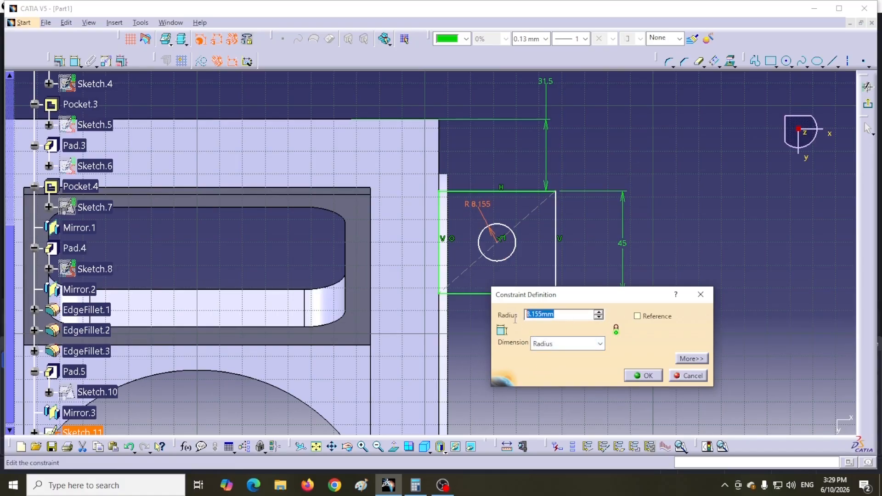
type("16")
key("Return")
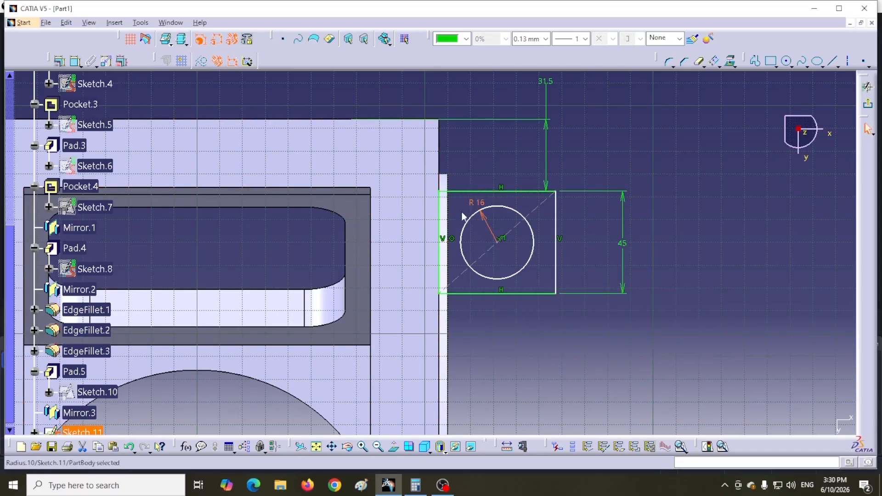
Step: Recheck the hole callout on the reference drawing and set the circle's dimension to a Diameter of 16 mm
left_click(168, 23)
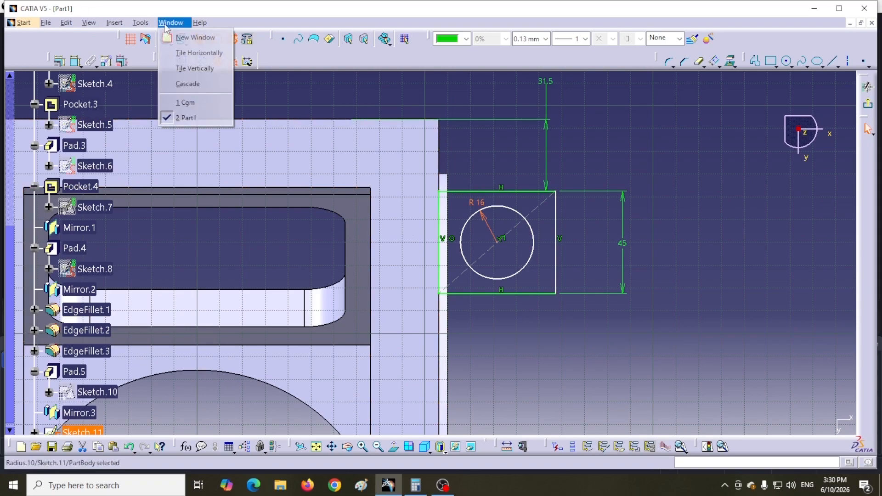
left_click(183, 99)
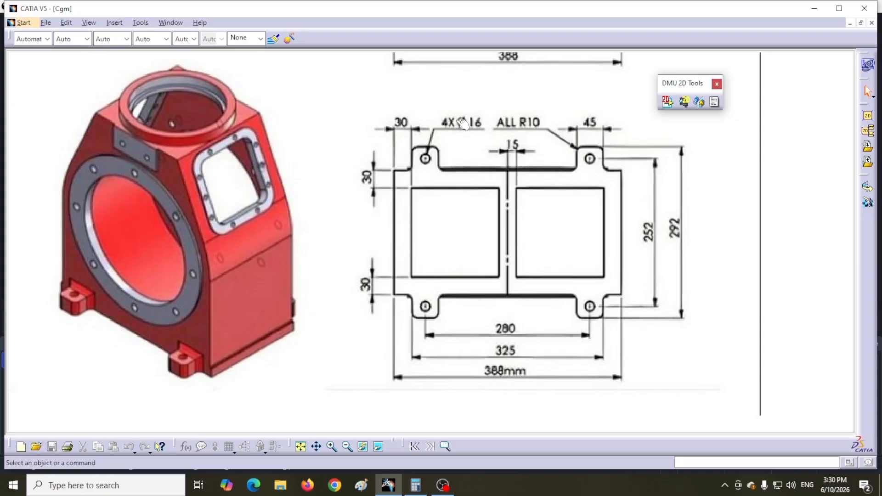
left_click(170, 23)
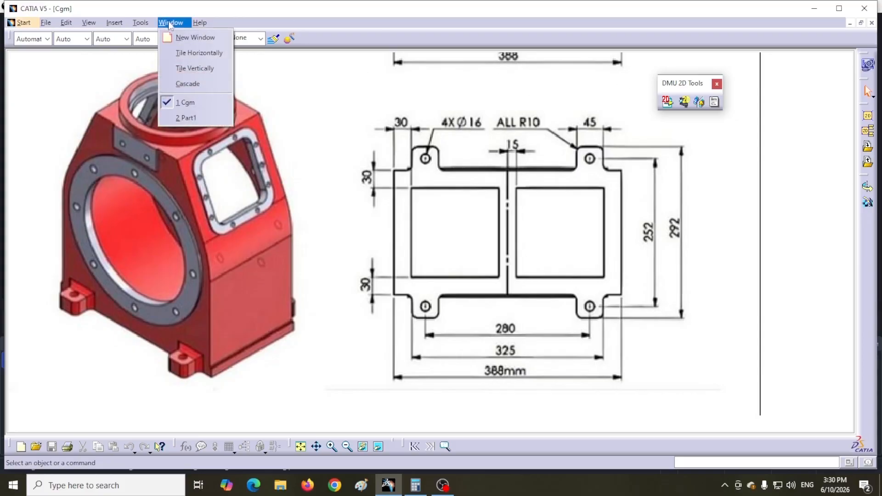
left_click(185, 114)
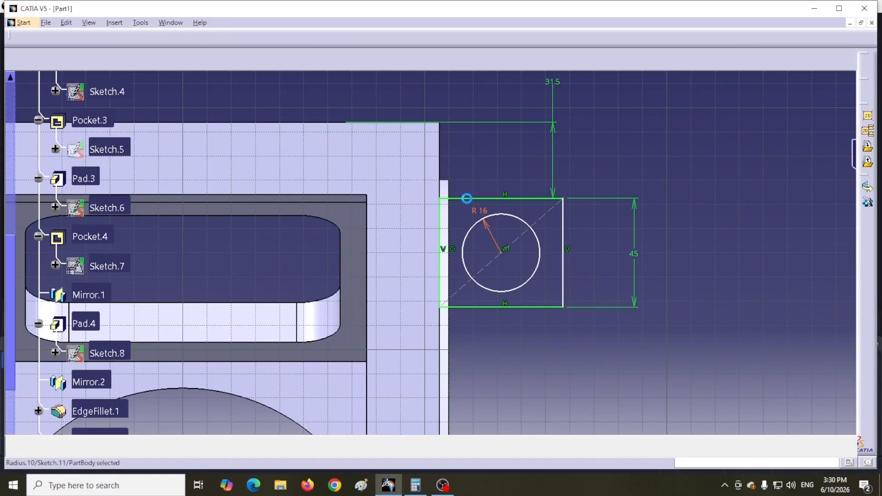
double_click(484, 207)
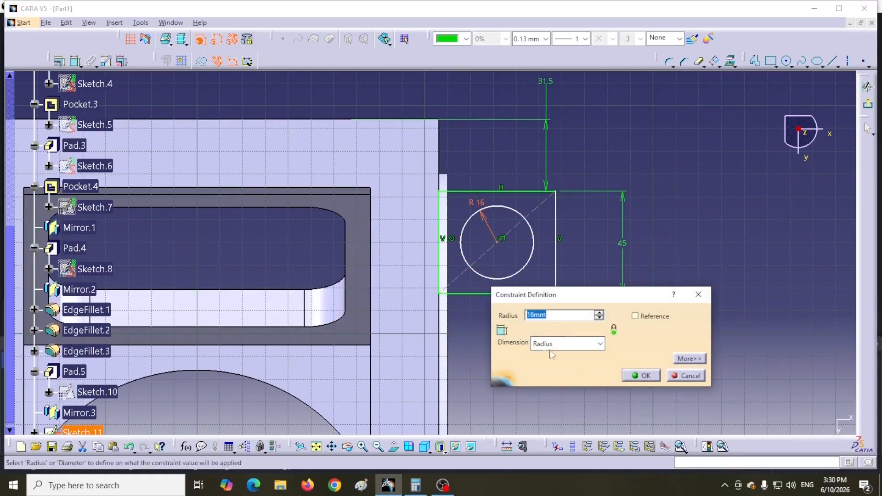
left_click(601, 345)
left_click(544, 366)
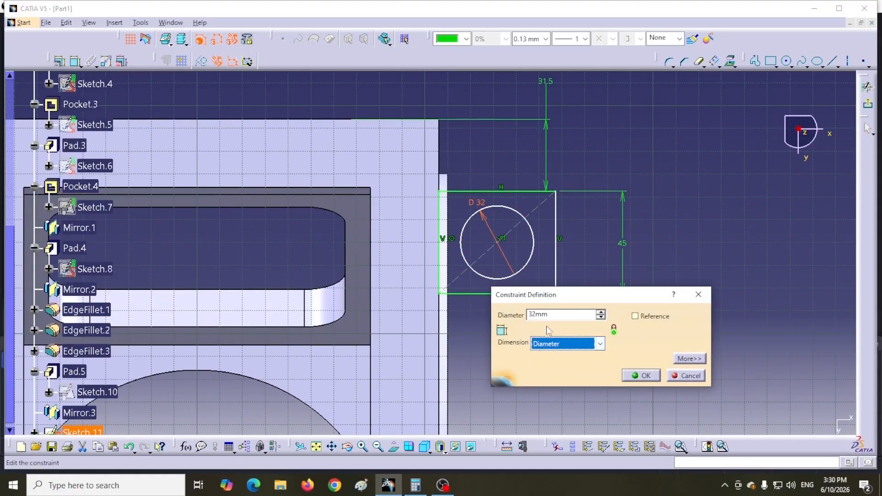
left_click_drag(553, 318, 526, 318)
type("16")
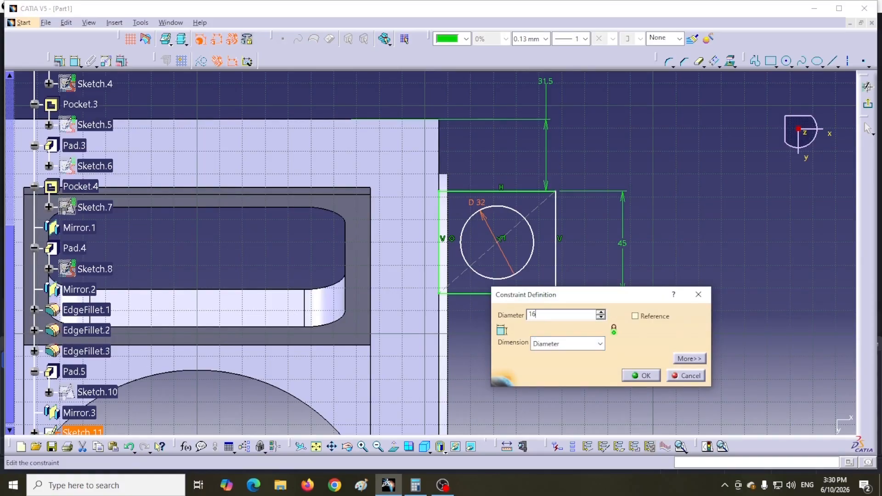
key("Return")
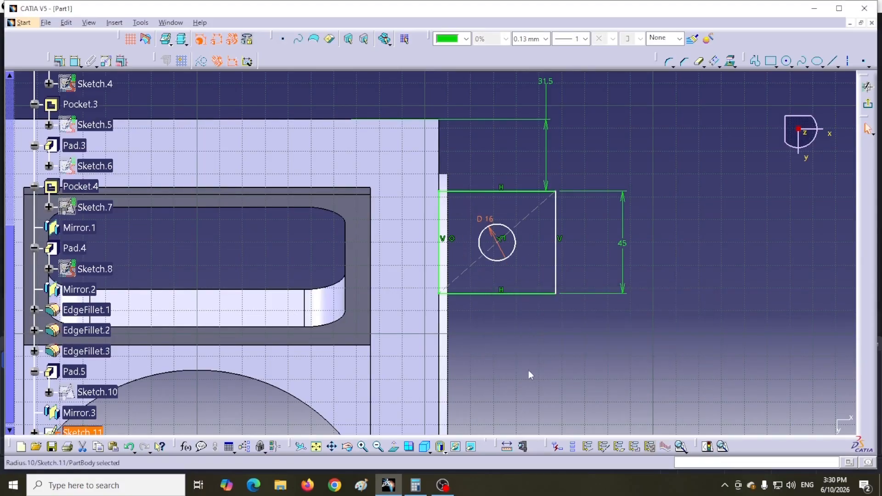
Step: Round the foot profile's two outer corners with linked Corner arcs and set their radius to 10 mm
left_click_drag(518, 166, 592, 318)
left_click(668, 61)
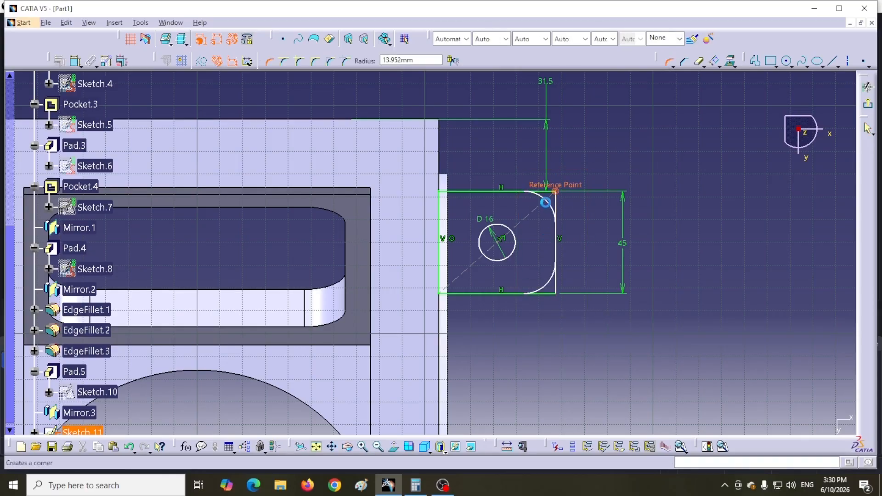
left_click(551, 216)
left_click(473, 266)
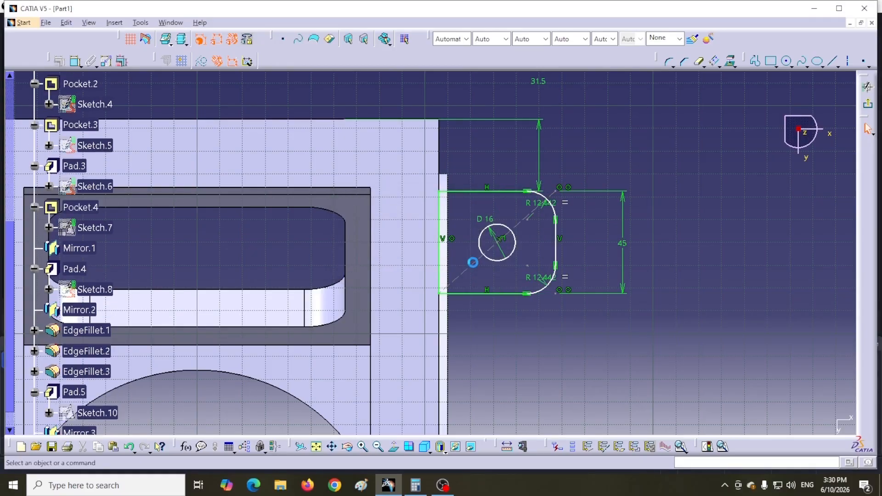
double_click(535, 203)
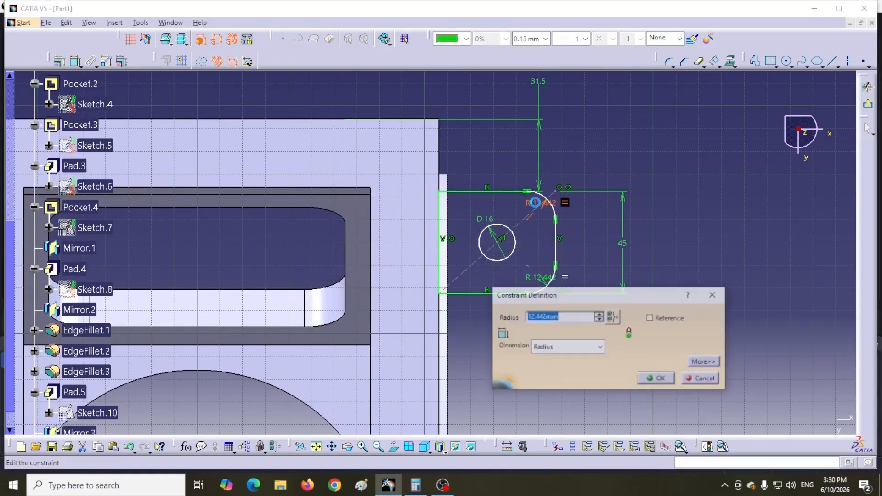
type("10")
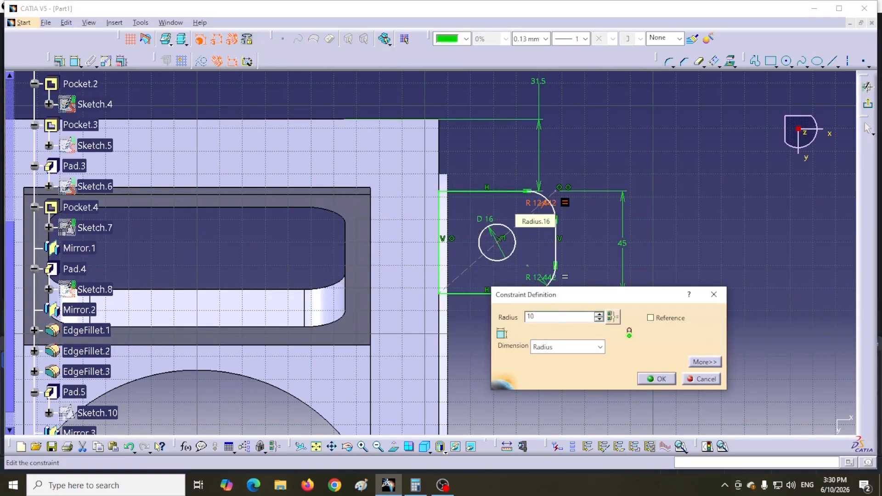
key("Return")
Step: Mirror the complete foot profile with its hole about the sketch's vertical axis to the housing's opposite long side
mouse_move(508, 341)
middle_mouse_down()
mouse_move(527, 378)
mouse_move(513, 309)
mouse_move(623, 255)
middle_mouse_up()
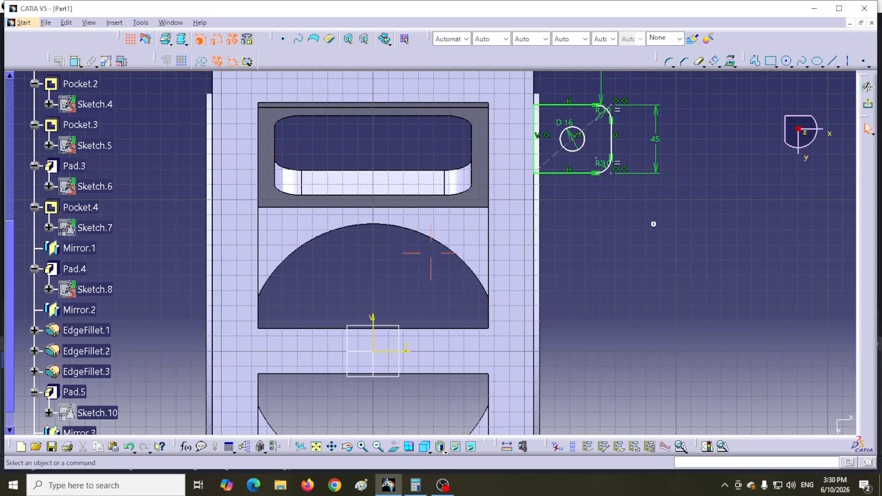
middle_click_drag(653, 225, 660, 278)
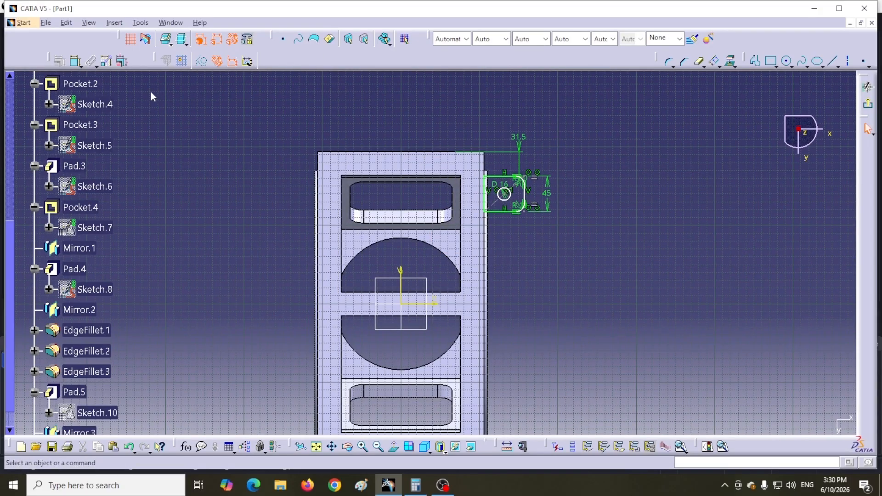
left_click_drag(443, 136, 534, 225)
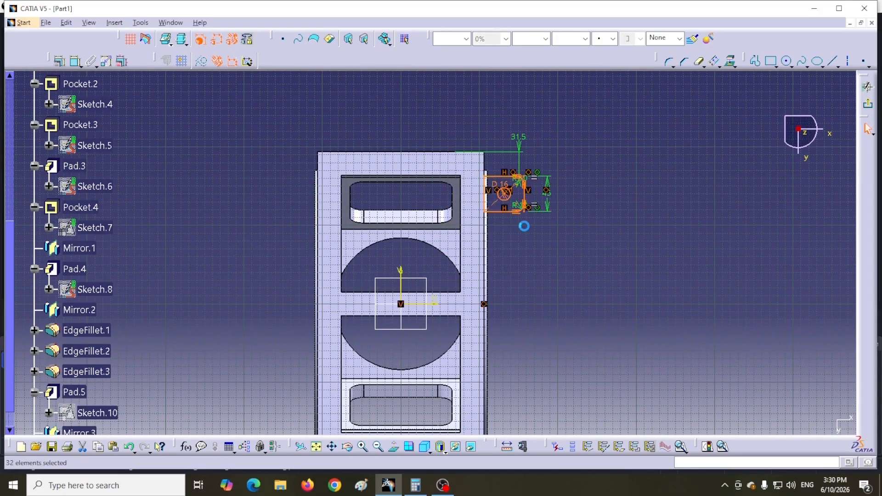
left_click(717, 67)
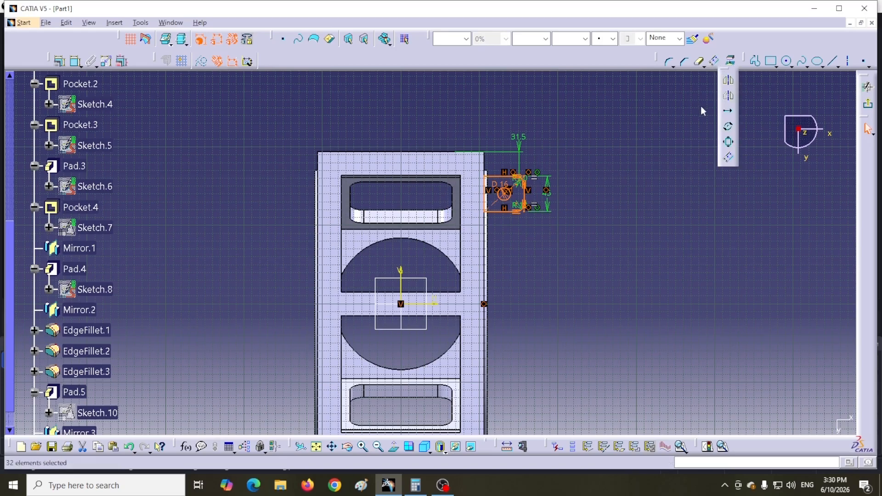
left_click(402, 290)
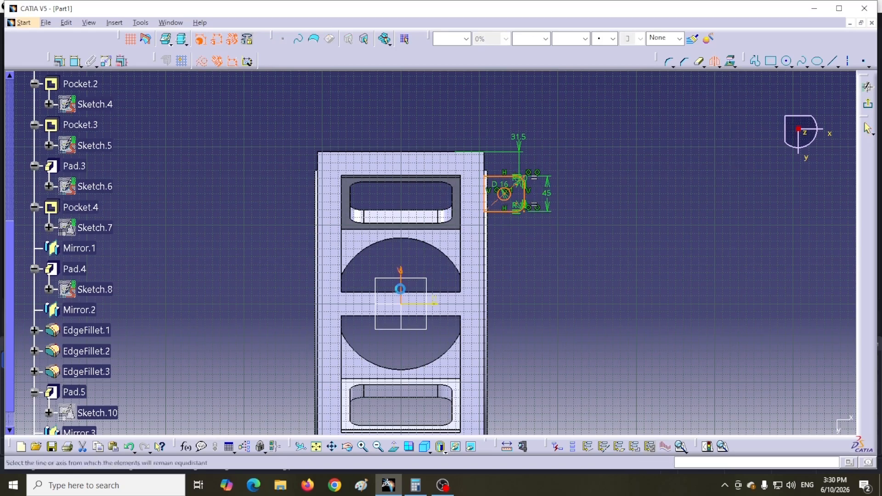
Step: Mirror both foot profiles about the sketch's horizontal axis to the other end of the housing
left_click_drag(253, 159, 547, 228)
left_click(714, 61)
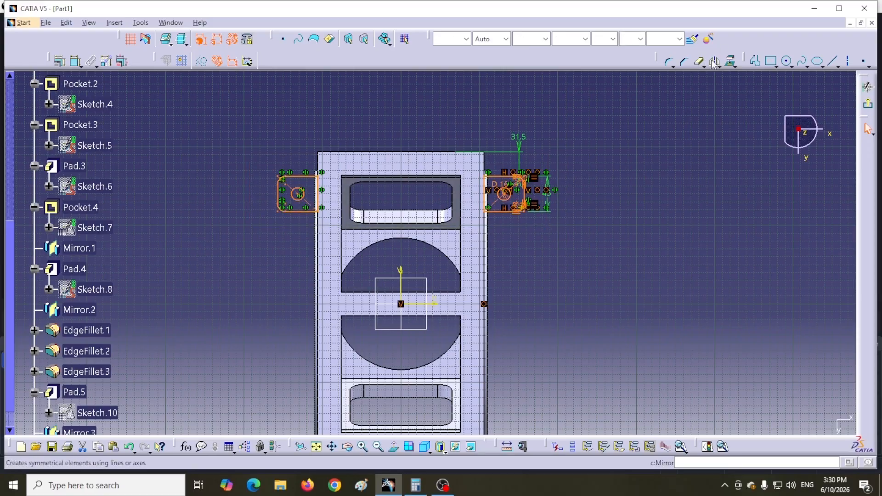
left_click(424, 304)
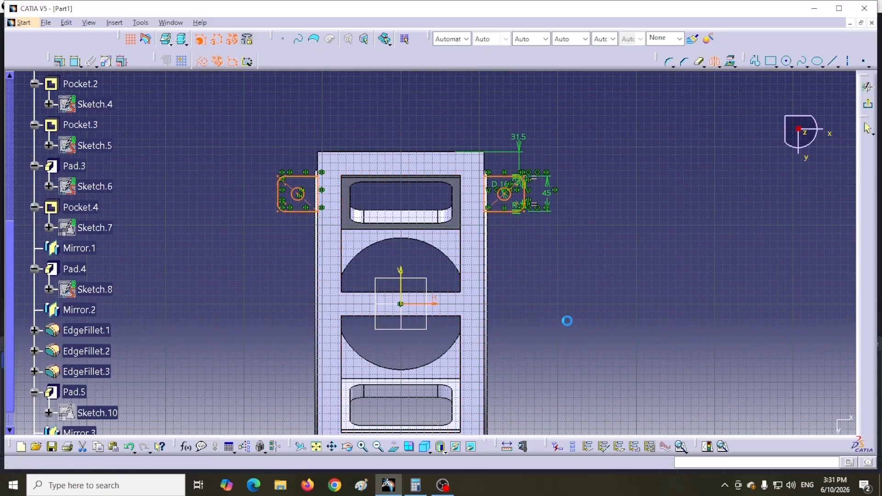
mouse_move(575, 325)
middle_mouse_down()
mouse_move(581, 227)
mouse_move(568, 249)
middle_mouse_up()
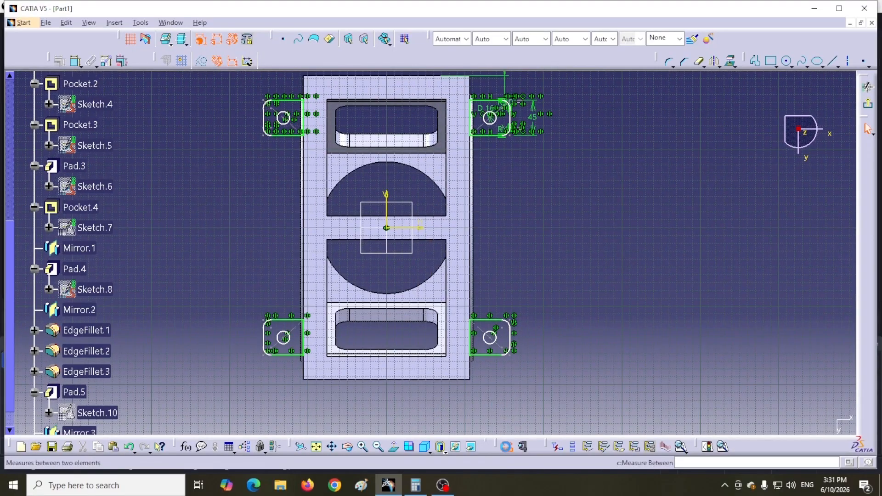
Step: Measure the distance between the mounting feet's far outer edges and compare it with the base view on the reference drawing
left_click(707, 446)
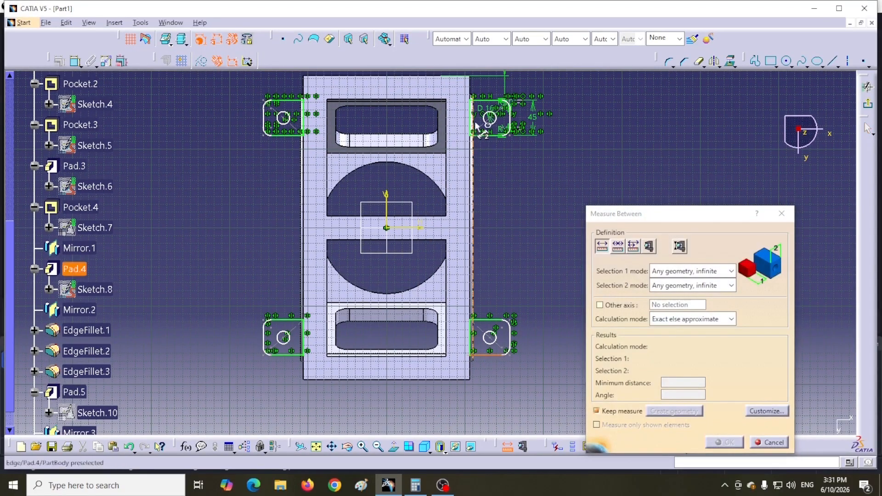
left_click(479, 101)
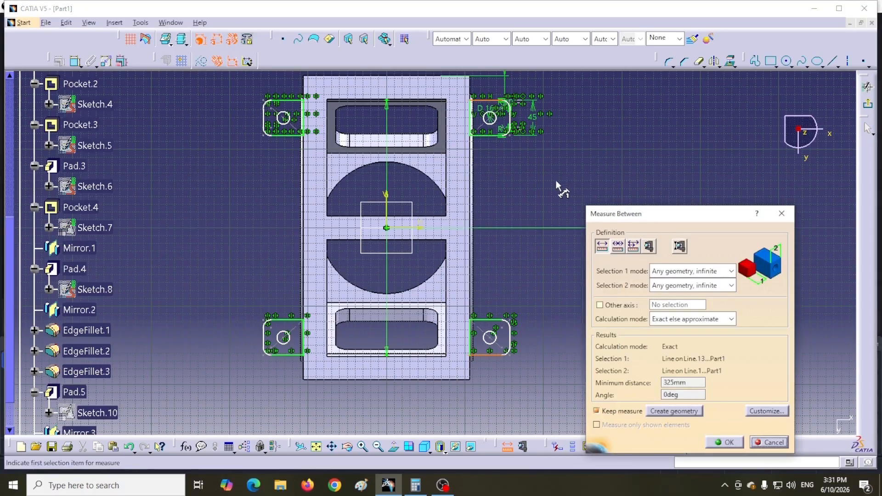
left_click_drag(689, 215, 773, 293)
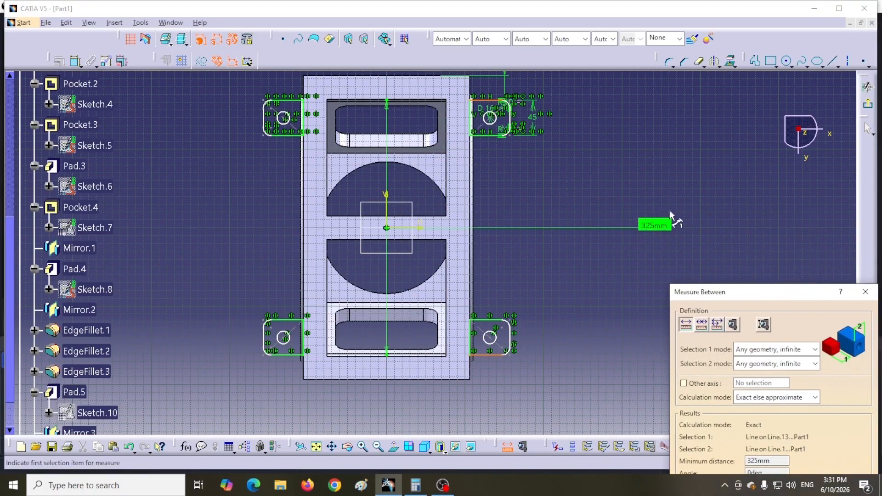
left_click(170, 23)
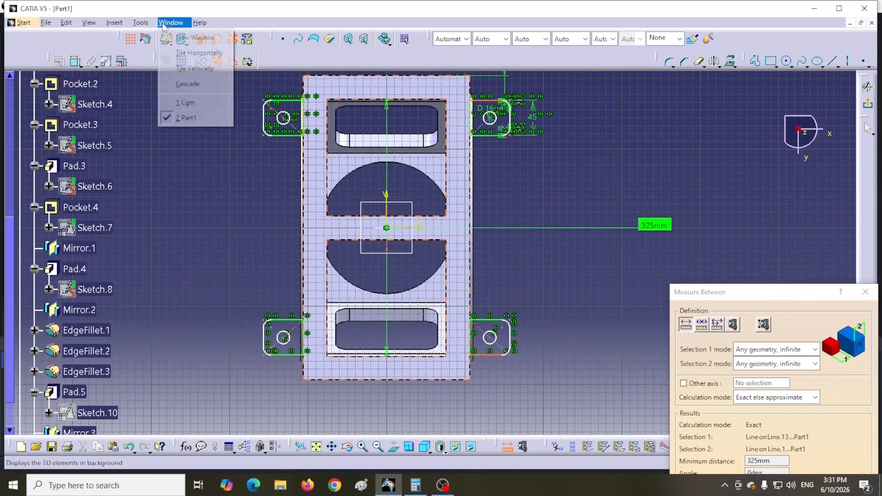
left_click(185, 102)
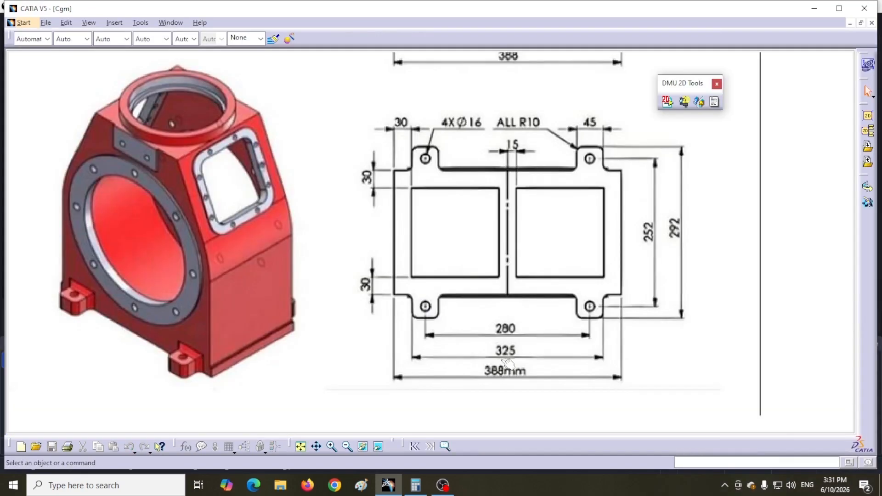
left_click(171, 23)
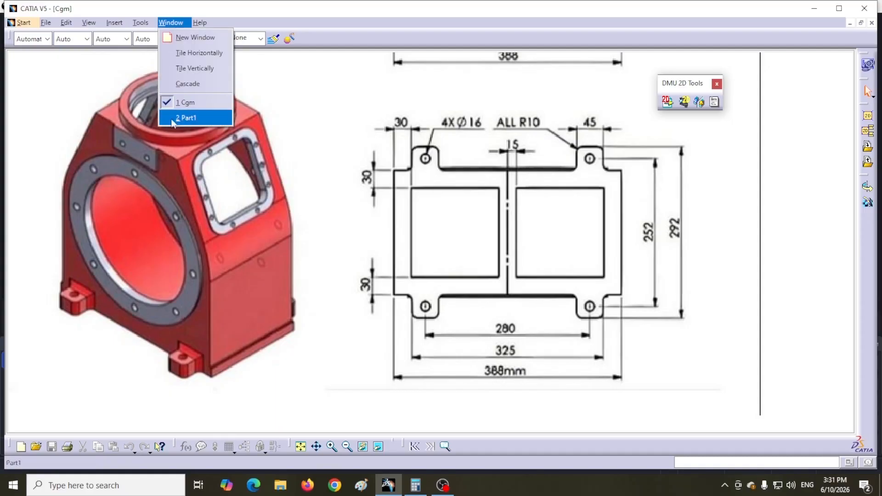
left_click(182, 117)
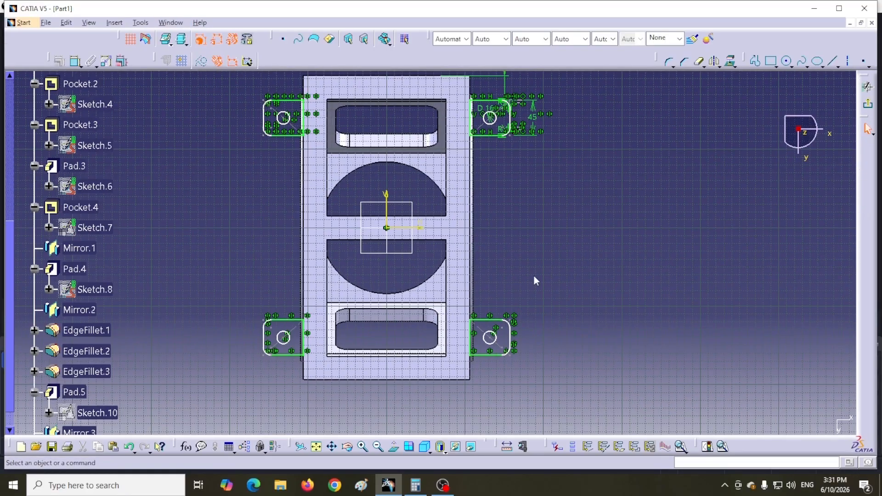
Step: Exit the sketch and pad the four foot profiles 30 mm in the reversed direction, up along the housing walls
middle_click_drag(534, 276, 529, 325)
left_click(865, 107)
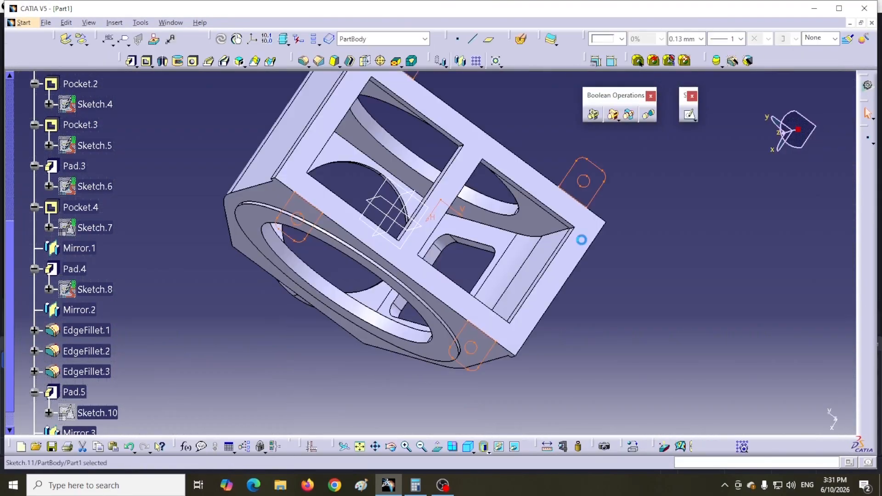
middle_click_drag(548, 169, 305, 368)
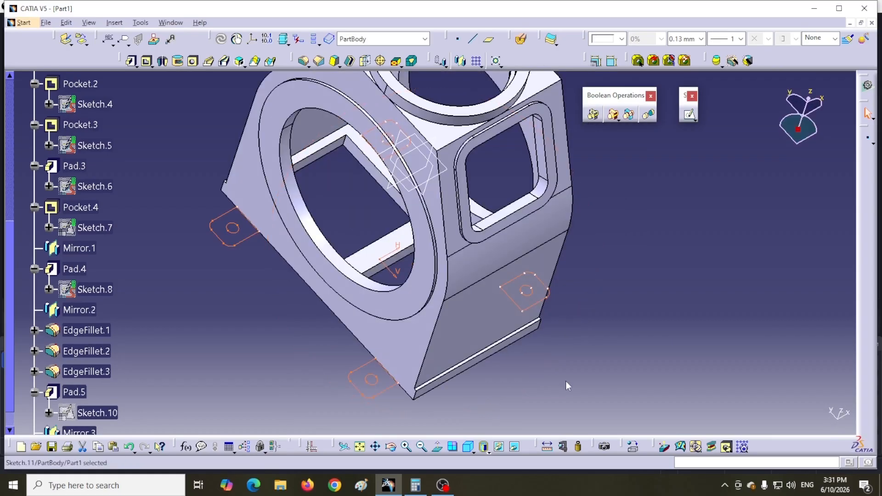
scroll(569, 361, "up", 2)
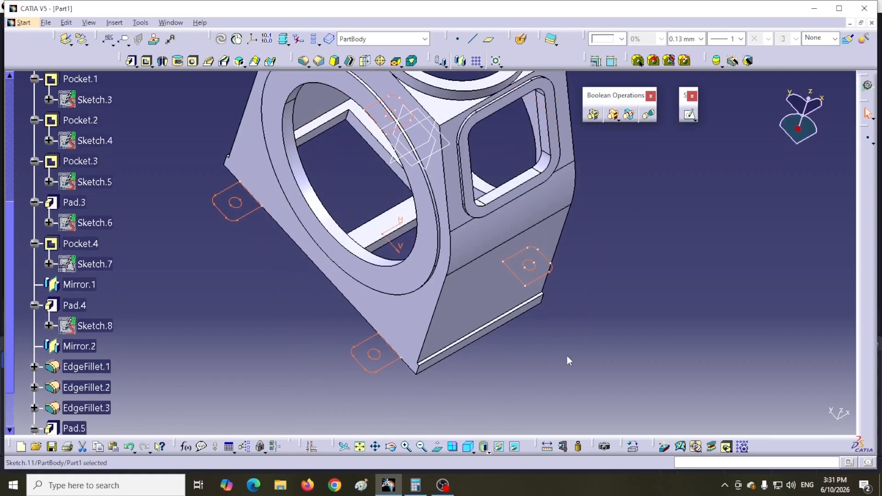
left_click(131, 60)
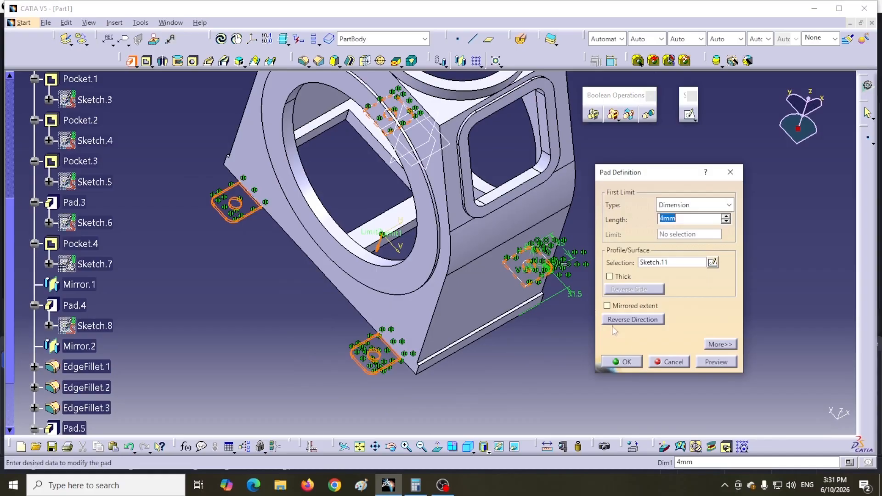
left_click(680, 219)
type("30")
left_click(712, 363)
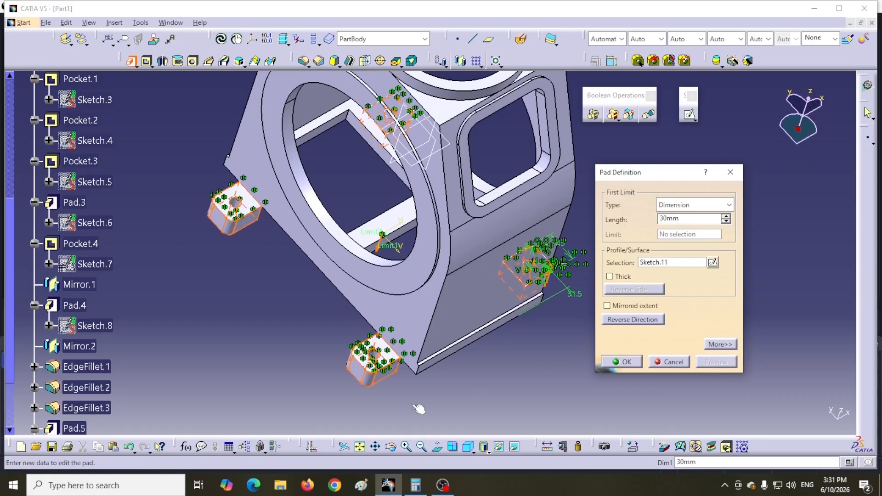
left_click(618, 322)
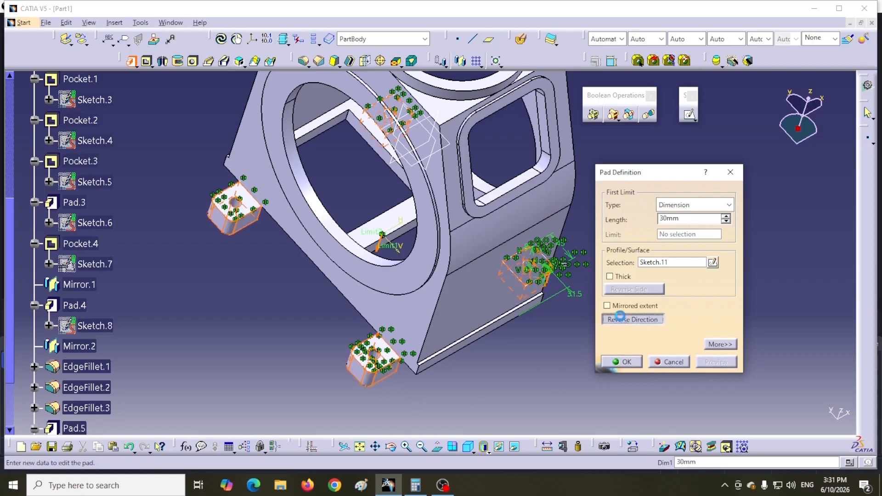
left_click(618, 363)
Step: Fillet the top and both side edges where each of the four feet meets the housing wall with a 10 mm radius
middle_click_drag(538, 368, 387, 331)
middle_click_drag(490, 370, 484, 385)
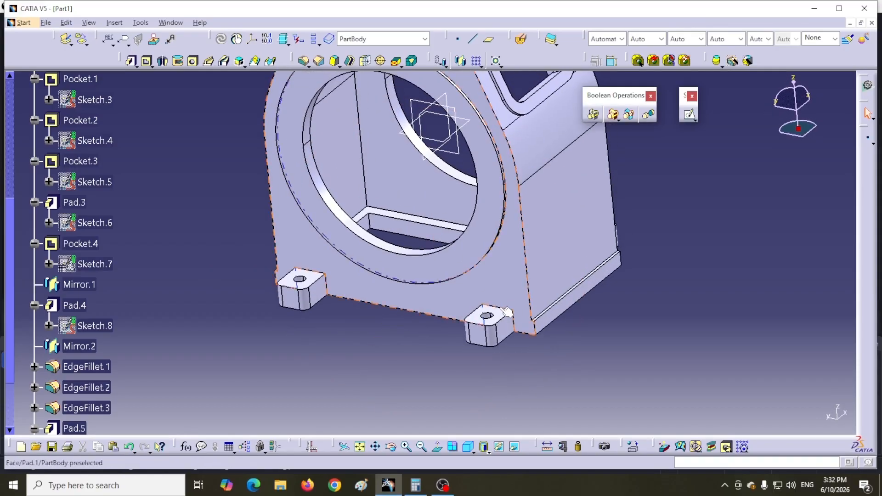
middle_click_drag(472, 376, 458, 328, "ctrl")
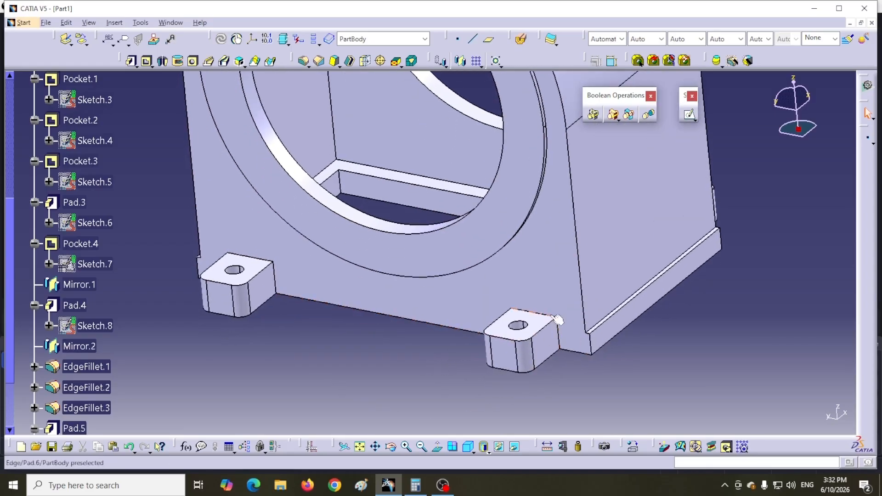
left_click(559, 331)
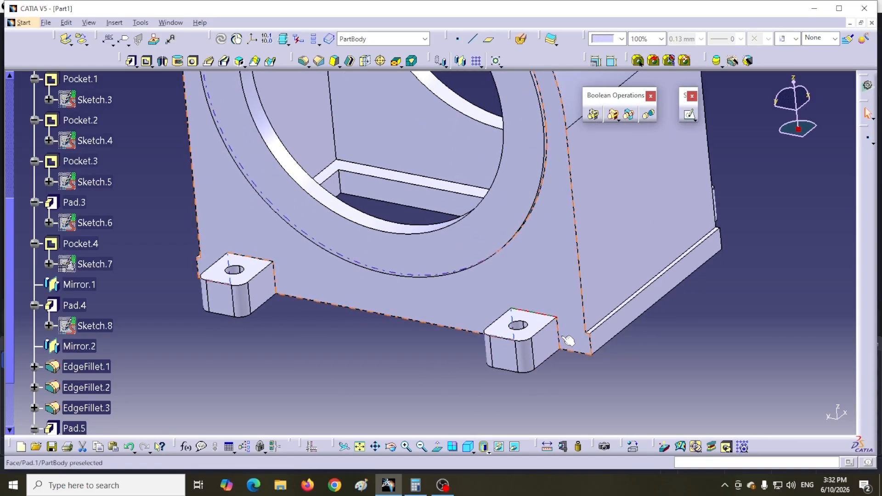
middle_click_drag(428, 365, 436, 370)
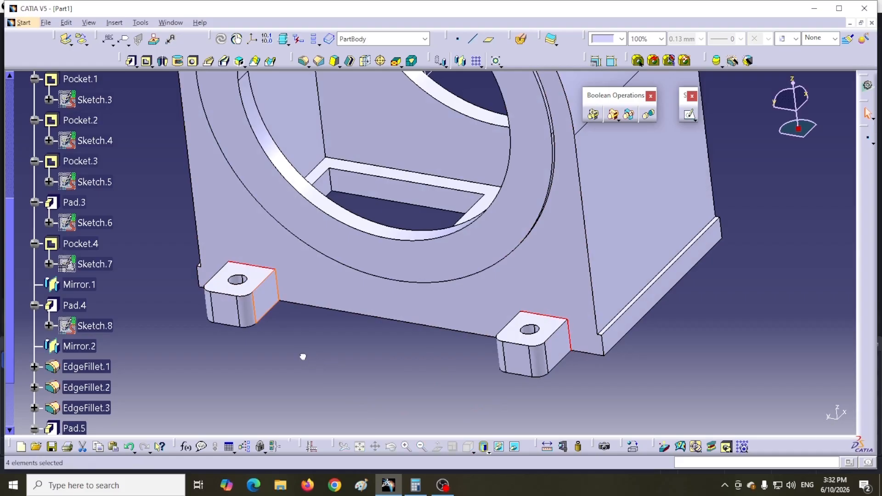
left_click(279, 304)
left_click(281, 298)
middle_click_drag(331, 363, 483, 335)
left_click(628, 223)
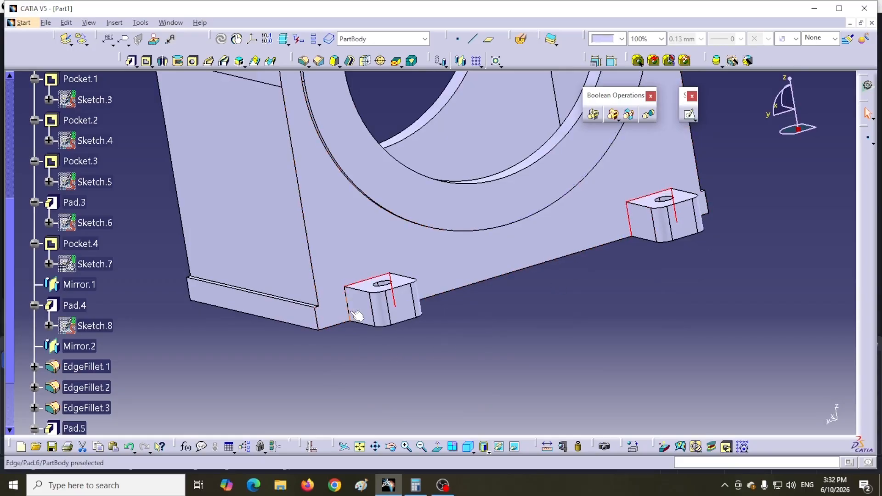
middle_click_drag(151, 258, 528, 299)
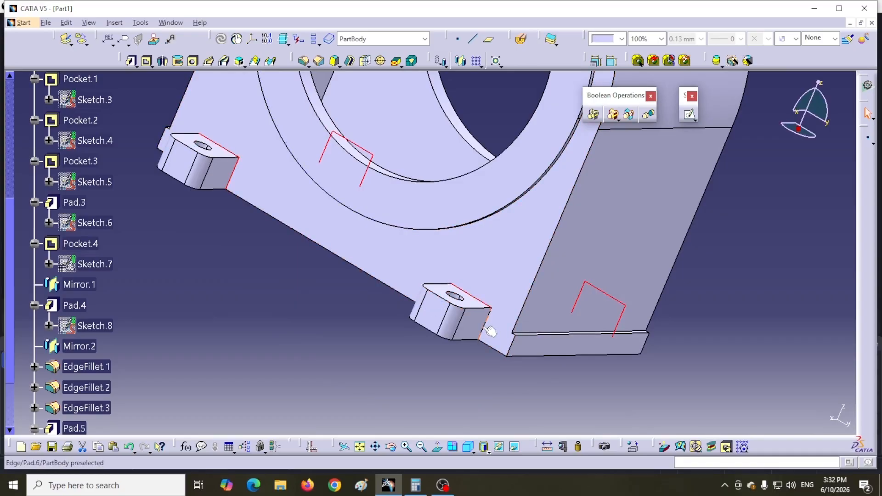
middle_click_drag(305, 315, 440, 343)
left_click(339, 296)
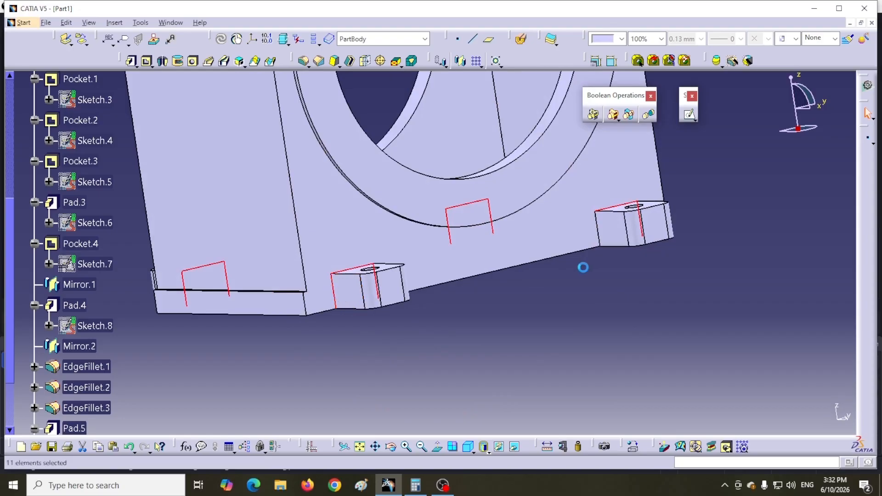
left_click(598, 232, "ctrl")
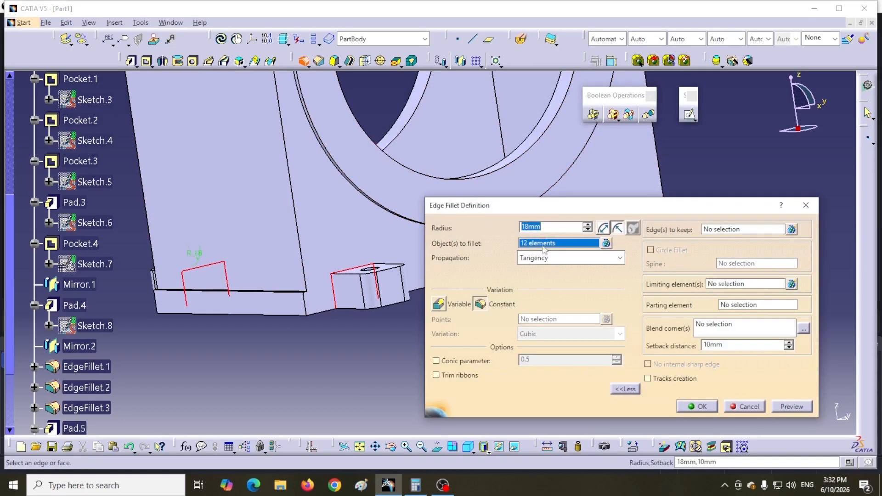
type("10")
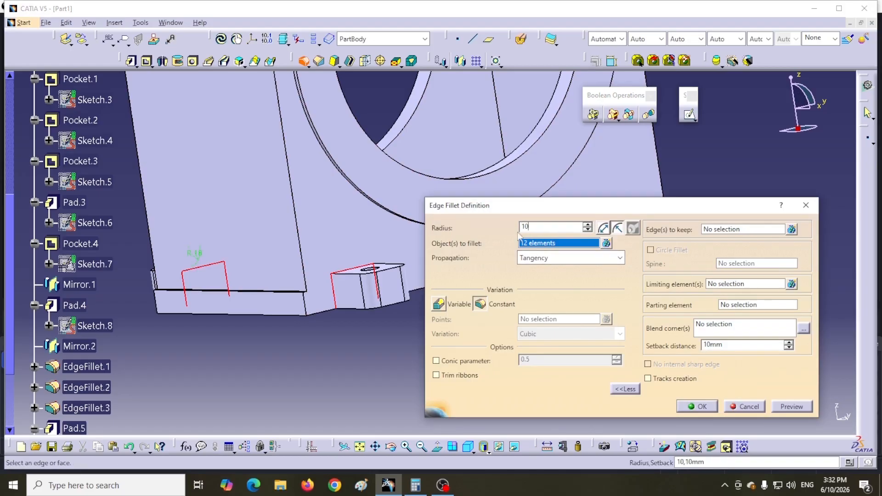
key("Return")
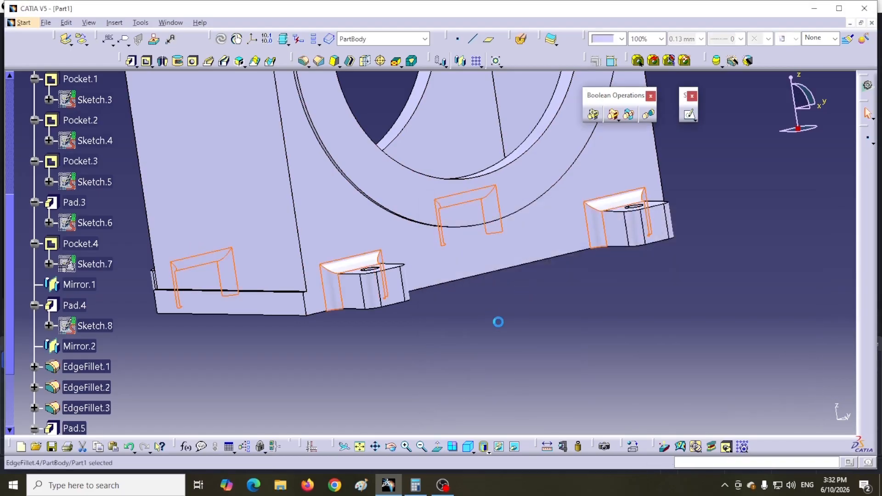
Step: Set the fill colour of the whole PartBody to blue
middle_click_drag(510, 313, 475, 330)
scroll(476, 330, "up", 1)
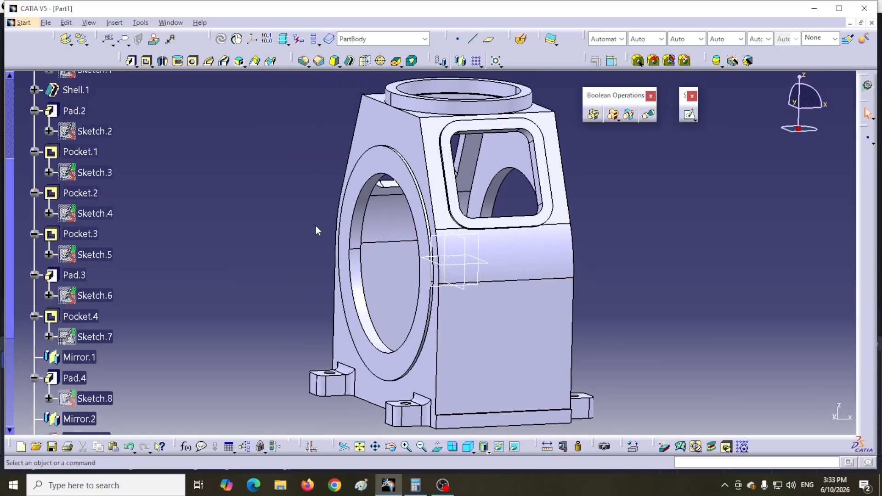
middle_click_drag(315, 224, 597, 266)
scroll(597, 265, "up", 1)
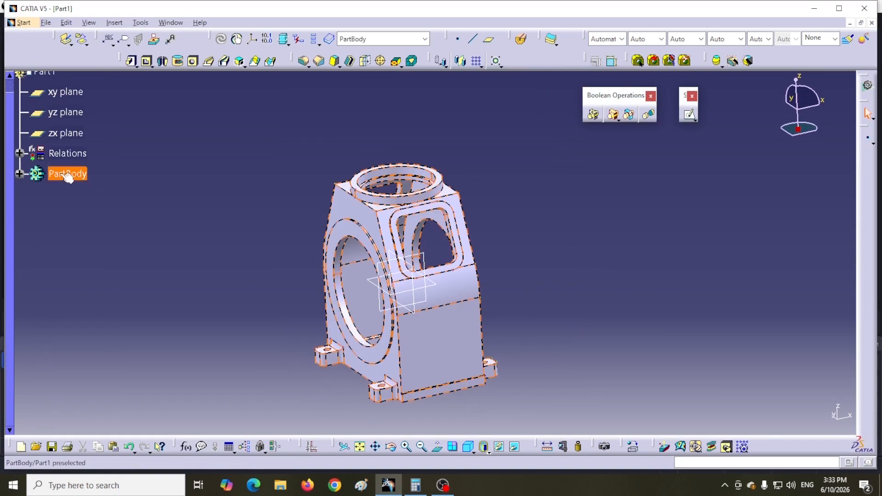
left_click(68, 177)
left_click_drag(582, 39, 229, 109)
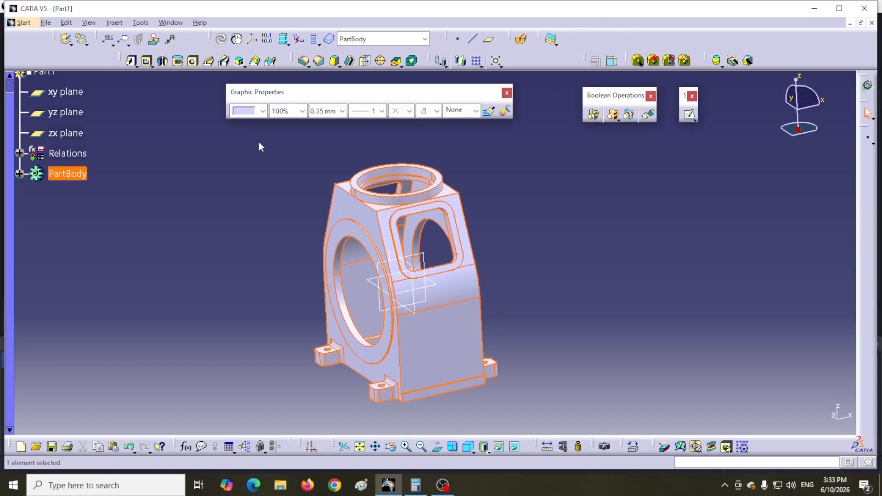
left_click(262, 111)
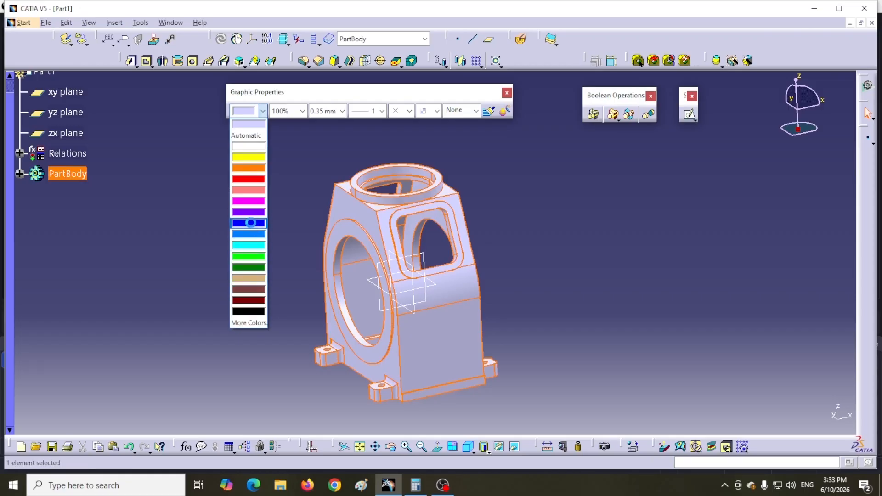
left_click(249, 223)
left_click(241, 257)
middle_click_drag(334, 195, 334, 178)
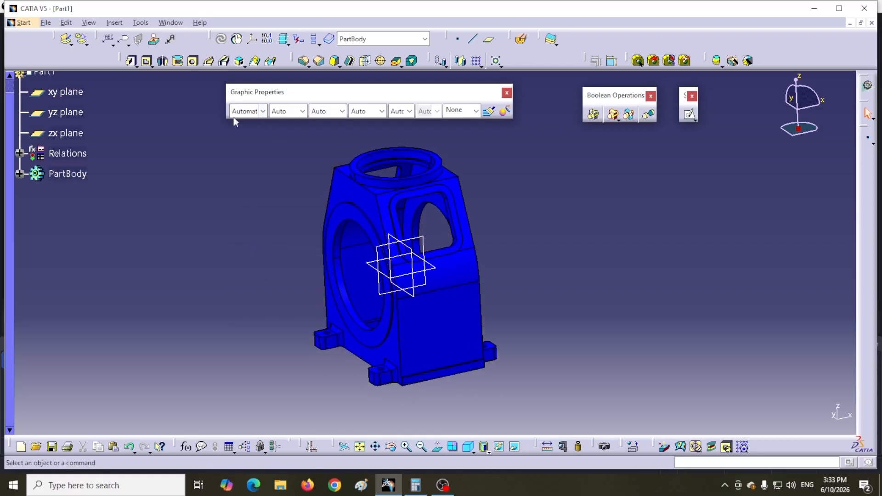
Step: Set the fill colour of the PartBody to cyan
left_click(68, 174)
left_click(260, 111)
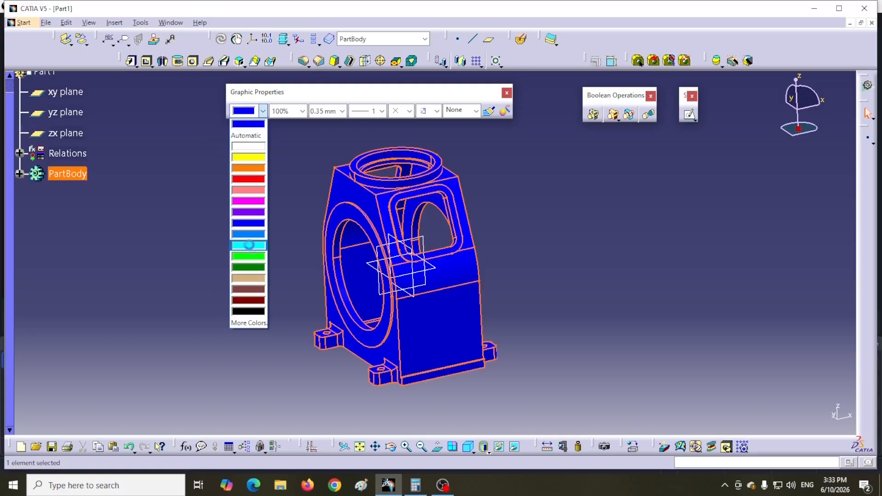
left_click(249, 246)
left_click(225, 228)
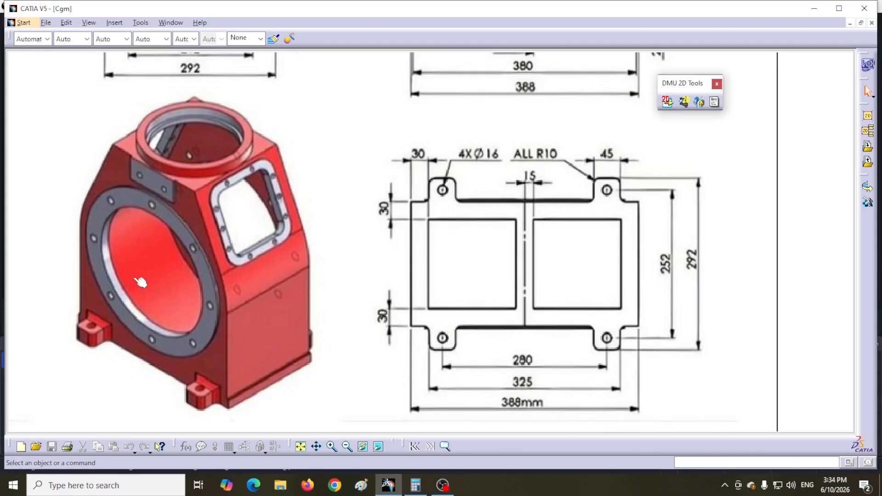
Step: Examine the front section view on the reference drawing for the R176 and R190 arcs and the lower wall details
middle_click_drag(131, 248, 135, 243)
middle_click_drag(333, 214, 238, 335)
middle_click_drag(452, 175, 356, 289)
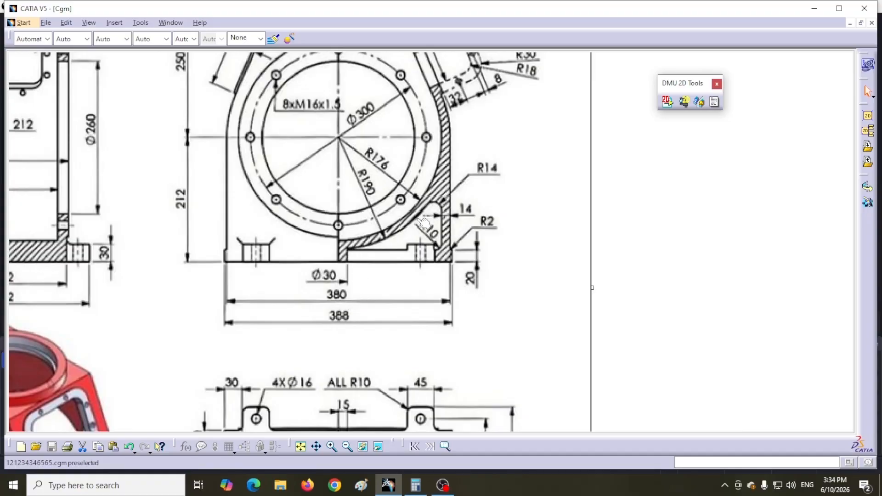
middle_click_drag(470, 251, 484, 340)
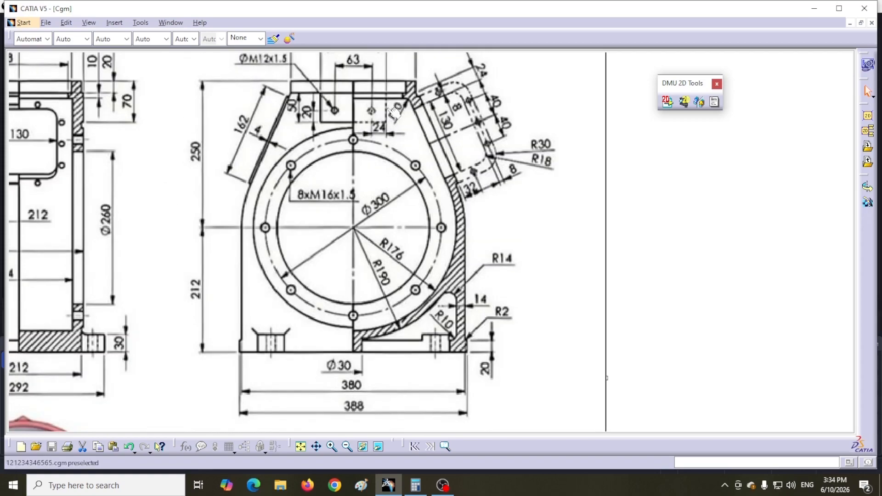
middle_click_drag(367, 228, 344, 194)
left_click(357, 224)
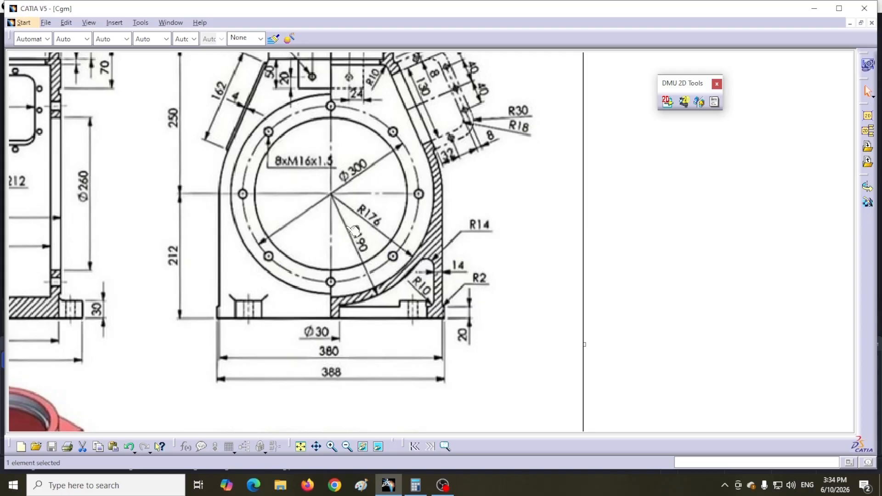
Step: Insert a new body into the part and hide the PartBody
key("ctrl+Tab")
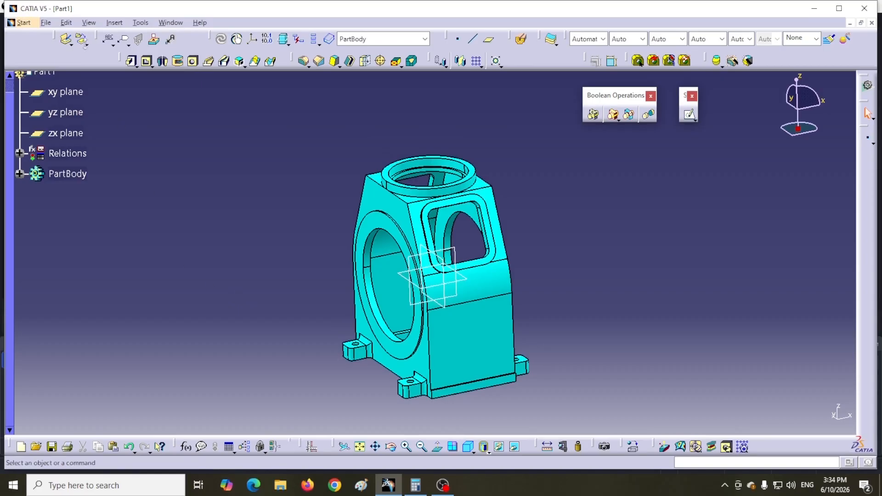
left_click(115, 23)
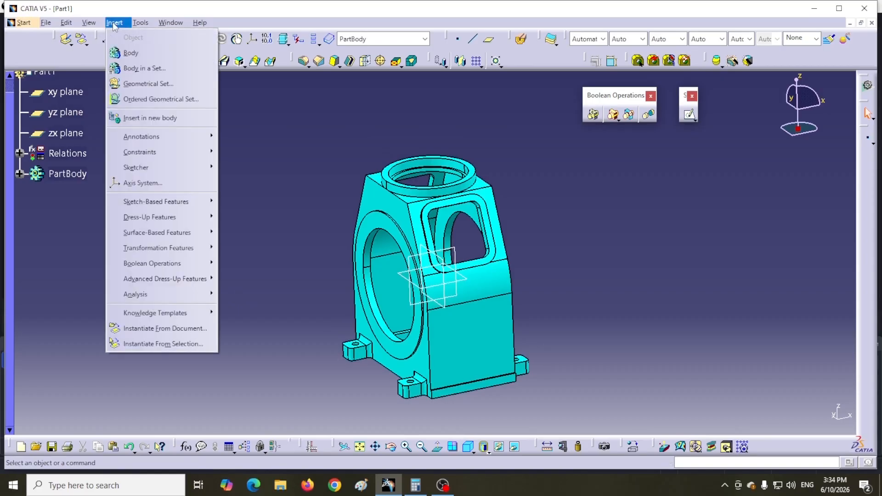
left_click(126, 53)
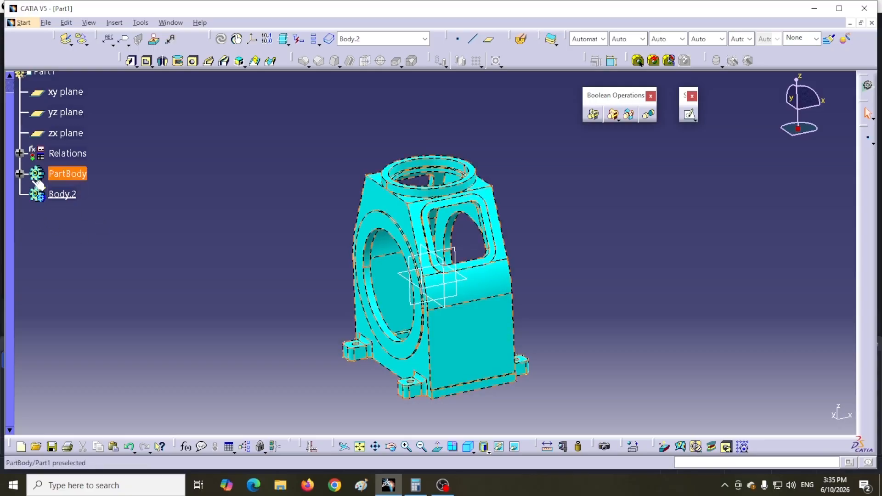
middle_click_drag(46, 170, 86, 213)
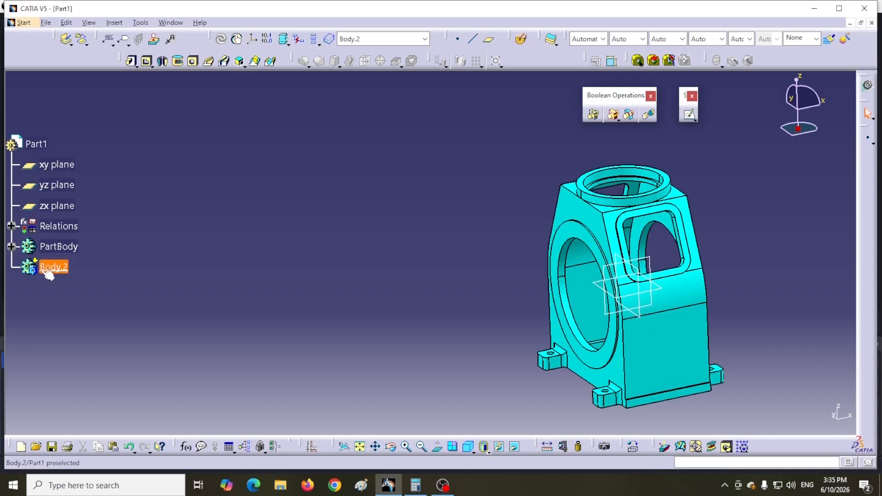
right_click(56, 250)
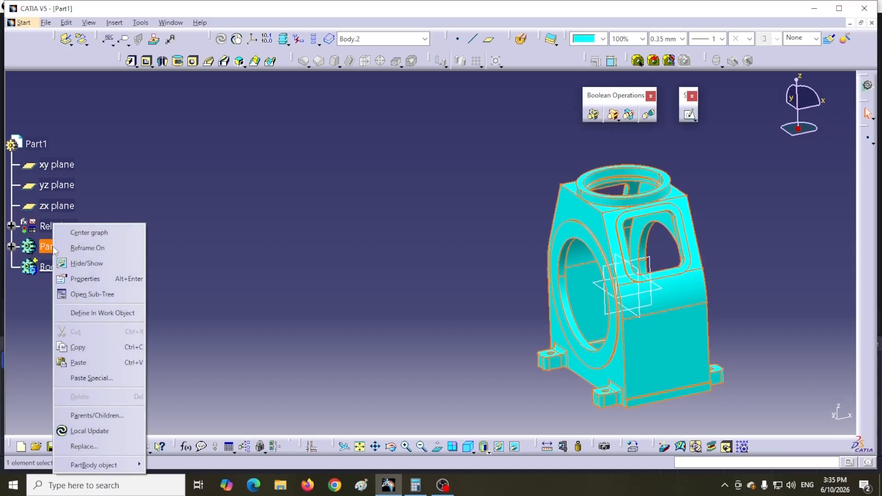
left_click(78, 265)
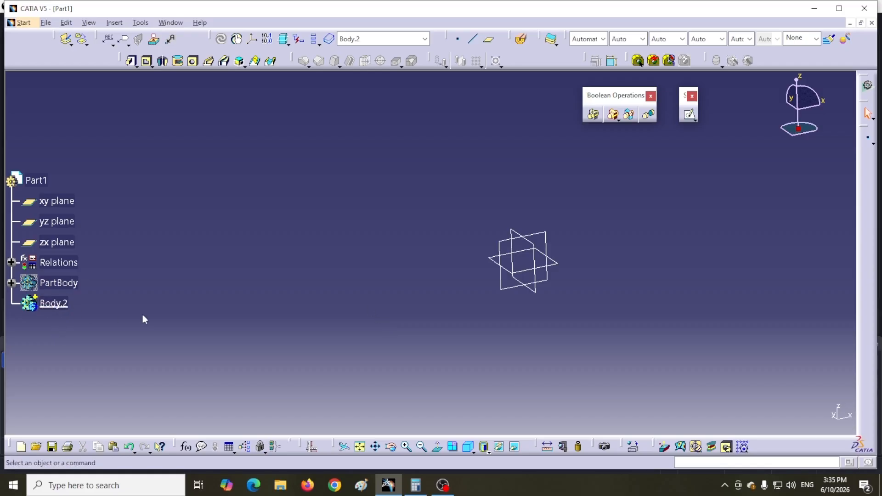
Step: Sketch two concentric circles centred on the origin of the yz plane, about 616 mm and 472 mm in diameter
left_click(538, 292)
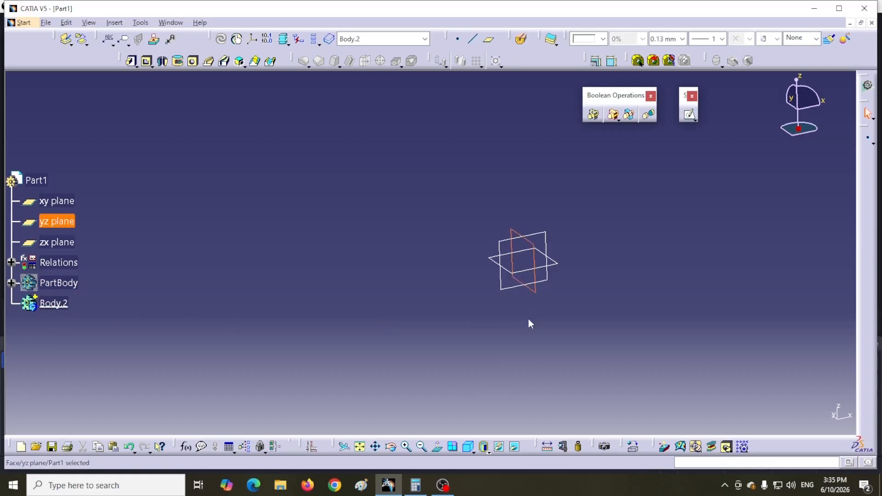
left_click(688, 116)
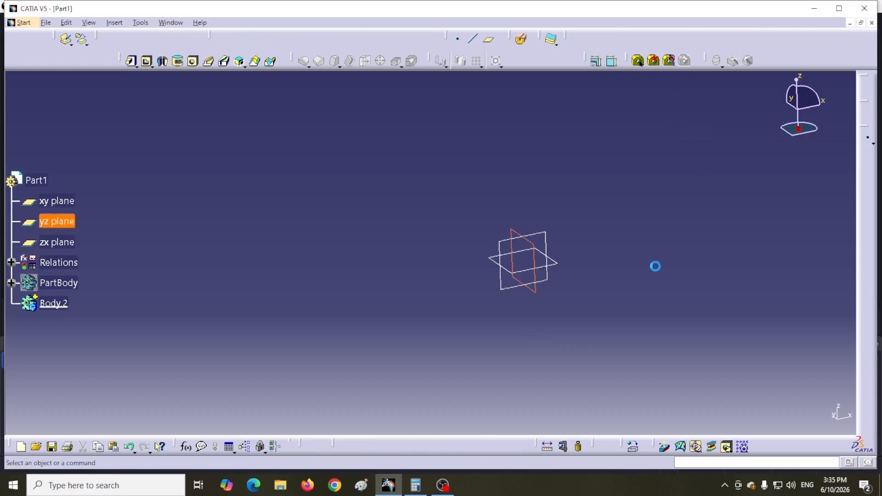
key("c")
left_click(454, 228)
left_click(380, 343)
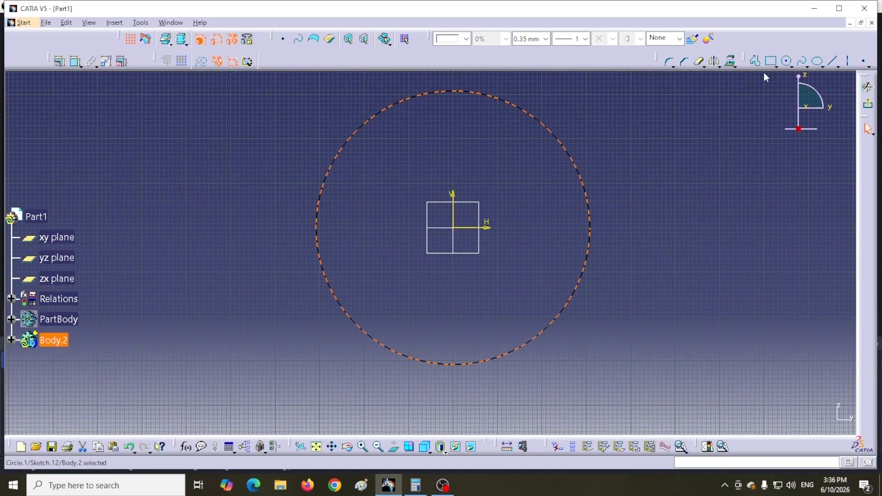
left_click(786, 63)
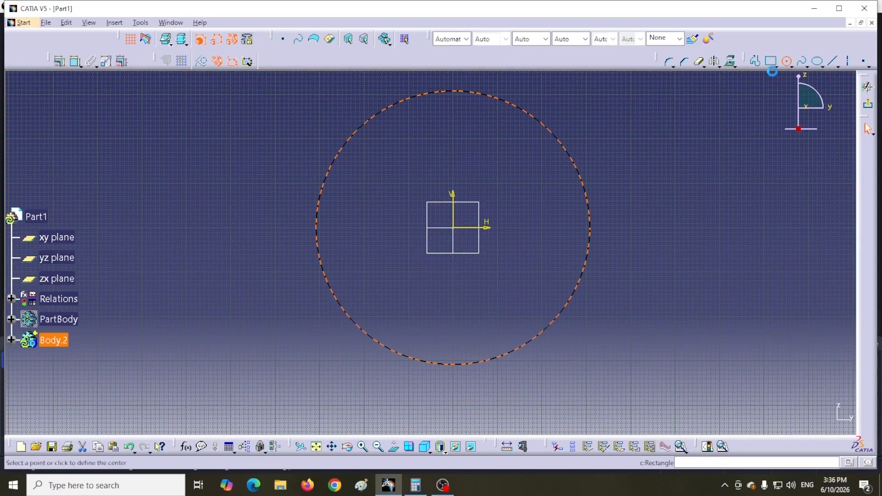
left_click(454, 228)
left_click(391, 315)
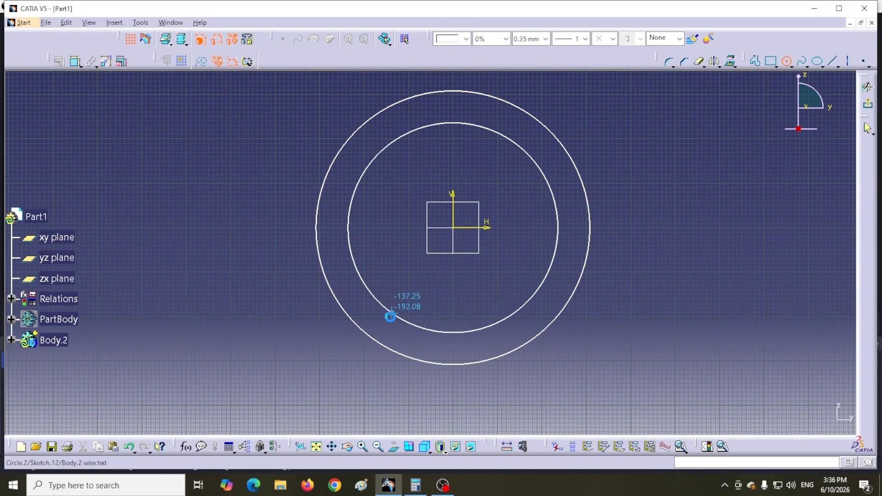
Step: Dimension the outer circle's diameter and check the R176 and R190 arcs on the reference drawing
left_click(75, 62)
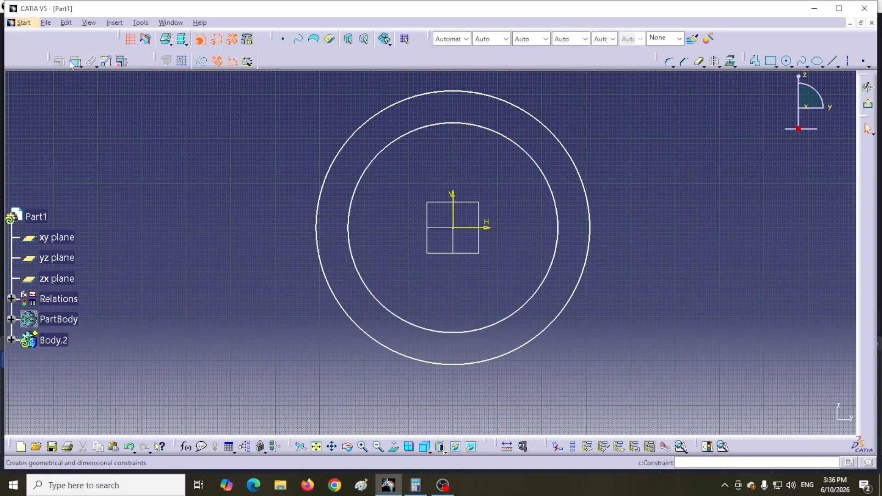
left_click(316, 227)
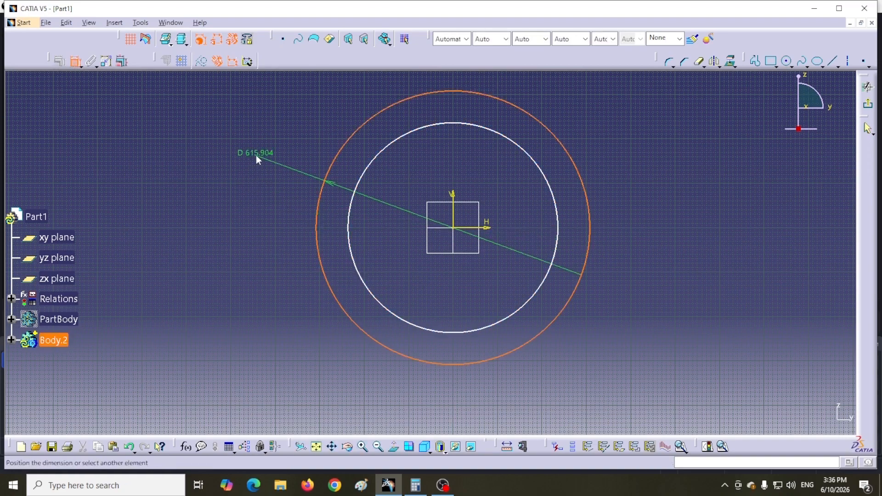
left_click(256, 155)
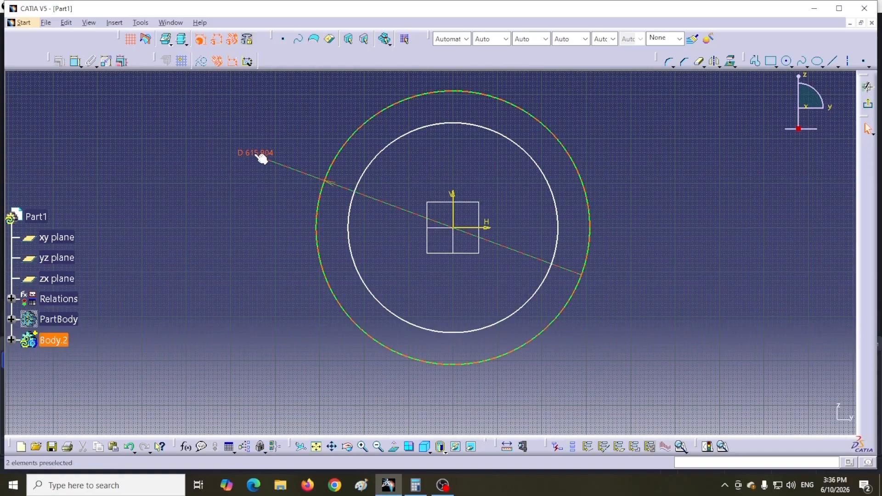
double_click(255, 155)
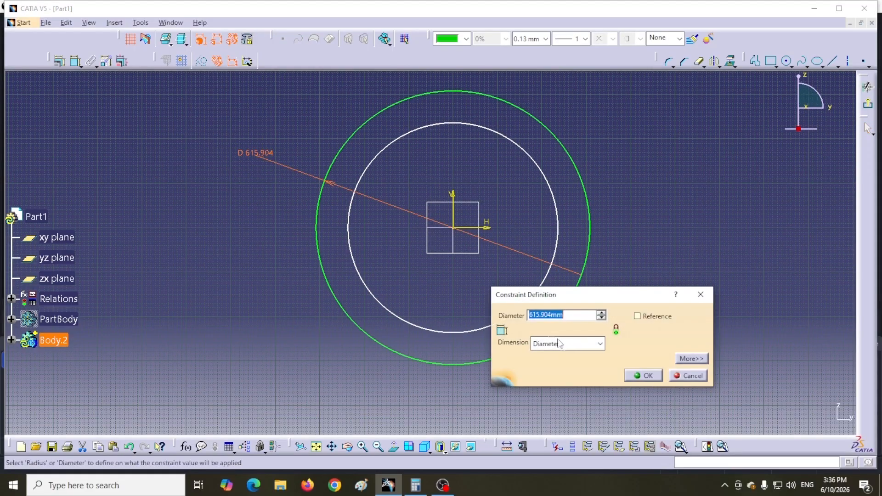
left_click(171, 23)
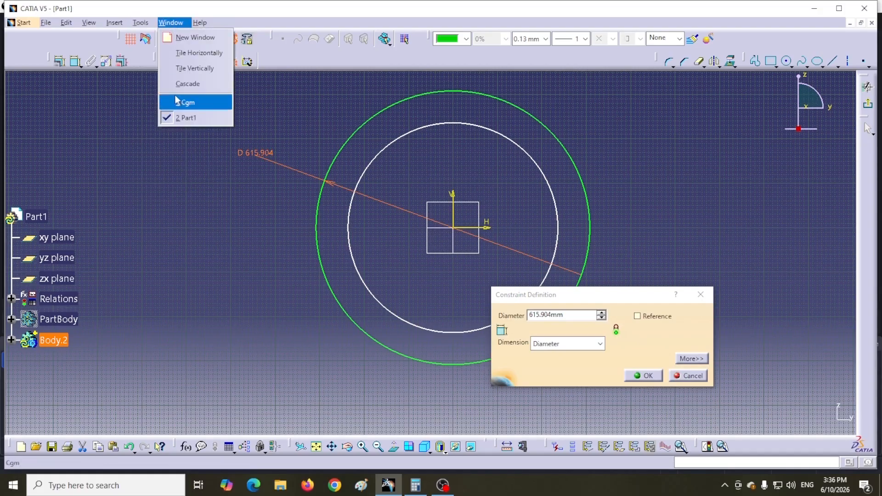
left_click(185, 102)
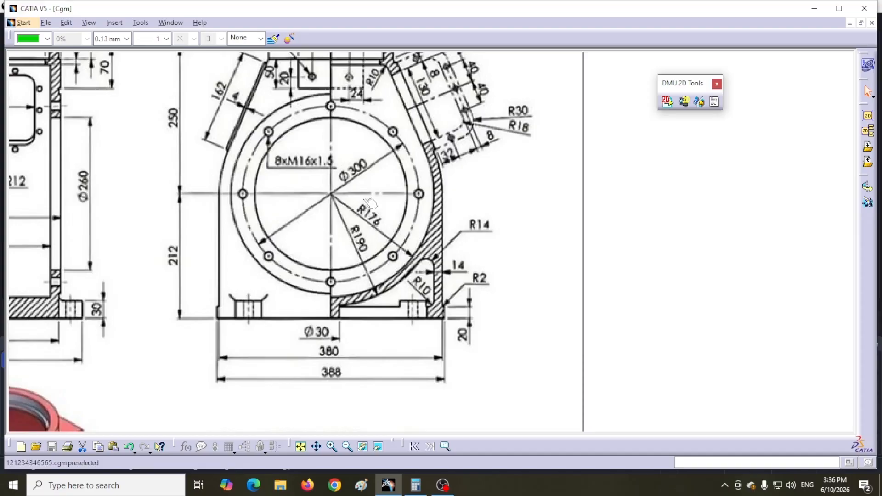
left_click(169, 22)
left_click(189, 119)
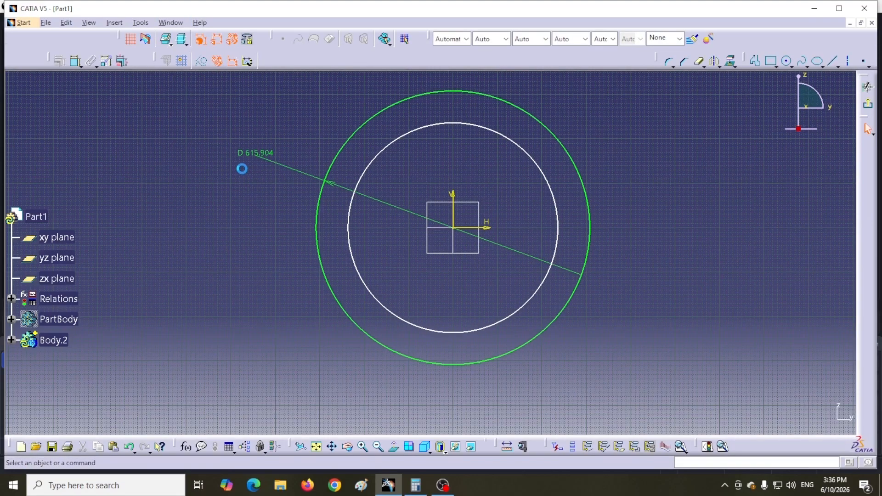
Step: Change the dimensioned circle's constraint from diameter to radius and set it to 190 mm
double_click(256, 153)
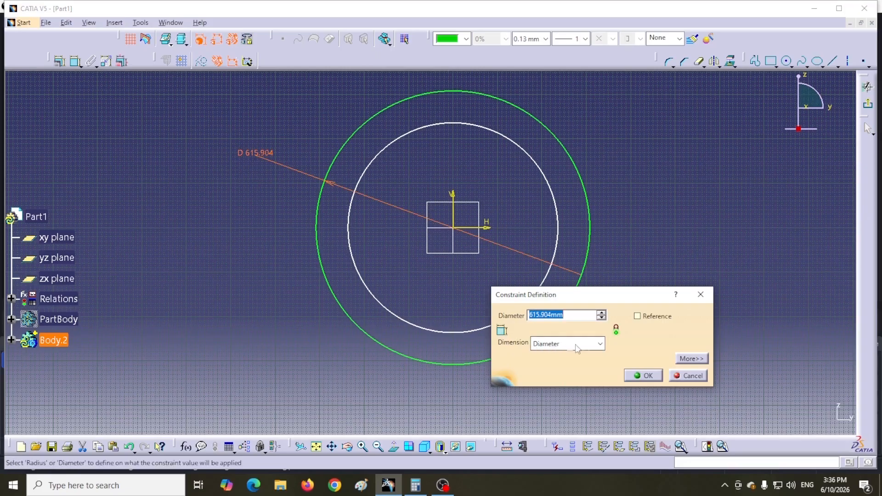
left_click(599, 345)
left_click(551, 354)
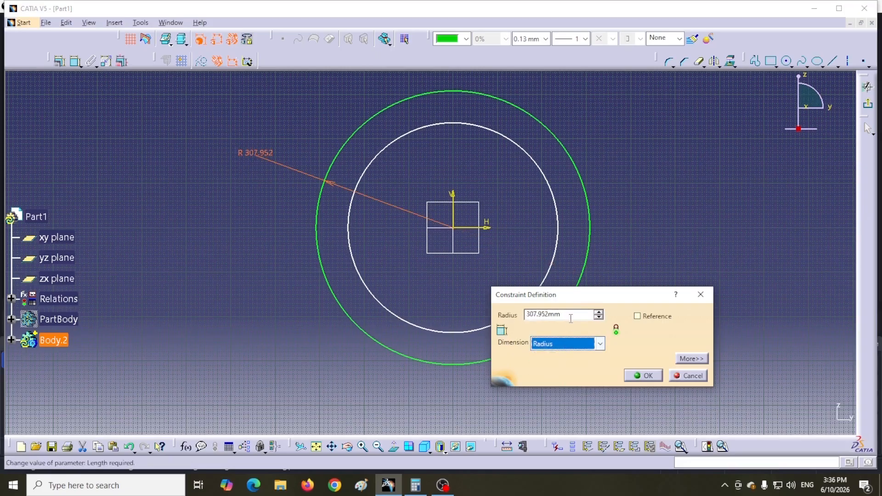
type("190")
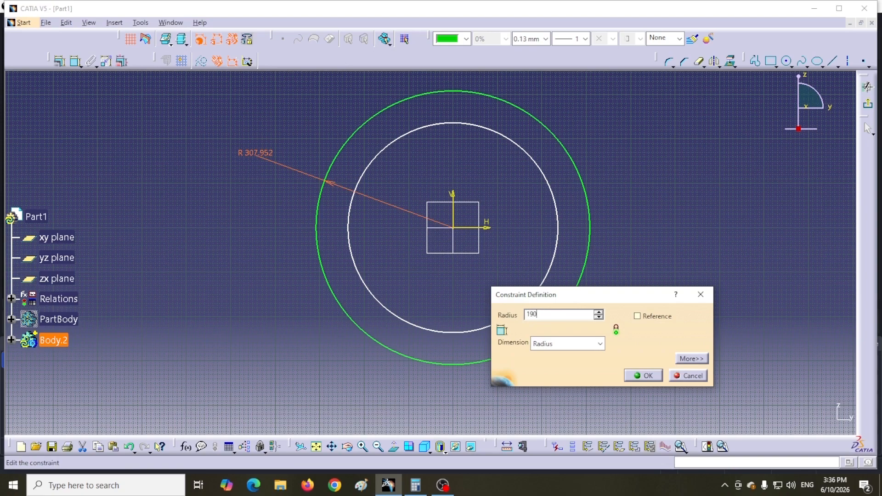
key("Return")
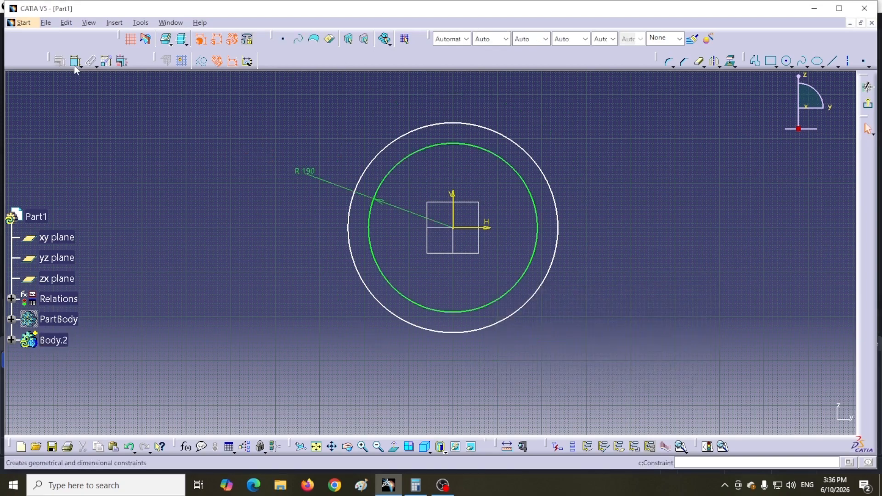
Step: Dimension the other concentric circle with a radius of 176 mm
left_click(370, 285)
left_click(308, 219)
double_click(308, 220)
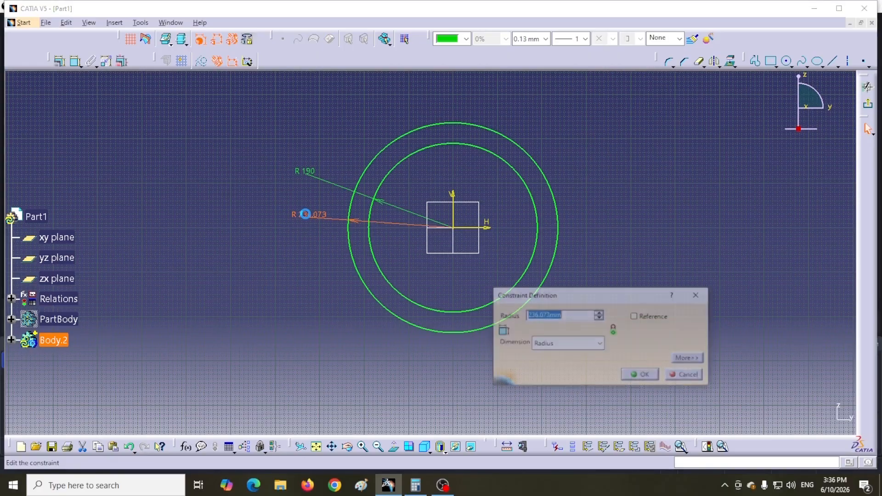
left_click_drag(564, 316, 532, 314)
type("176")
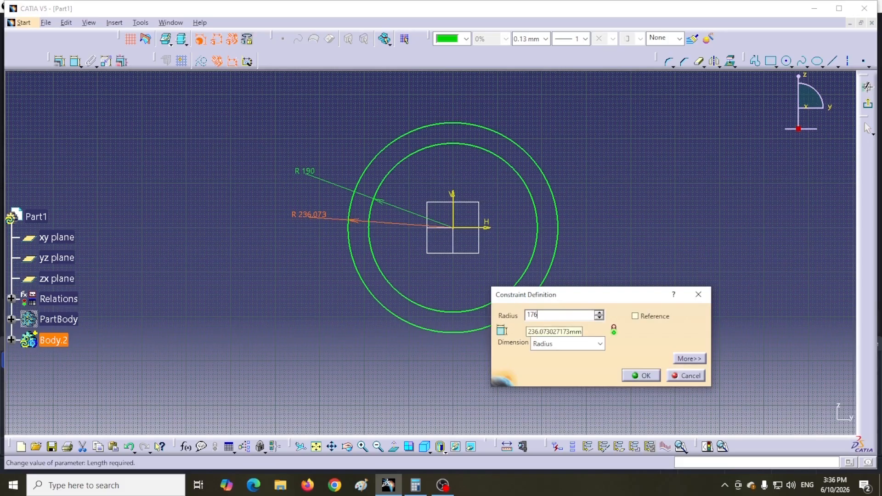
key("Return")
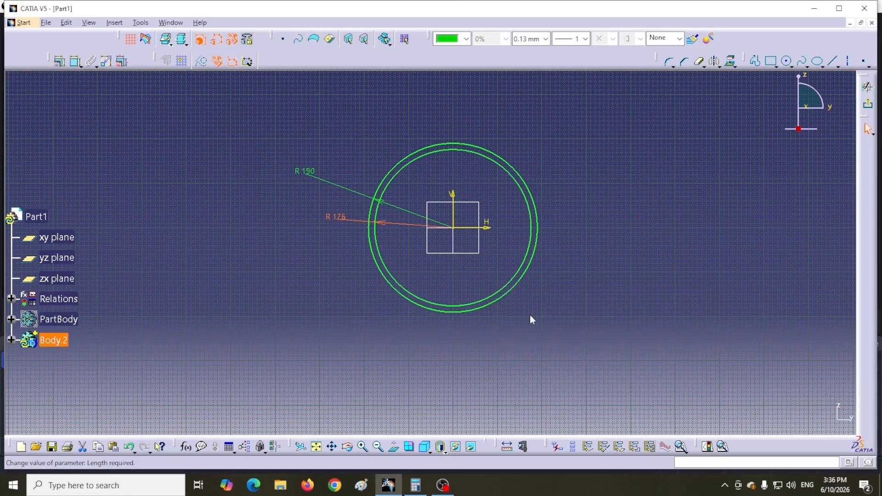
Step: Draw a horizontal line along the H axis that crosses both circles and extends beyond them on each side
left_click(832, 62)
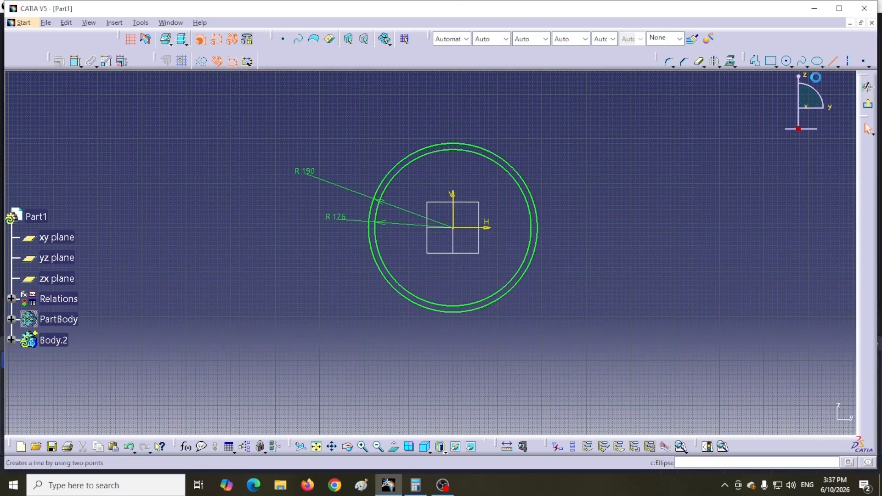
left_click(334, 226)
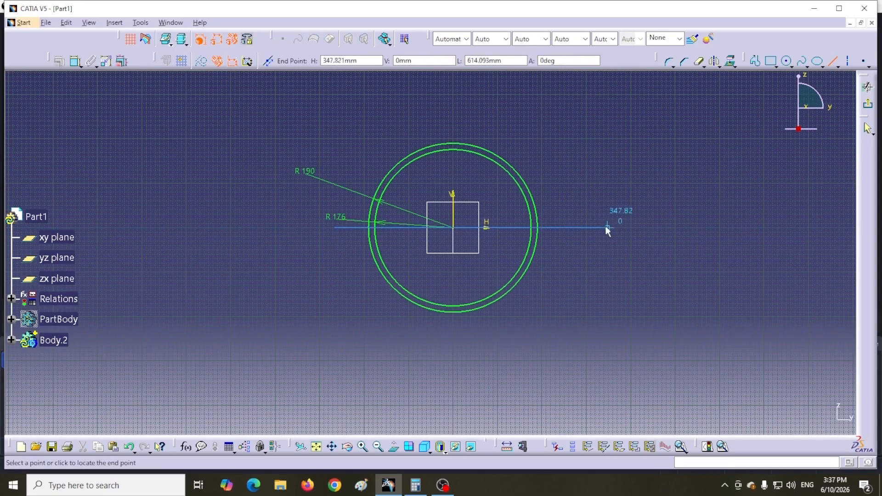
left_click(575, 227)
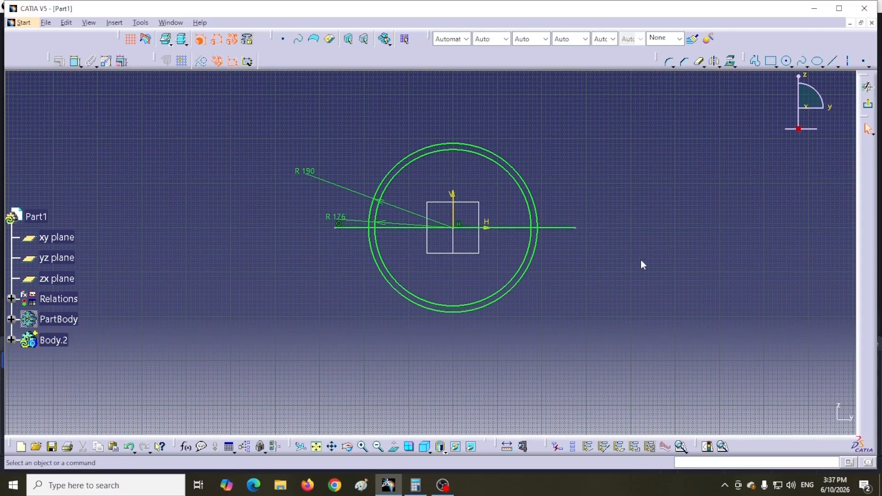
Step: Trim off the upper halves of both circles and the line's middle and outer portions to leave a closed lower half-ring
left_click(698, 61)
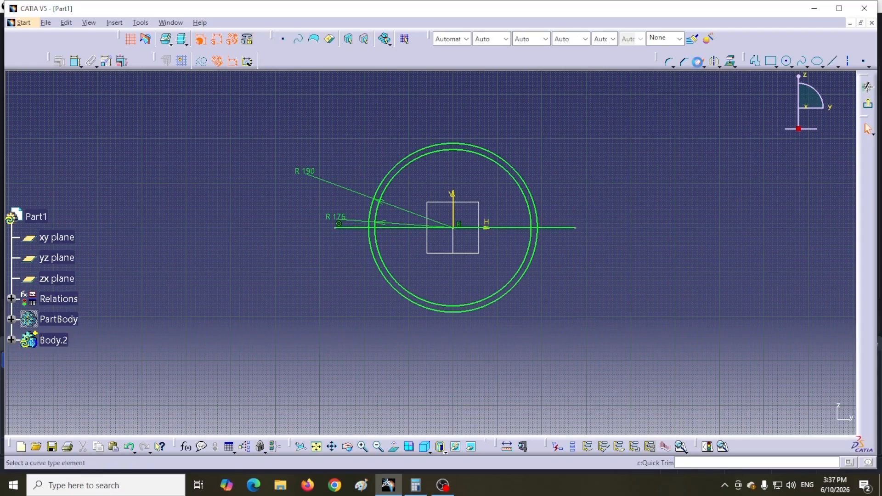
left_click(493, 161)
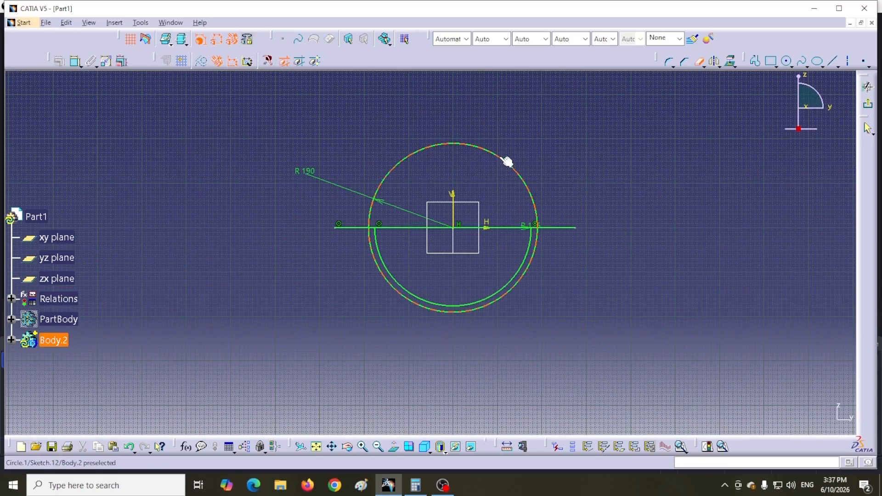
left_click(507, 162)
left_click(510, 227)
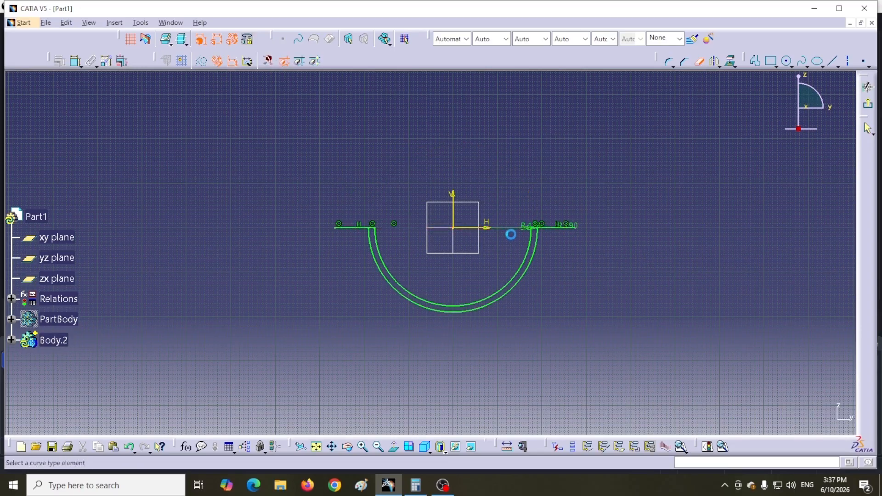
left_click(558, 227)
left_click(354, 226)
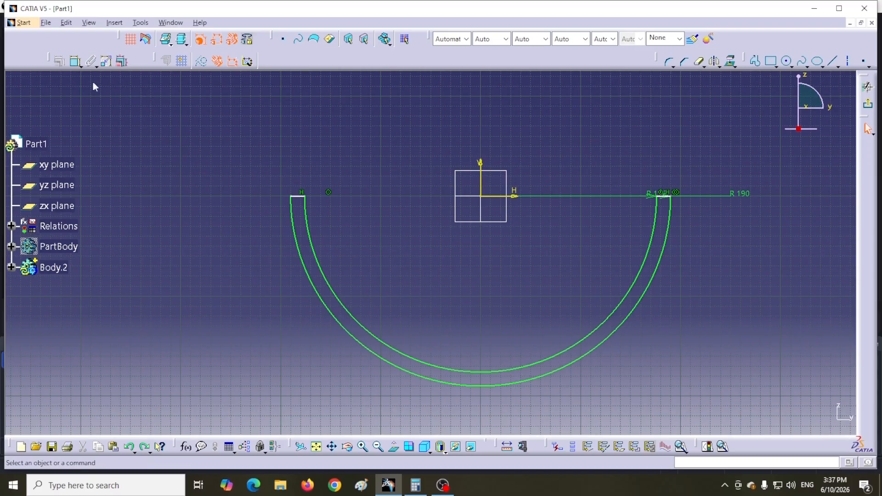
Step: Dimension the length of the half-ring's left end segment and exit the sketch
left_click(75, 61)
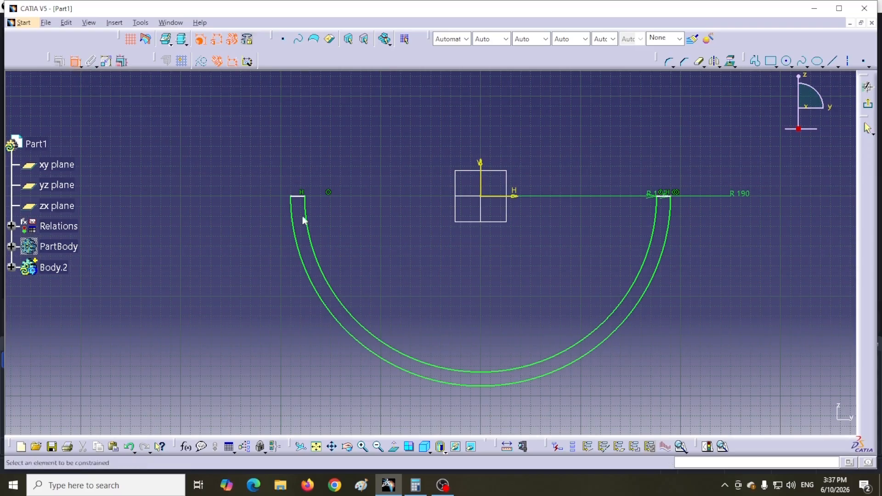
left_click(297, 196)
left_click(345, 163)
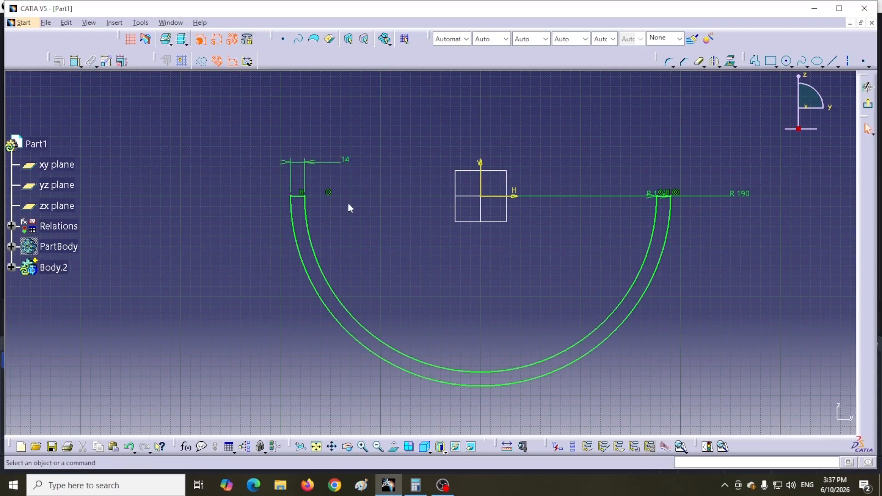
left_click(865, 107)
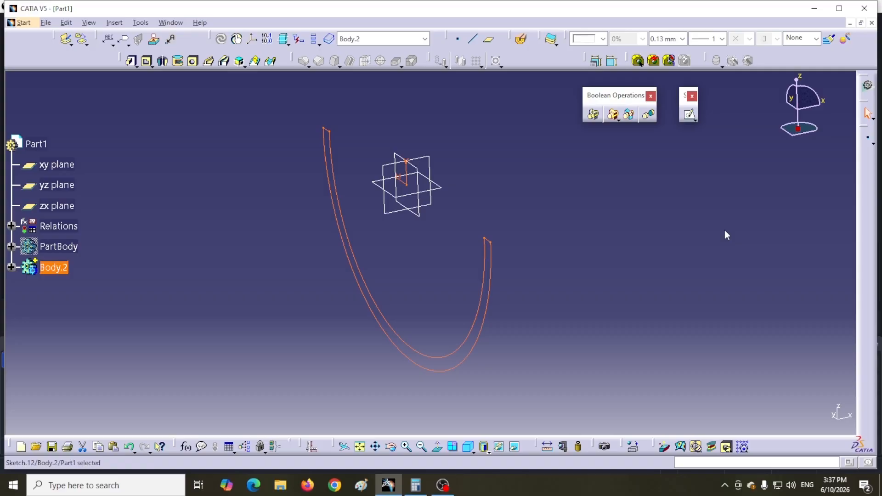
Step: Pad the half-ring sketch in Body.2 with a length of 92 mm and mirrored extent
left_click(716, 247)
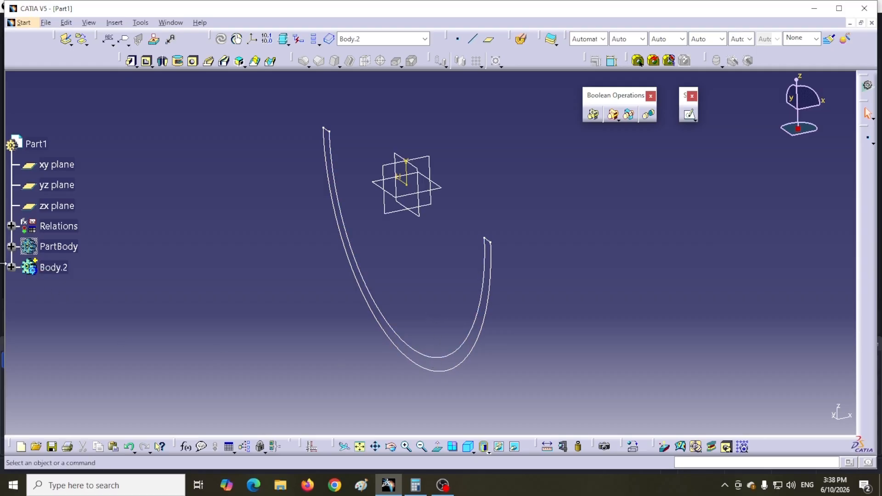
left_click(11, 268)
left_click(73, 287)
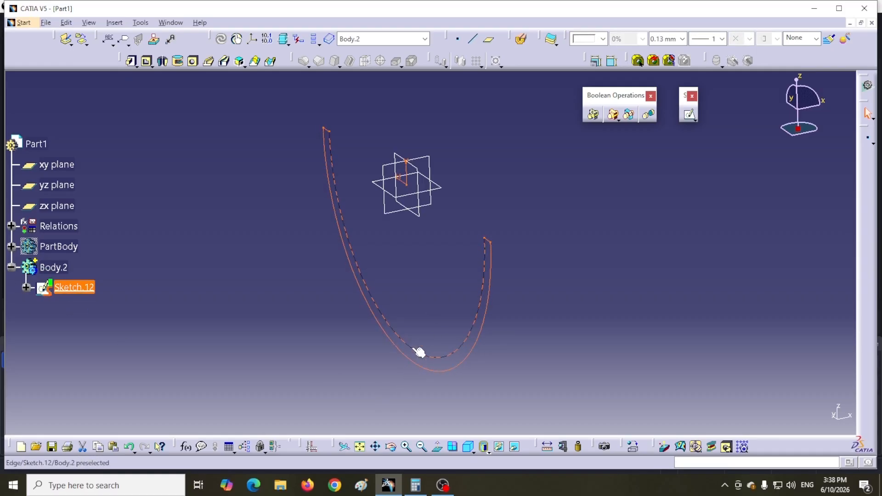
left_click(131, 61)
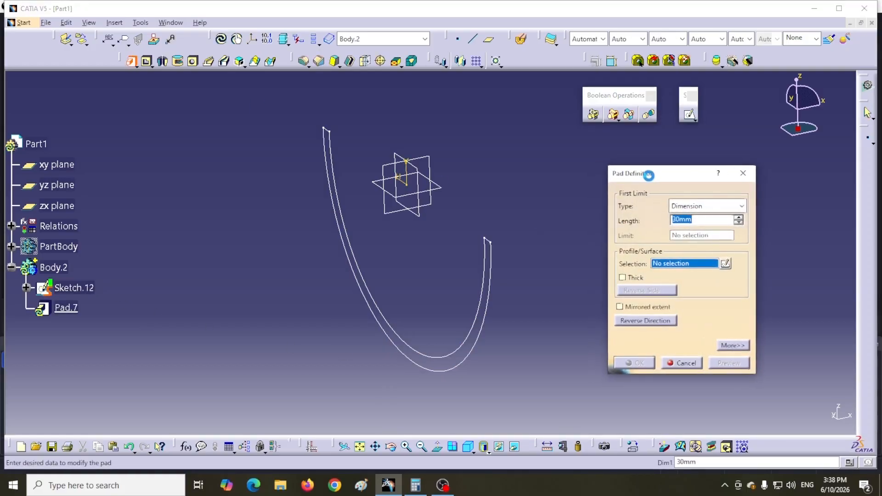
left_click(624, 306)
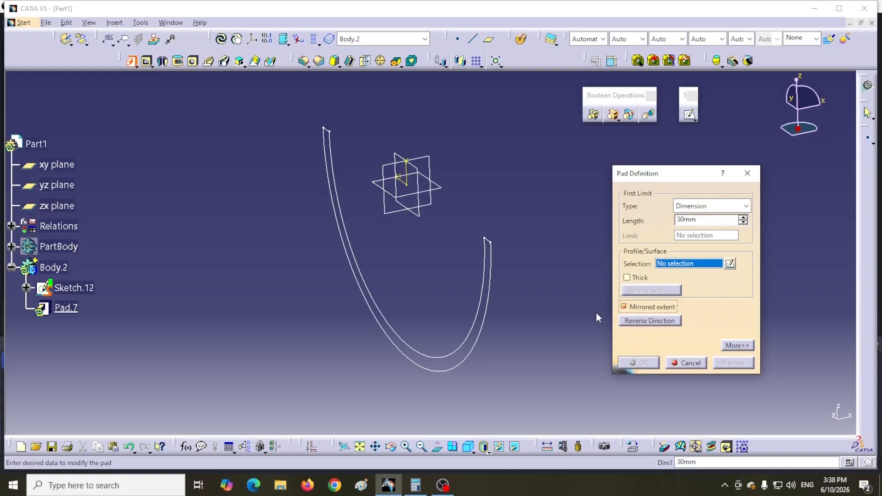
left_click(458, 366)
left_click_drag(699, 220, 672, 224)
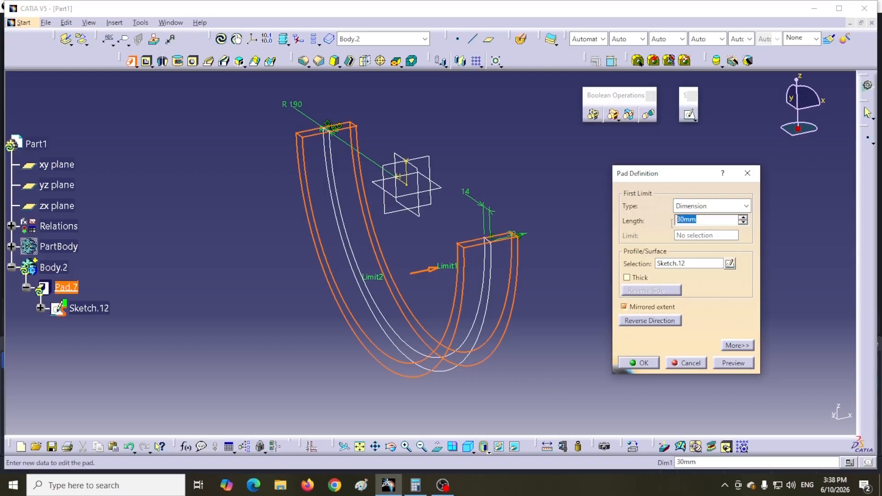
type("92")
left_click(638, 362)
Step: Show the hidden PartBody again so the housing displays together with the curved wall
left_click(47, 322)
right_click(58, 323)
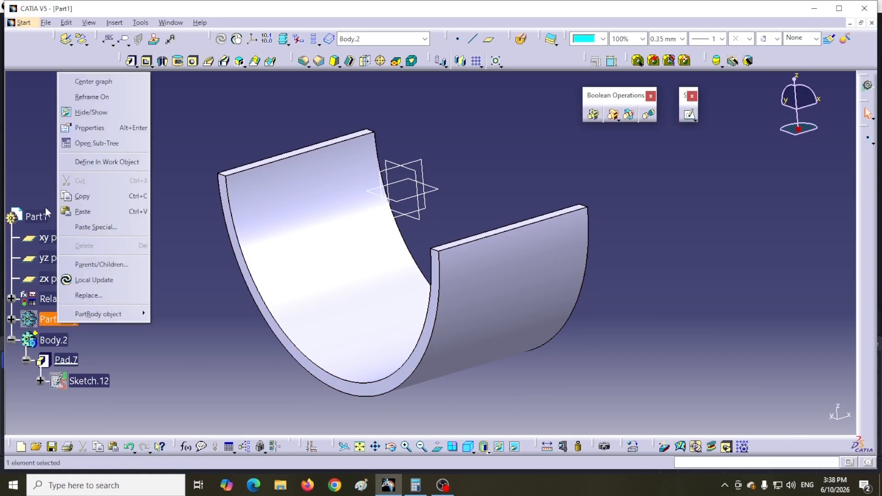
left_click(86, 113)
middle_click_drag(180, 322, 282, 285)
middle_click_drag(361, 296, 387, 308)
mouse_move(342, 248)
middle_mouse_down()
mouse_move(339, 266)
mouse_move(356, 253)
middle_mouse_up()
middle_click_drag(515, 295, 482, 315)
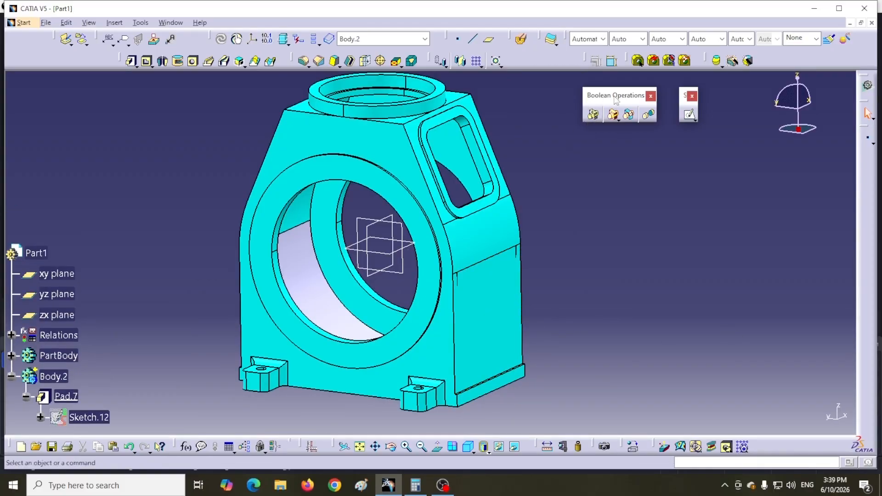
Step: Assemble Body.2 to PartBody with the Assemble Boolean operation
left_click(593, 117)
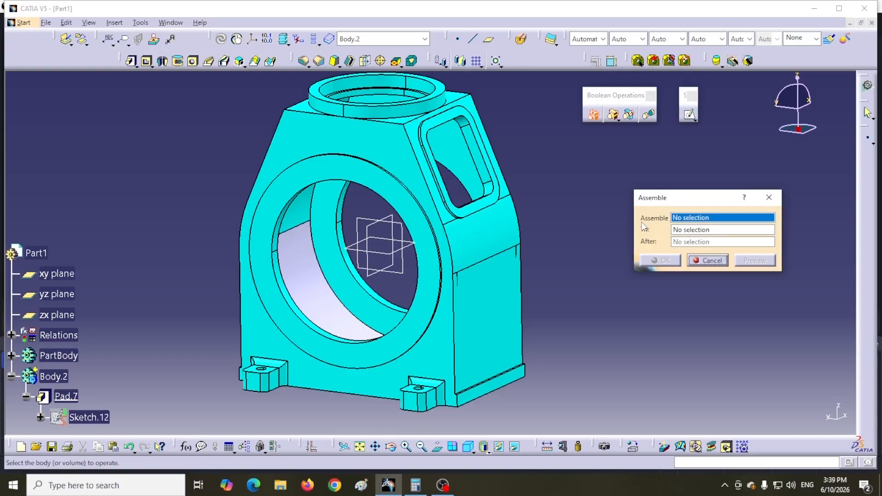
left_click(53, 376)
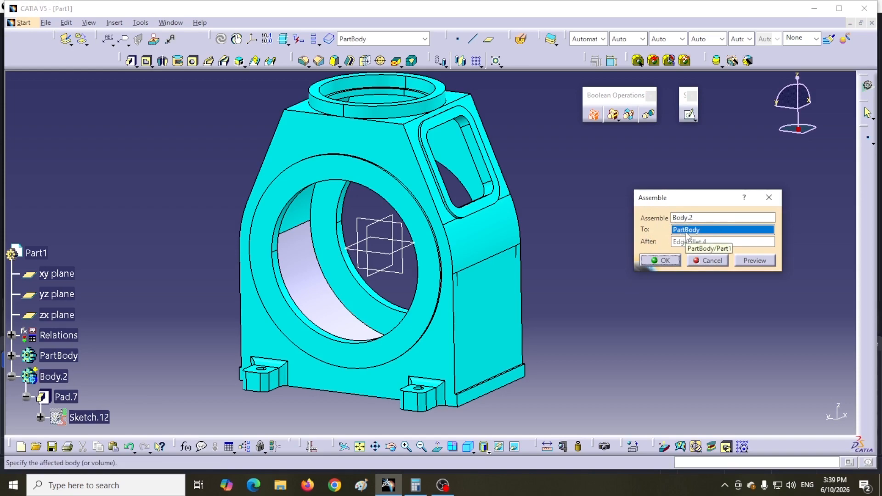
left_click(667, 260)
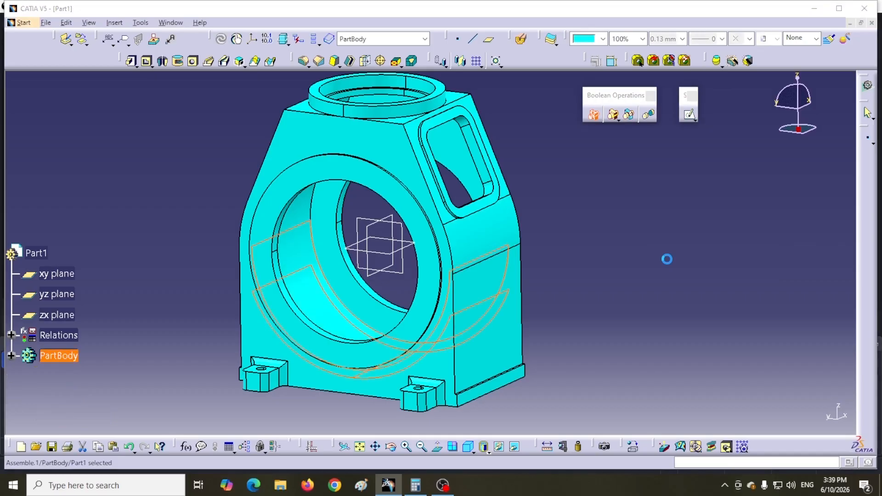
left_click(802, 372)
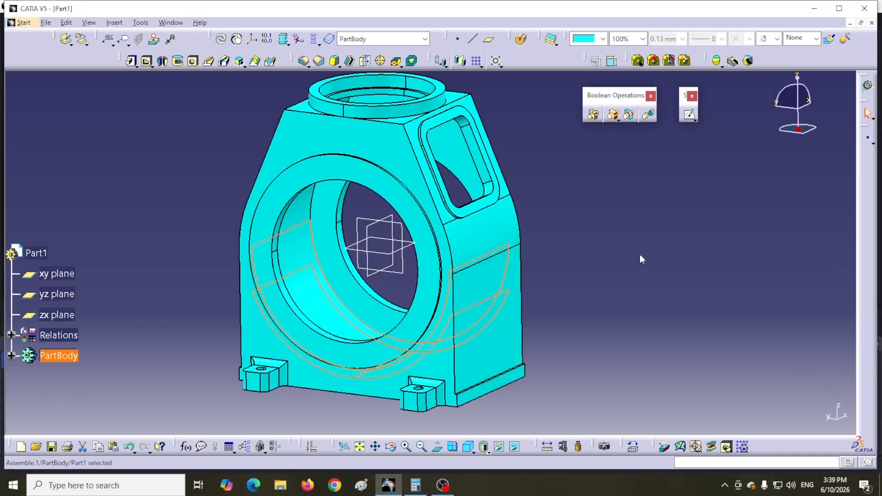
left_click(557, 203)
Step: Examine the combined housing and PartBody's feature history down to the assembled Body.2
mouse_move(250, 181)
middle_mouse_down()
mouse_move(304, 216)
mouse_move(284, 229)
mouse_move(257, 205)
mouse_move(255, 165)
middle_mouse_up()
middle_click_drag(349, 212, 459, 234)
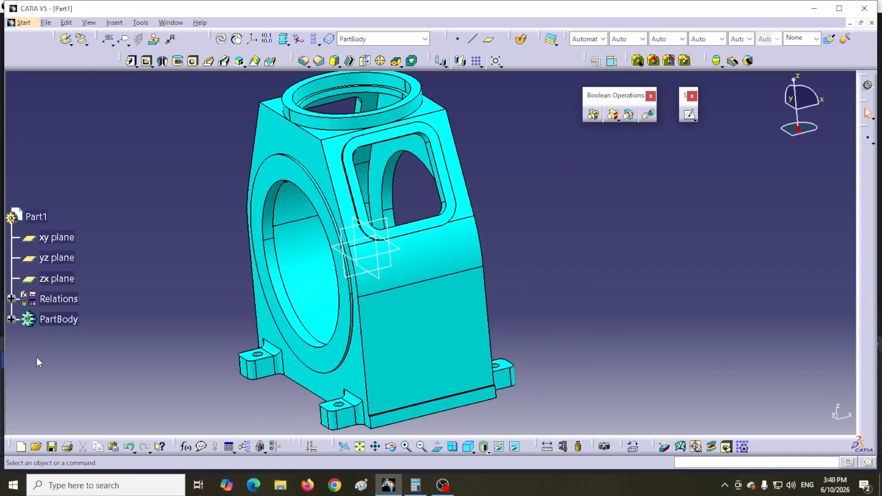
left_click(10, 320)
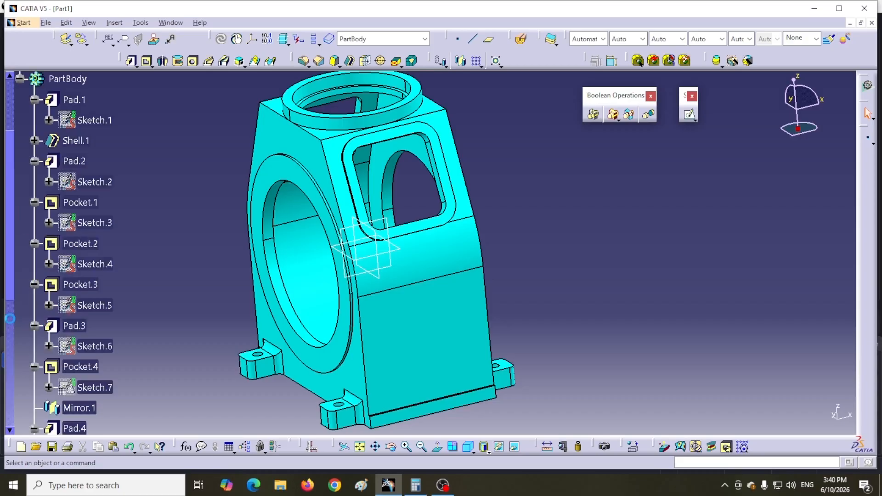
scroll(151, 360, "down", 10)
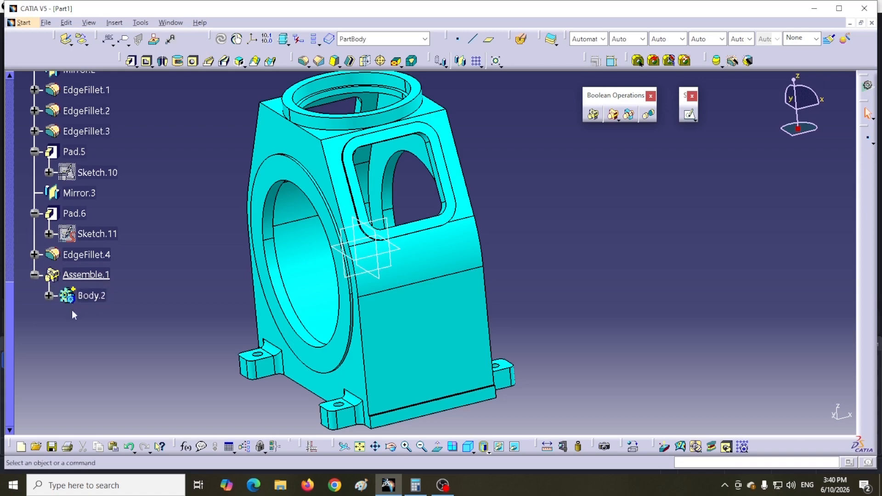
mouse_move(95, 323)
middle_mouse_down()
mouse_move(93, 347)
mouse_move(95, 327)
middle_mouse_up()
scroll(95, 327, "up", 2)
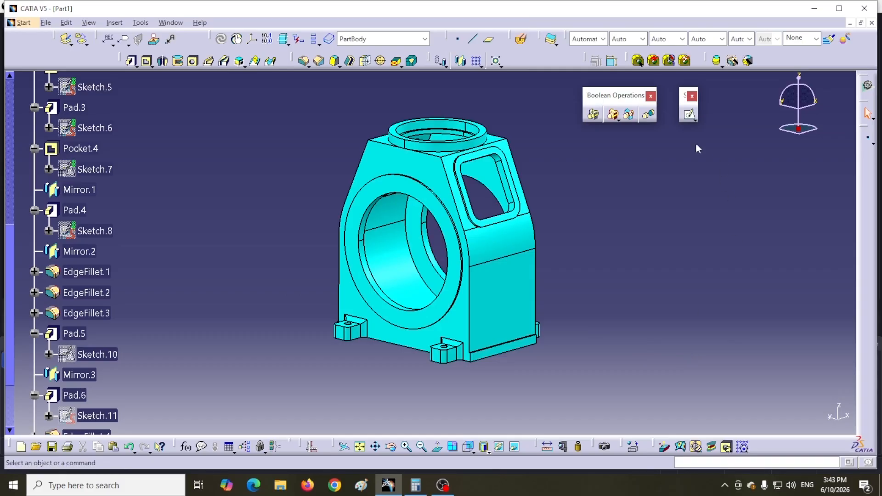
Step: Start a positioned sketch on the housing
left_click(695, 119)
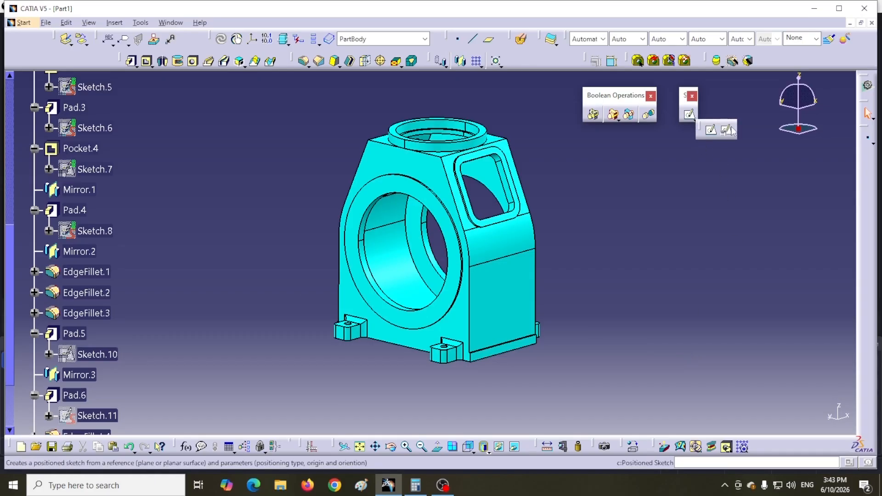